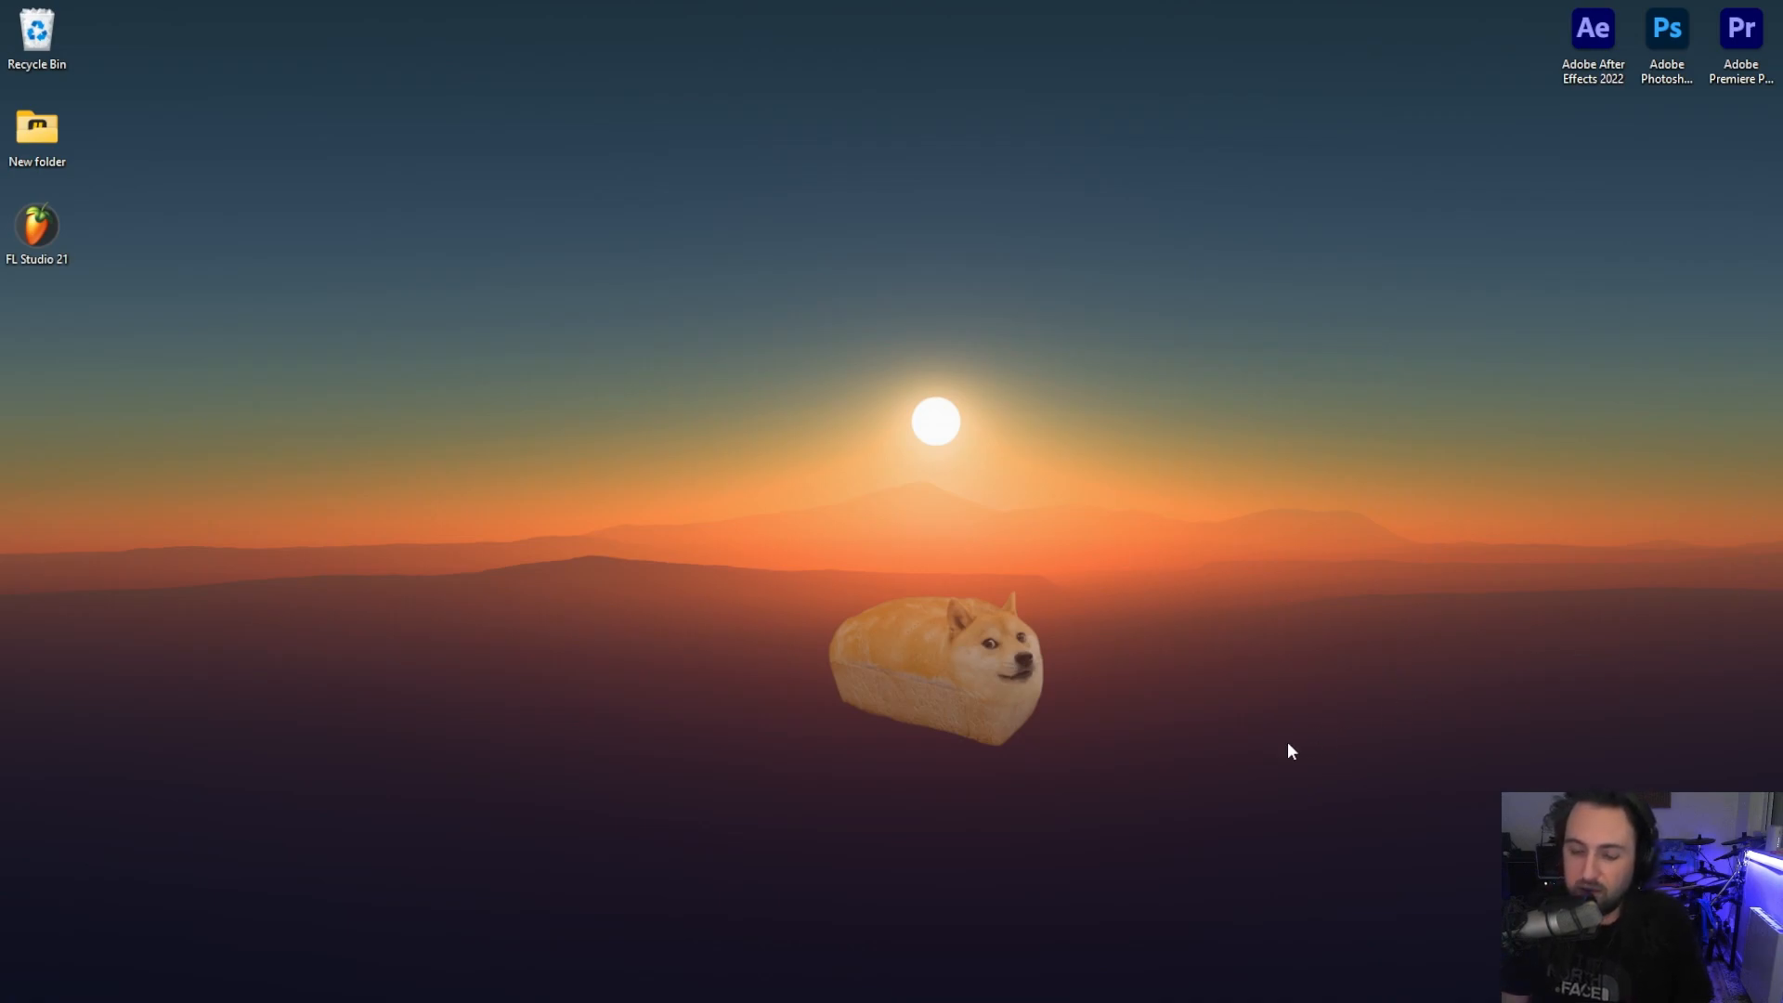
# Bring the open FL Studio 21 project window to the front from the taskbar.
pyautogui.click(968, 1001)
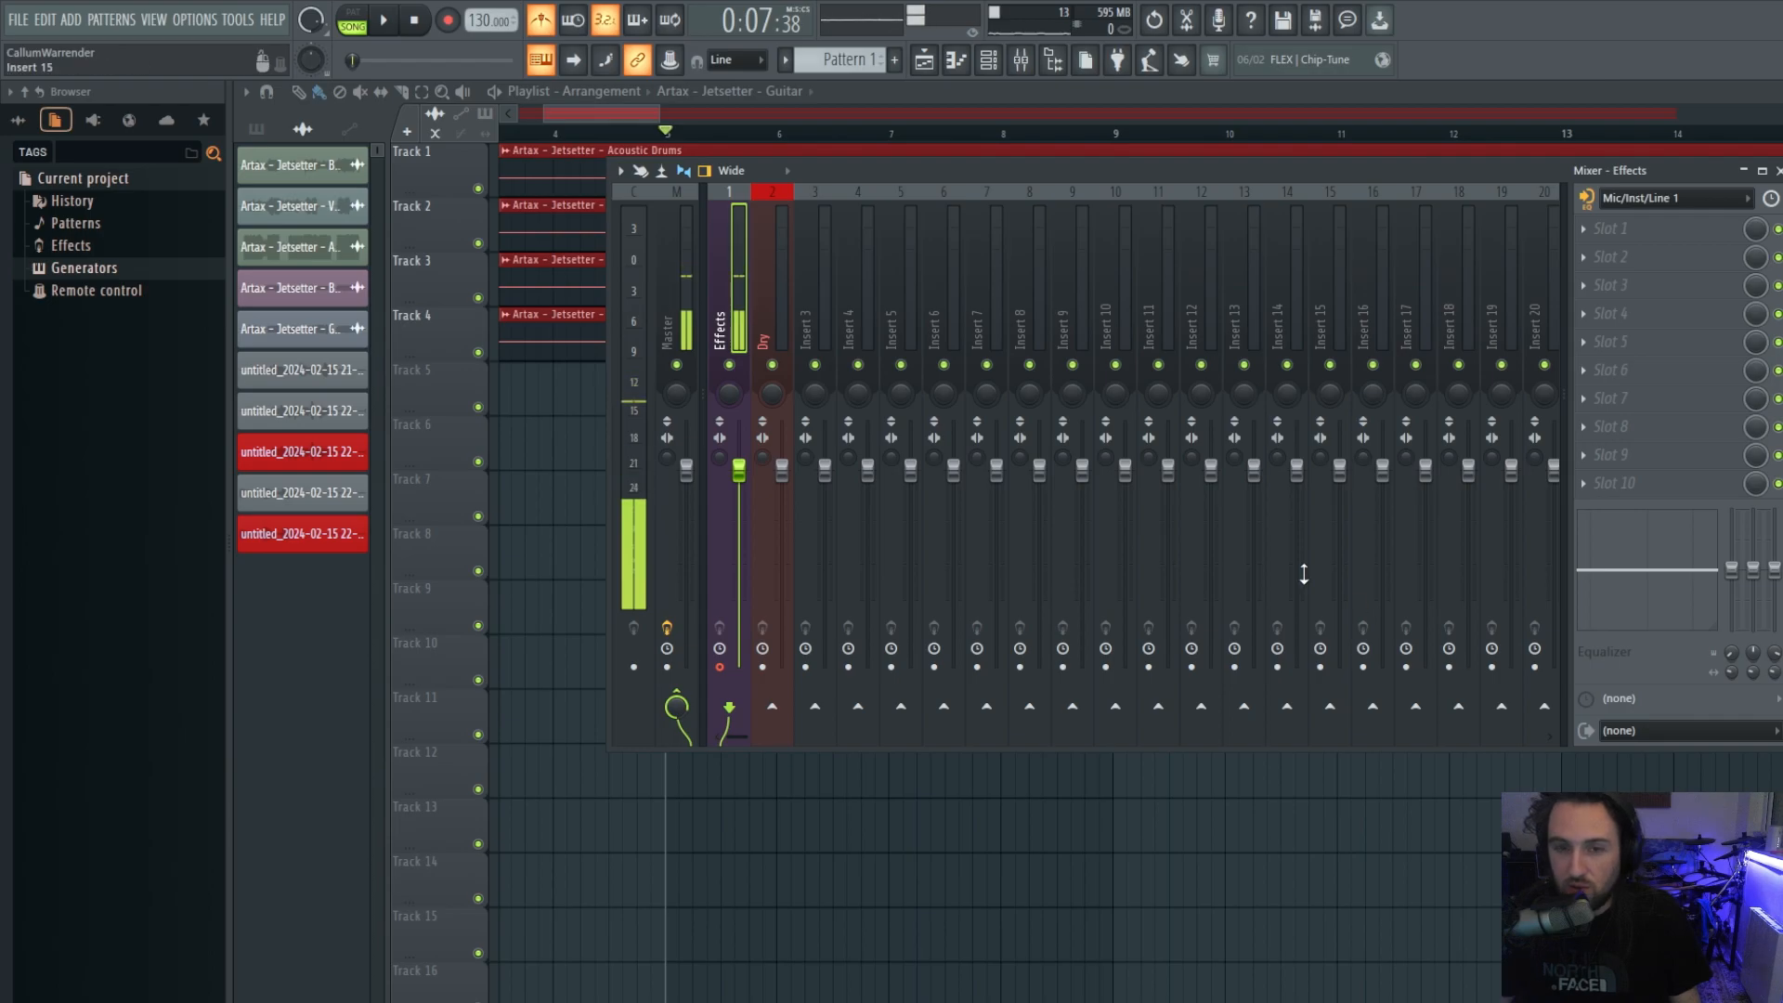
# Keep Studio USB ASIO Driver as the audio device and open its ASIO control panel.
pyautogui.click(197, 20)
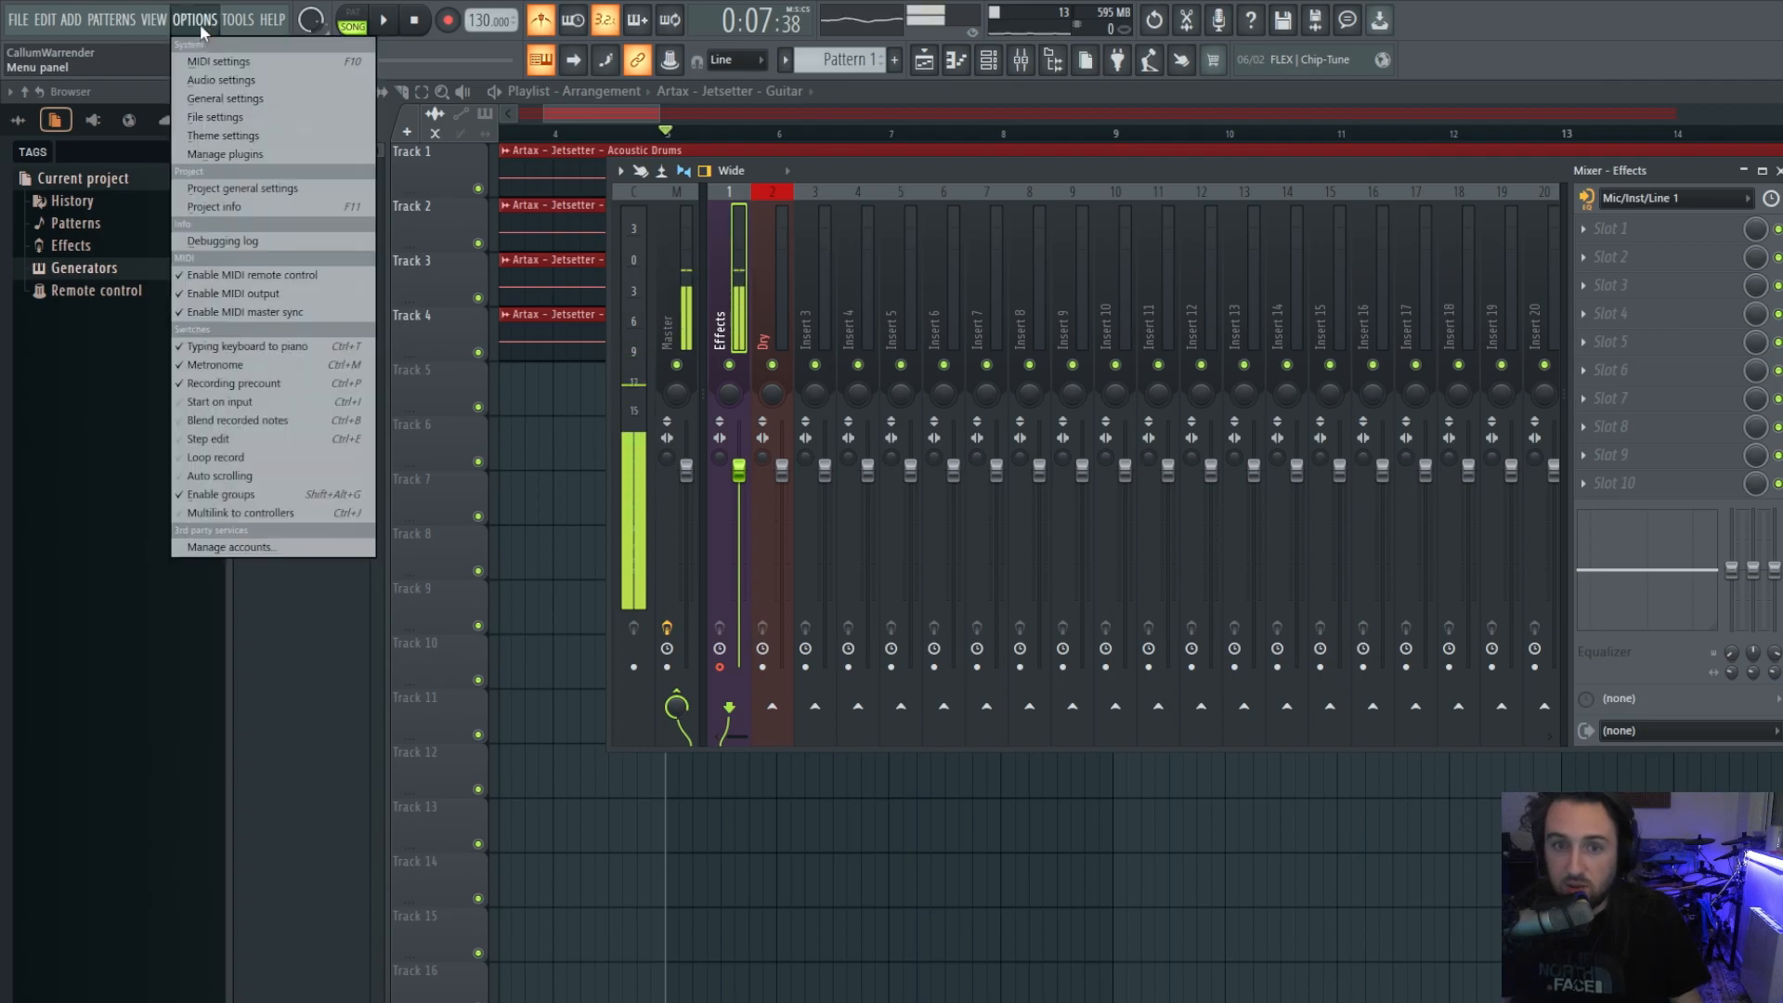
pyautogui.click(221, 82)
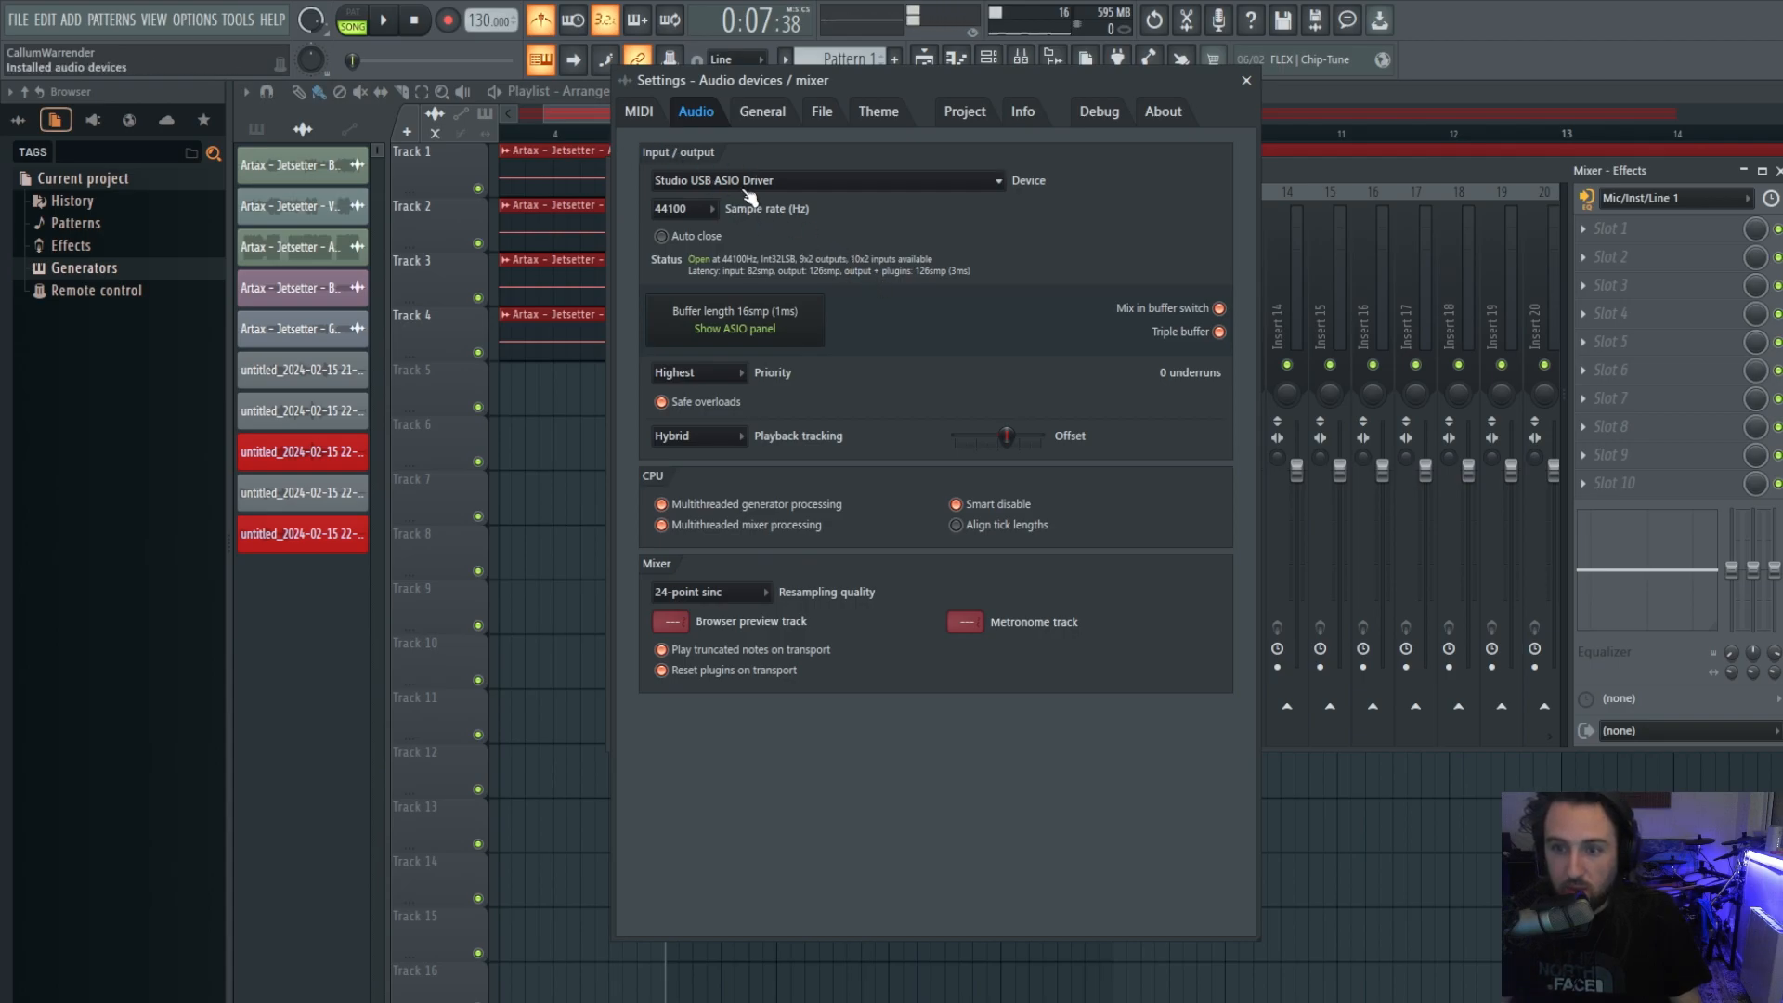
pyautogui.click(741, 182)
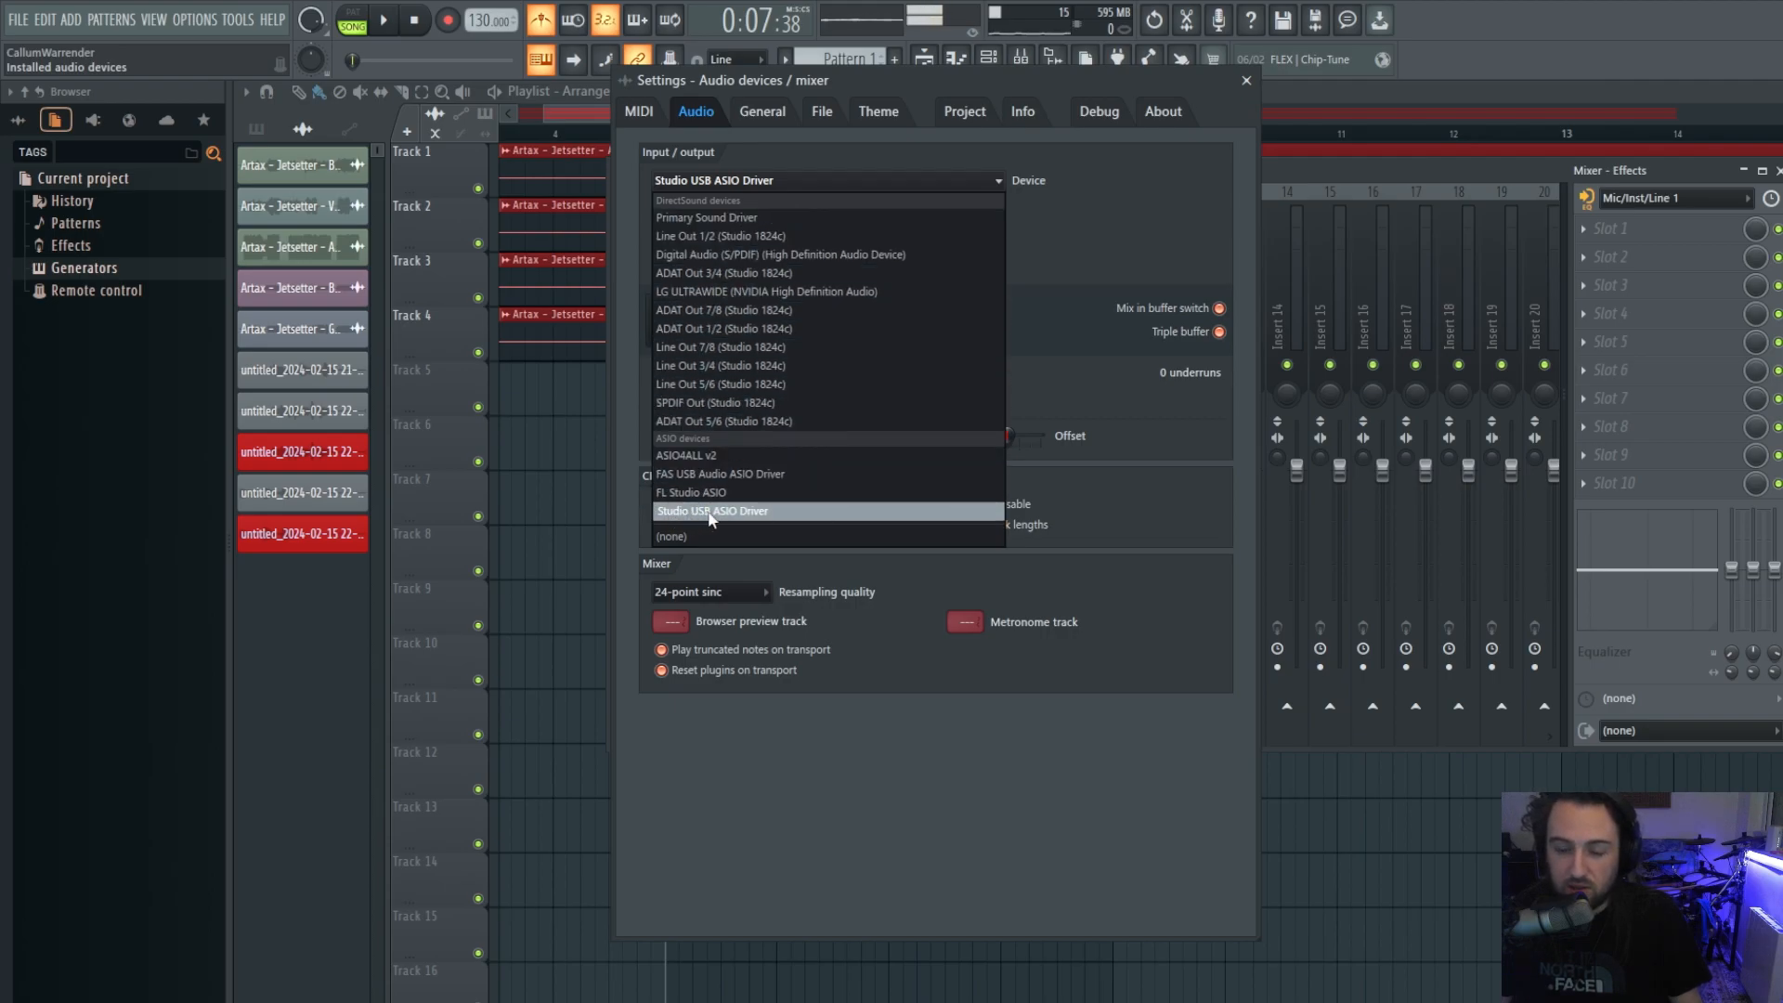
pyautogui.click(738, 514)
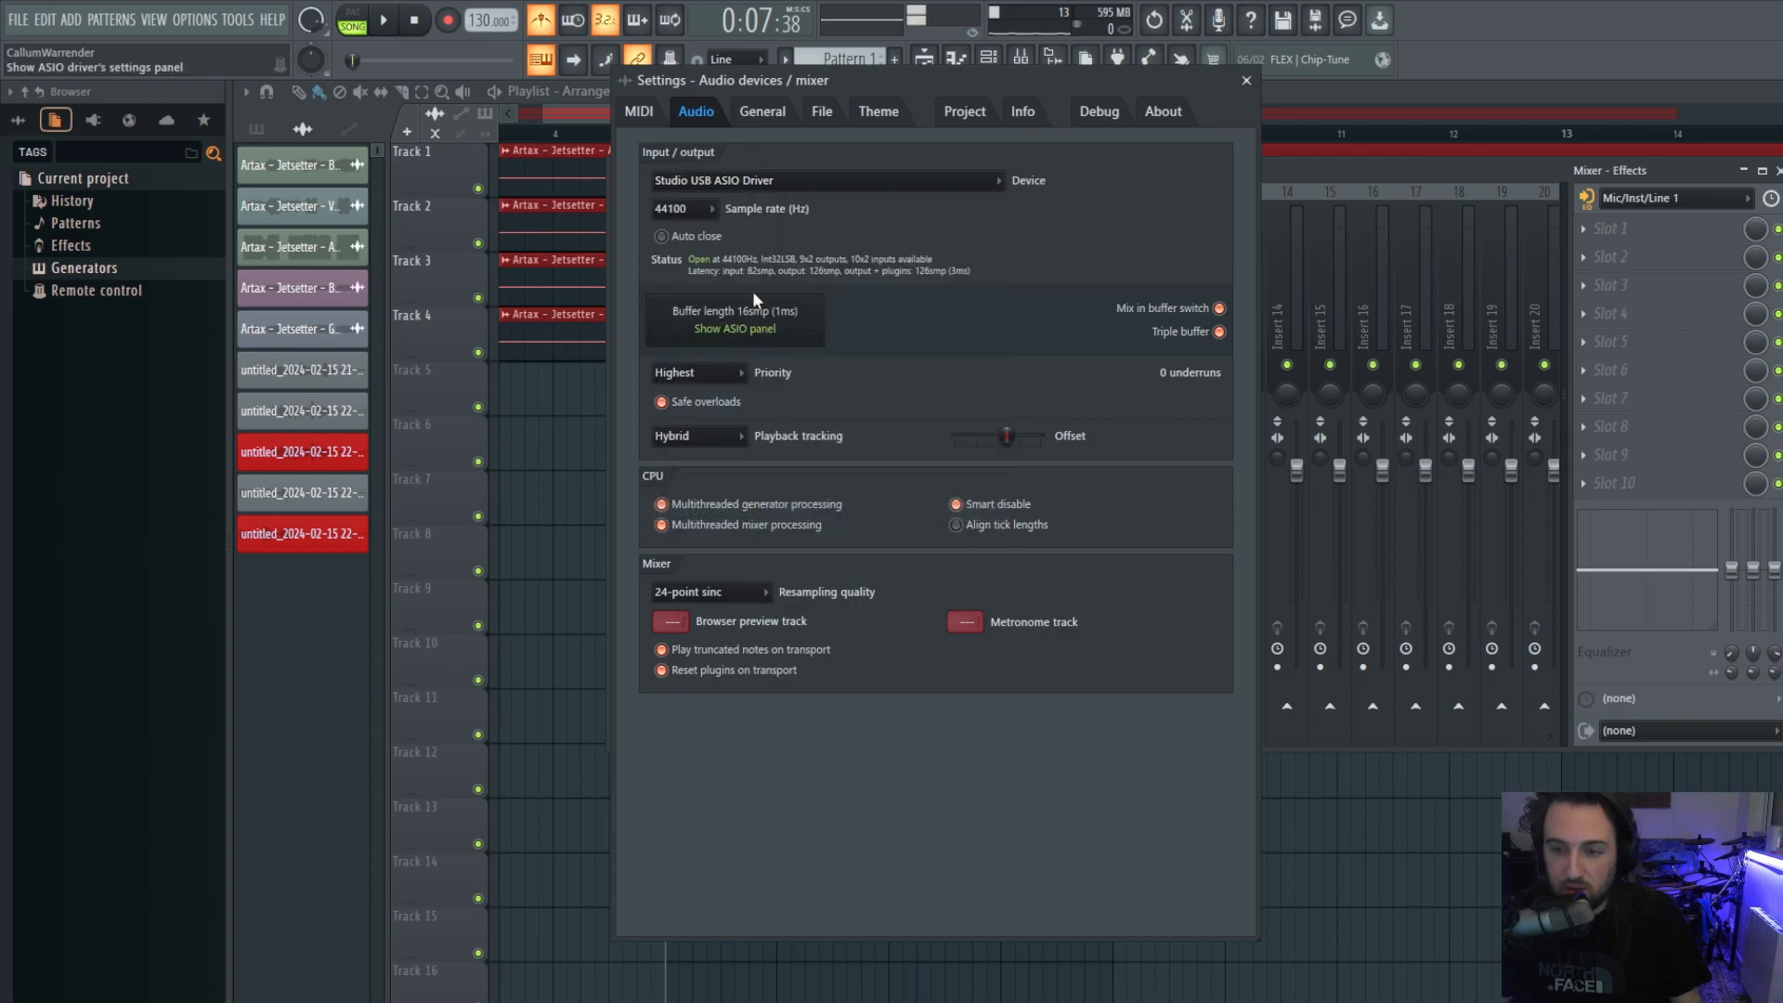
pyautogui.click(729, 328)
# Move Universal Control to the right and list the Studio 1824c block sizes (16–2048).
pyautogui.moveTo(964, 147); pyautogui.dragTo(1241, 112)
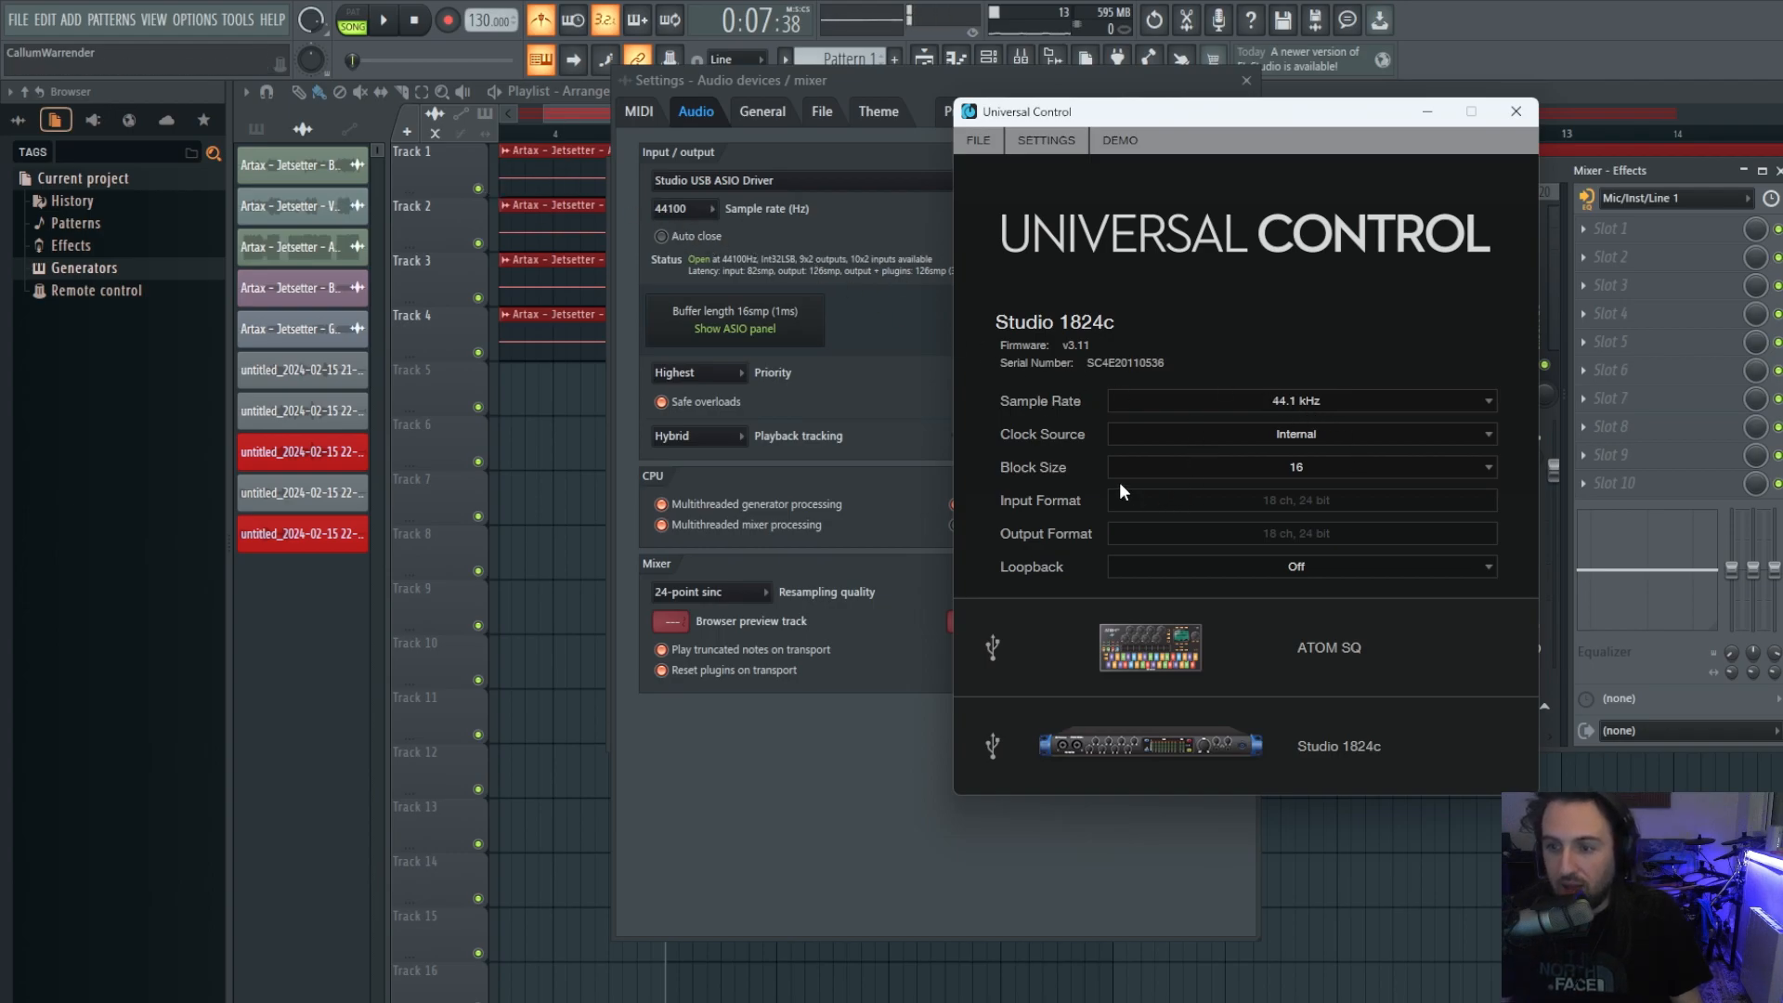
pyautogui.click(1174, 465)
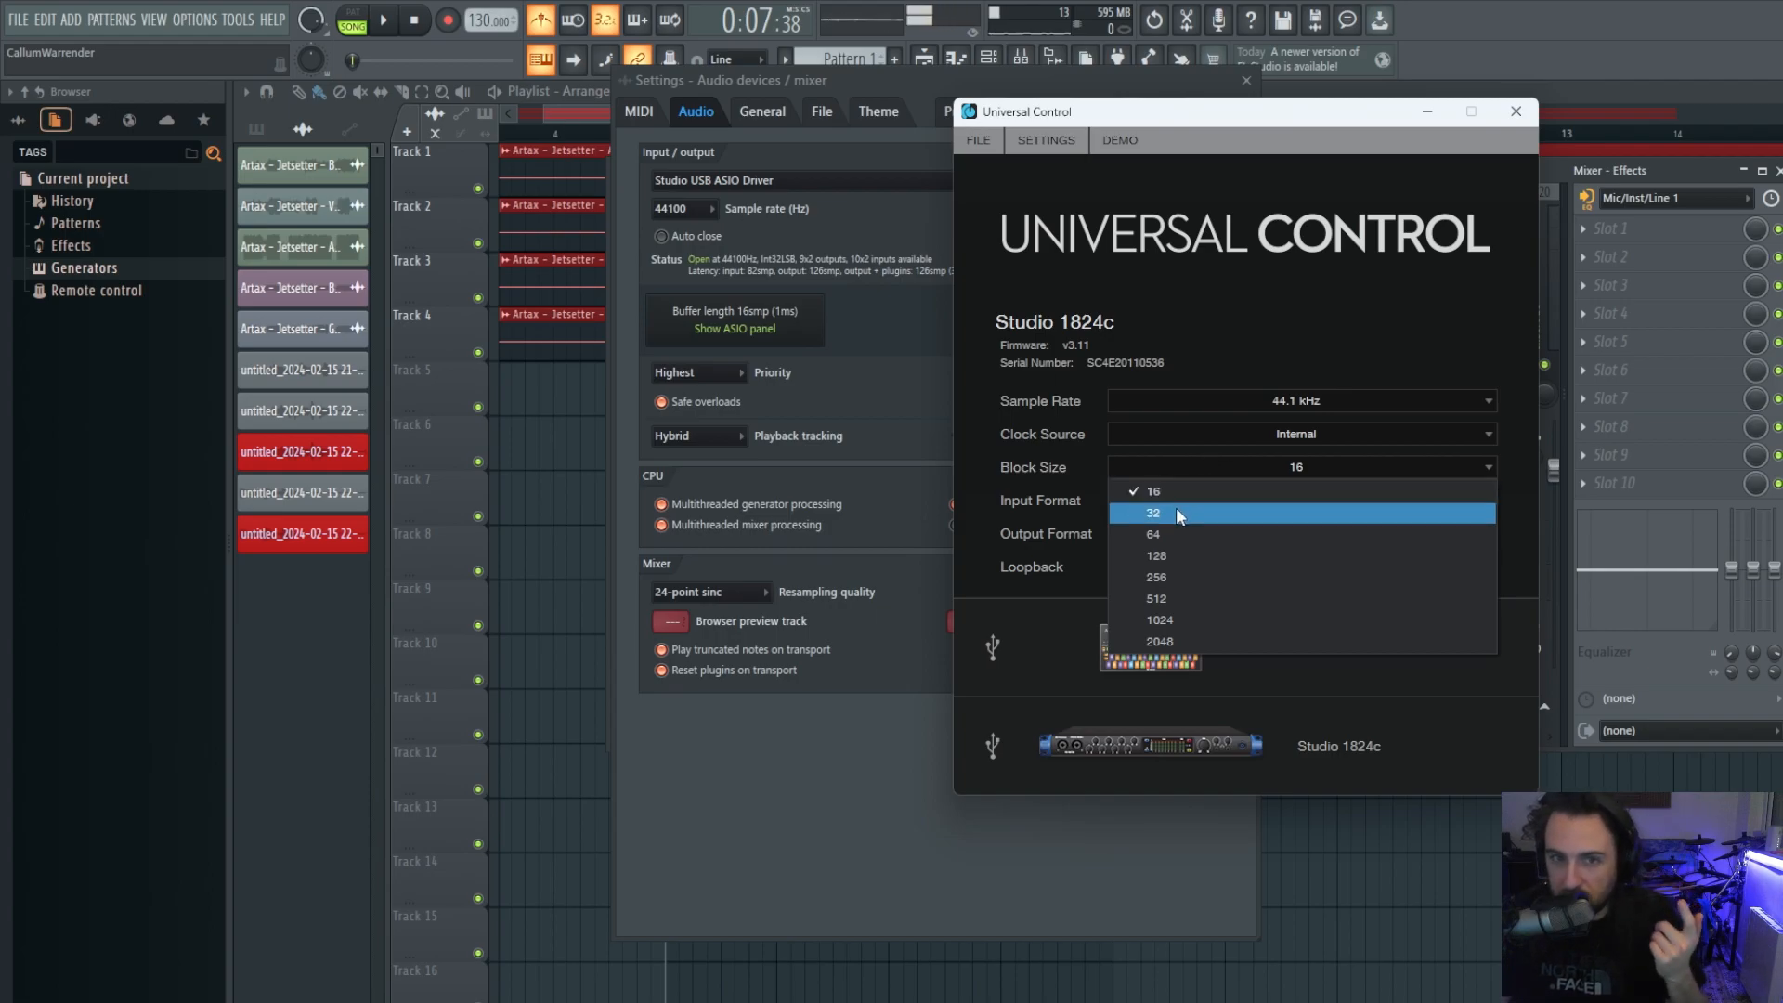
# Review the block size list again, leaving the Studio 1824c at block size 16.
pyautogui.click(1254, 271)
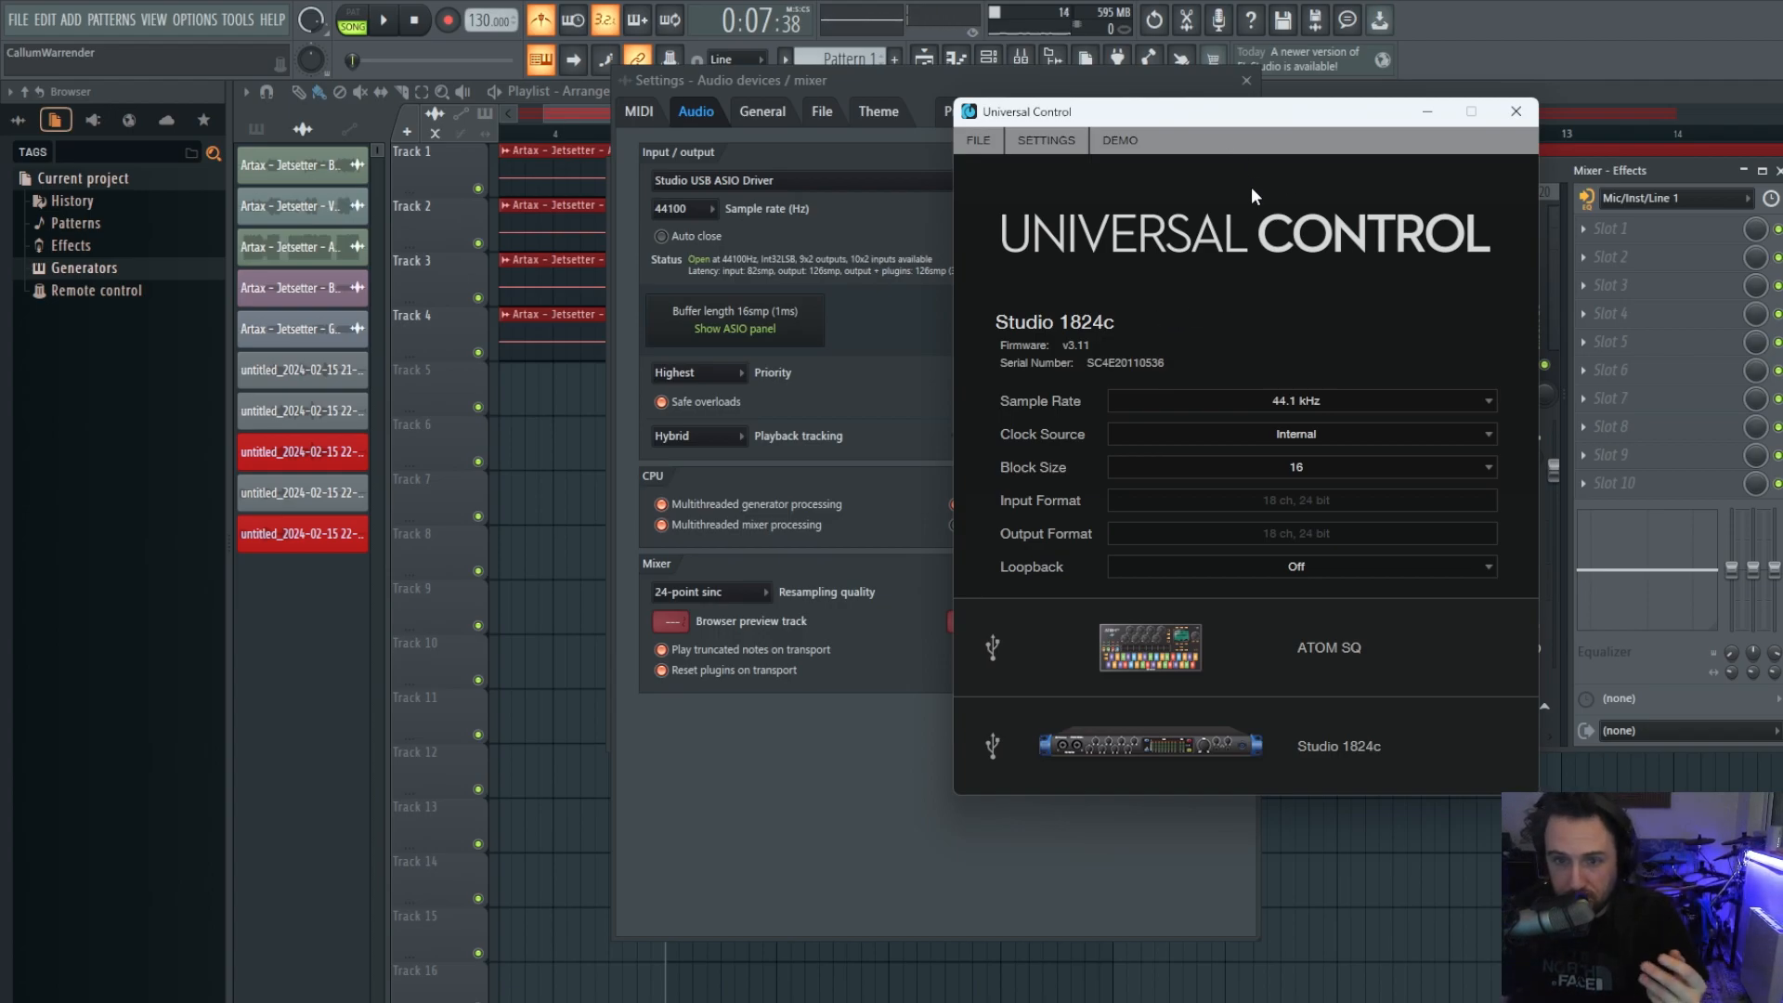
pyautogui.click(1327, 469)
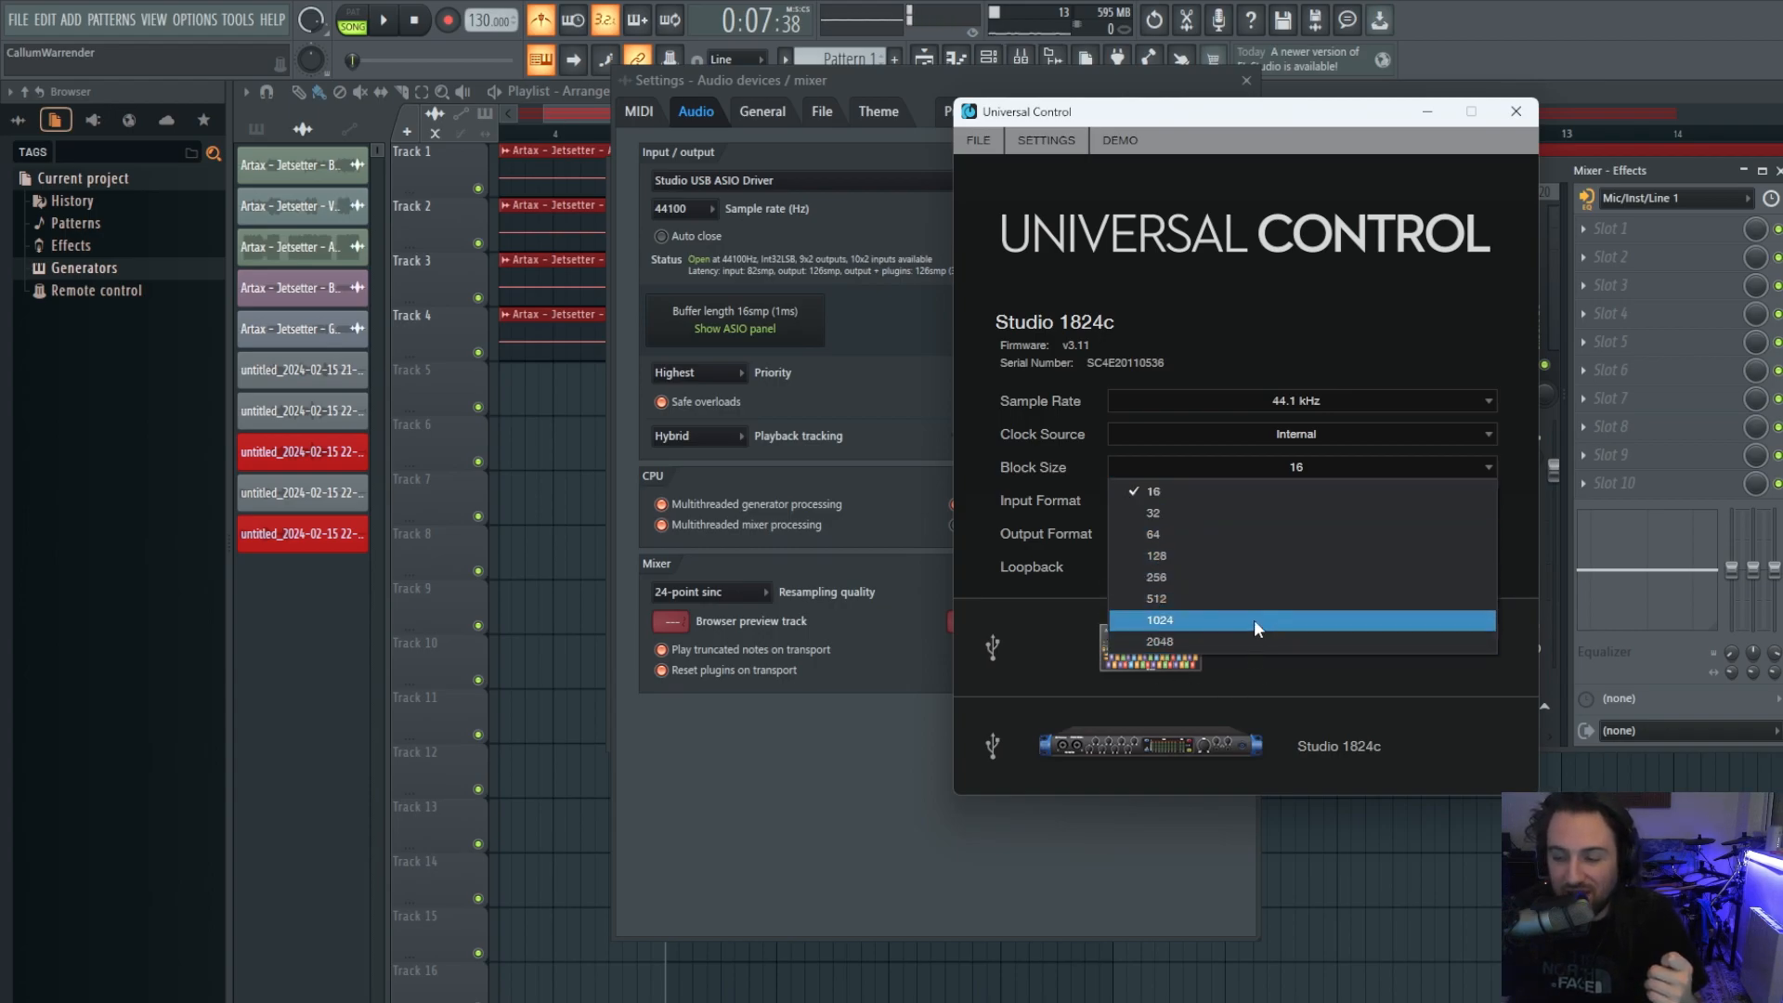
pyautogui.click(1341, 304)
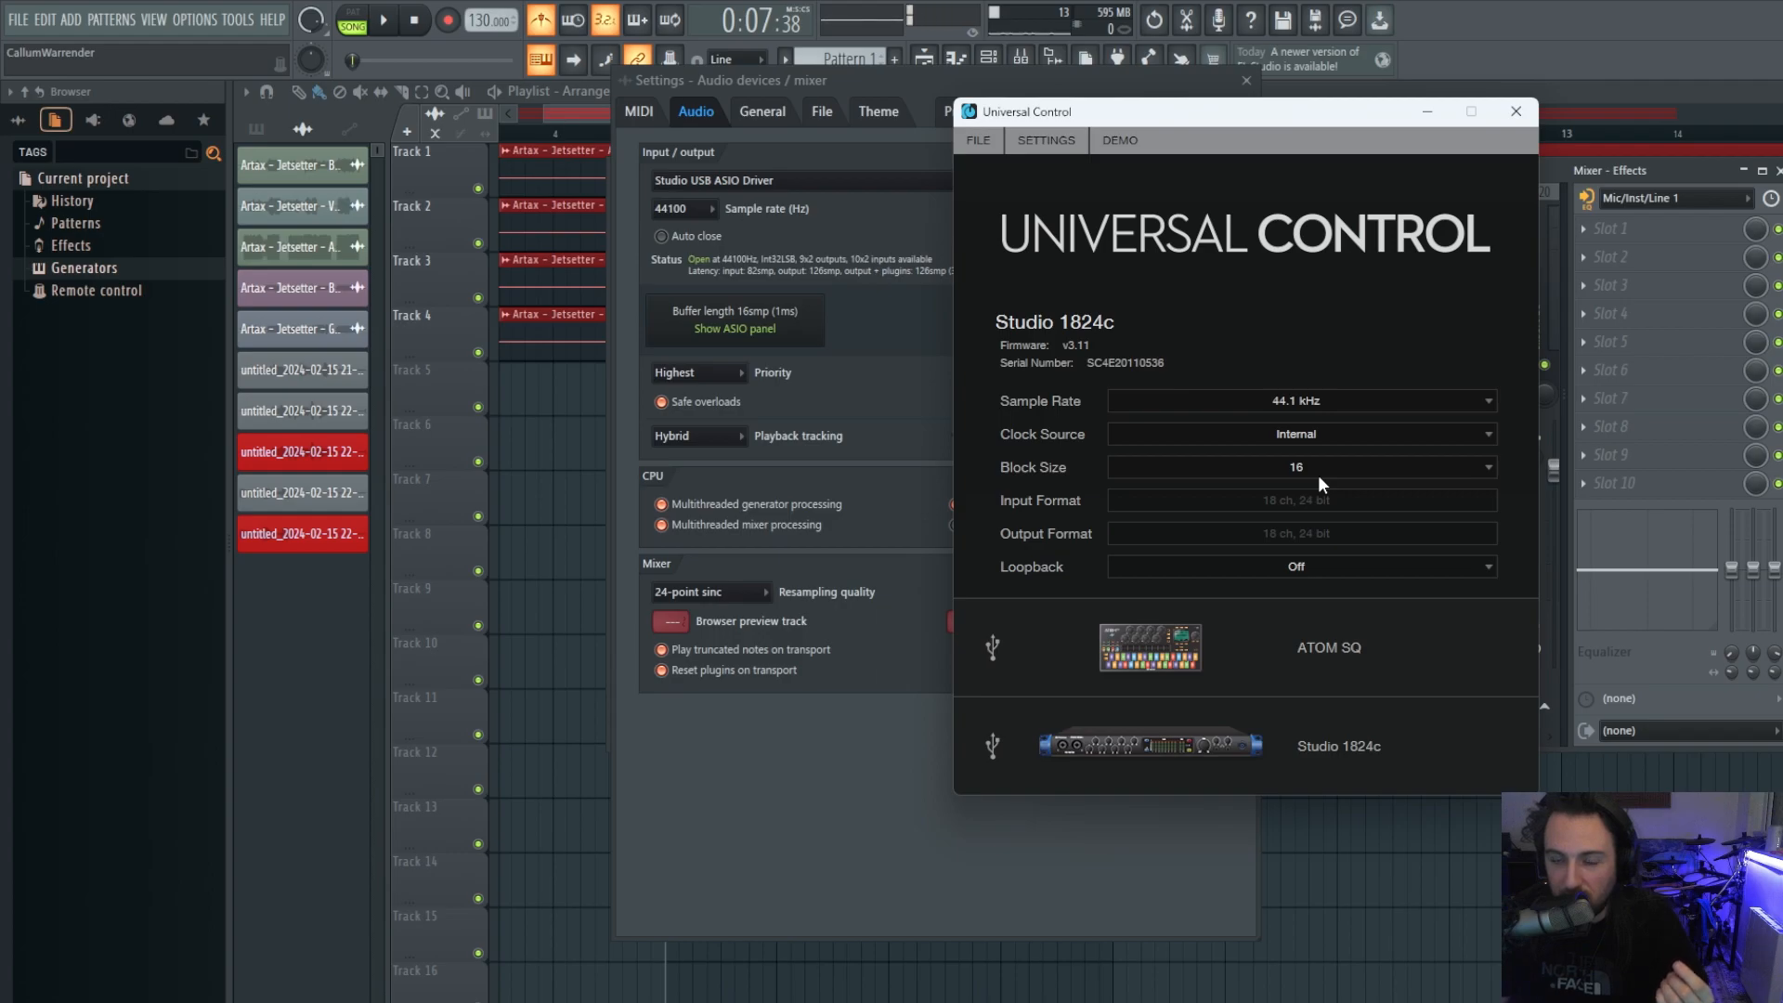
# Open the Studio 1824c mixer in Universal Control, then close FL Studio's audio settings.
pyautogui.click(1157, 743)
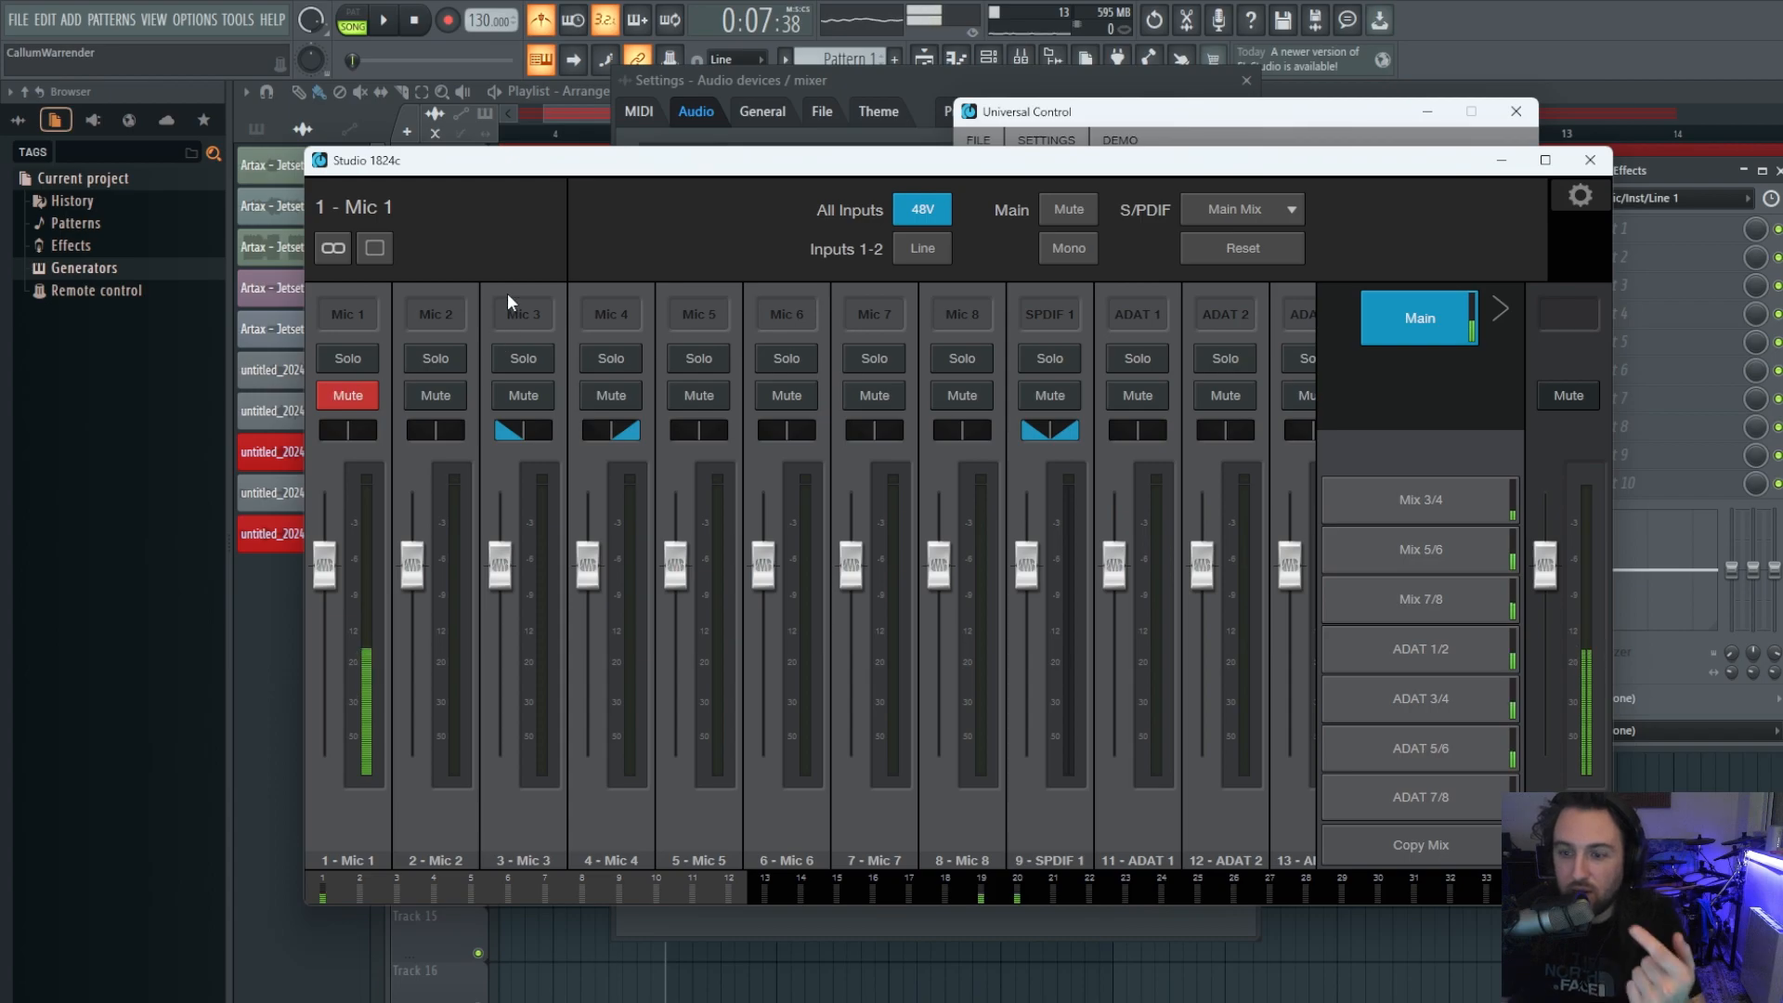
pyautogui.click(969, 996)
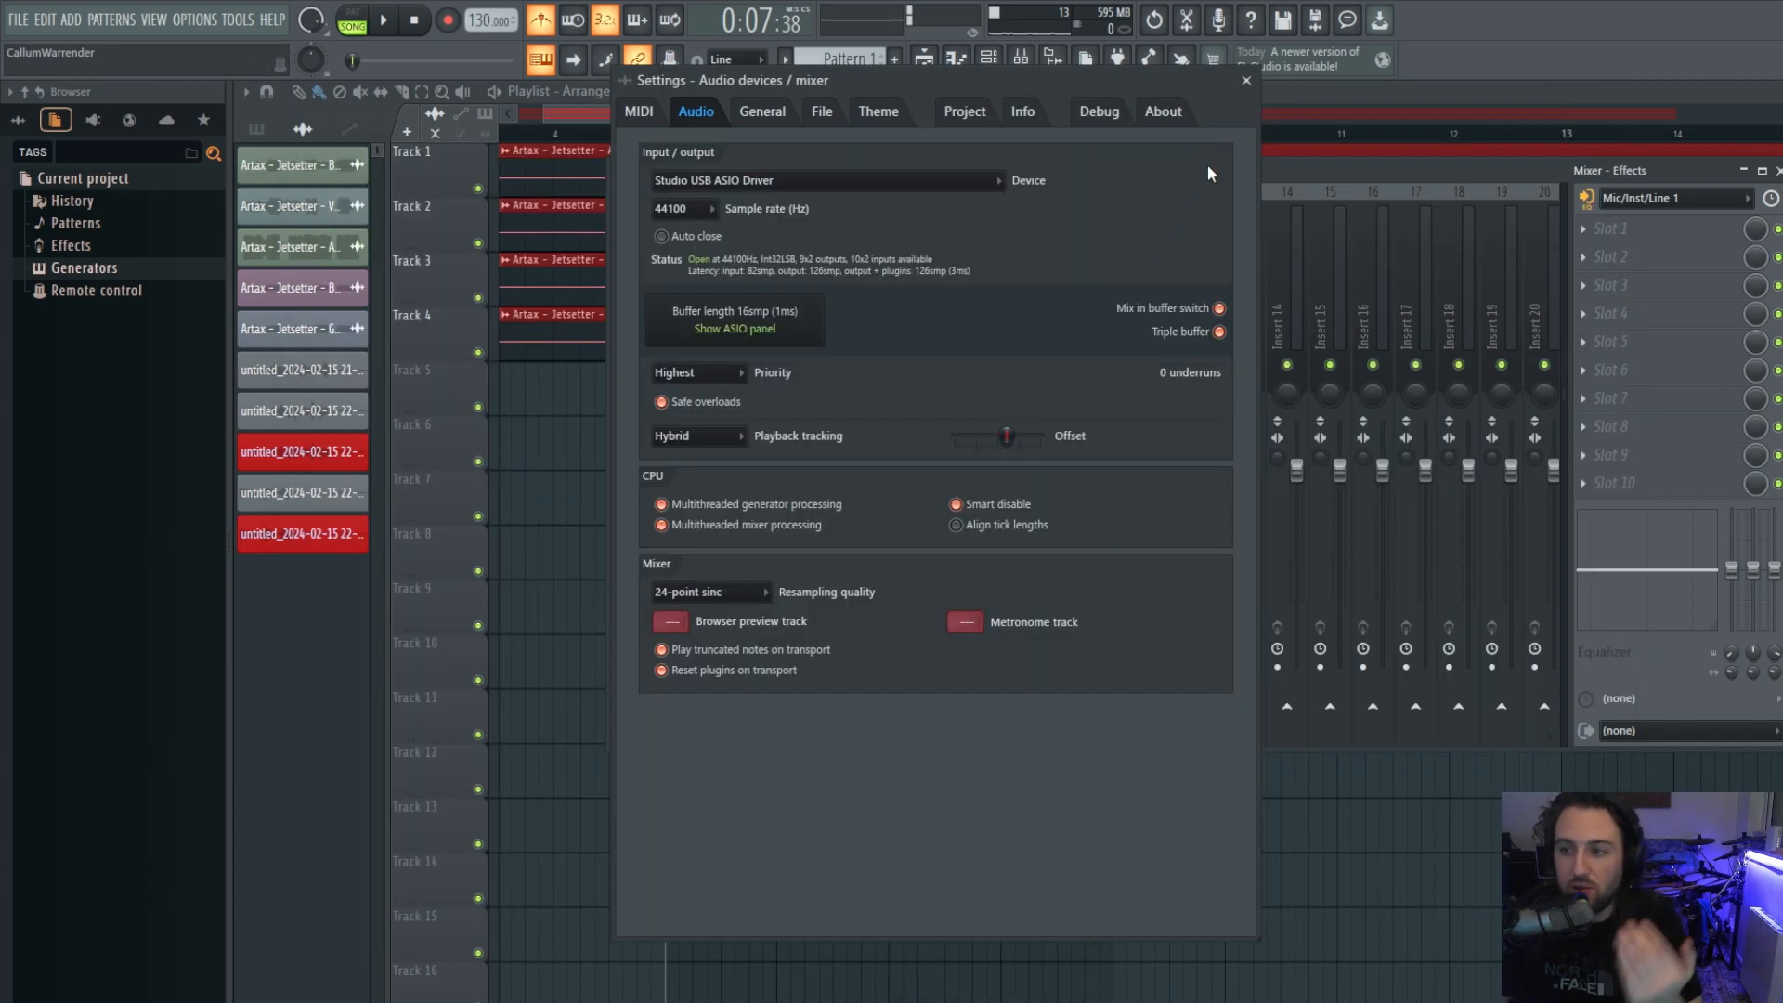
pyautogui.click(1246, 81)
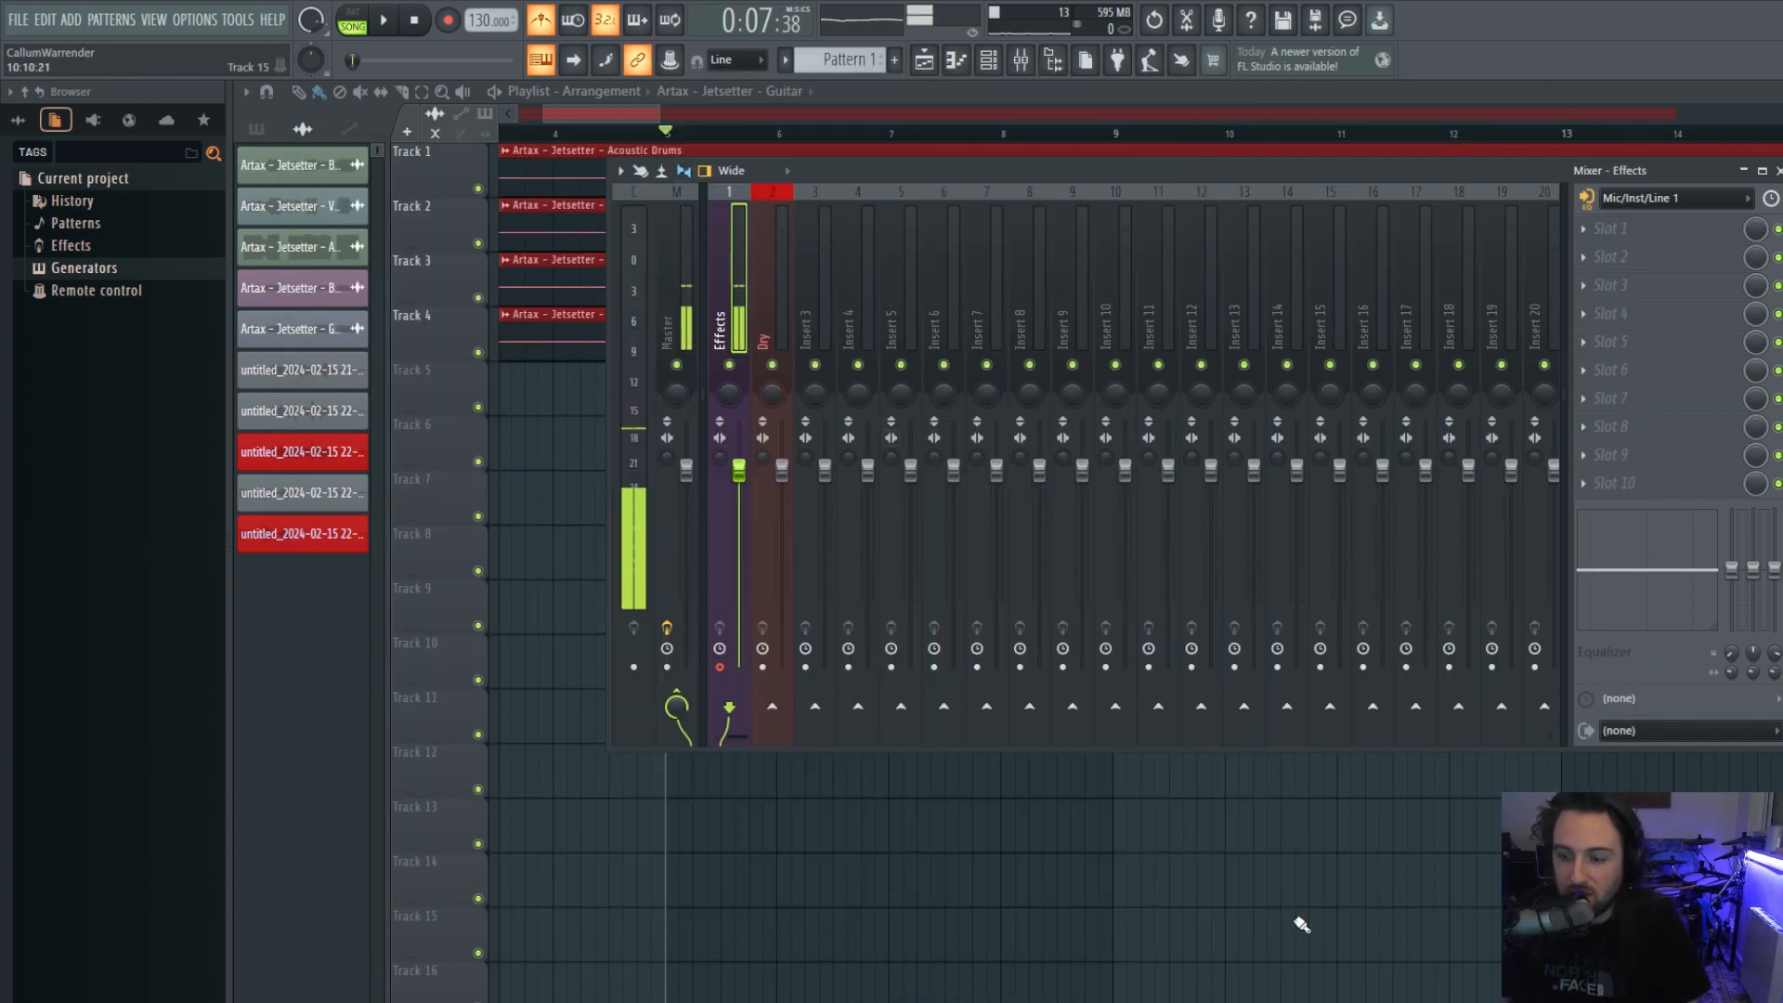
pyautogui.hotkey('alt', 'Tab')
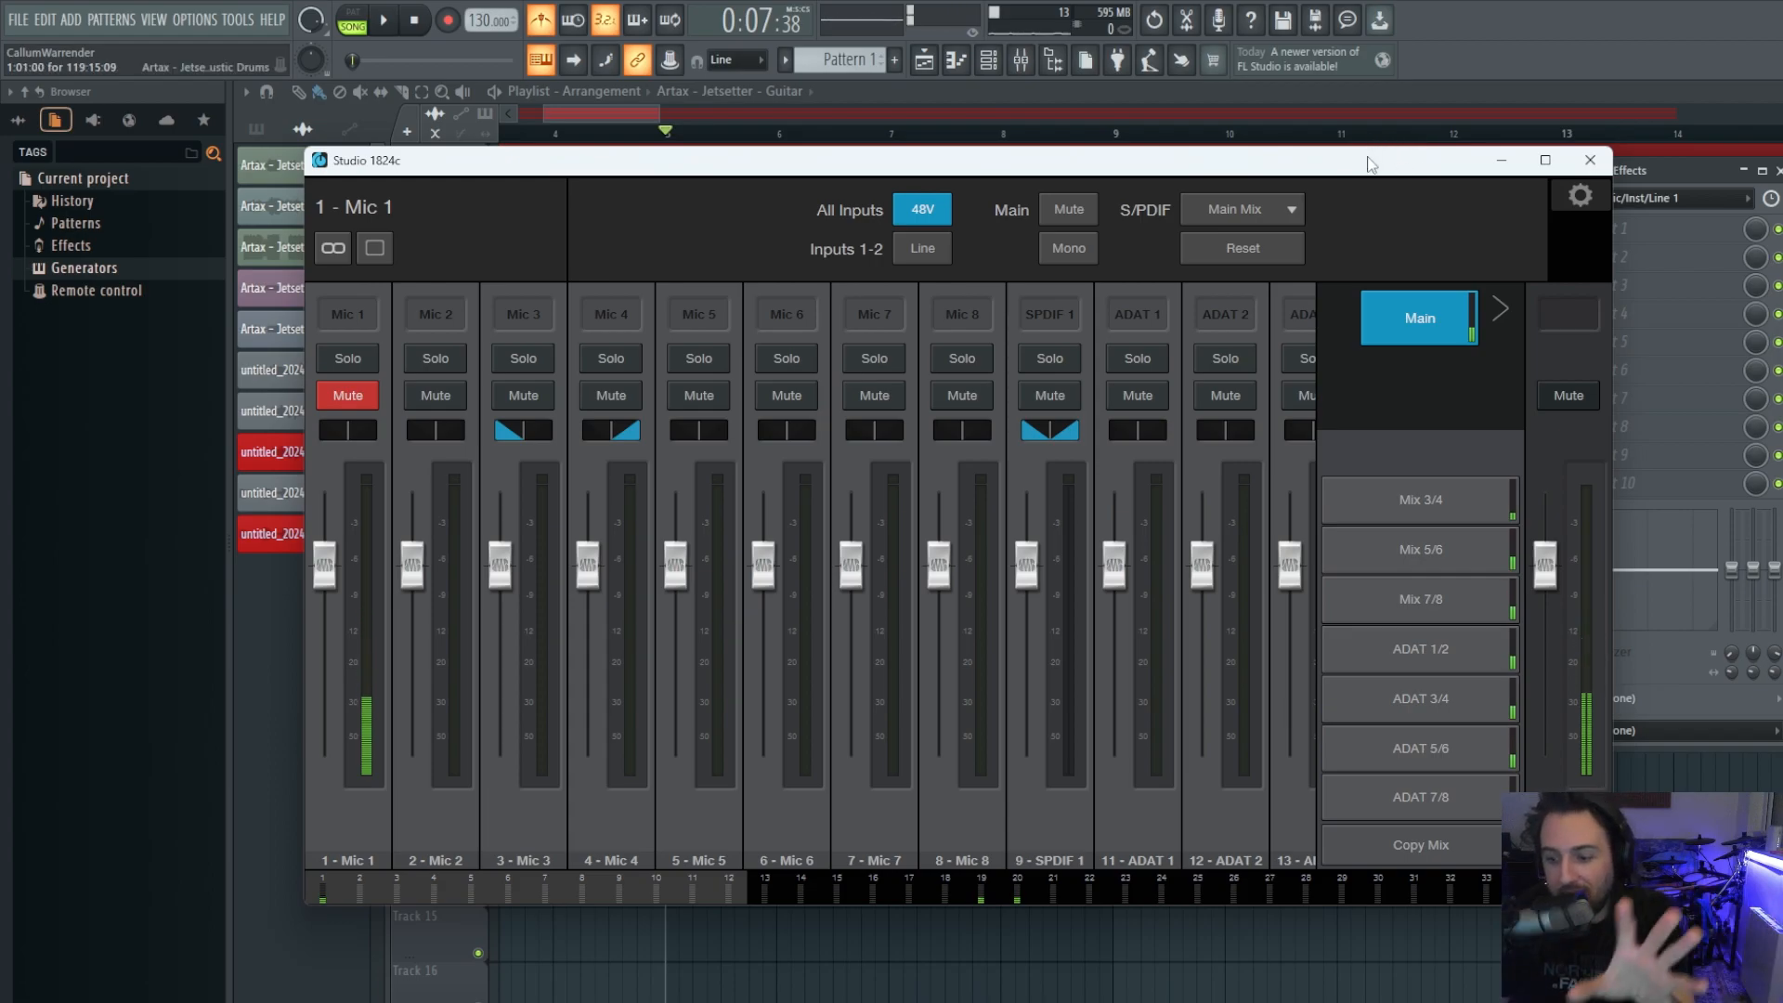
pyautogui.moveTo(1172, 1001)
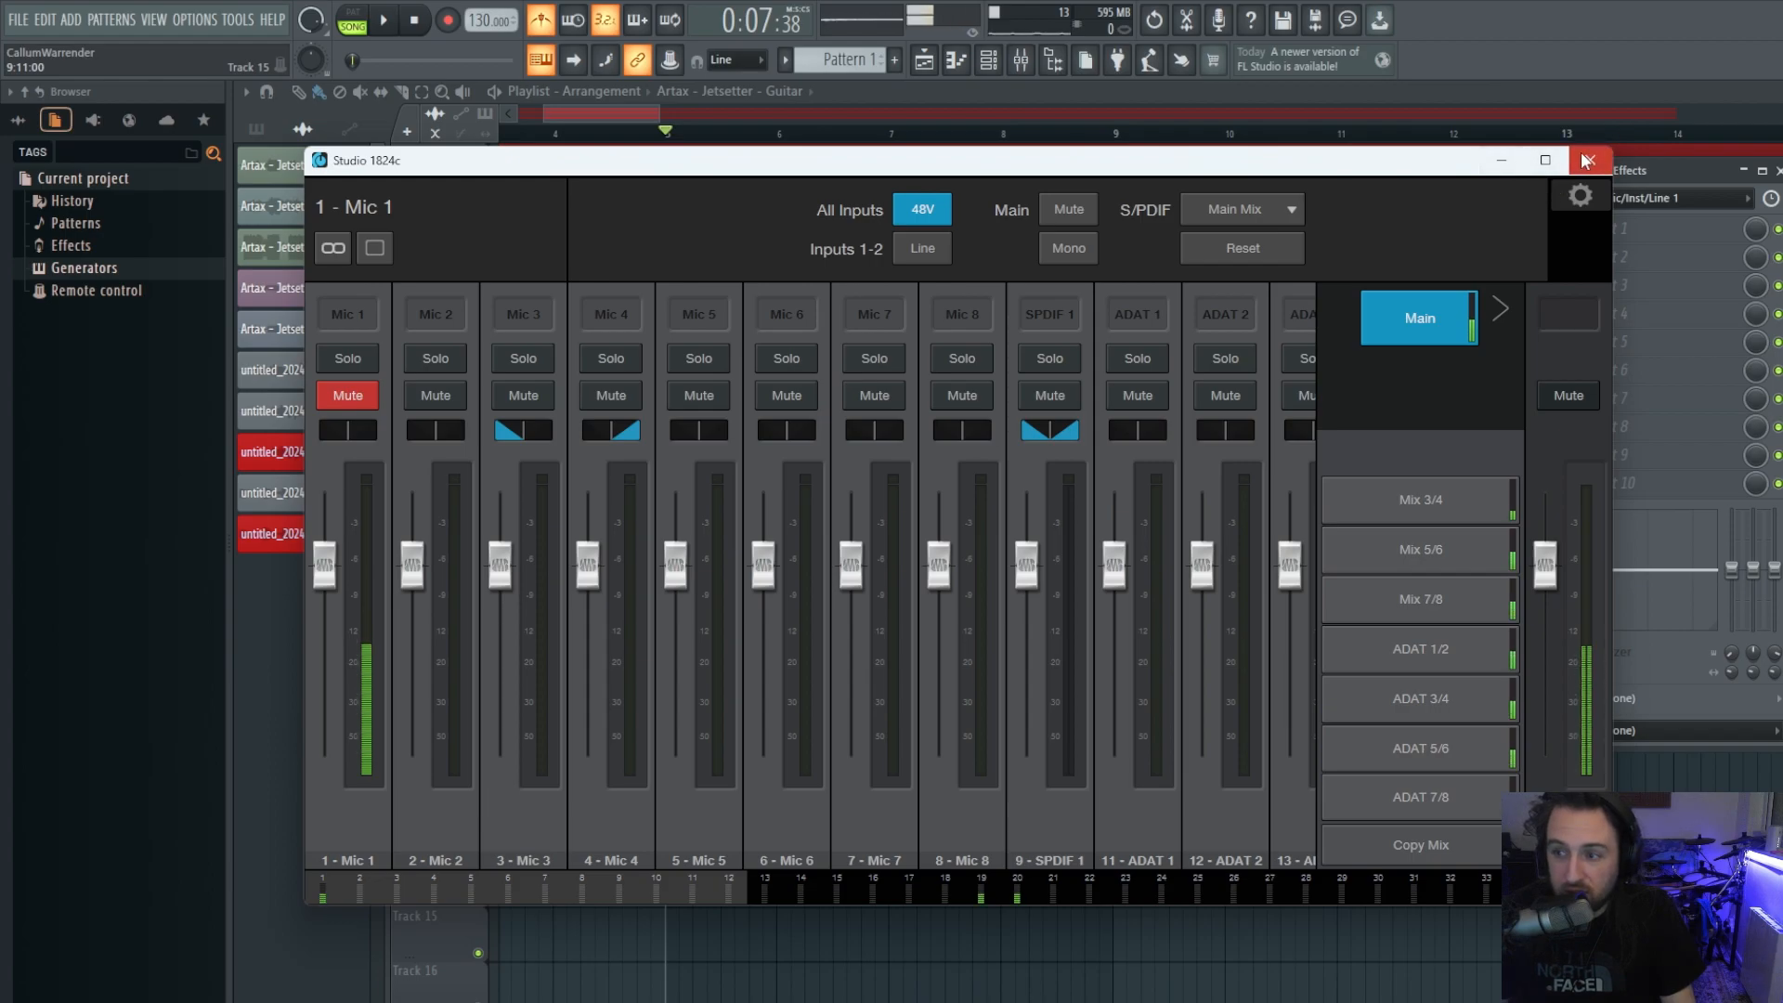
pyautogui.click(1502, 163)
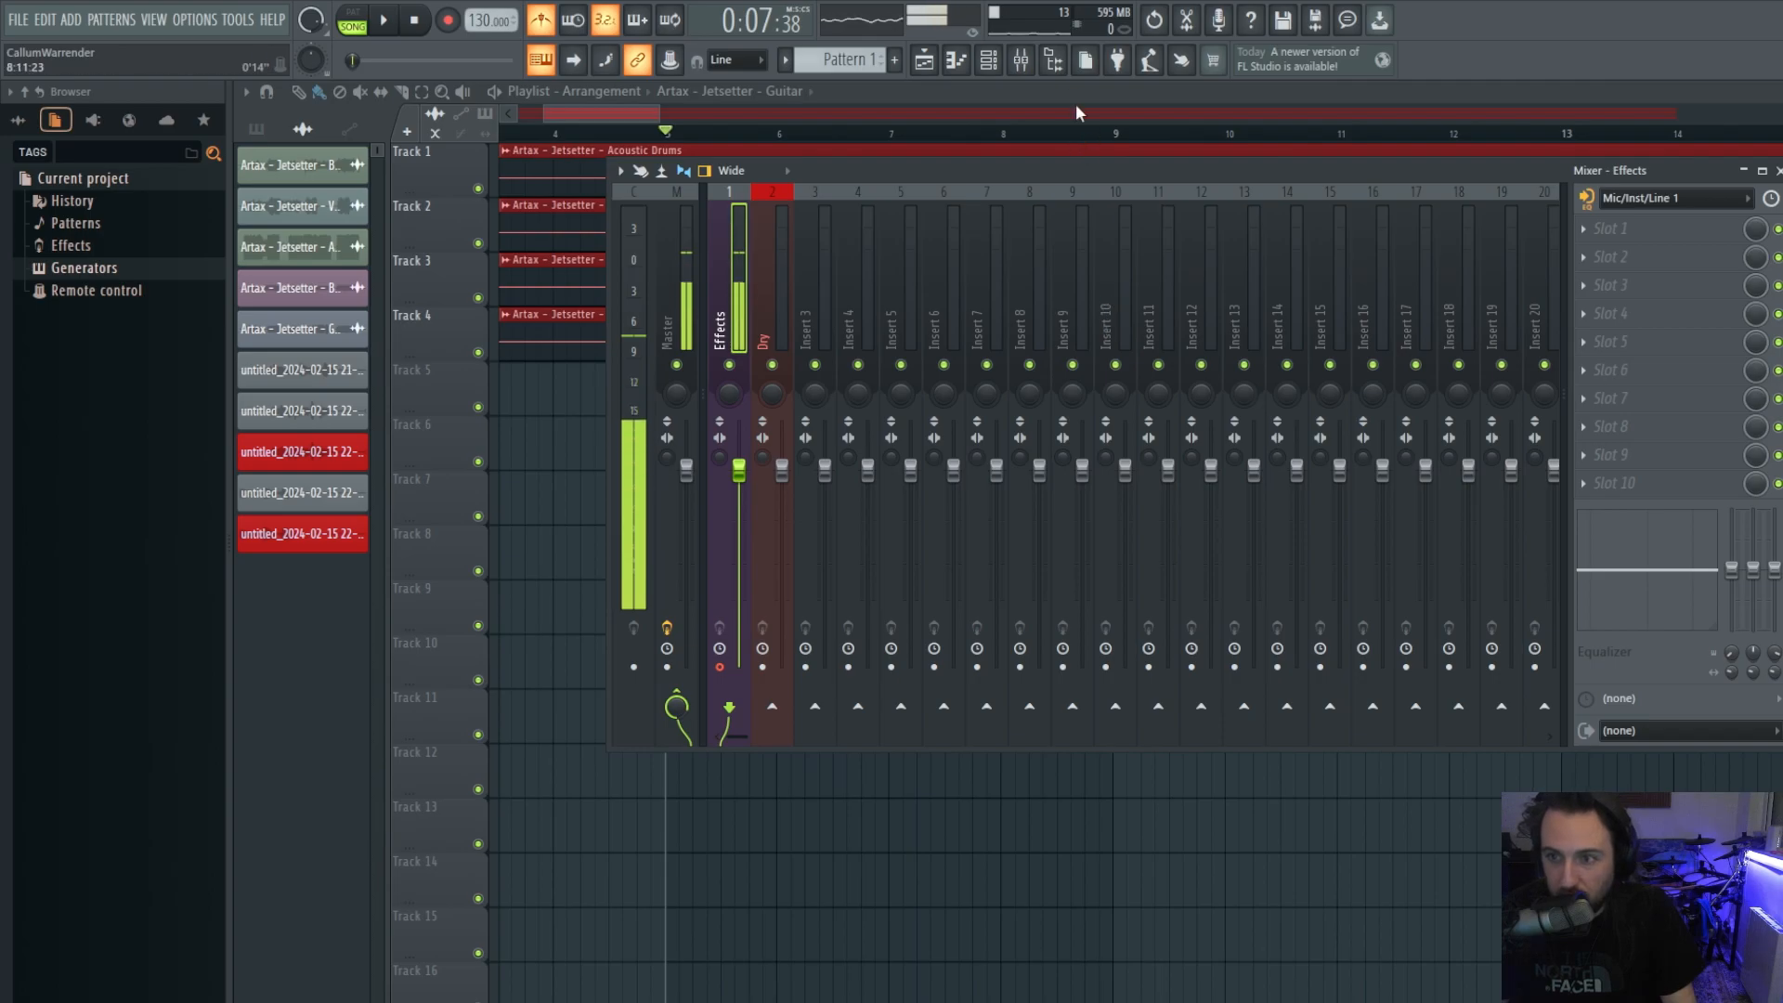
pyautogui.click(1026, 67)
pyautogui.click(1026, 67)
pyautogui.moveTo(967, 175); pyautogui.dragTo(960, 209)
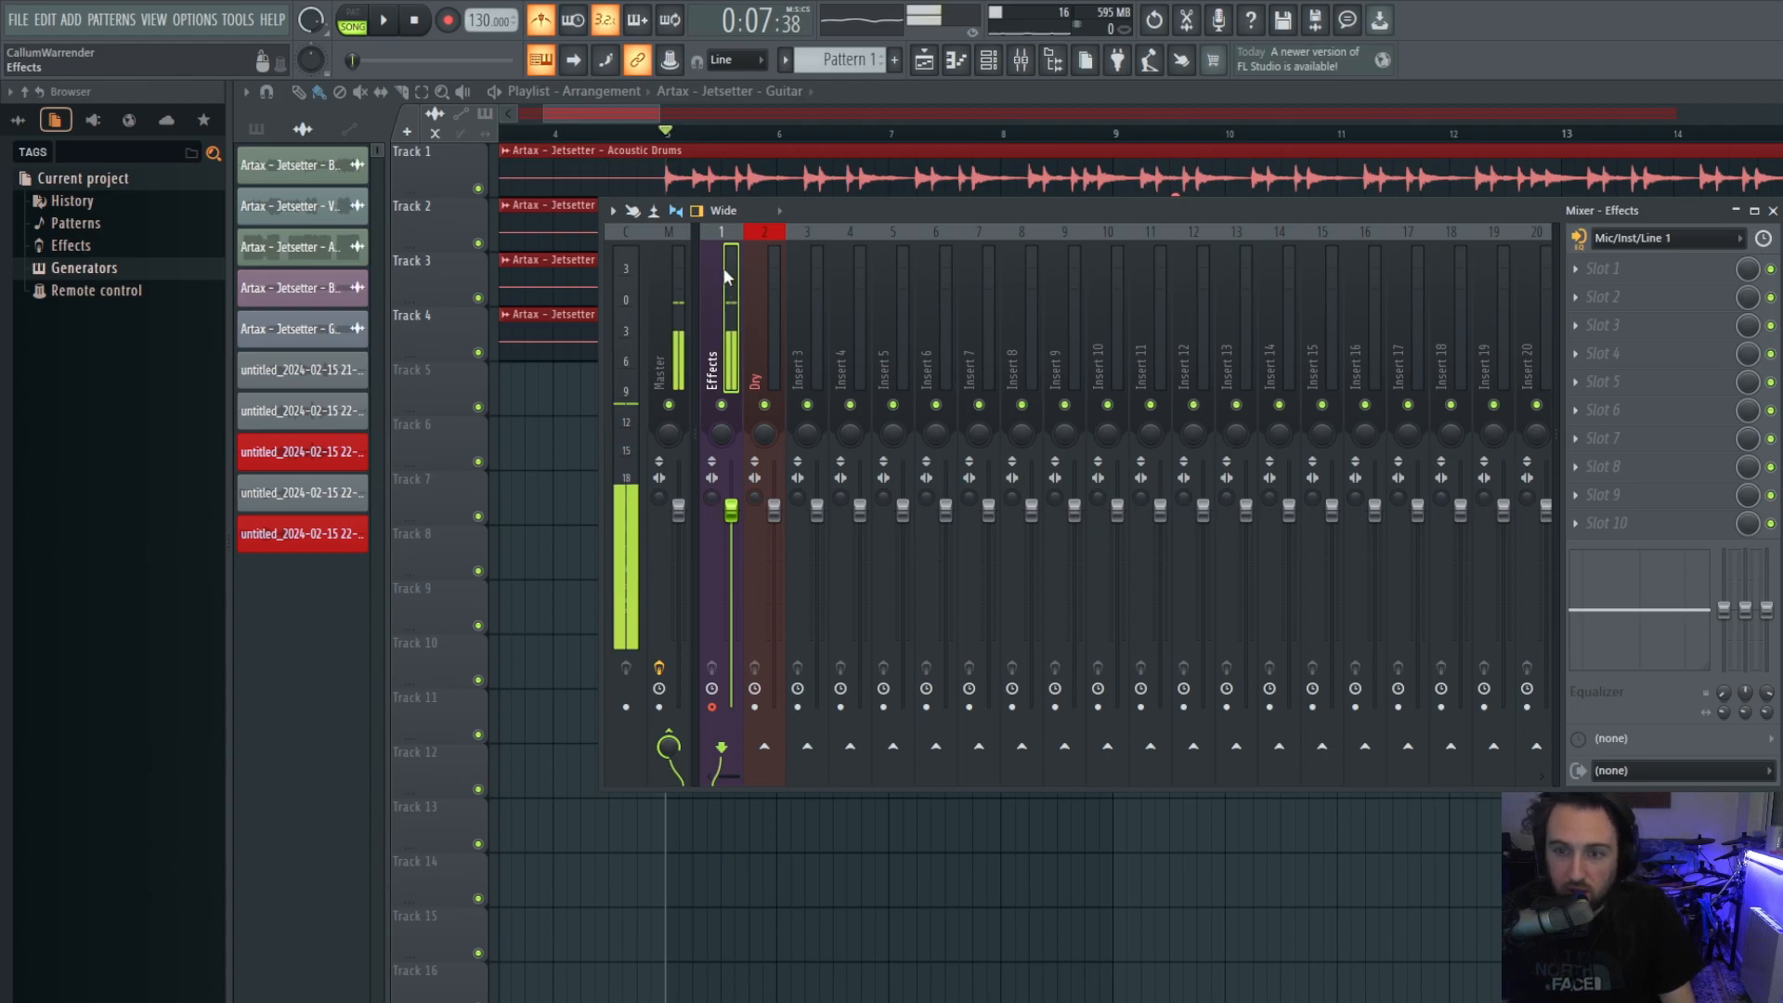
pyautogui.click(1636, 237)
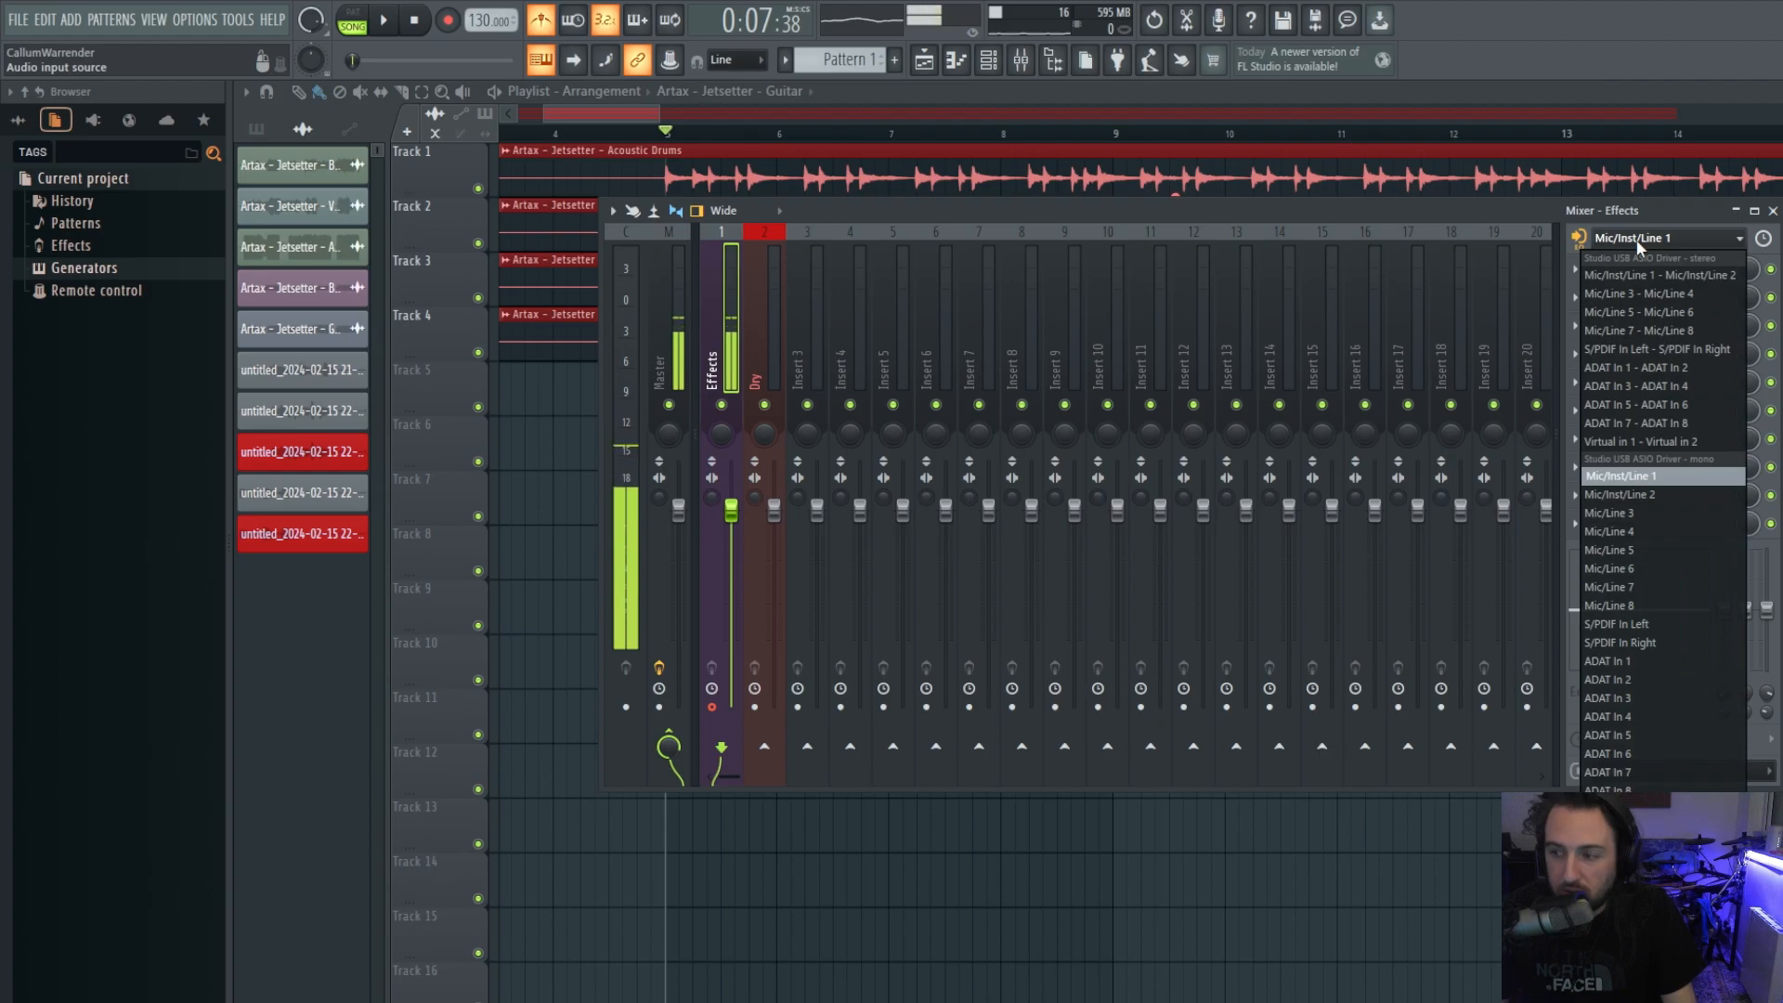
pyautogui.click(1621, 478)
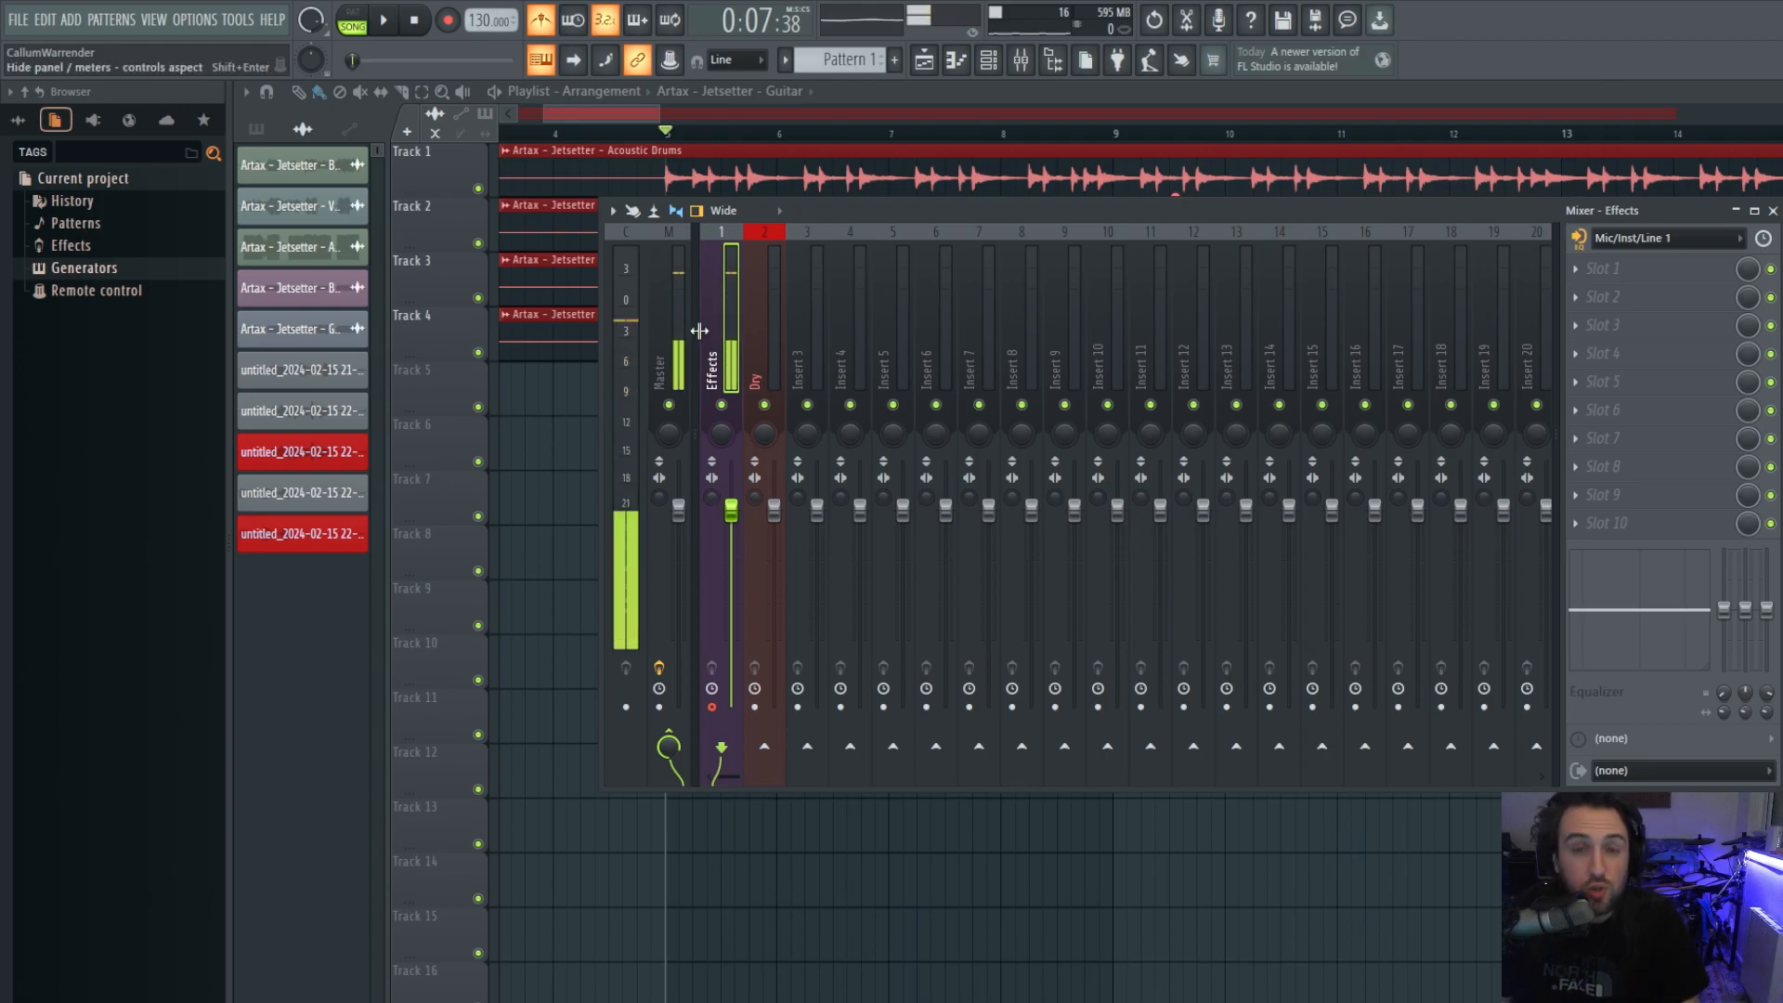
pyautogui.click(752, 311)
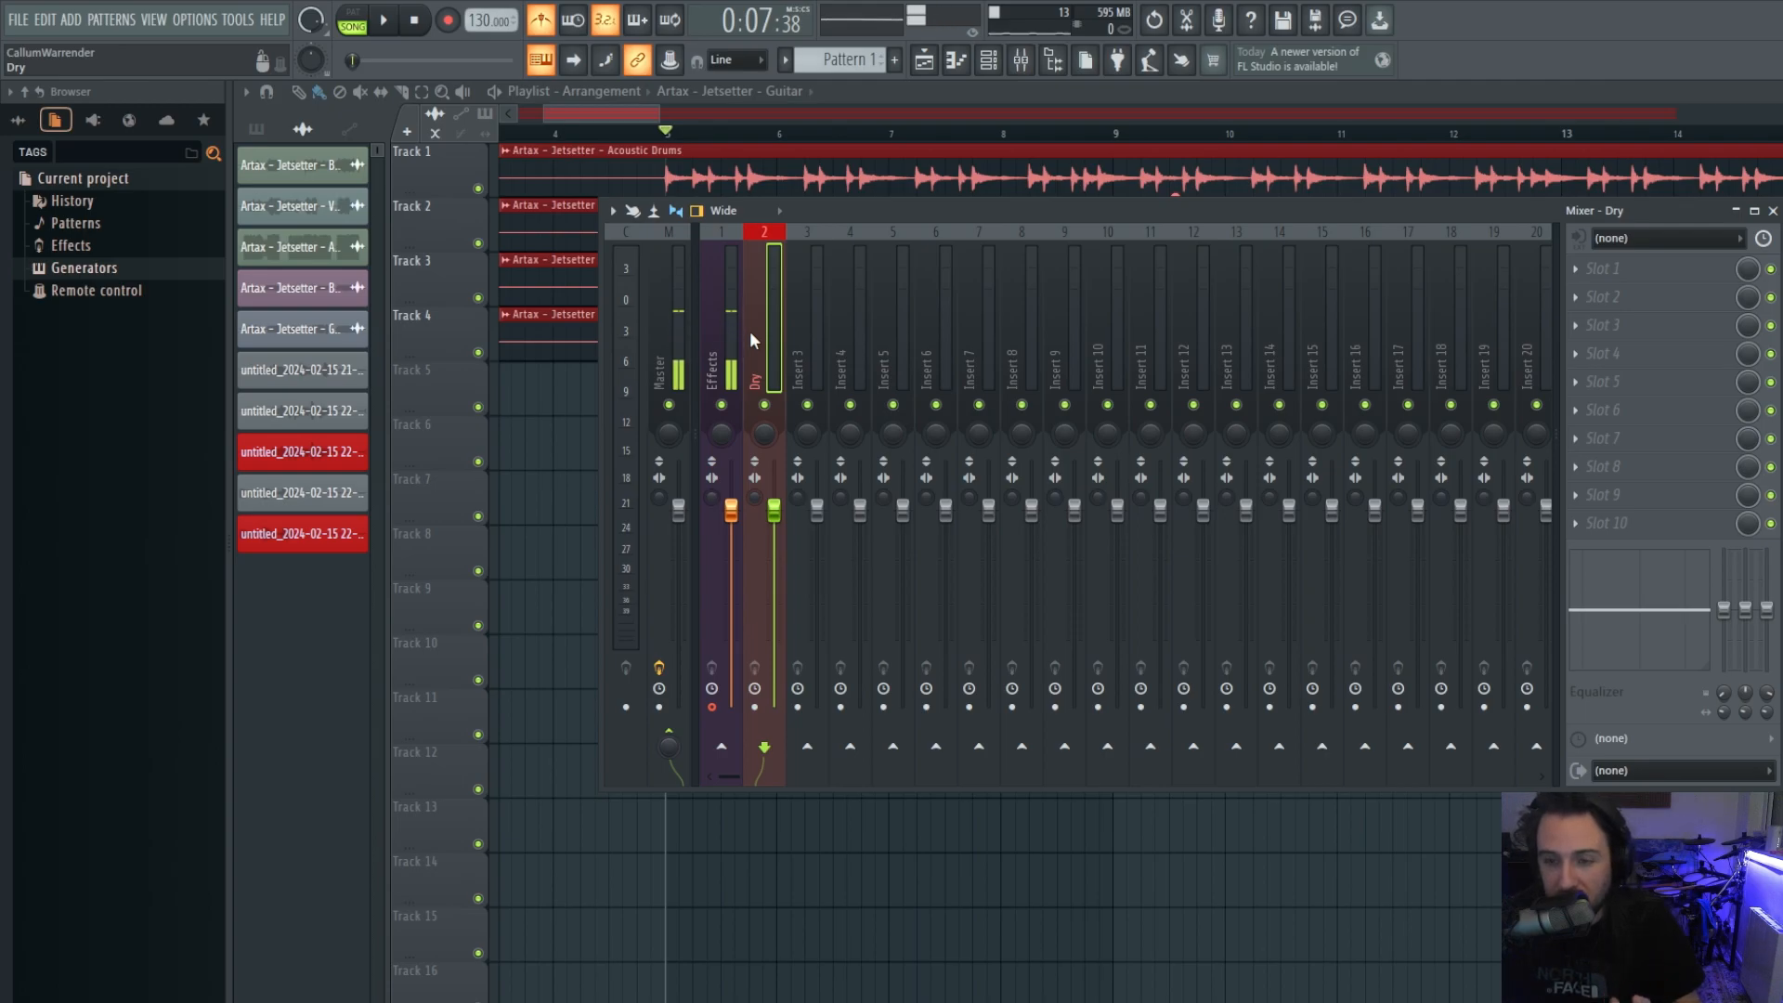
pyautogui.click(726, 332)
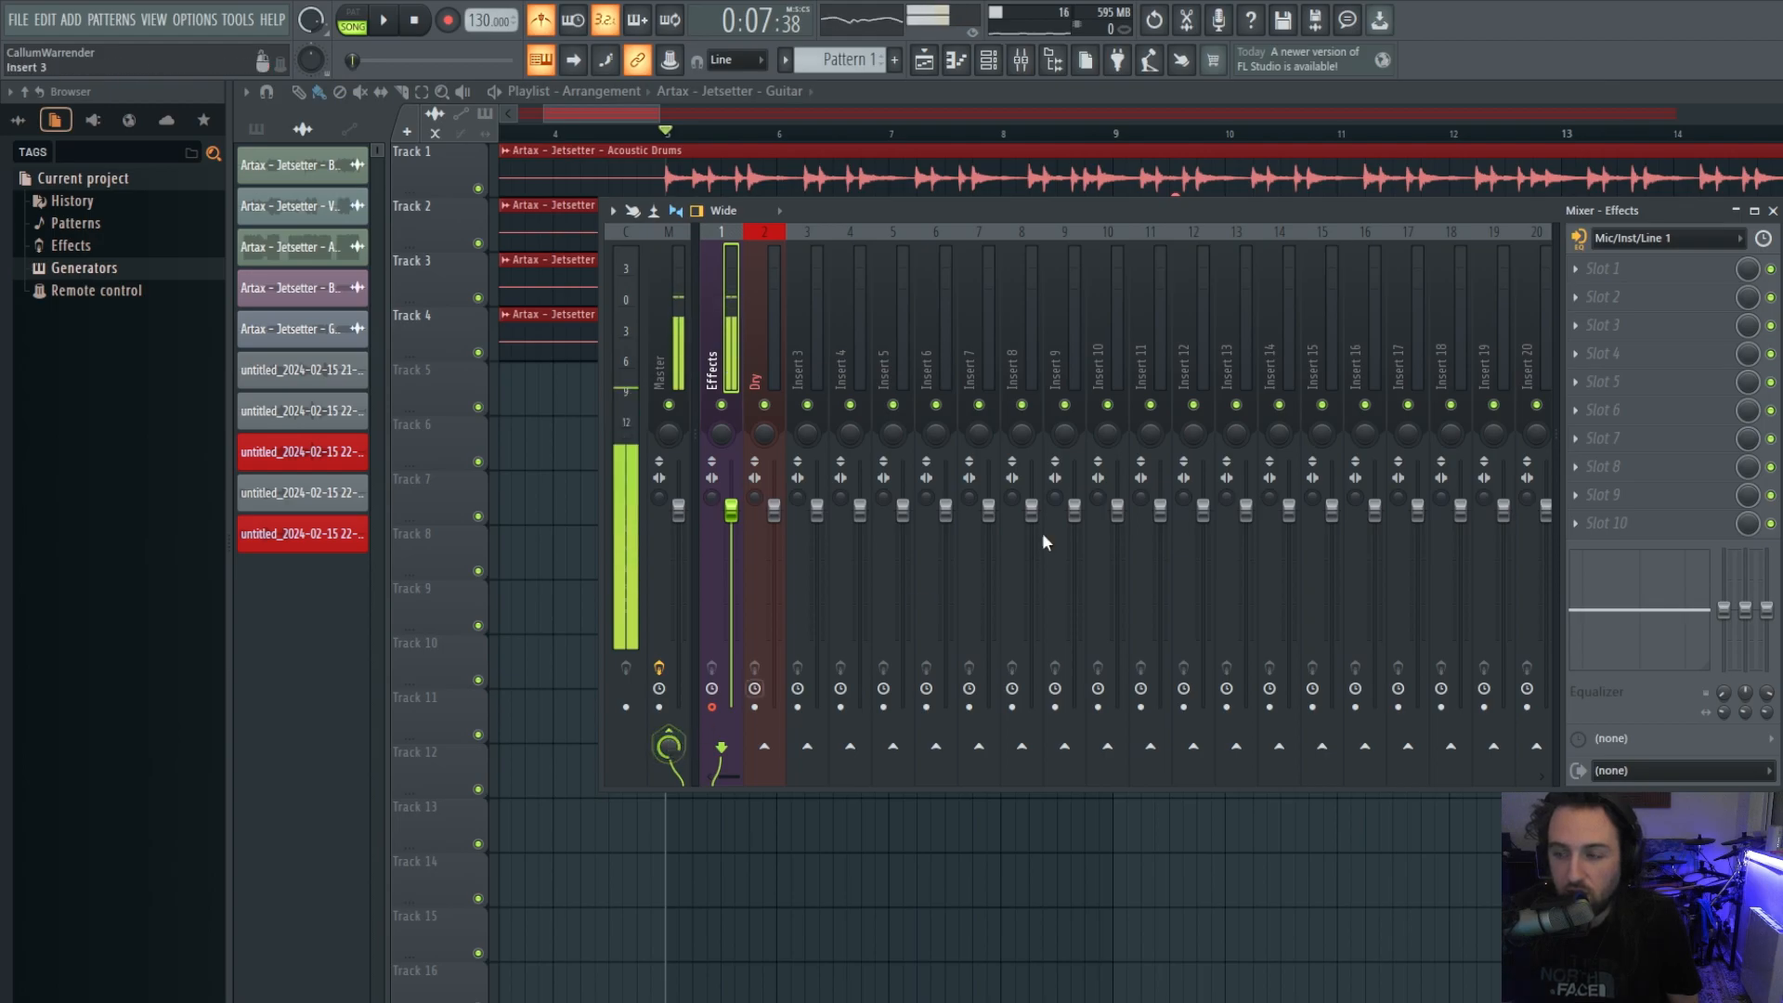
# Set the Effects insert to record its Mic/Inst/Line 1 input post EQ, then select Dry.
pyautogui.click(1578, 240)
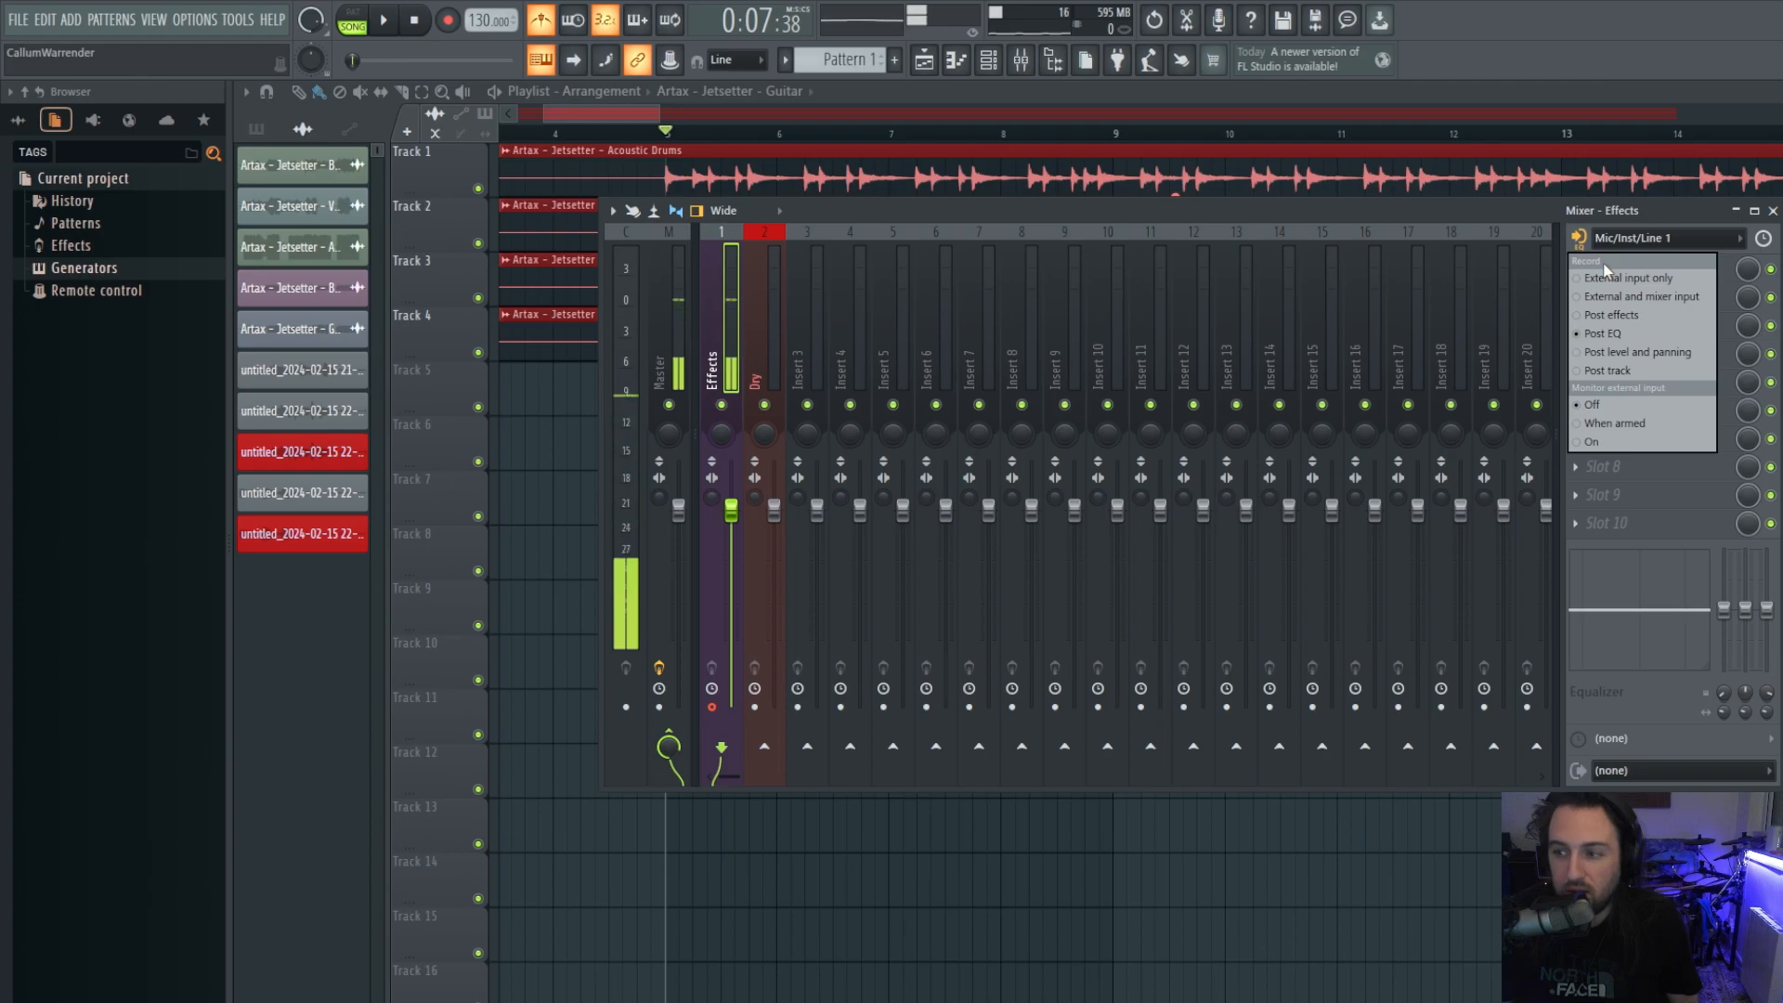
pyautogui.click(1612, 335)
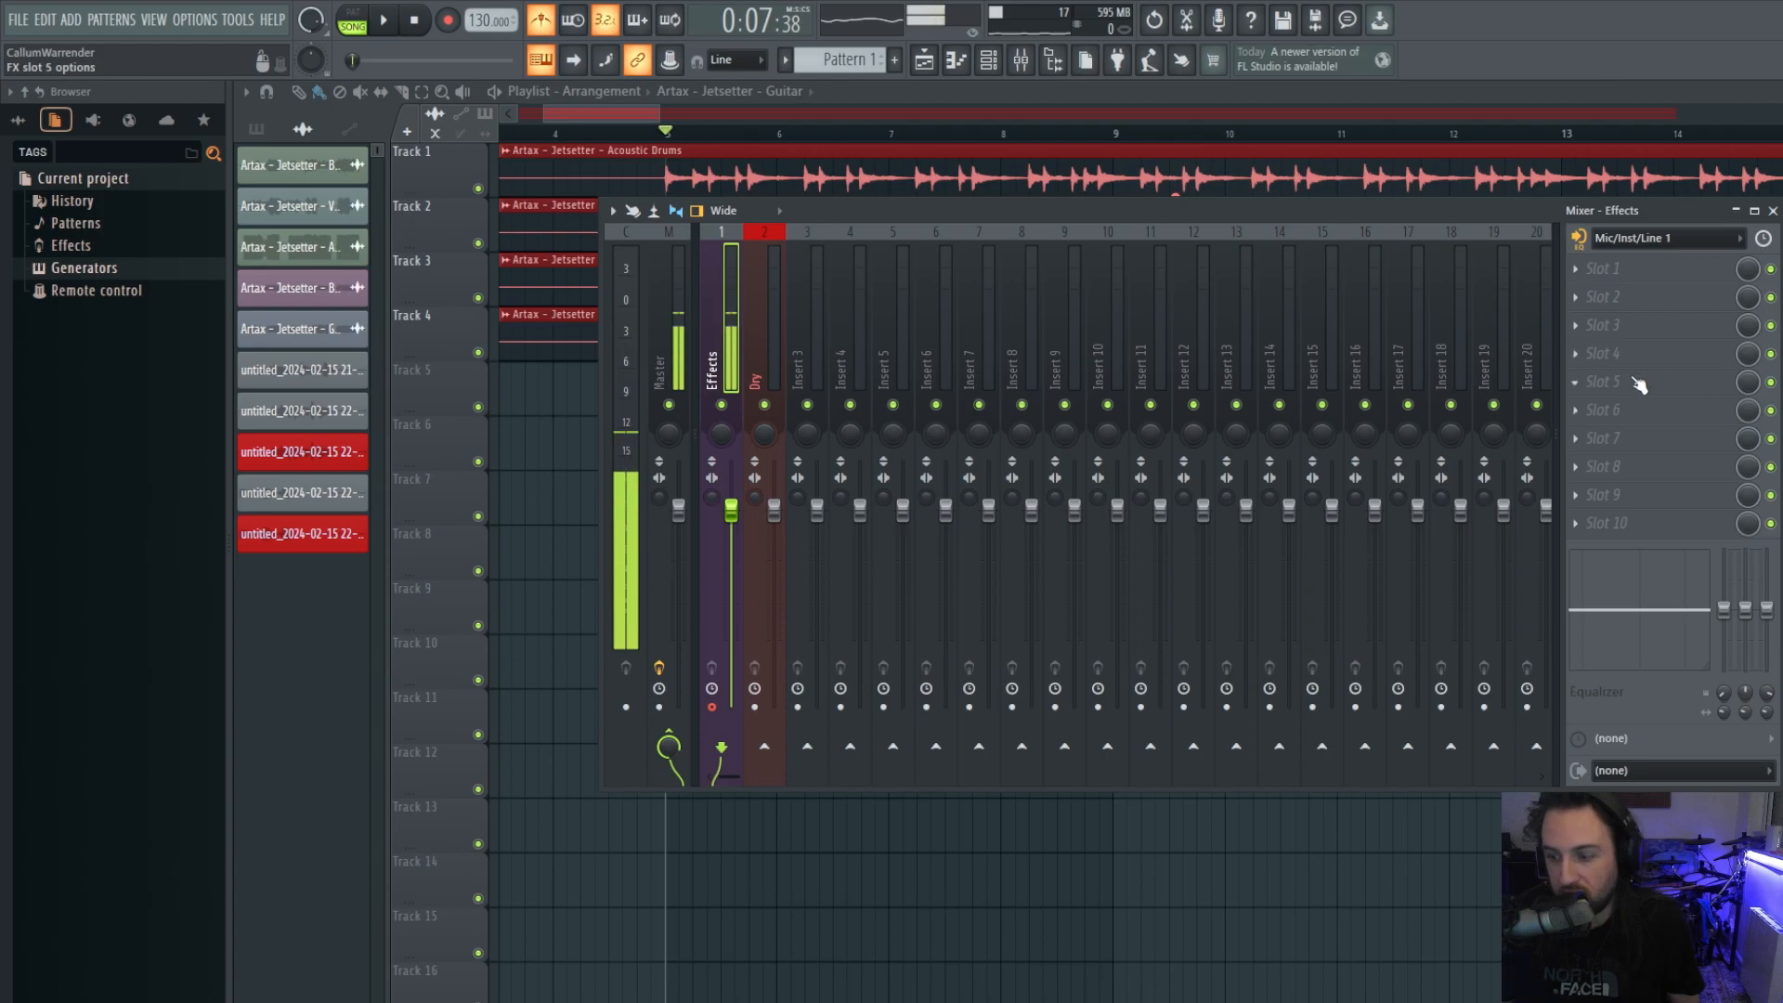
pyautogui.click(769, 314)
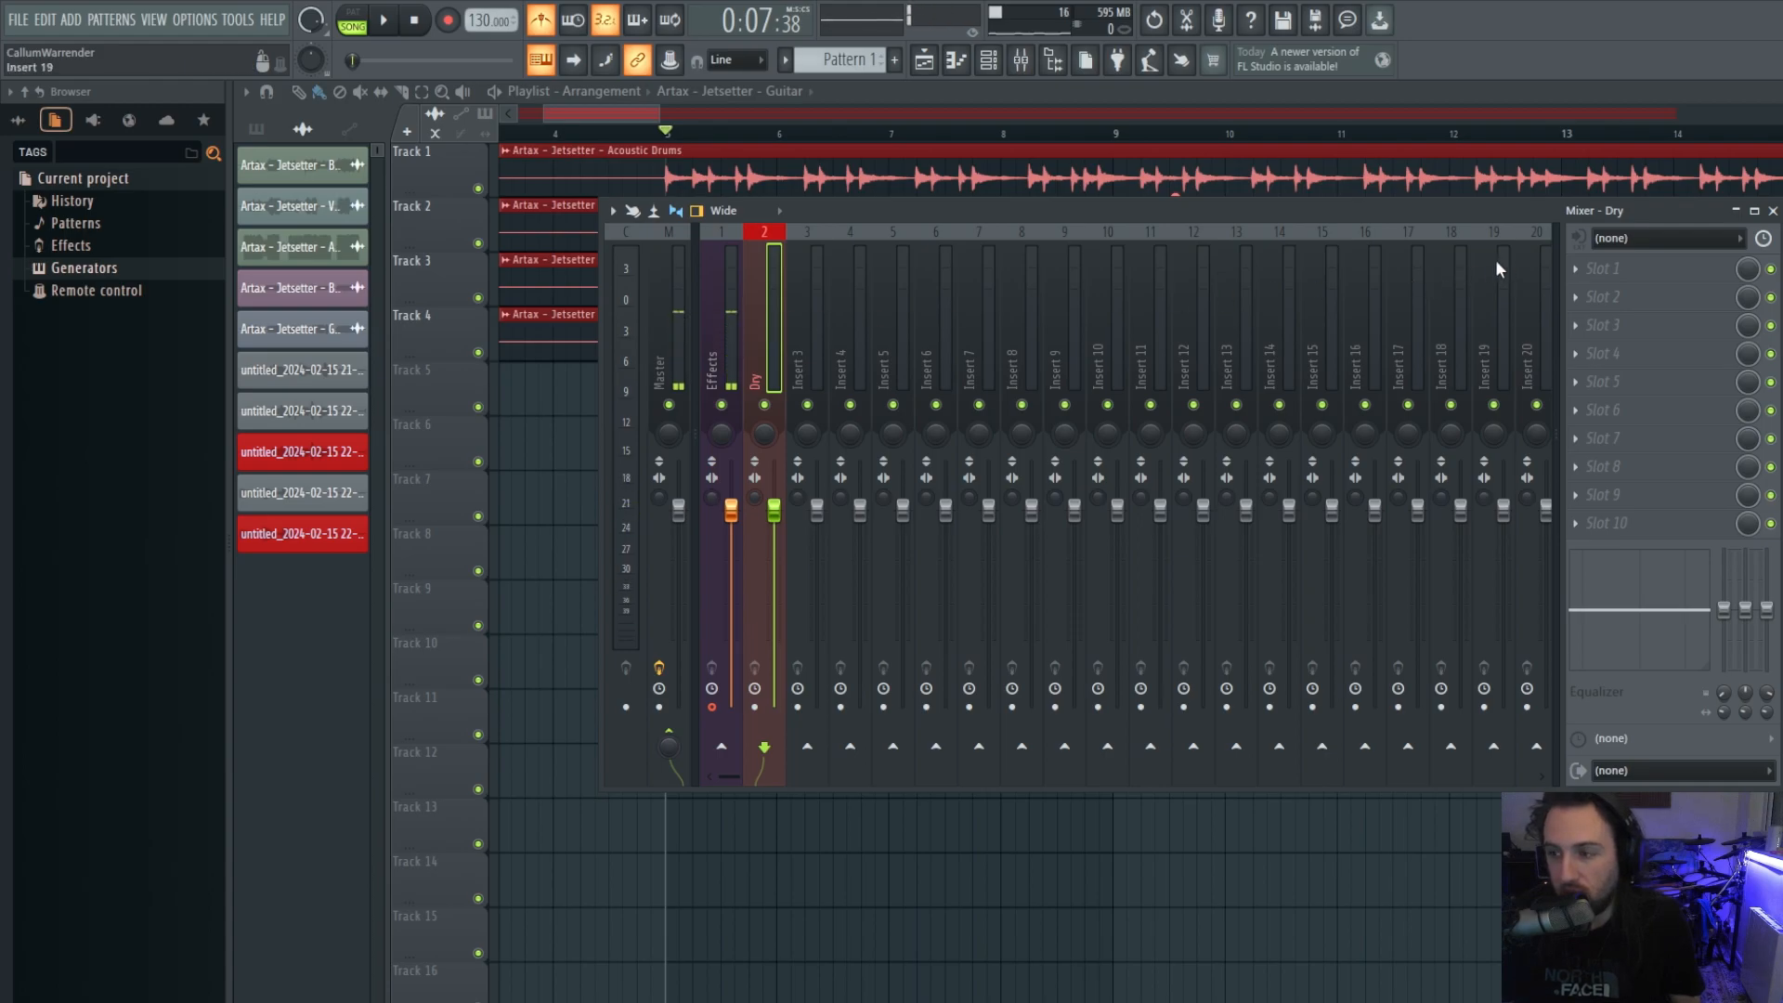
pyautogui.click(1623, 239)
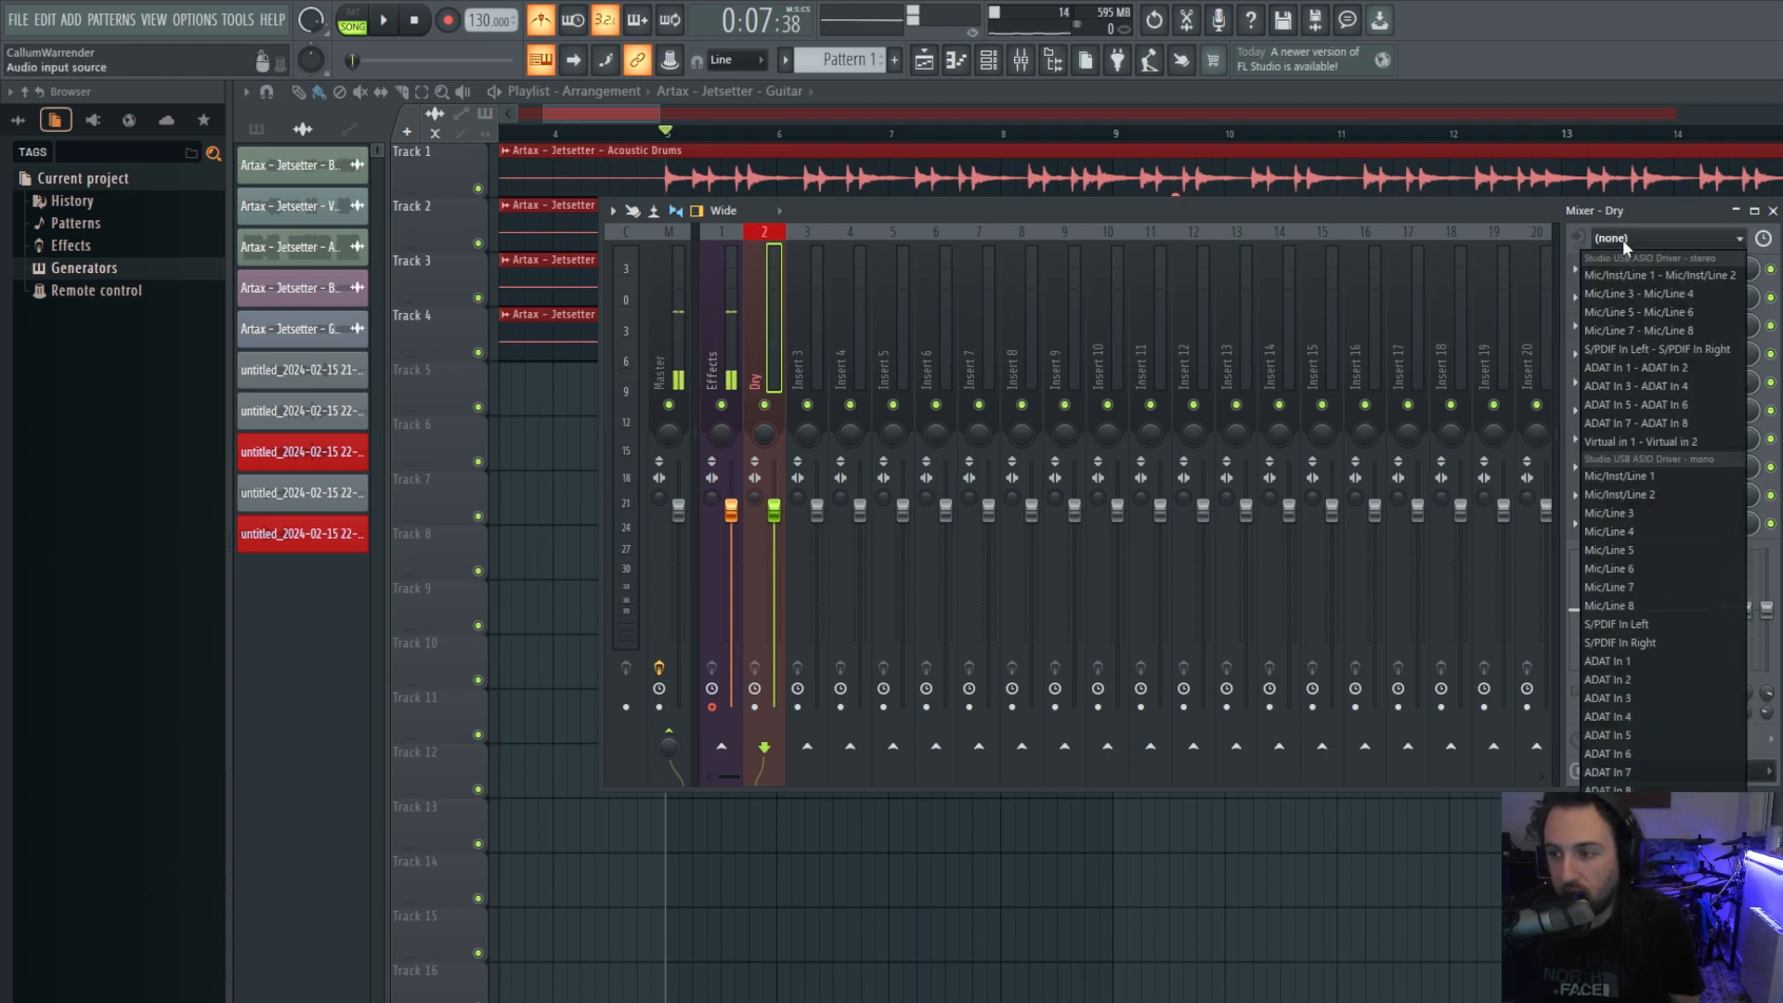
pyautogui.click(1631, 479)
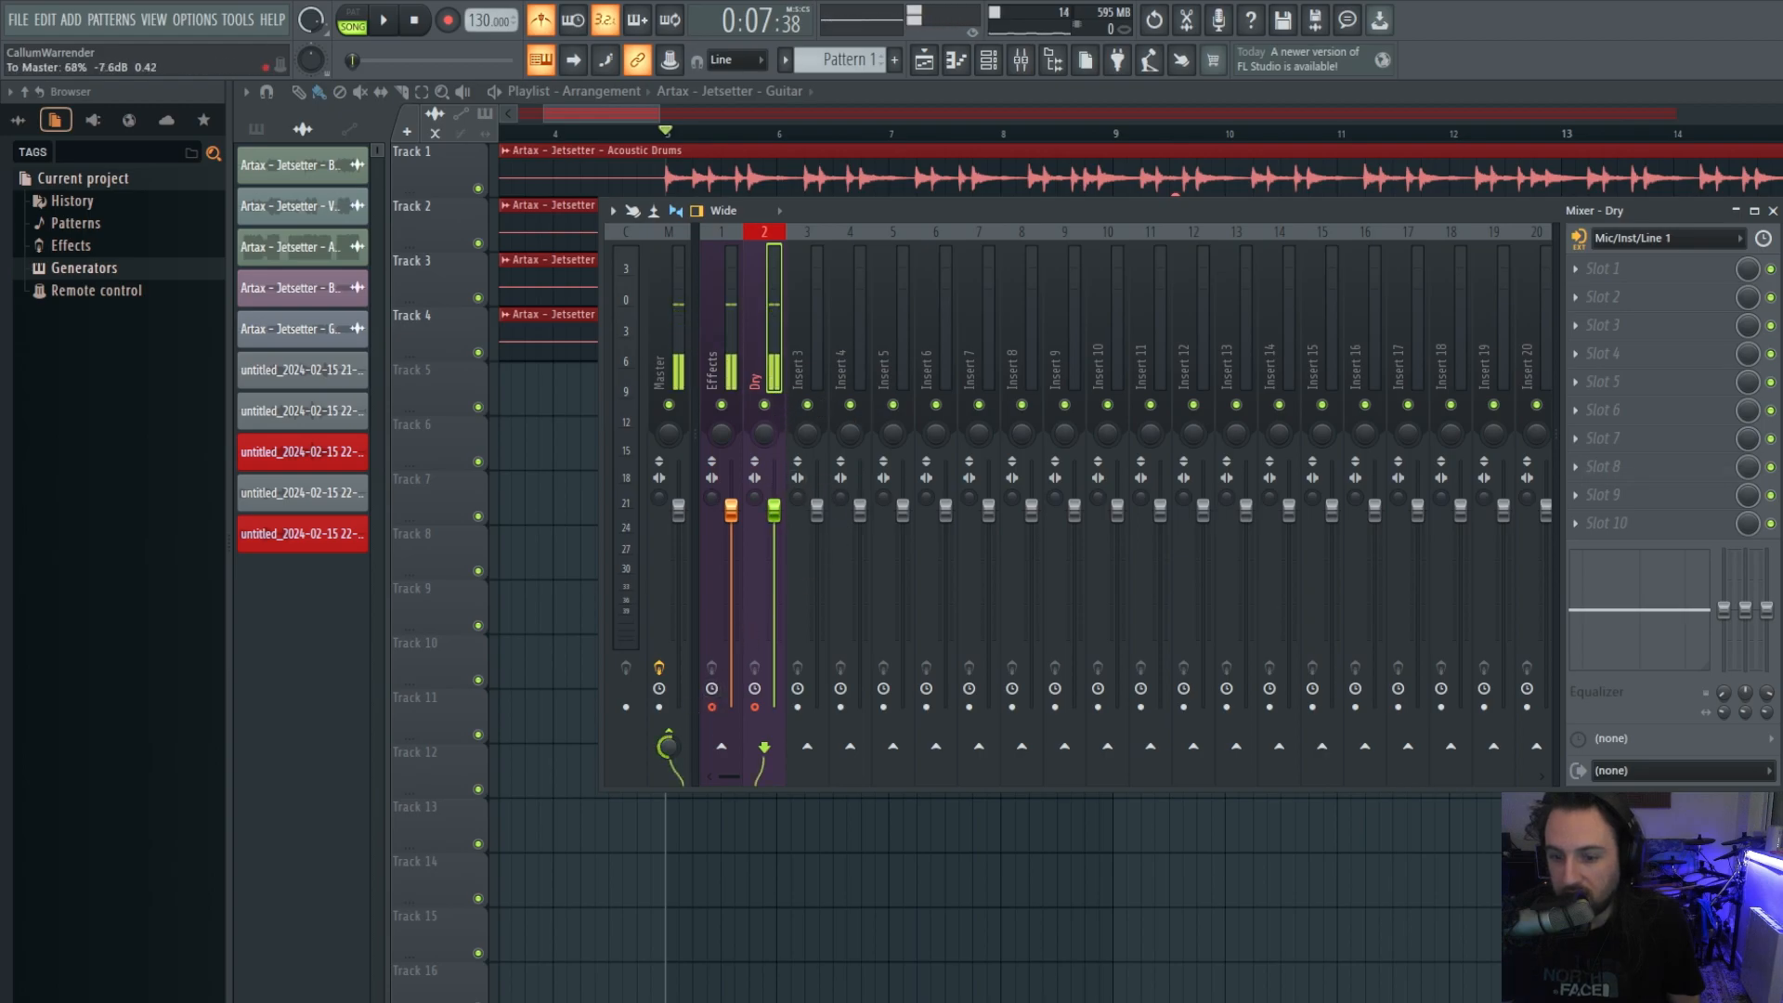
pyautogui.moveTo(674, 749); pyautogui.dragTo(674, 854)
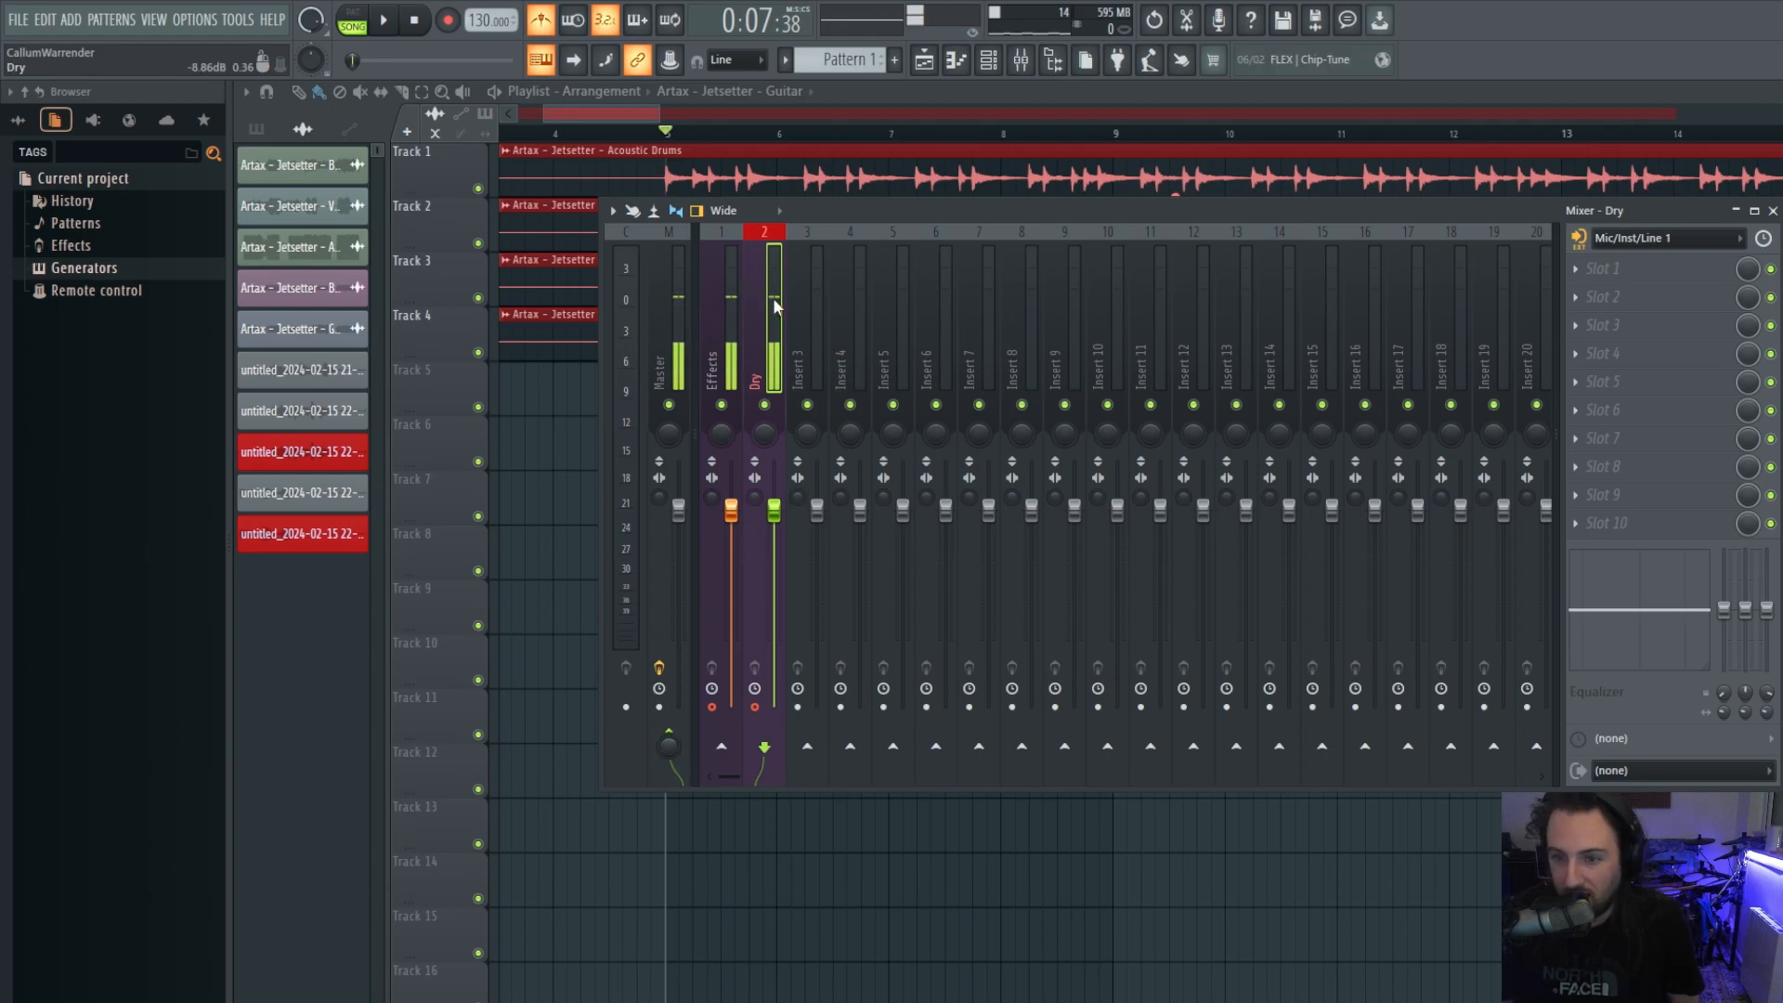
# Compare the Effects and Dry insert routing, then move the mixer down and close it.
pyautogui.click(705, 372)
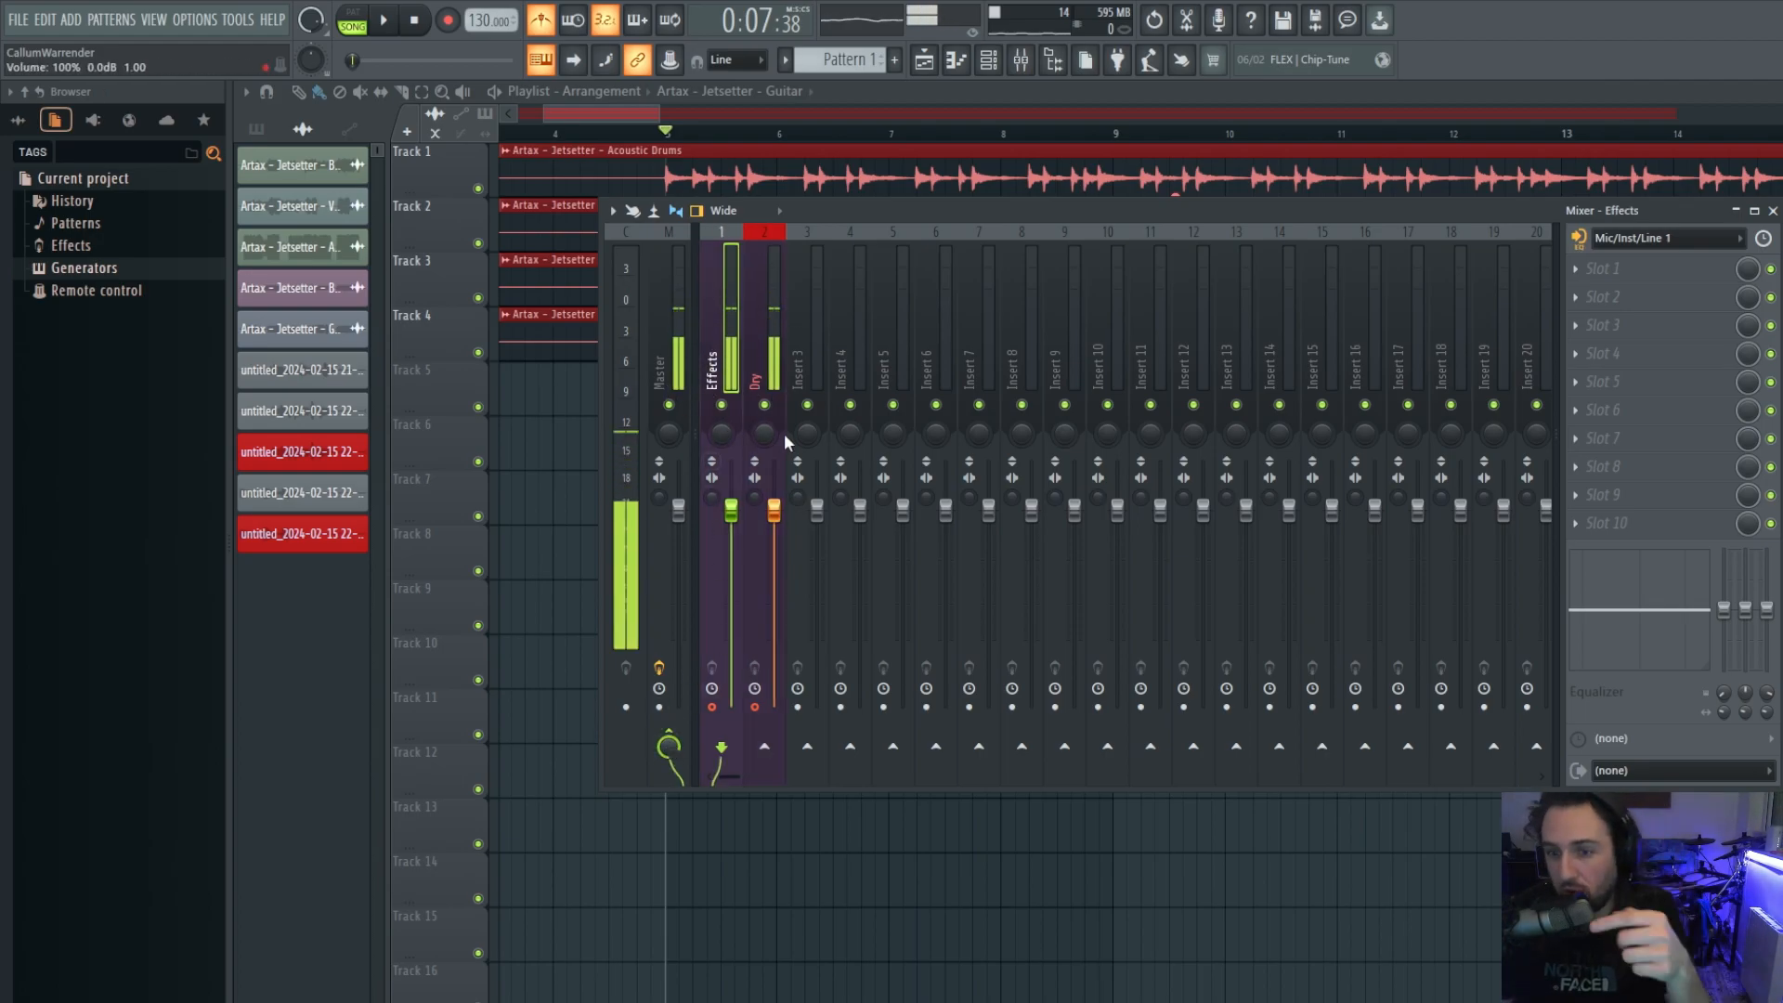
pyautogui.click(755, 358)
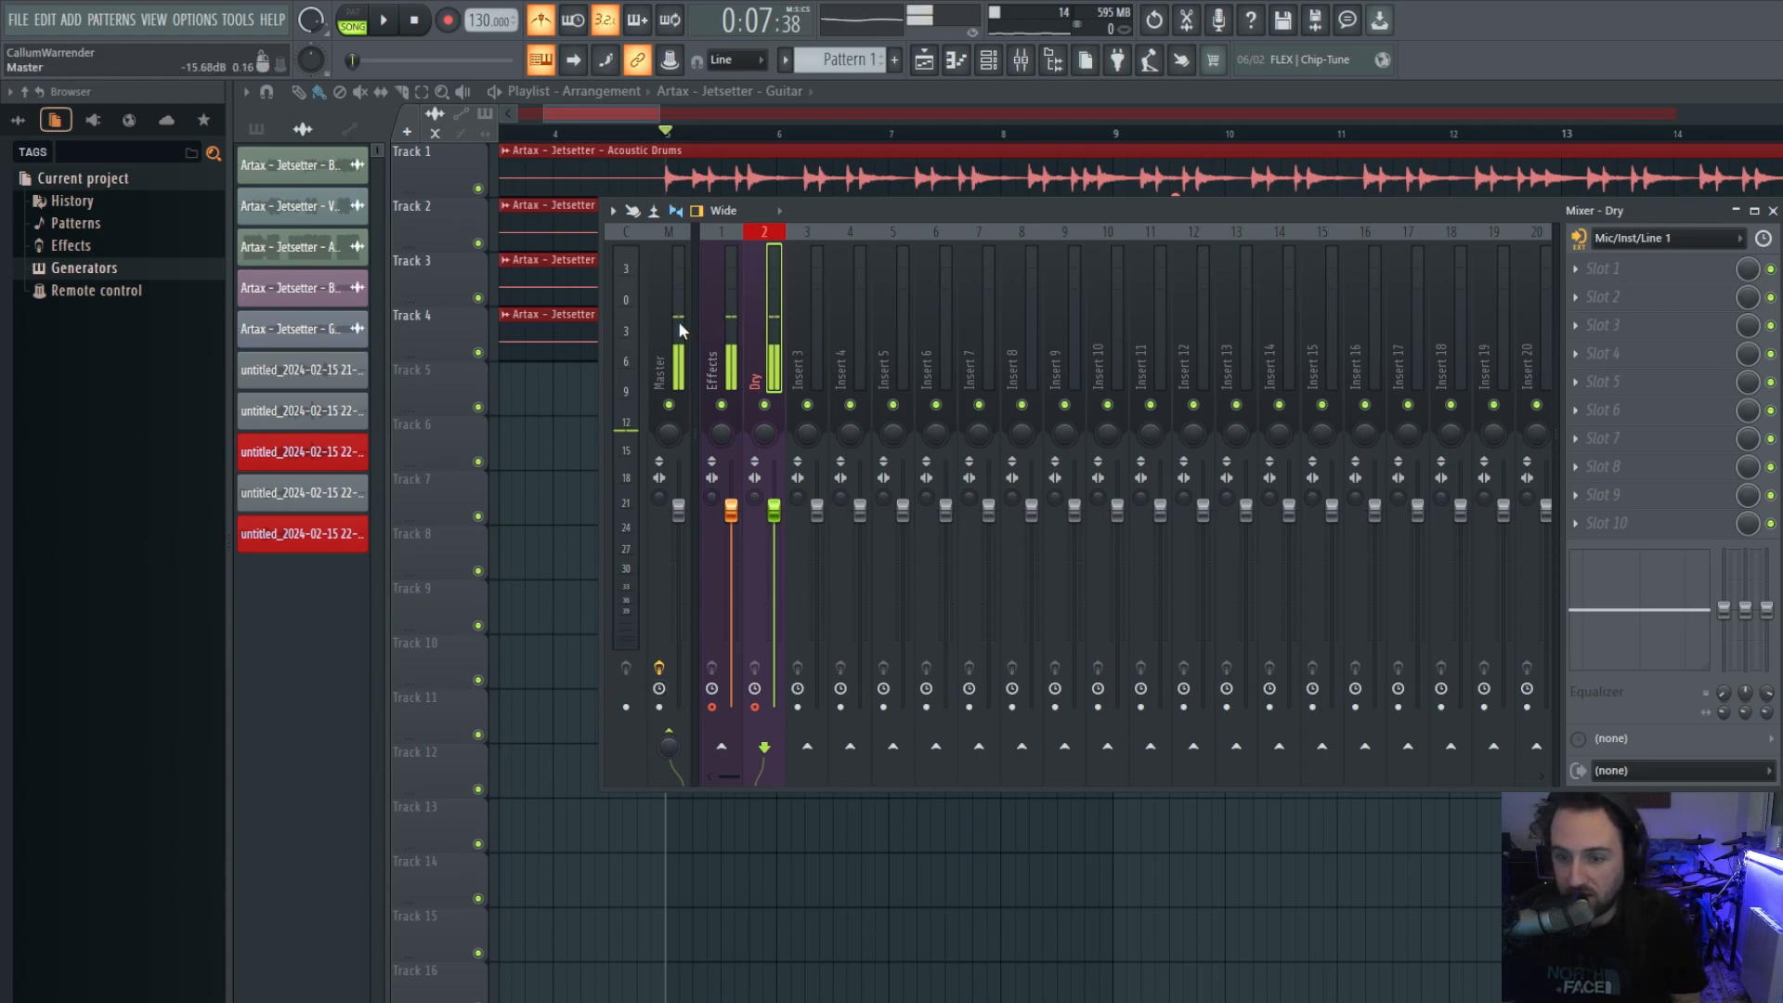
pyautogui.click(721, 297)
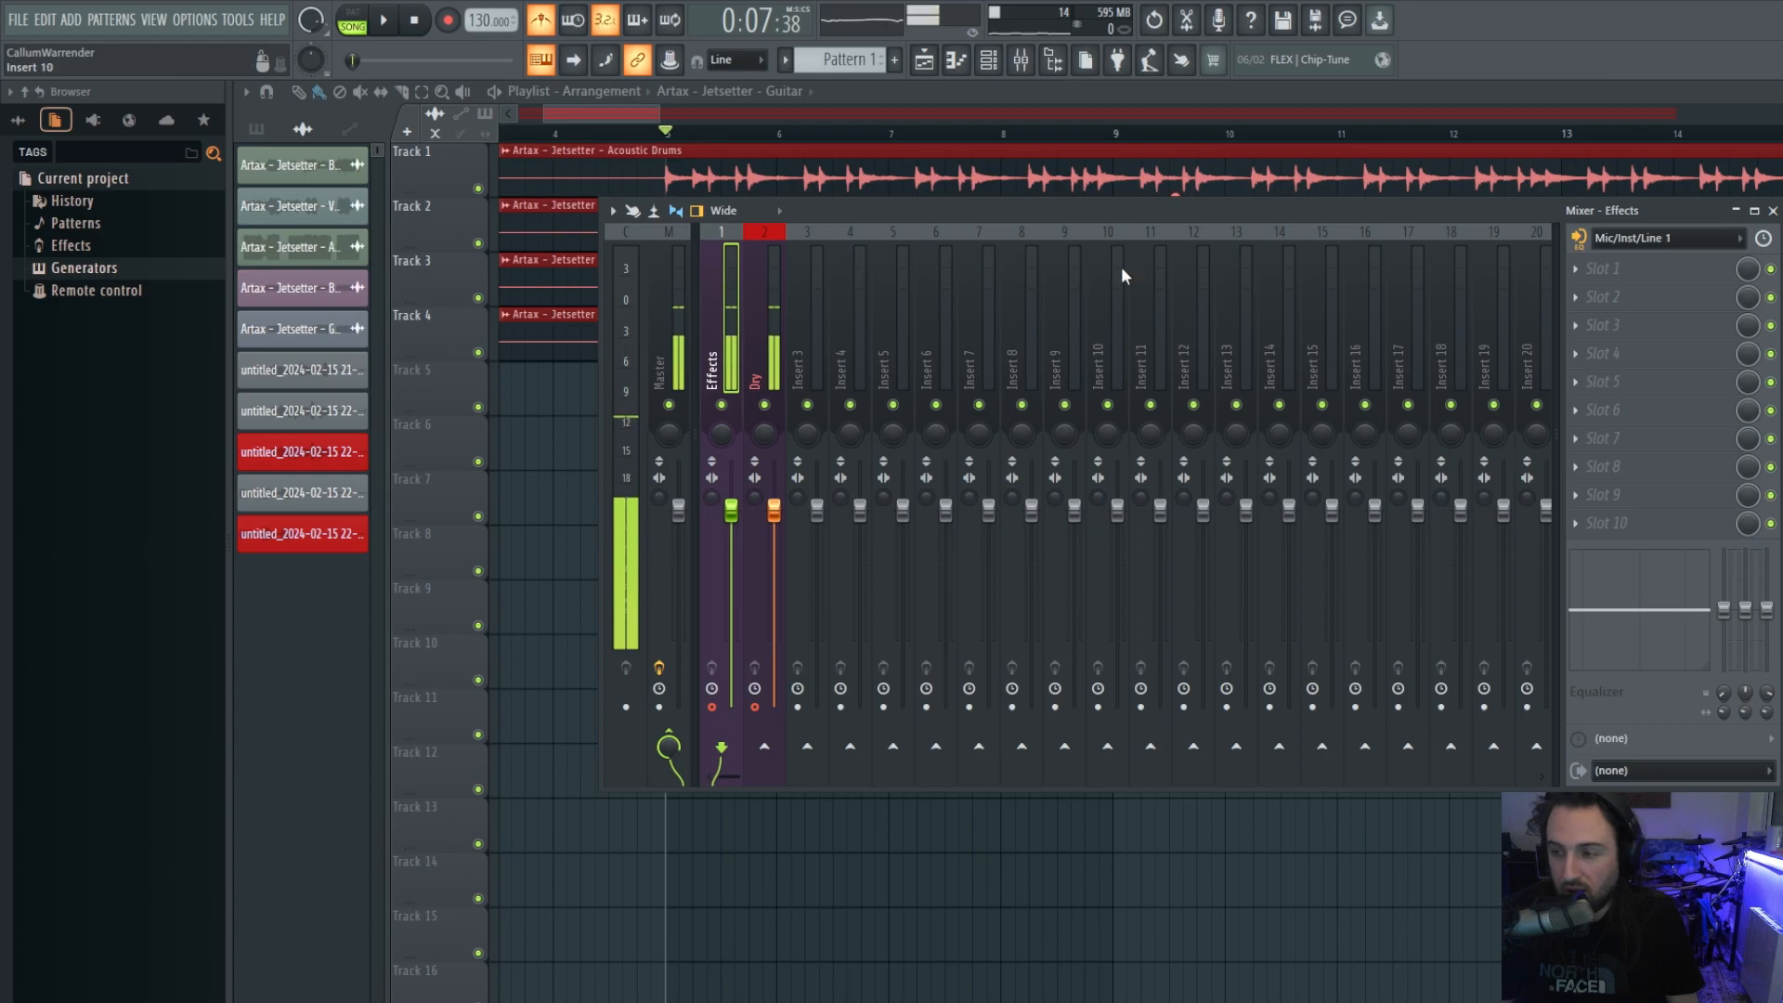
pyautogui.moveTo(1534, 209); pyautogui.dragTo(1330, 540)
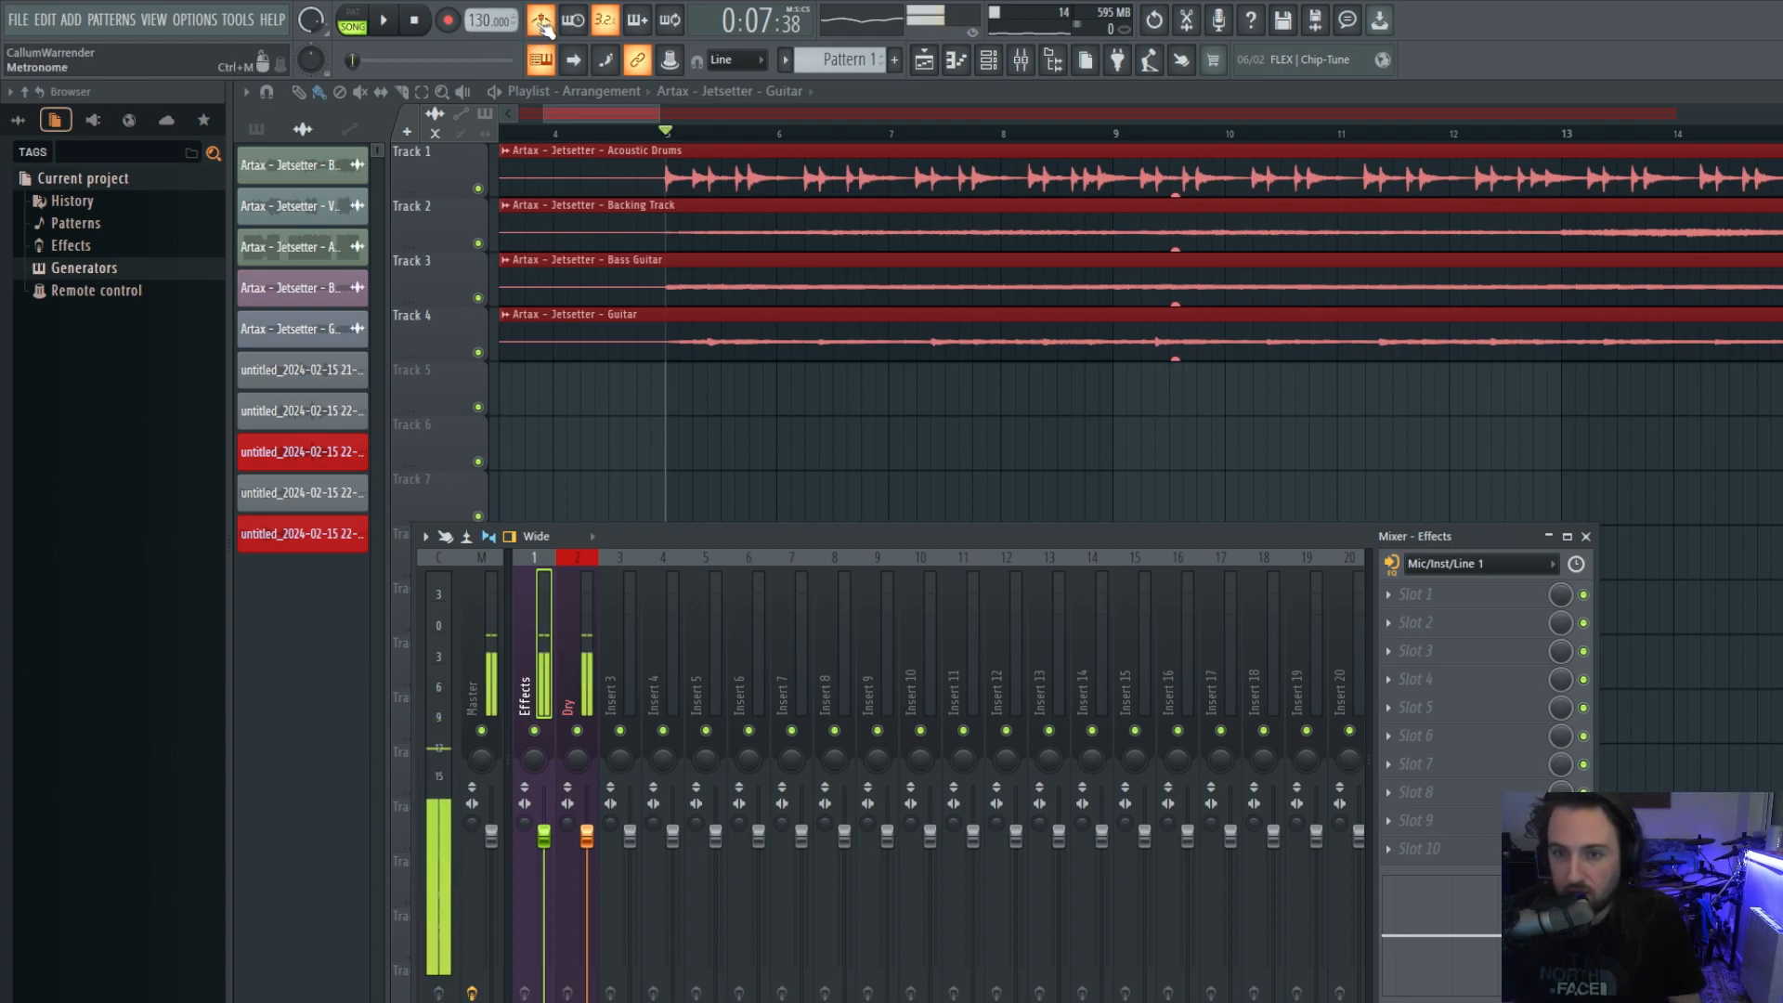
pyautogui.press('F9')
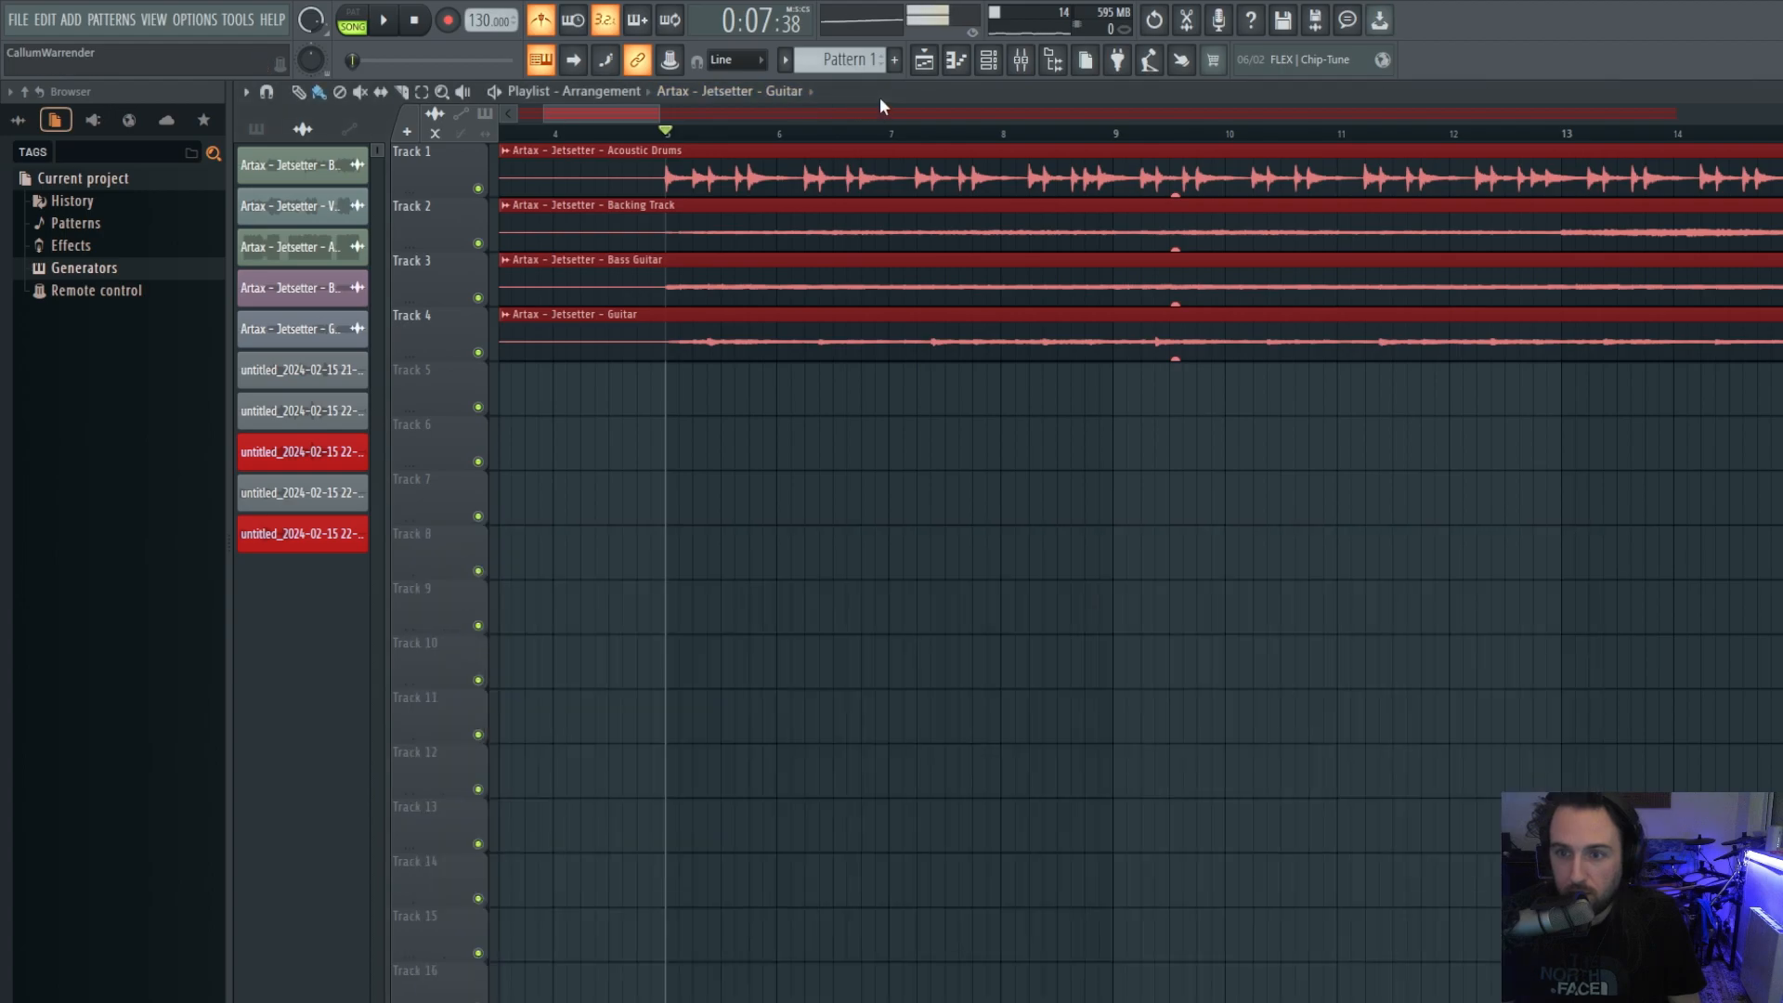
# Play from bar 5, mute and unmute the Acoustic Drums on Track 1, stop, and save.
pyautogui.click(383, 20)
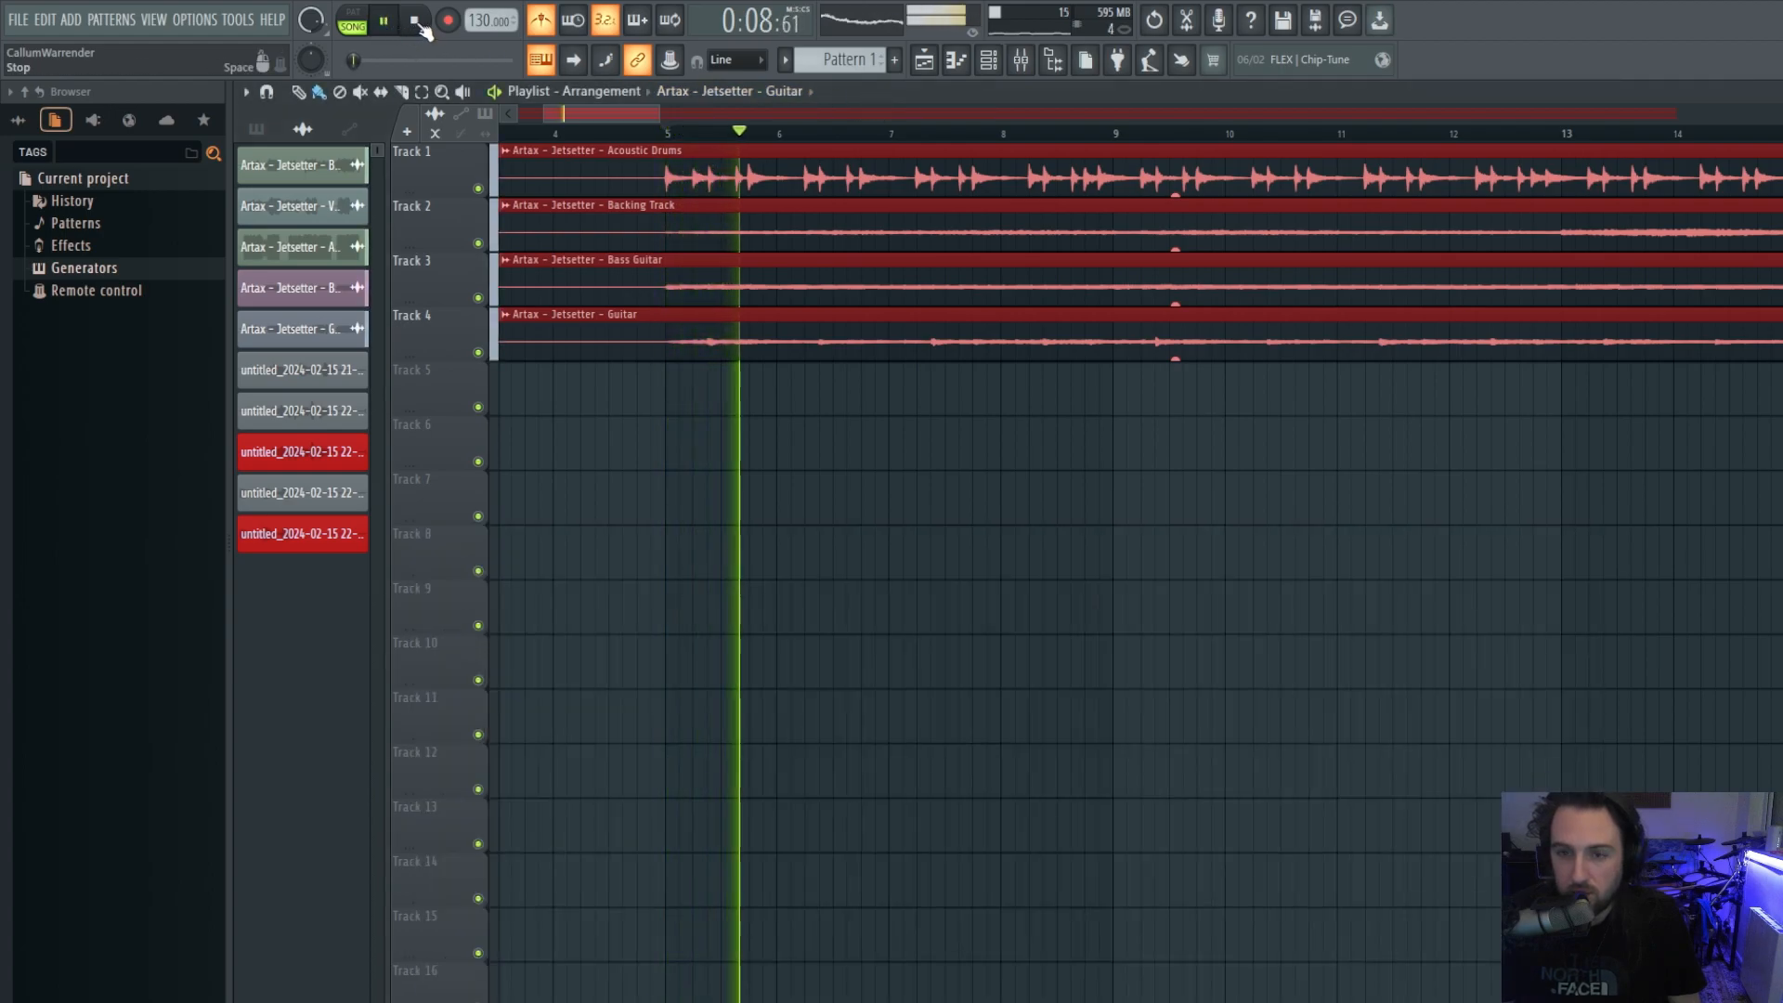
pyautogui.click(479, 189)
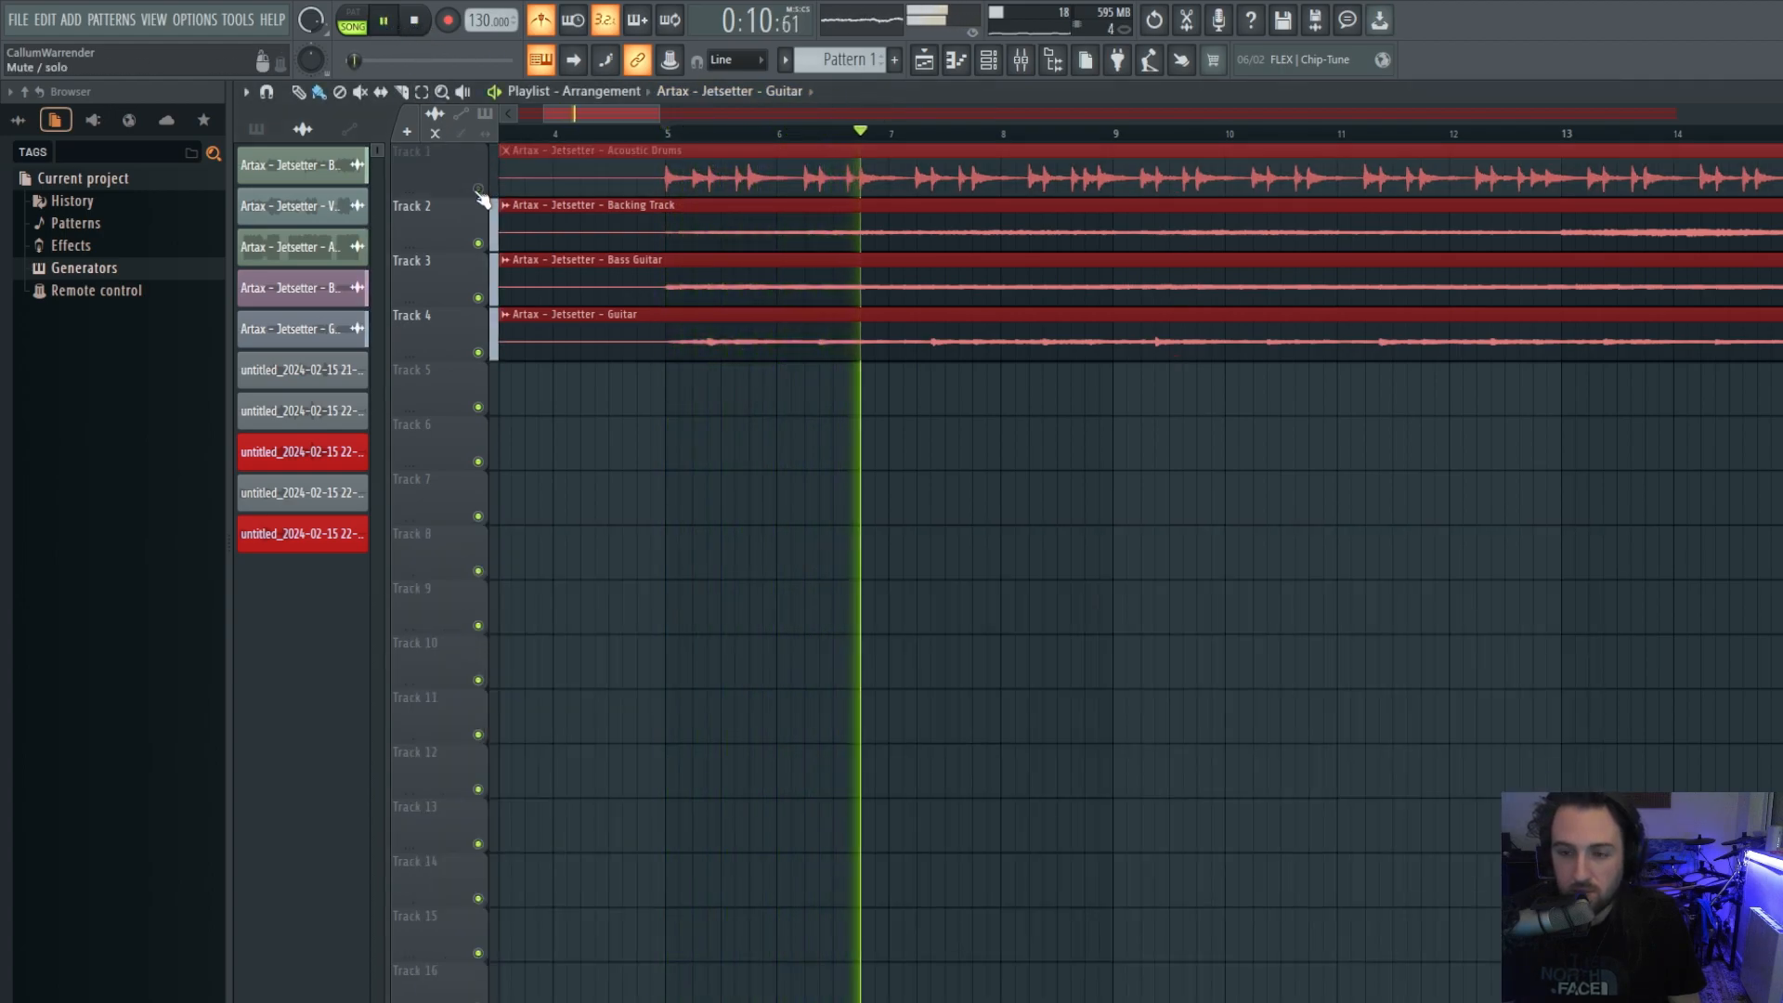
pyautogui.click(478, 190)
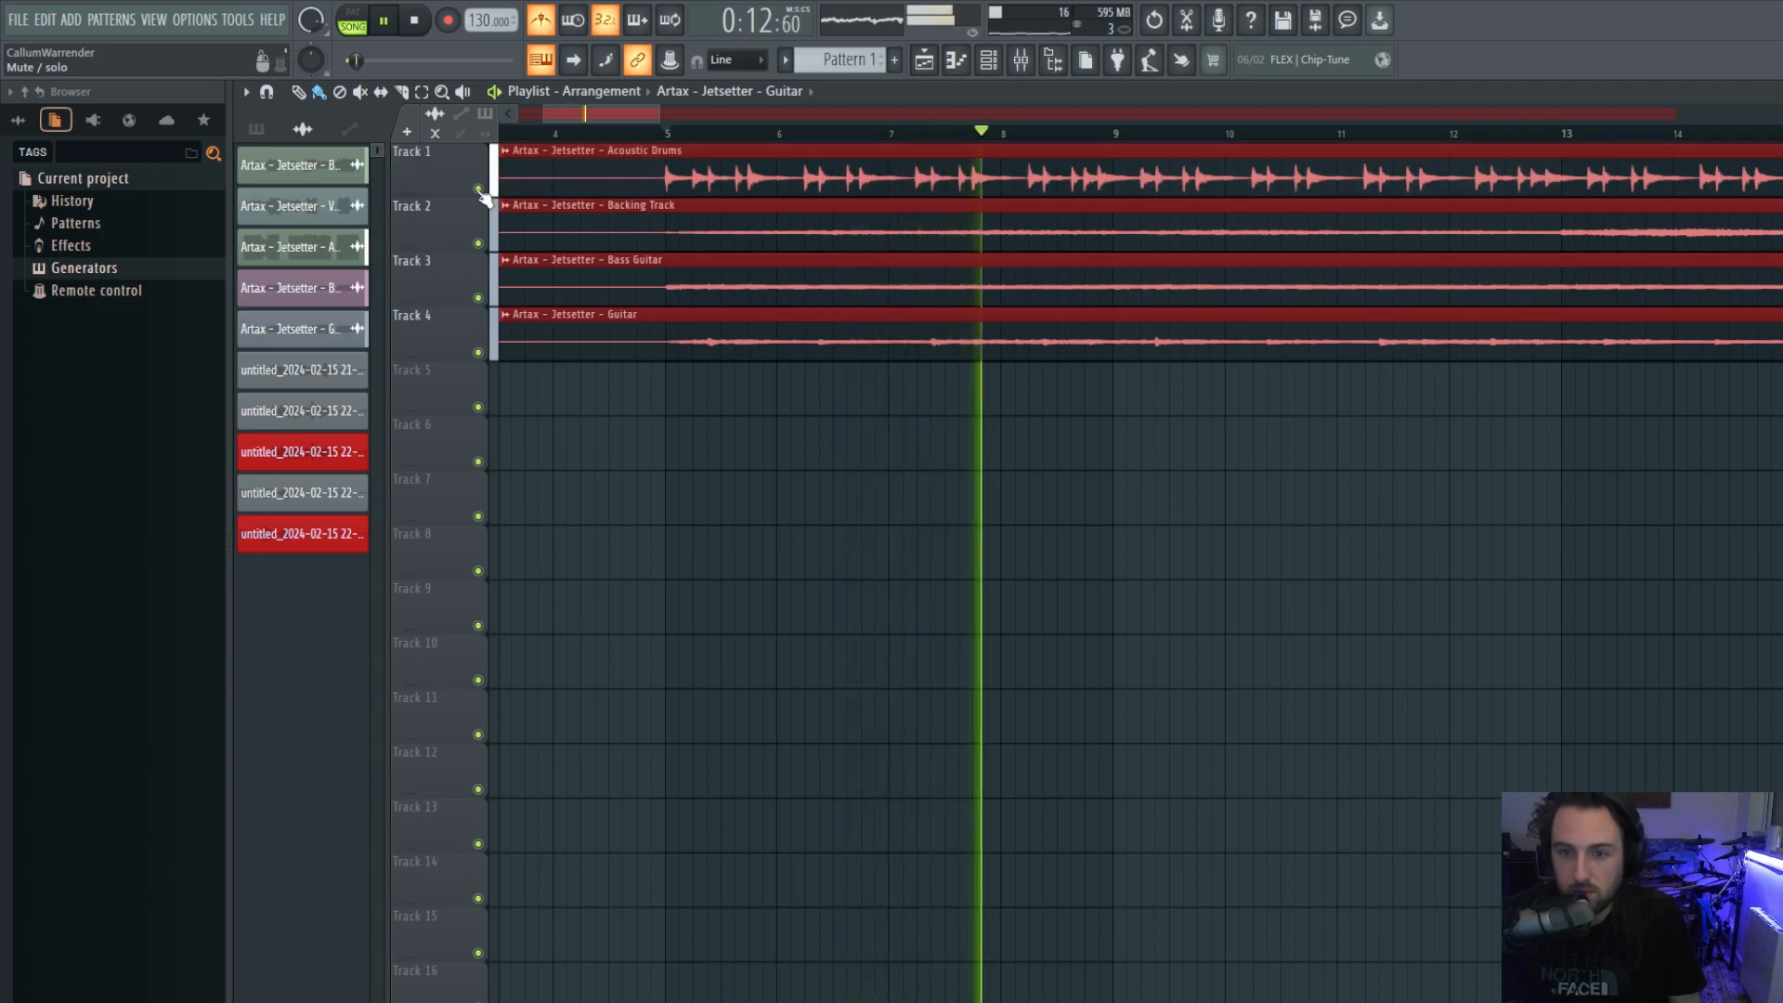
pyautogui.press('space')
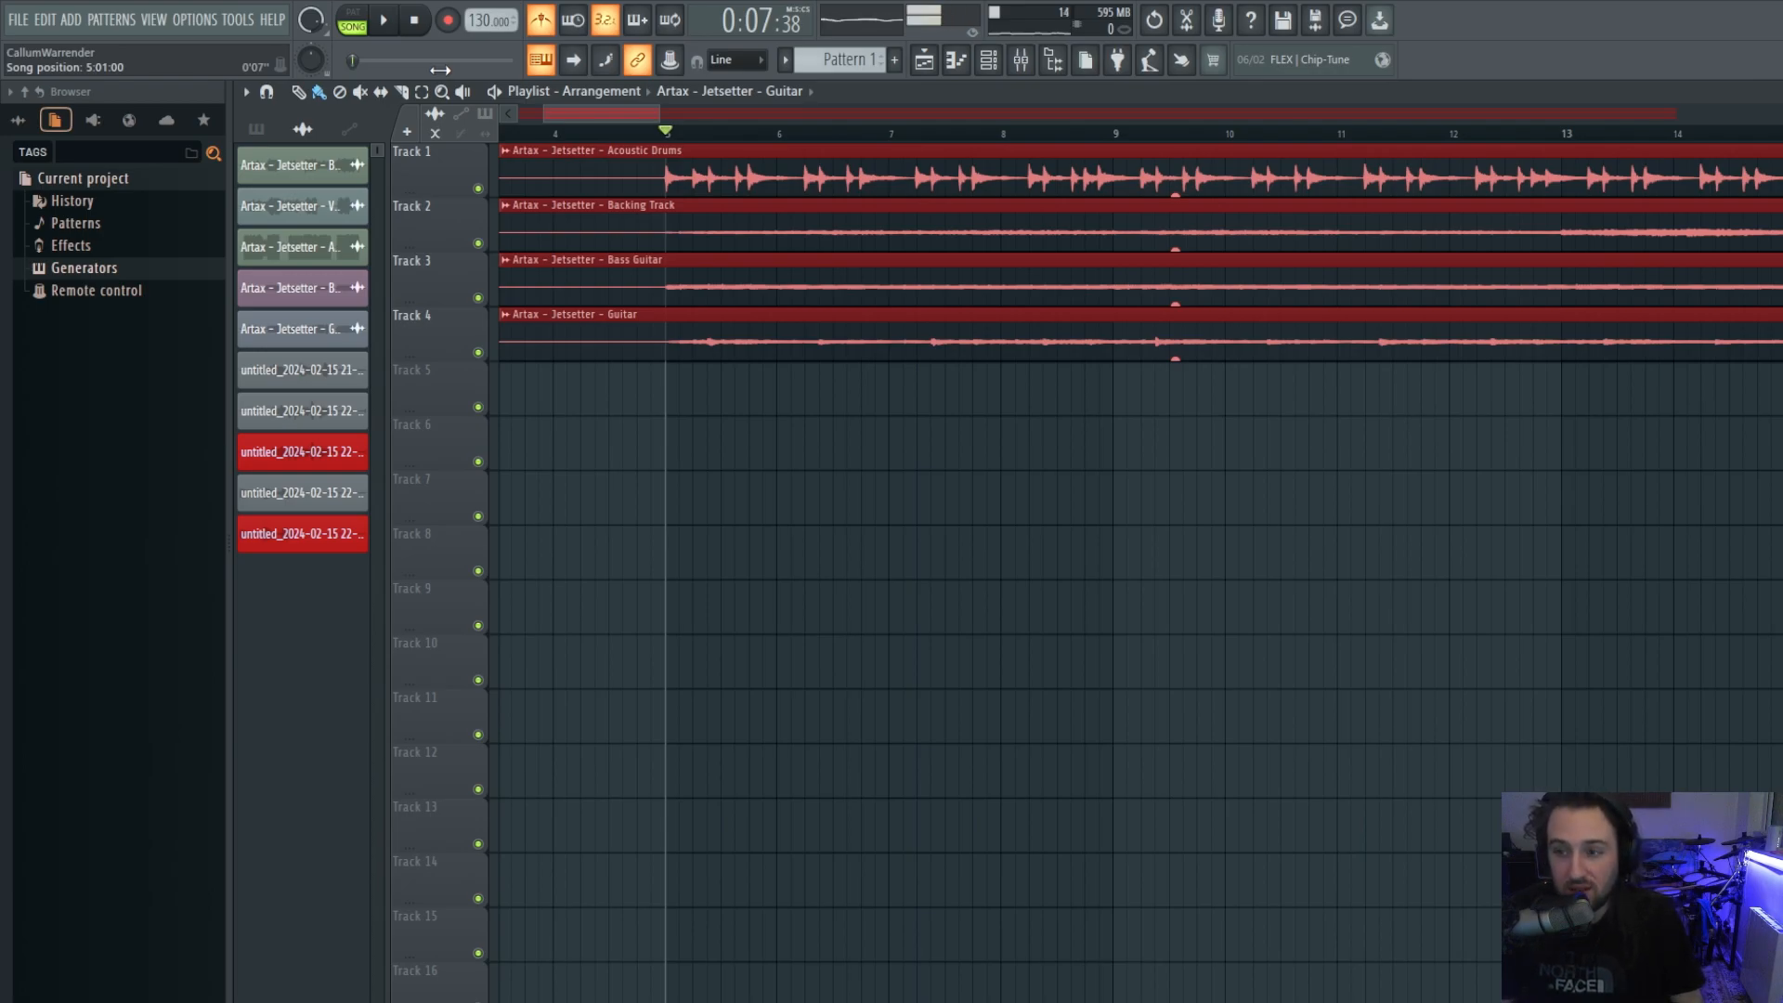
pyautogui.hotkey('ctrl', 's')
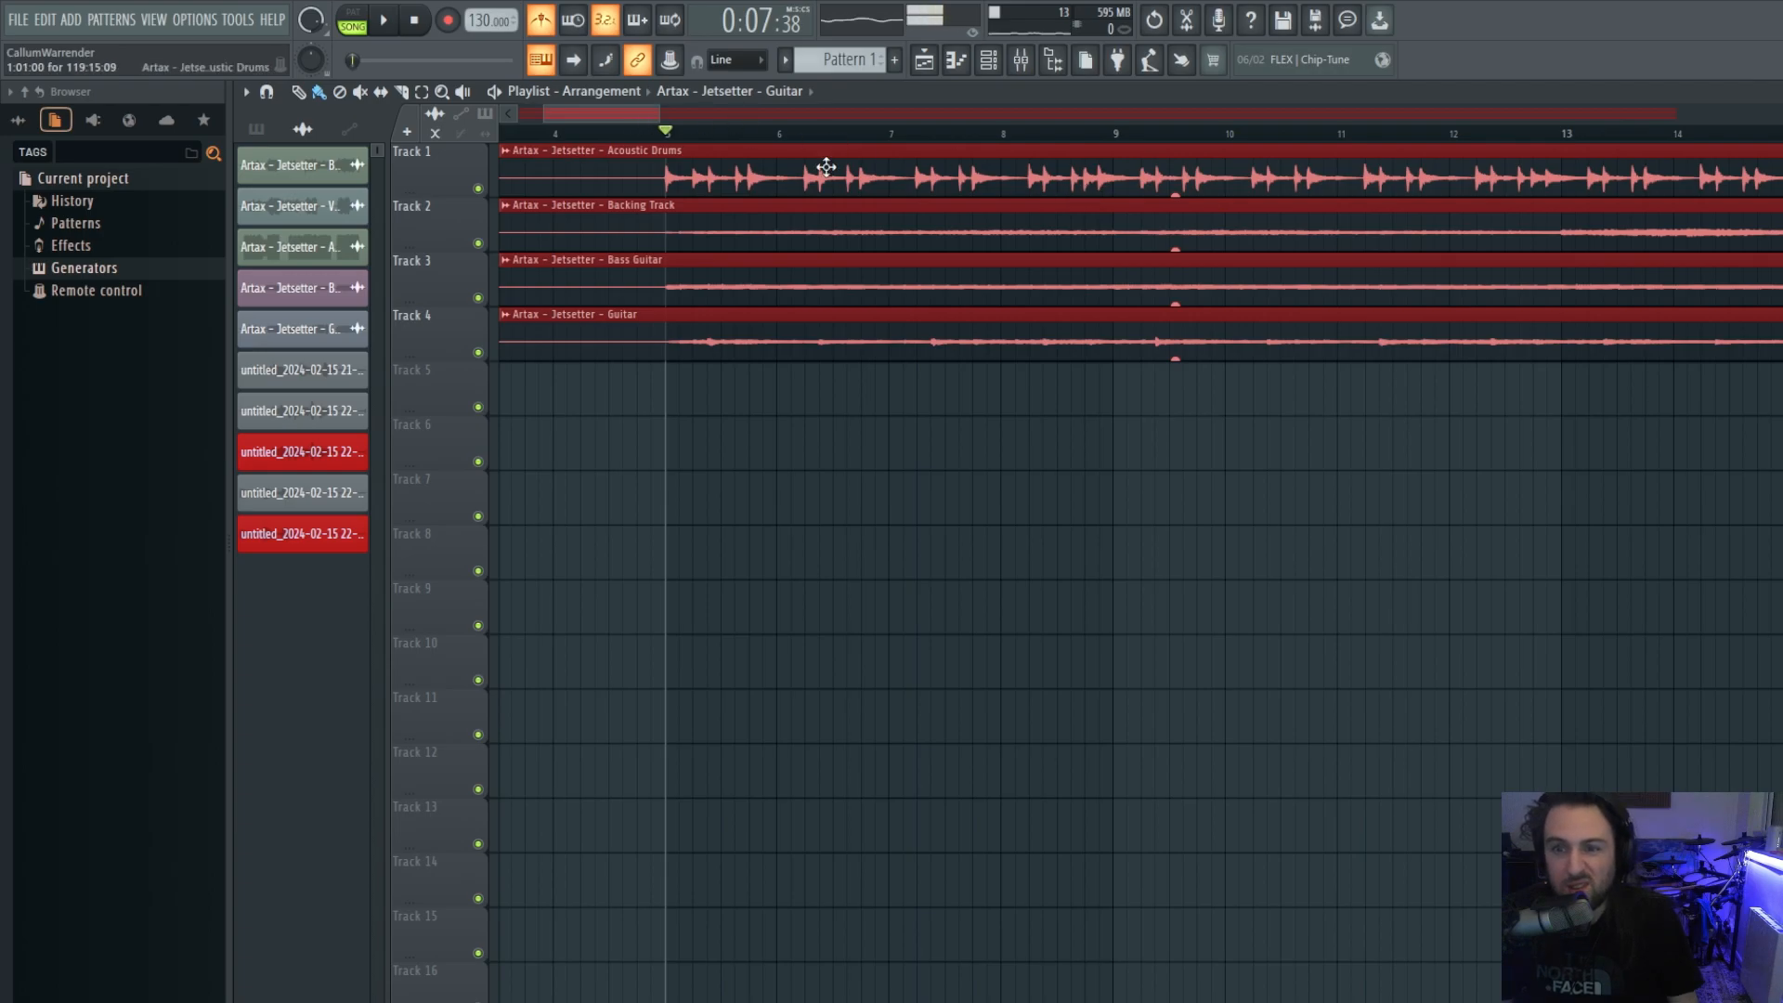
pyautogui.scroll(-8, 836, 186)
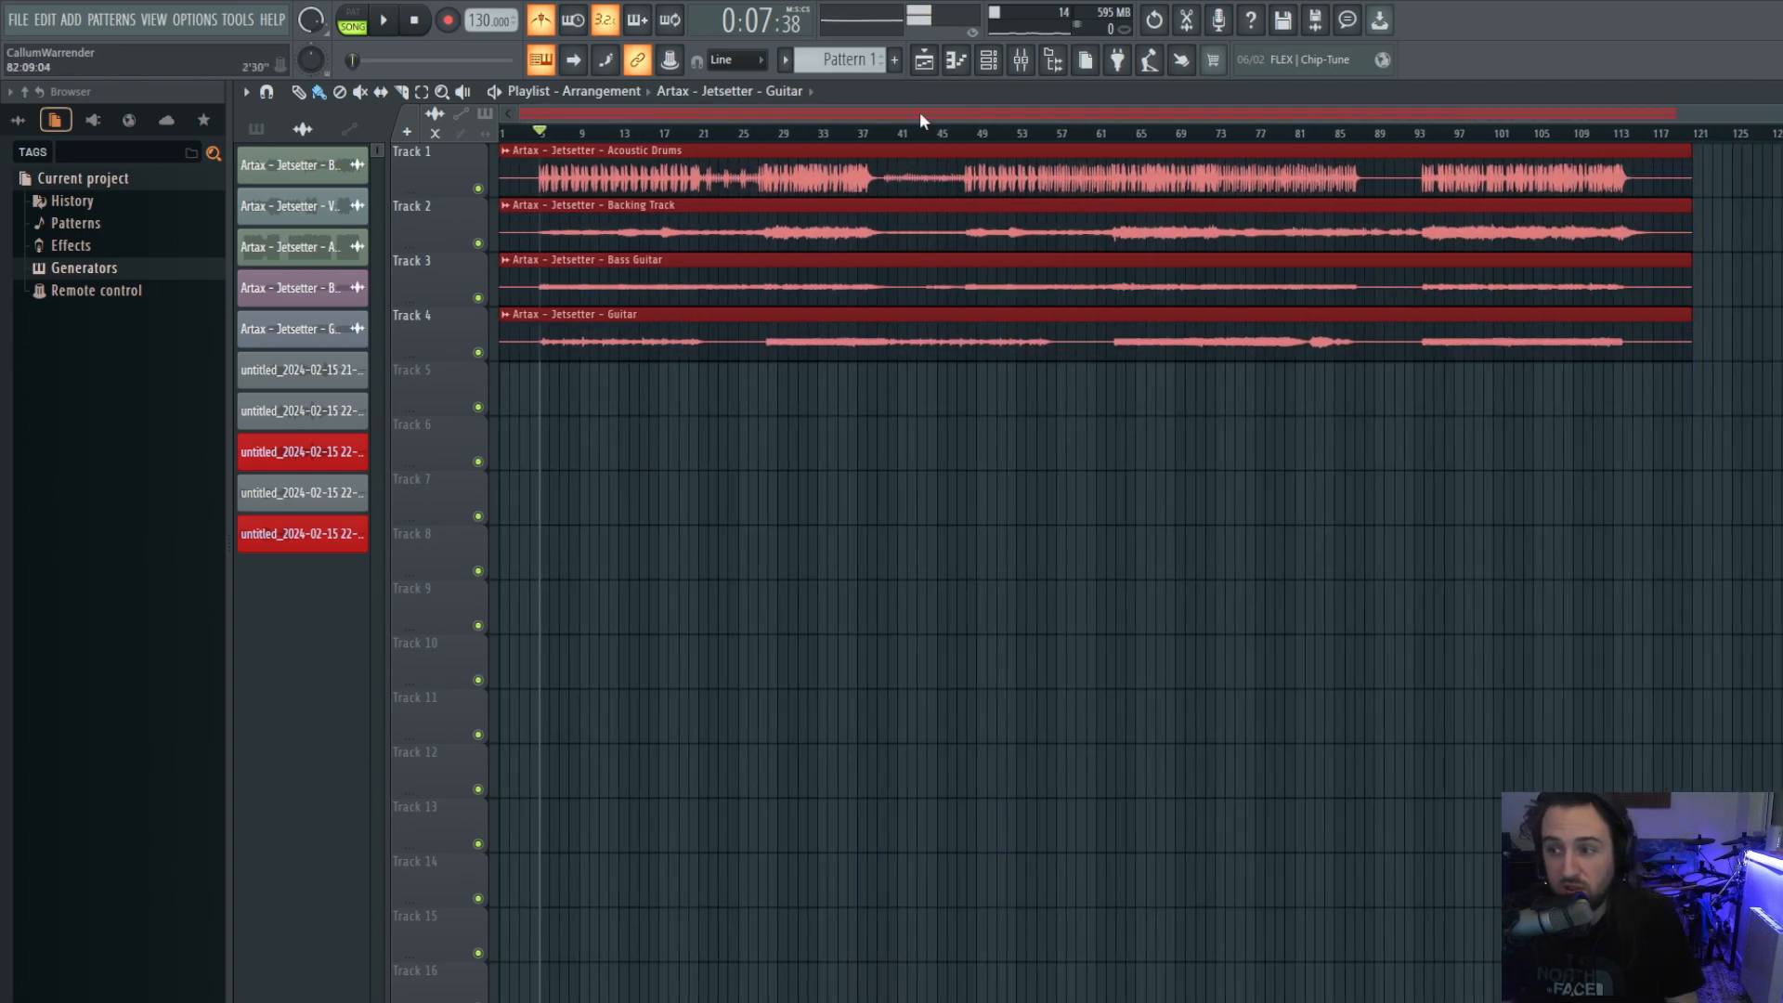
pyautogui.click(1157, 134)
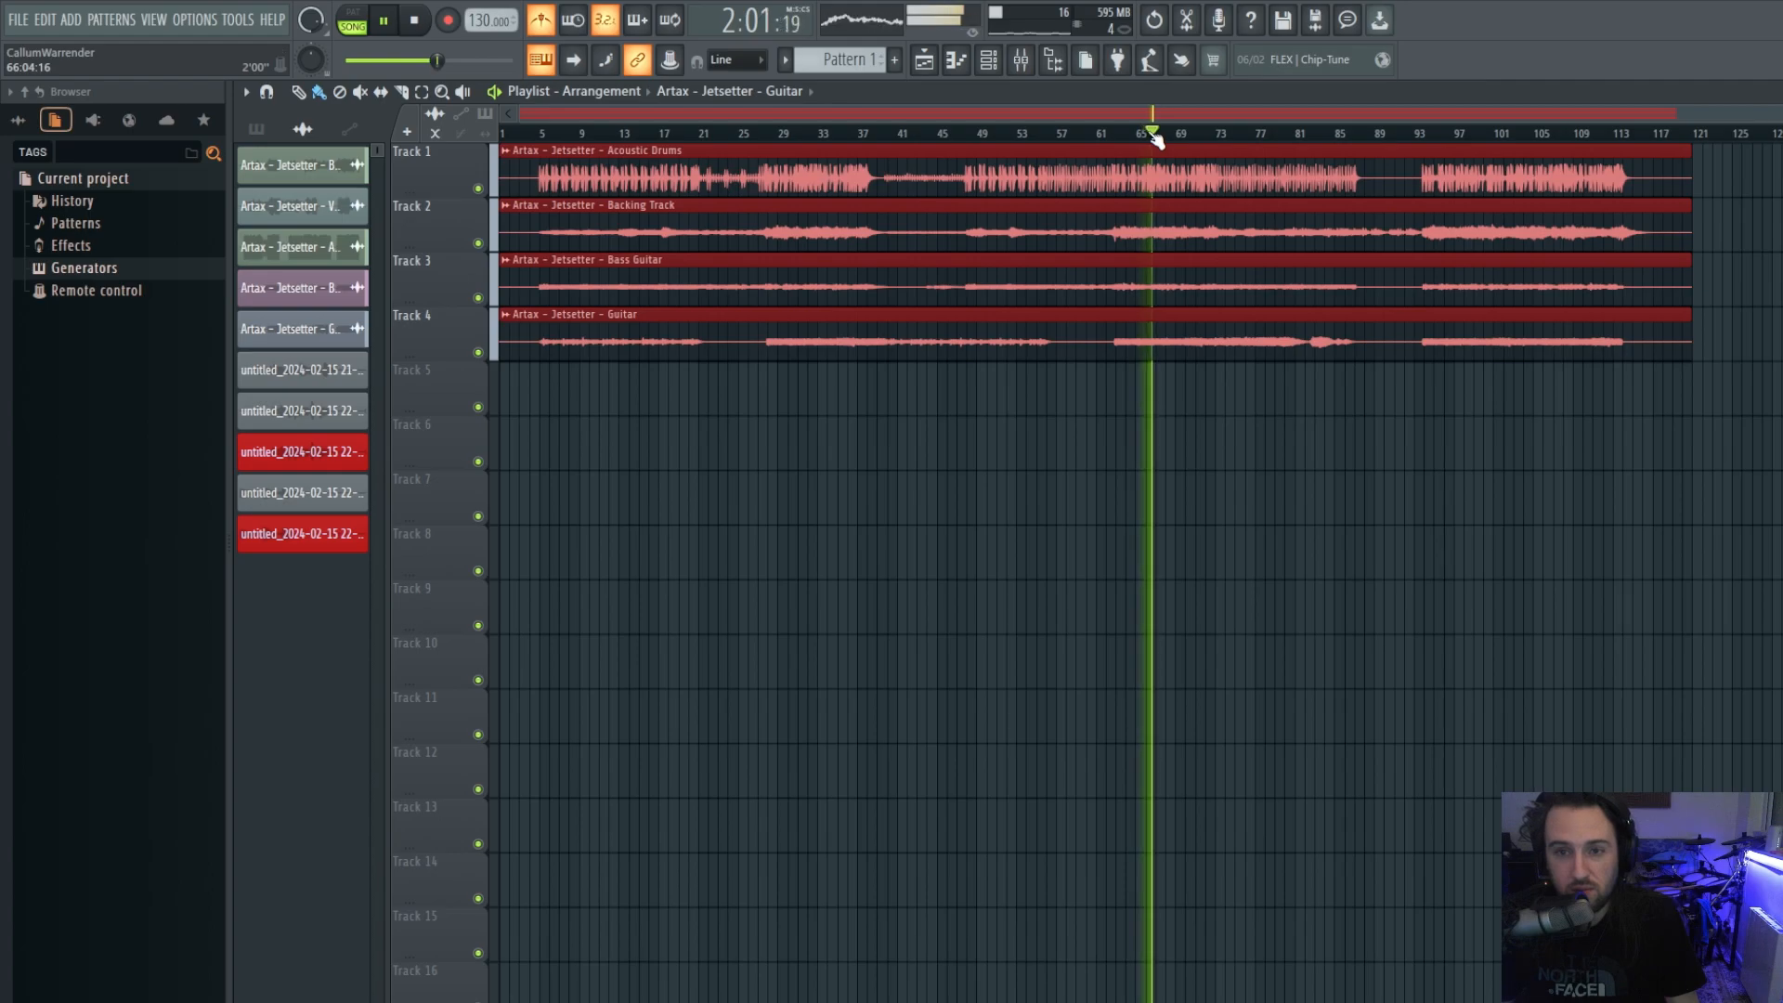
pyautogui.press('space')
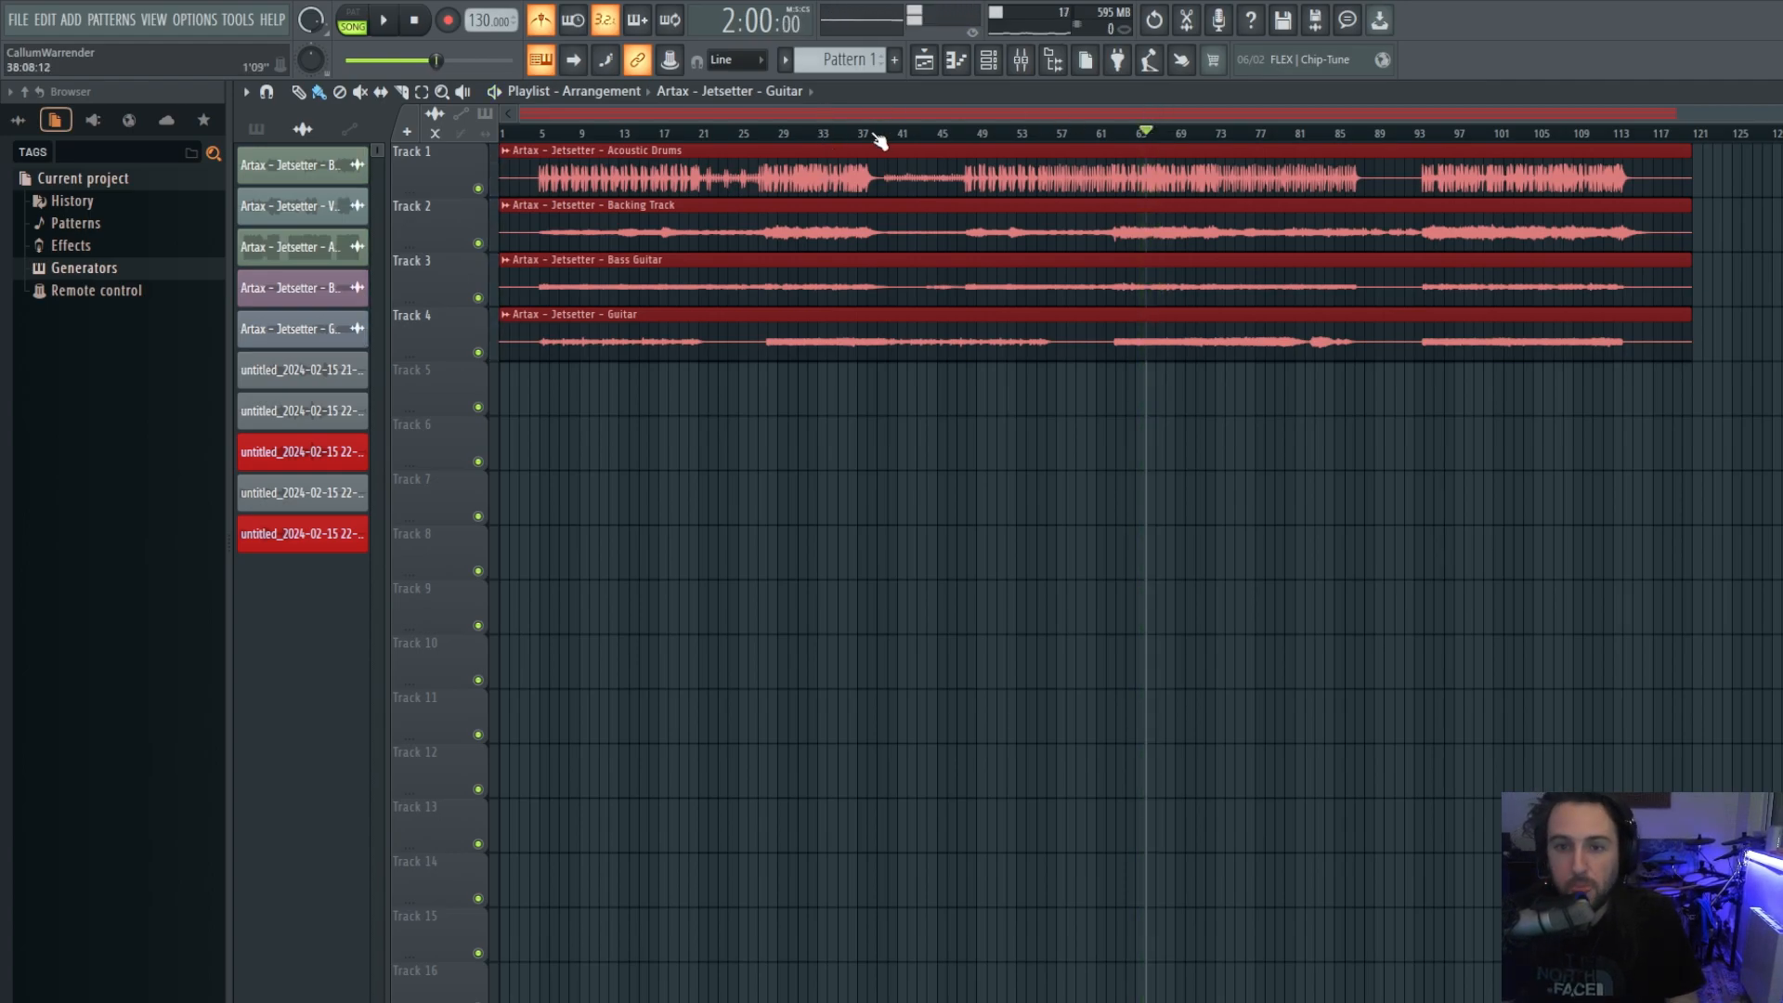
pyautogui.click(539, 133)
pyautogui.click(478, 189)
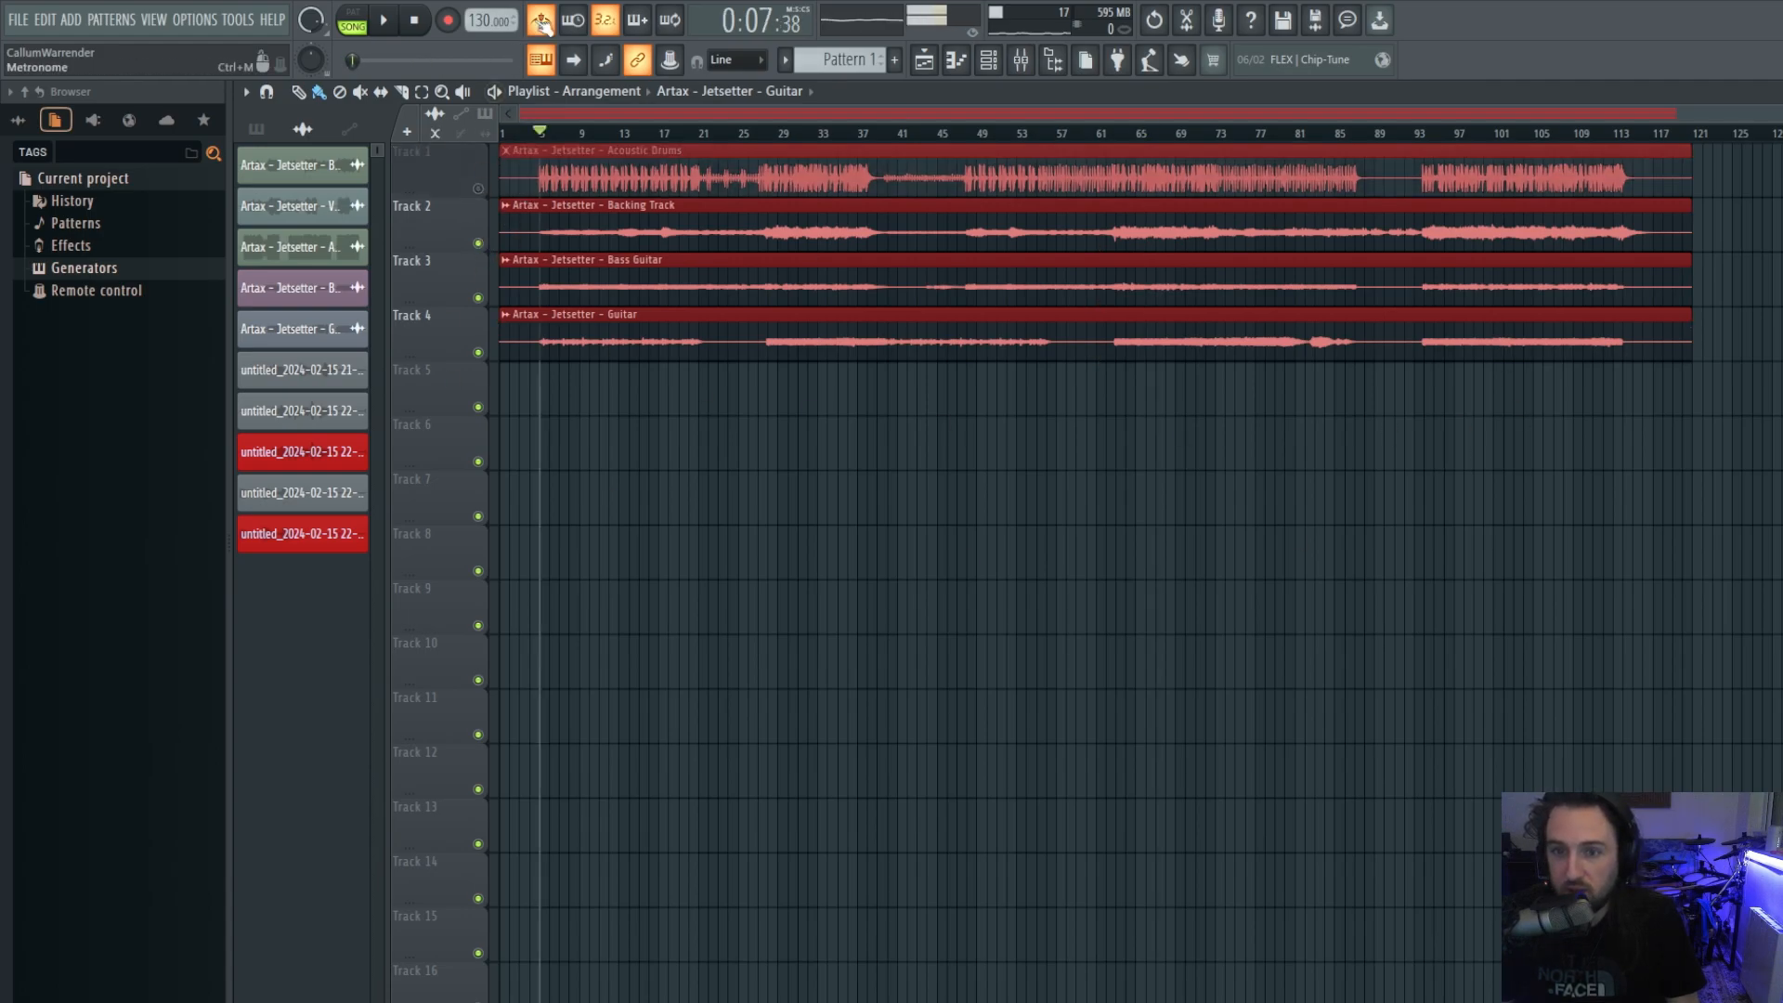
pyautogui.click(388, 20)
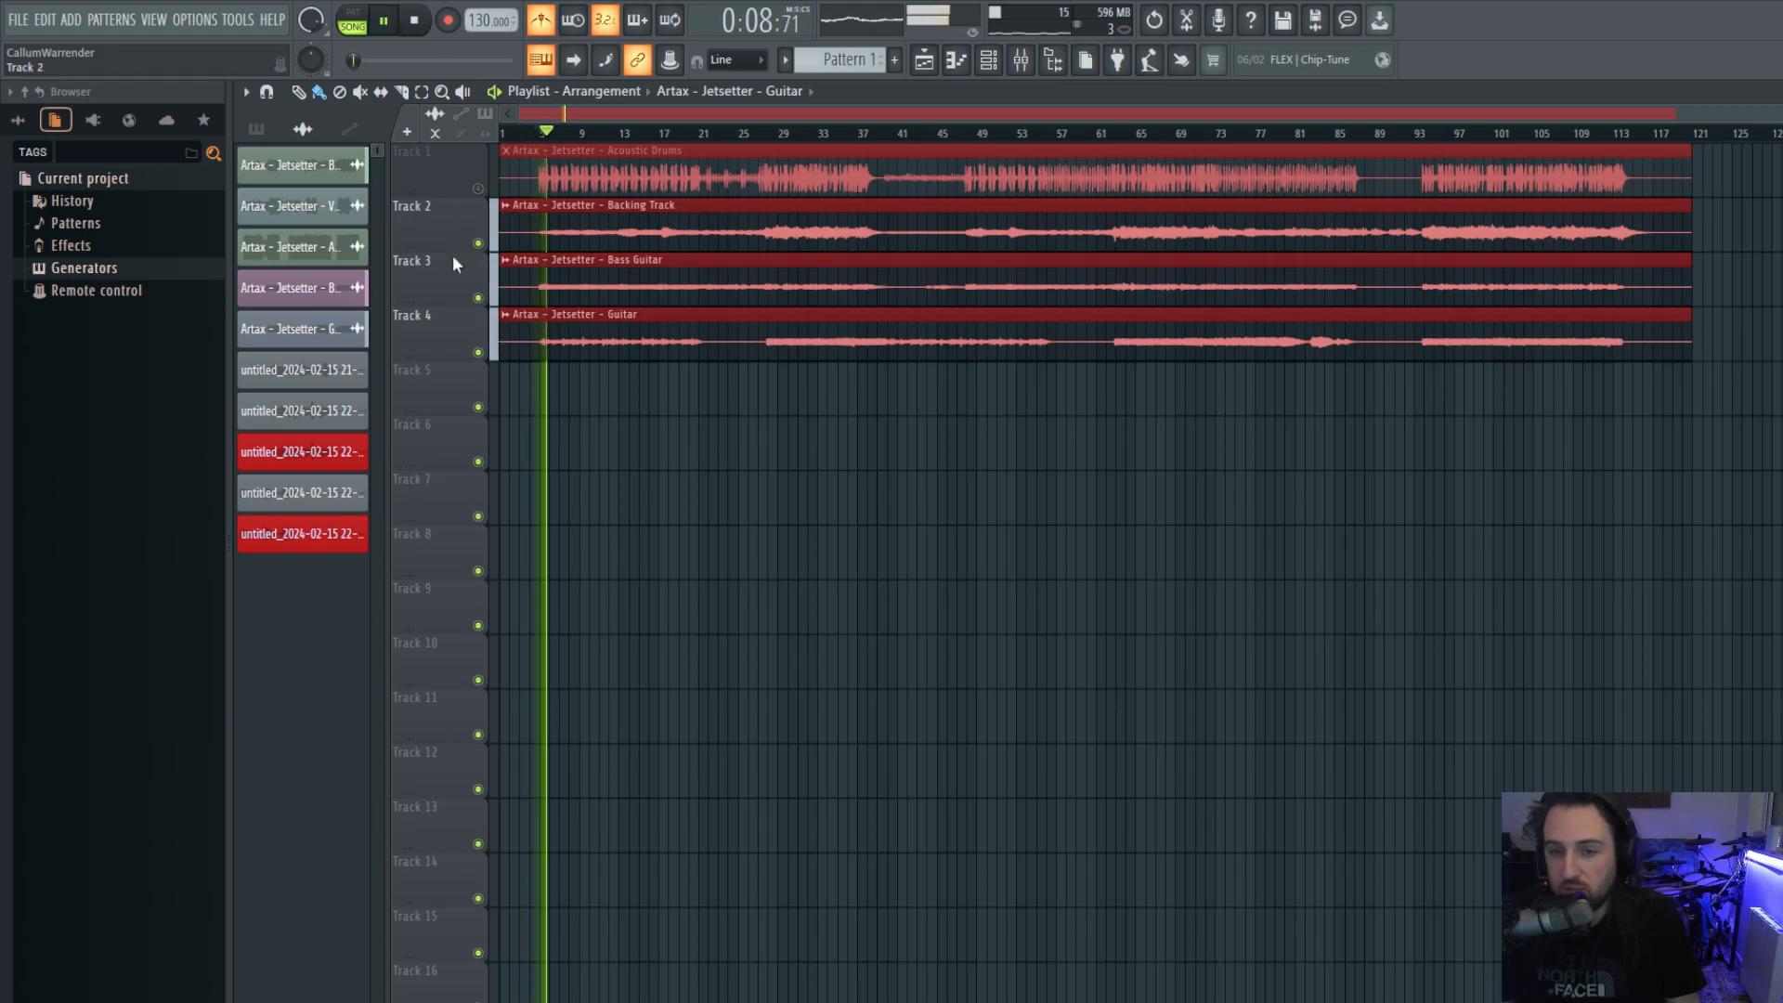
pyautogui.click(550, 27)
pyautogui.click(550, 27)
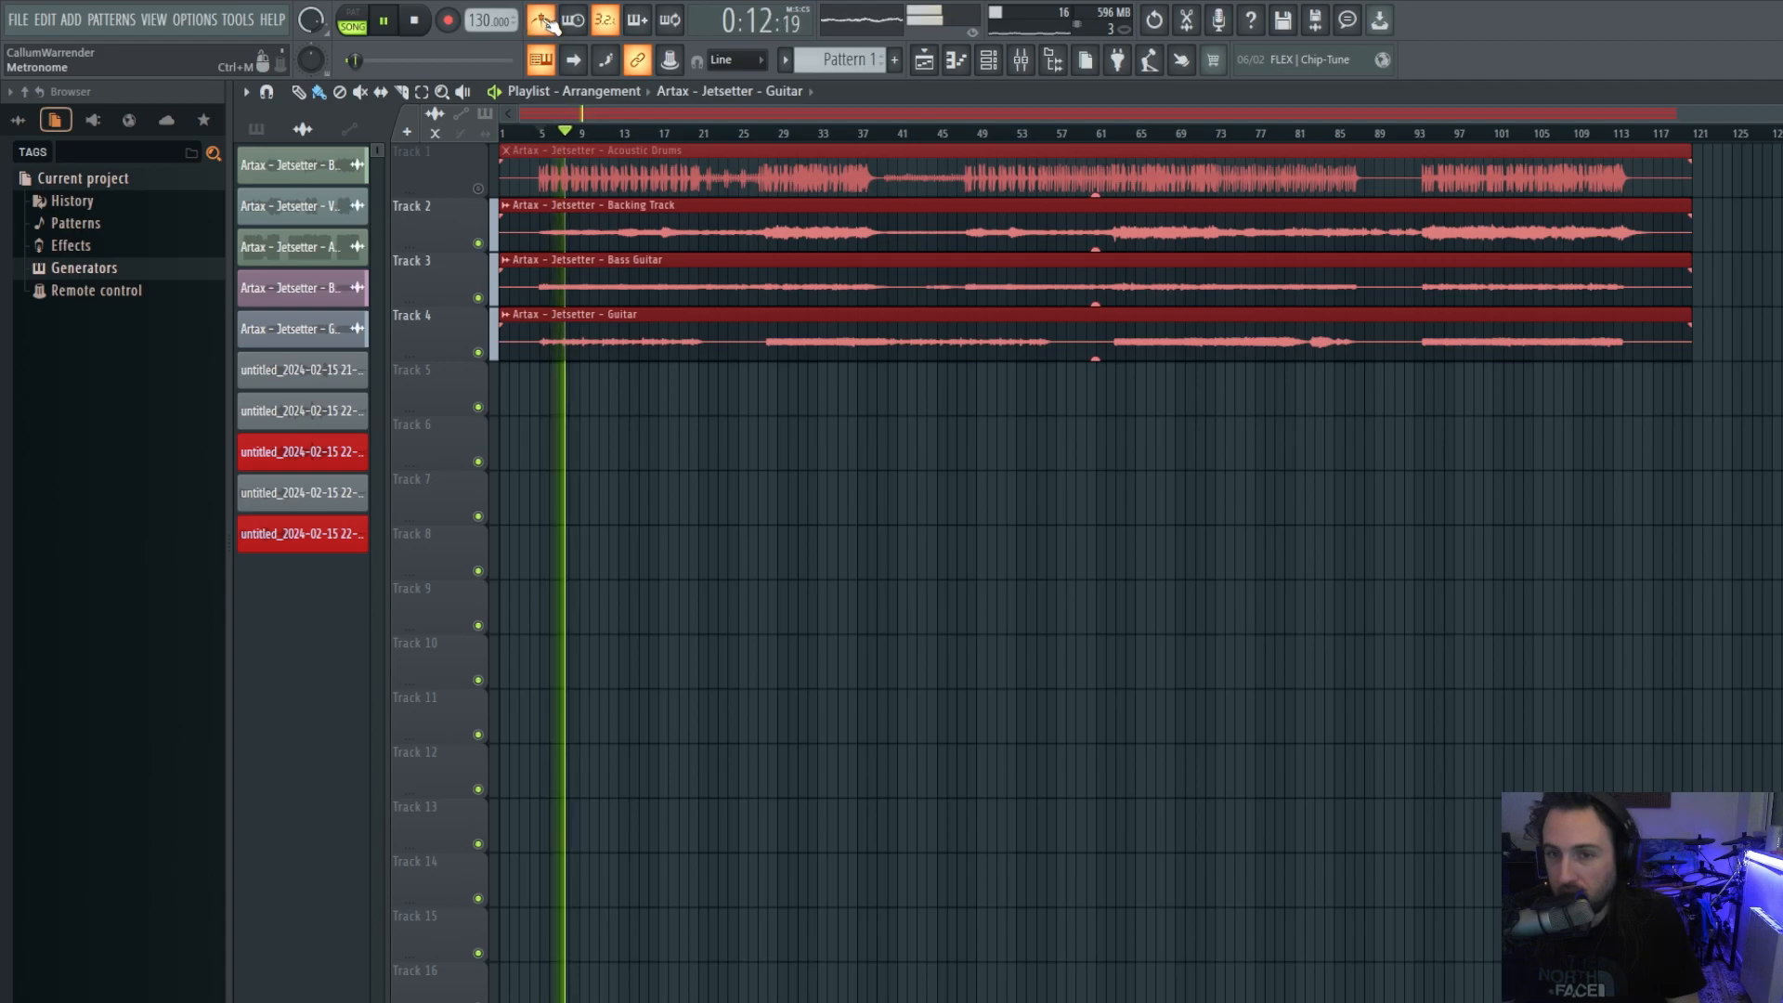
pyautogui.click(417, 22)
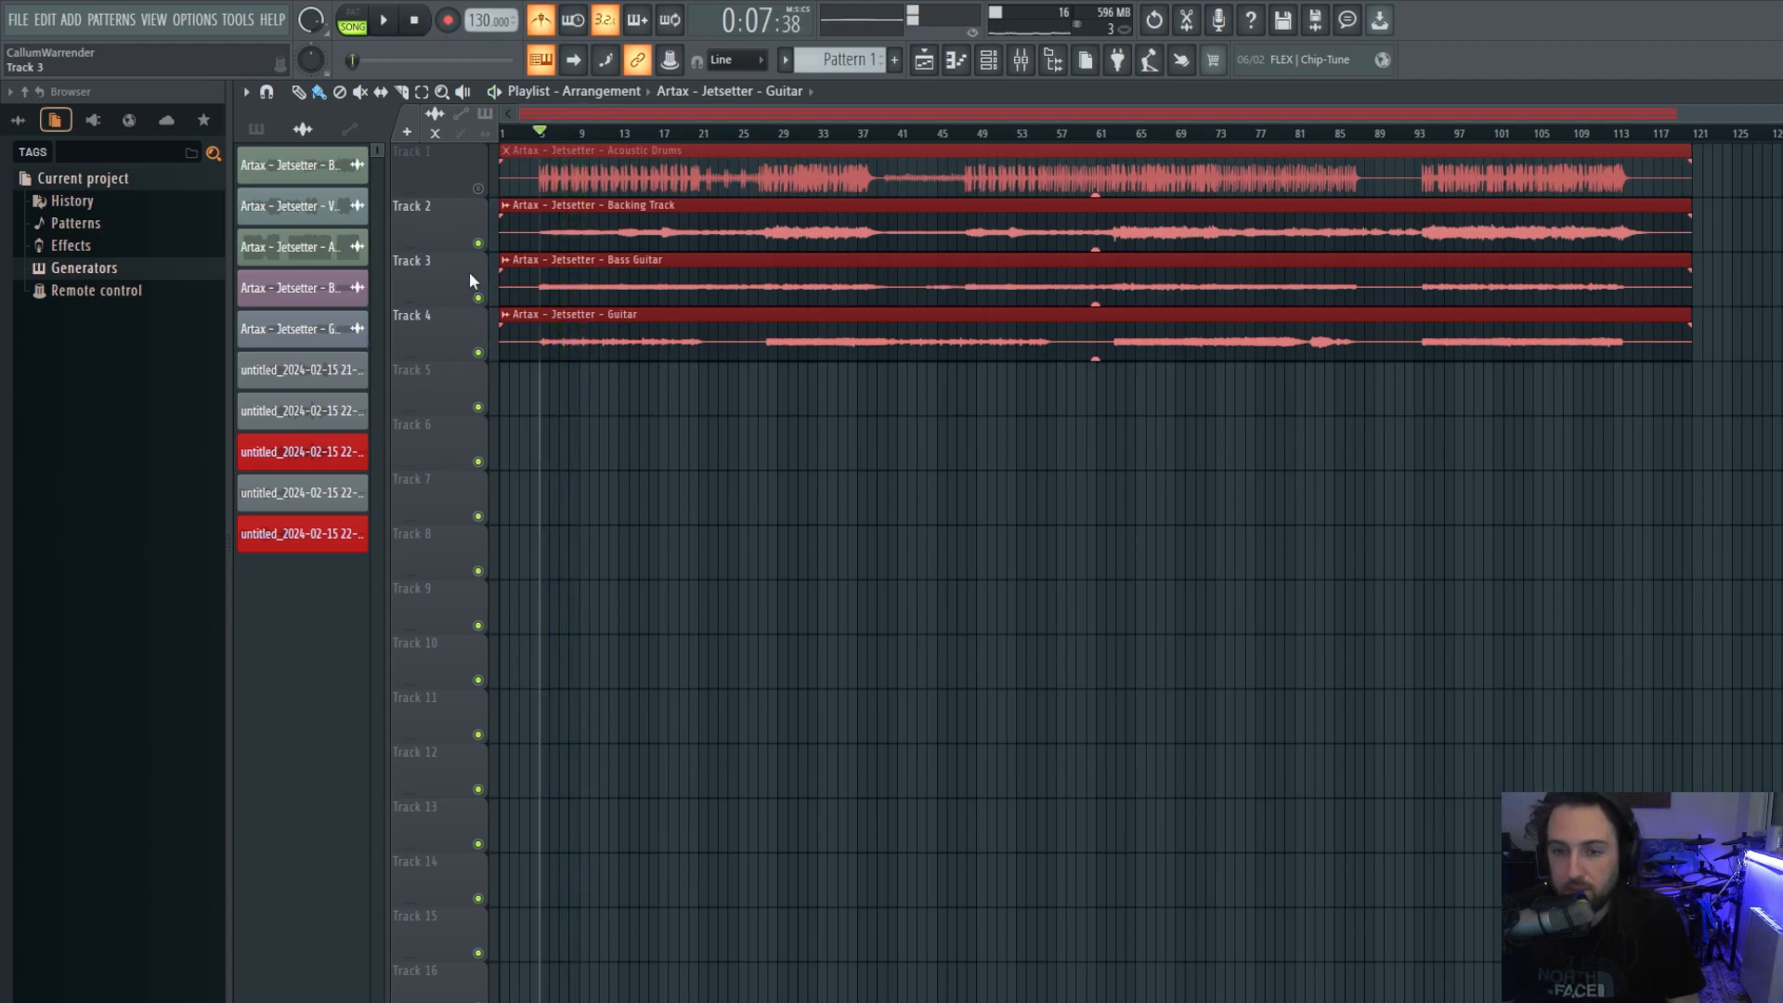
pyautogui.click(477, 183)
pyautogui.scroll(5, 576, 283)
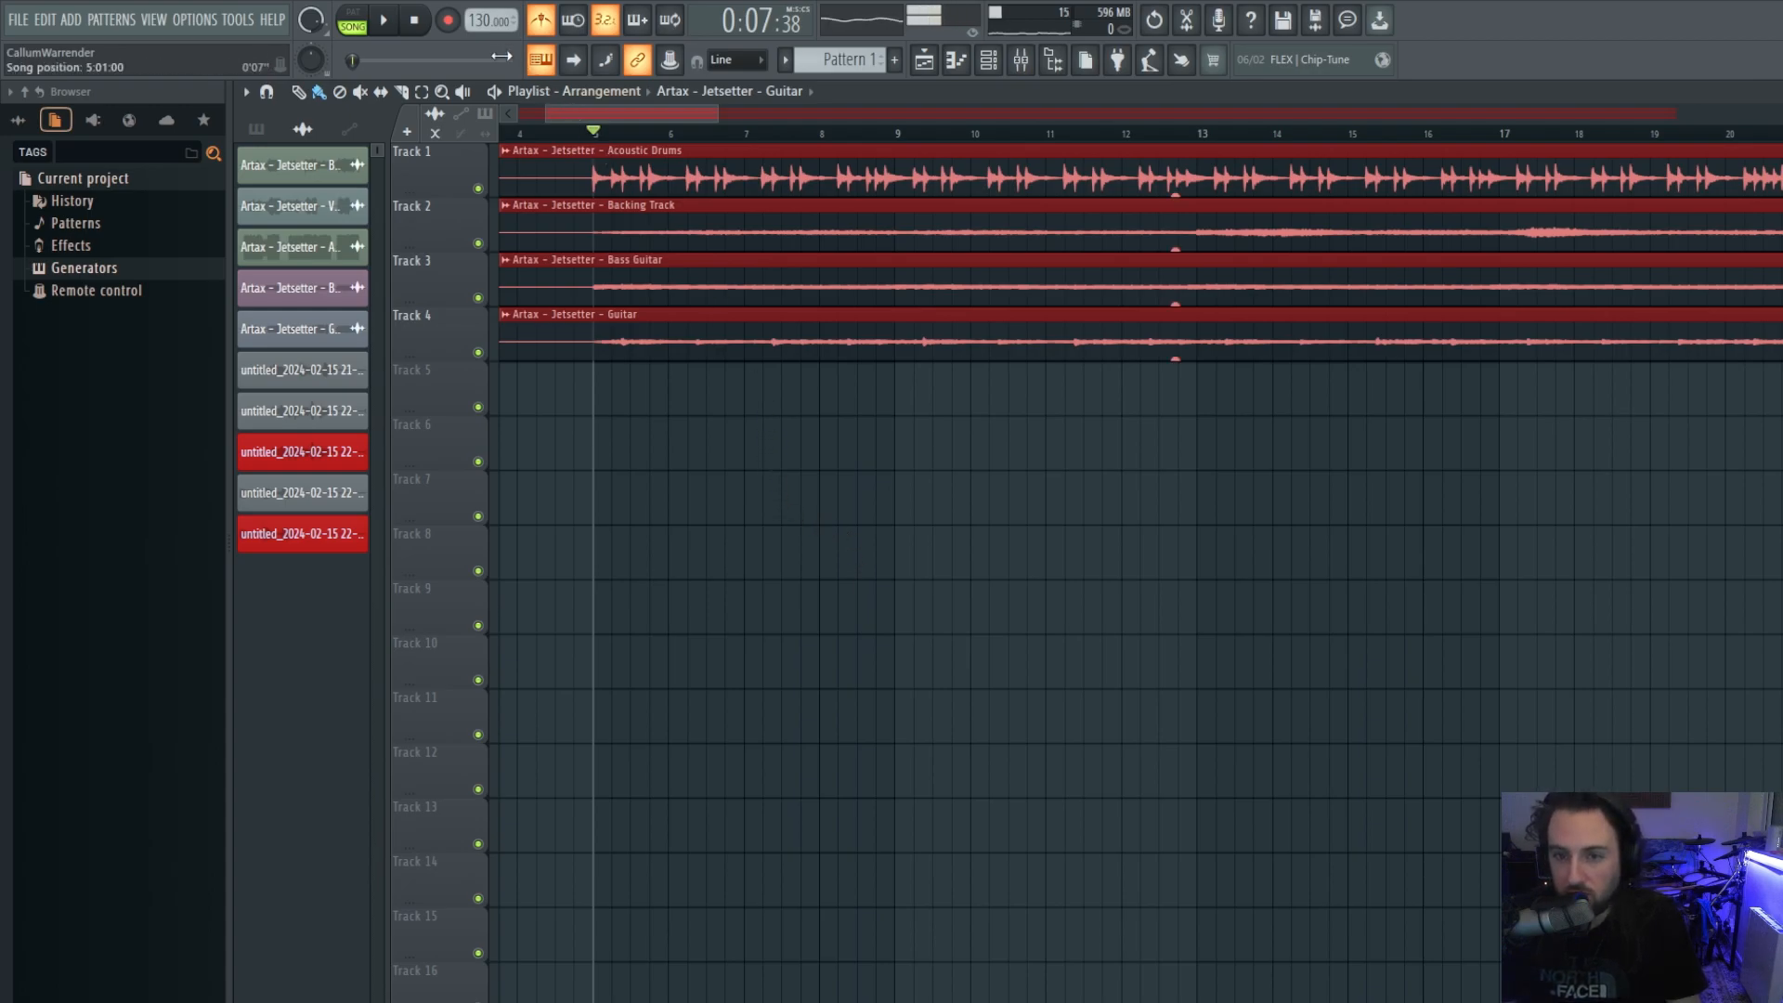
pyautogui.rightClick(449, 23)
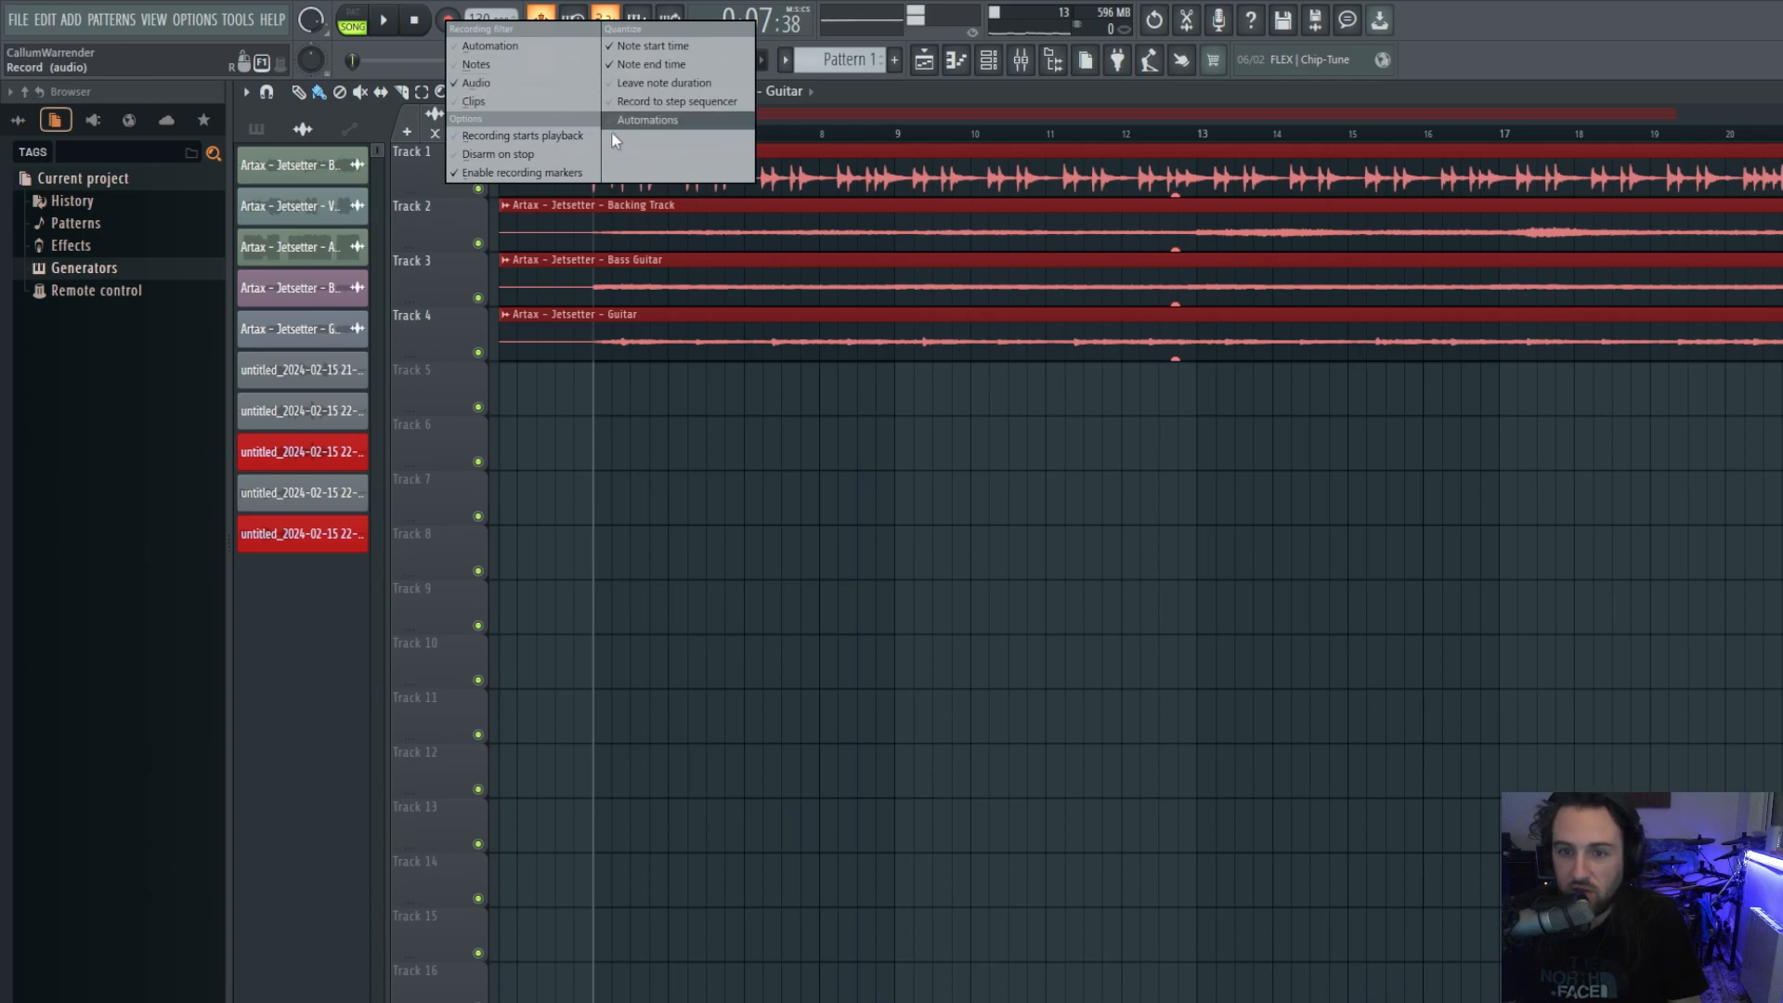
pyautogui.click(460, 9)
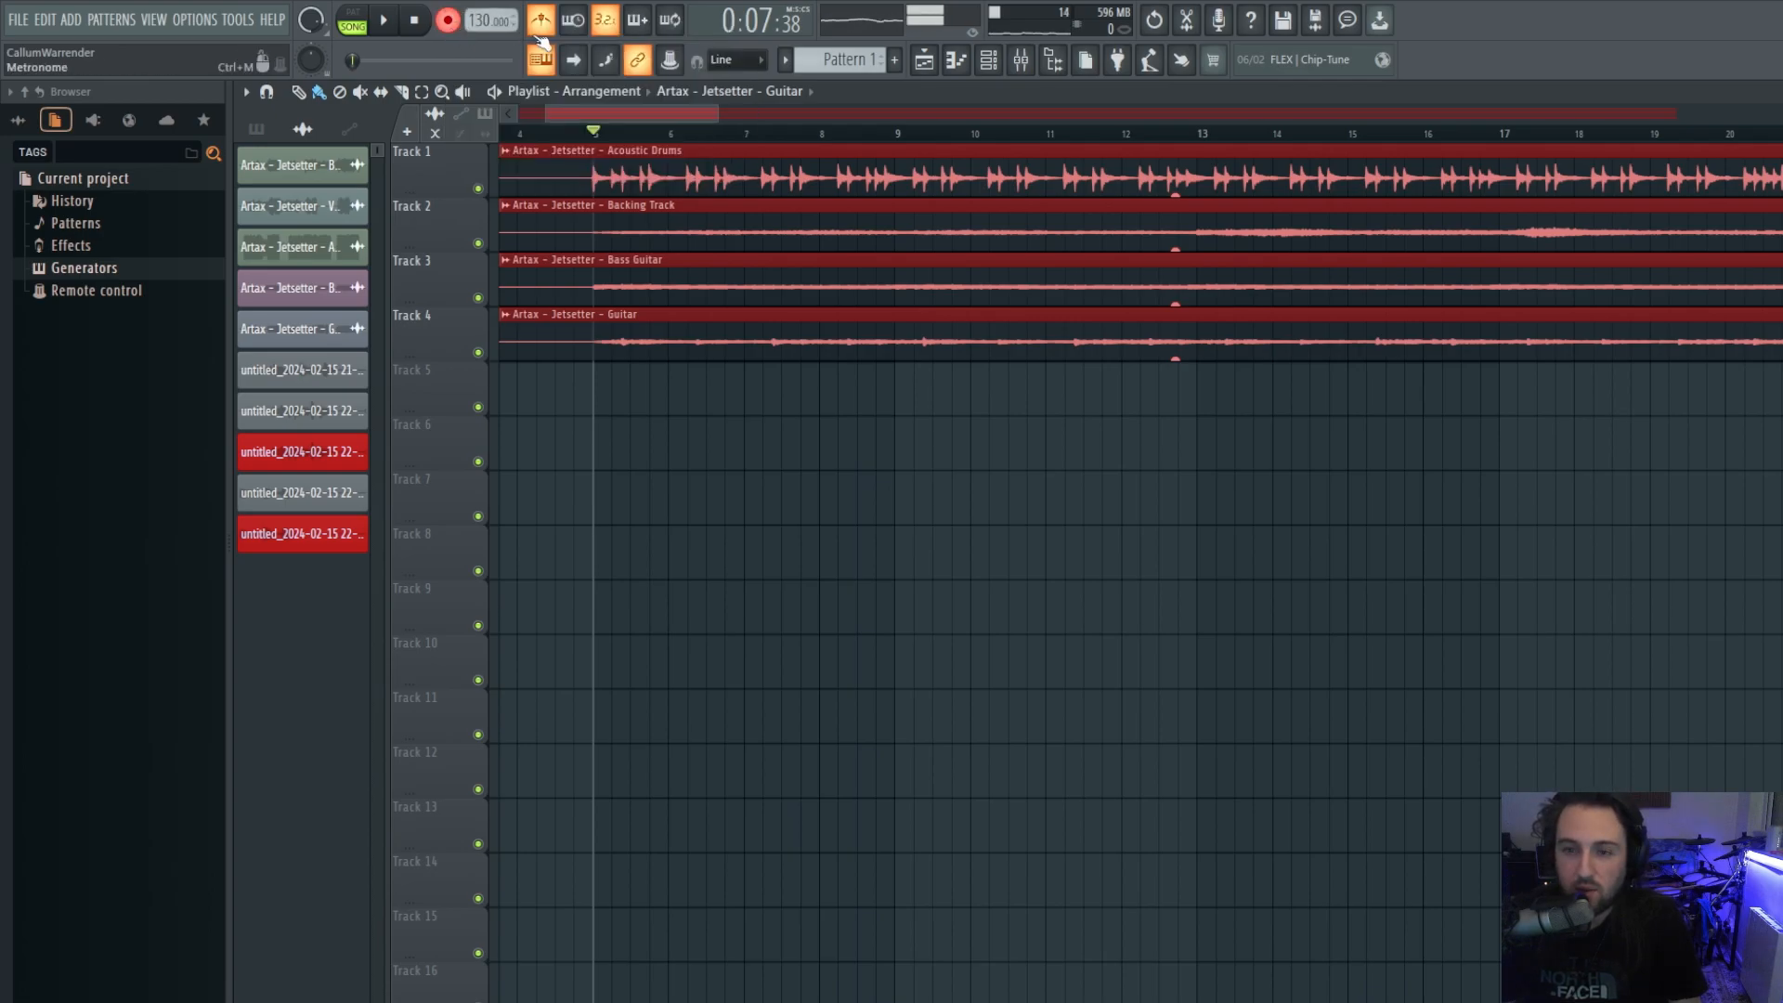
# Record a first take with count-in, then delete its clips from Tracks 5 and 6.
pyautogui.click(388, 23)
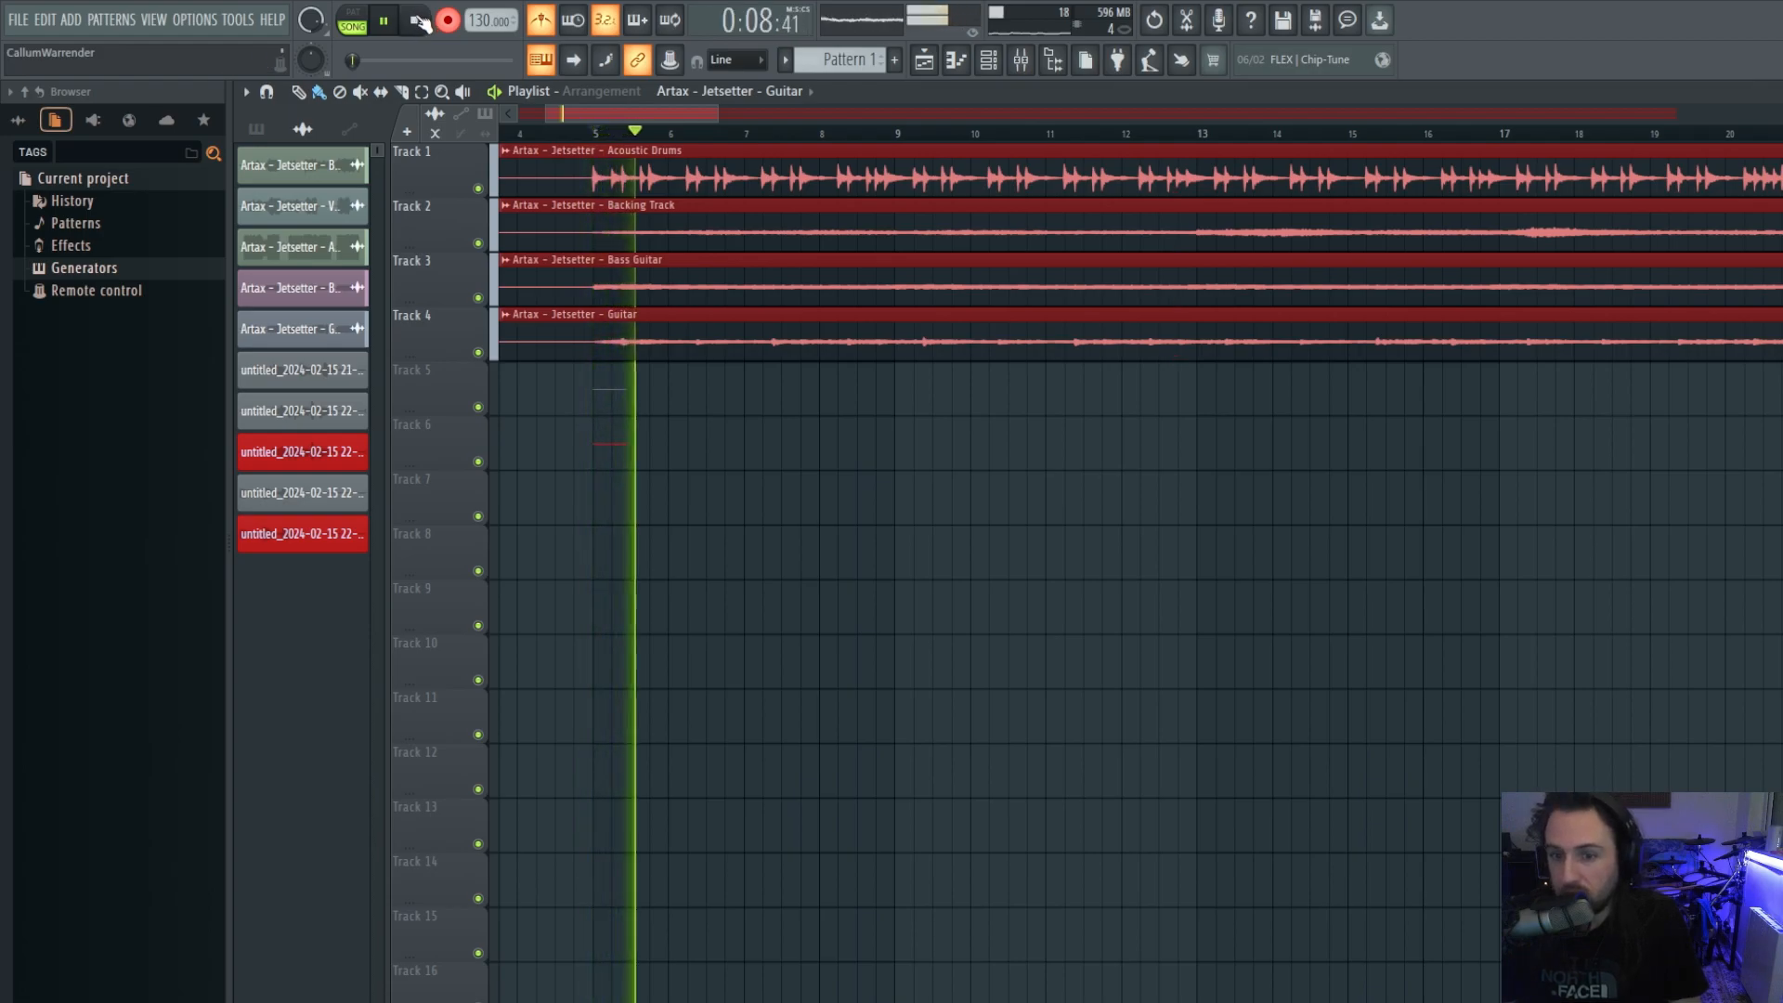
pyautogui.click(414, 20)
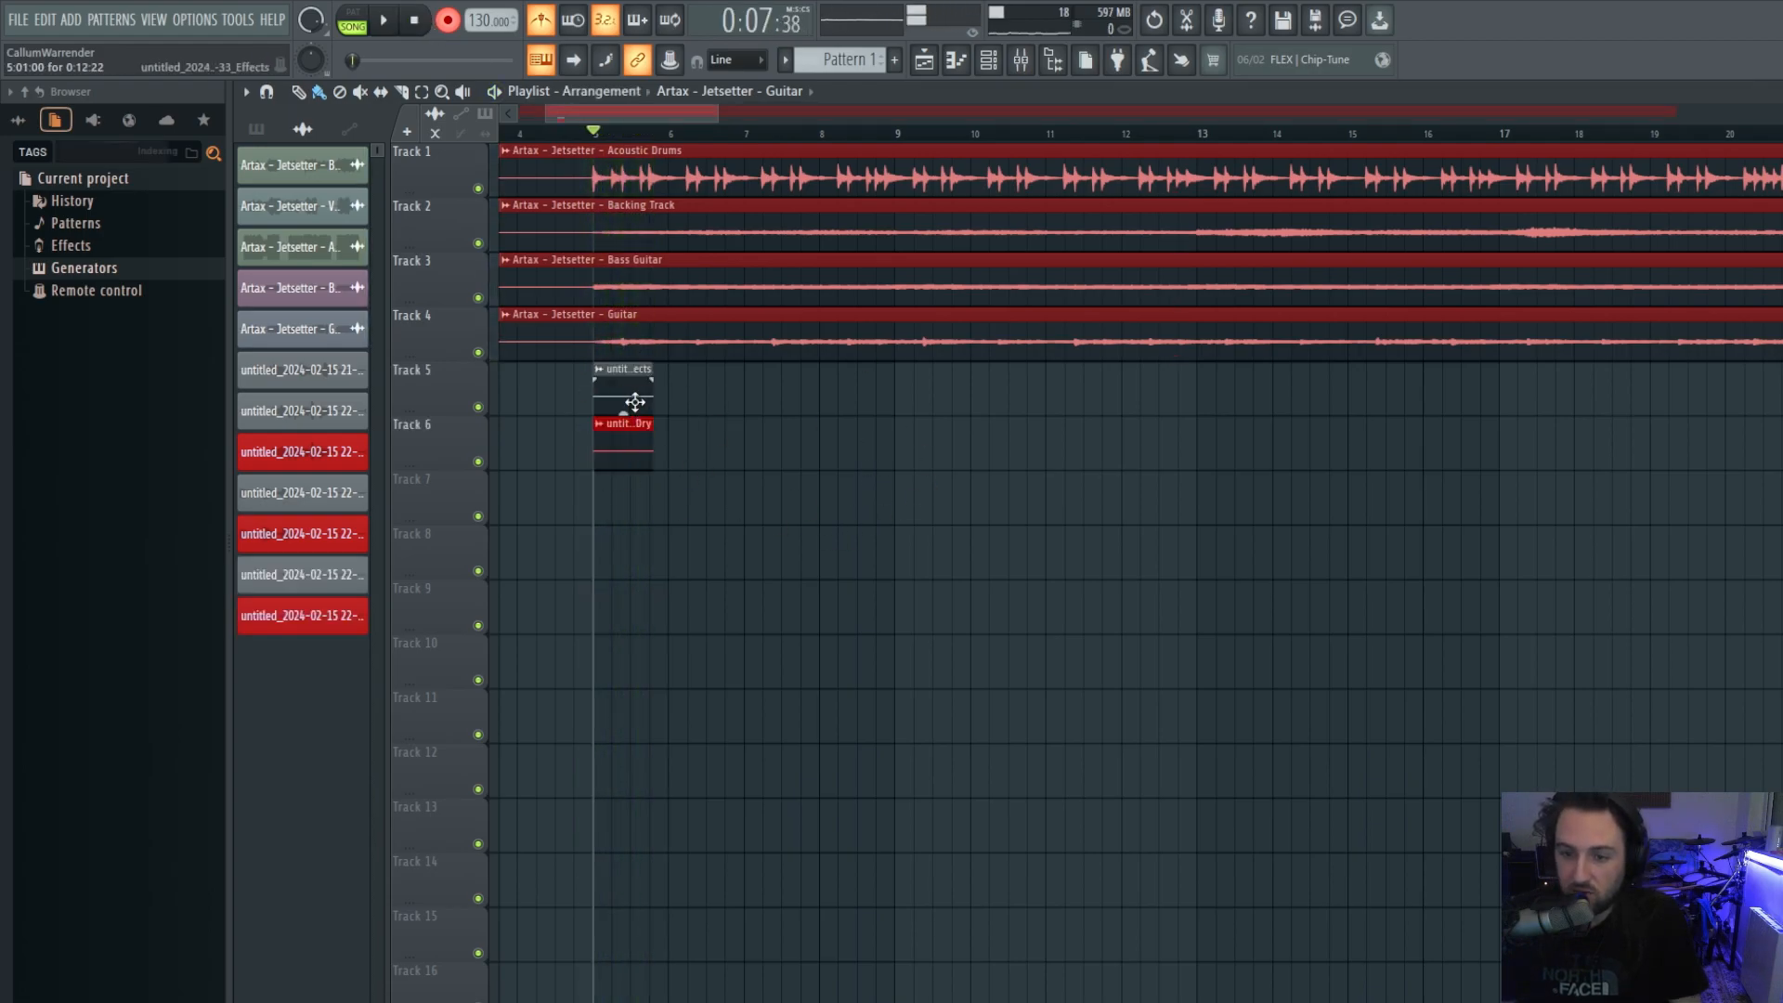
pyautogui.rightClick(634, 388)
pyautogui.rightClick(629, 449)
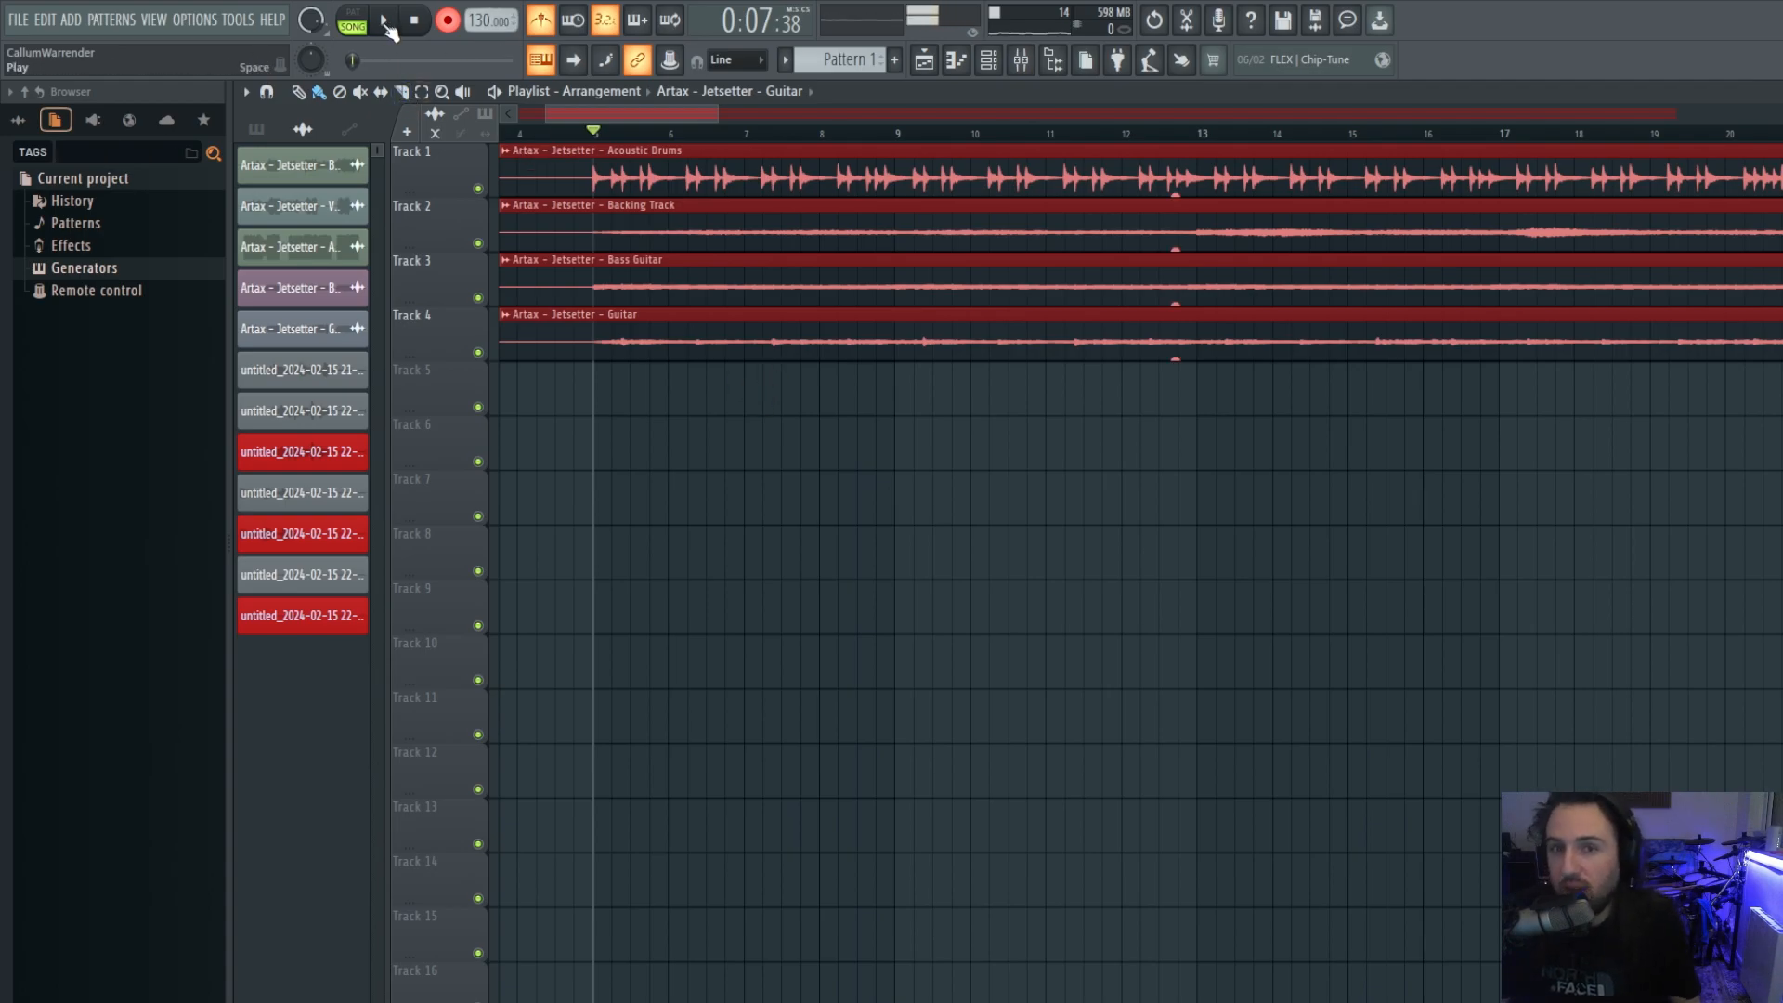
# Record a new Effects and Dry take, solo Track 5, disable the metronome and play it back.
pyautogui.click(385, 22)
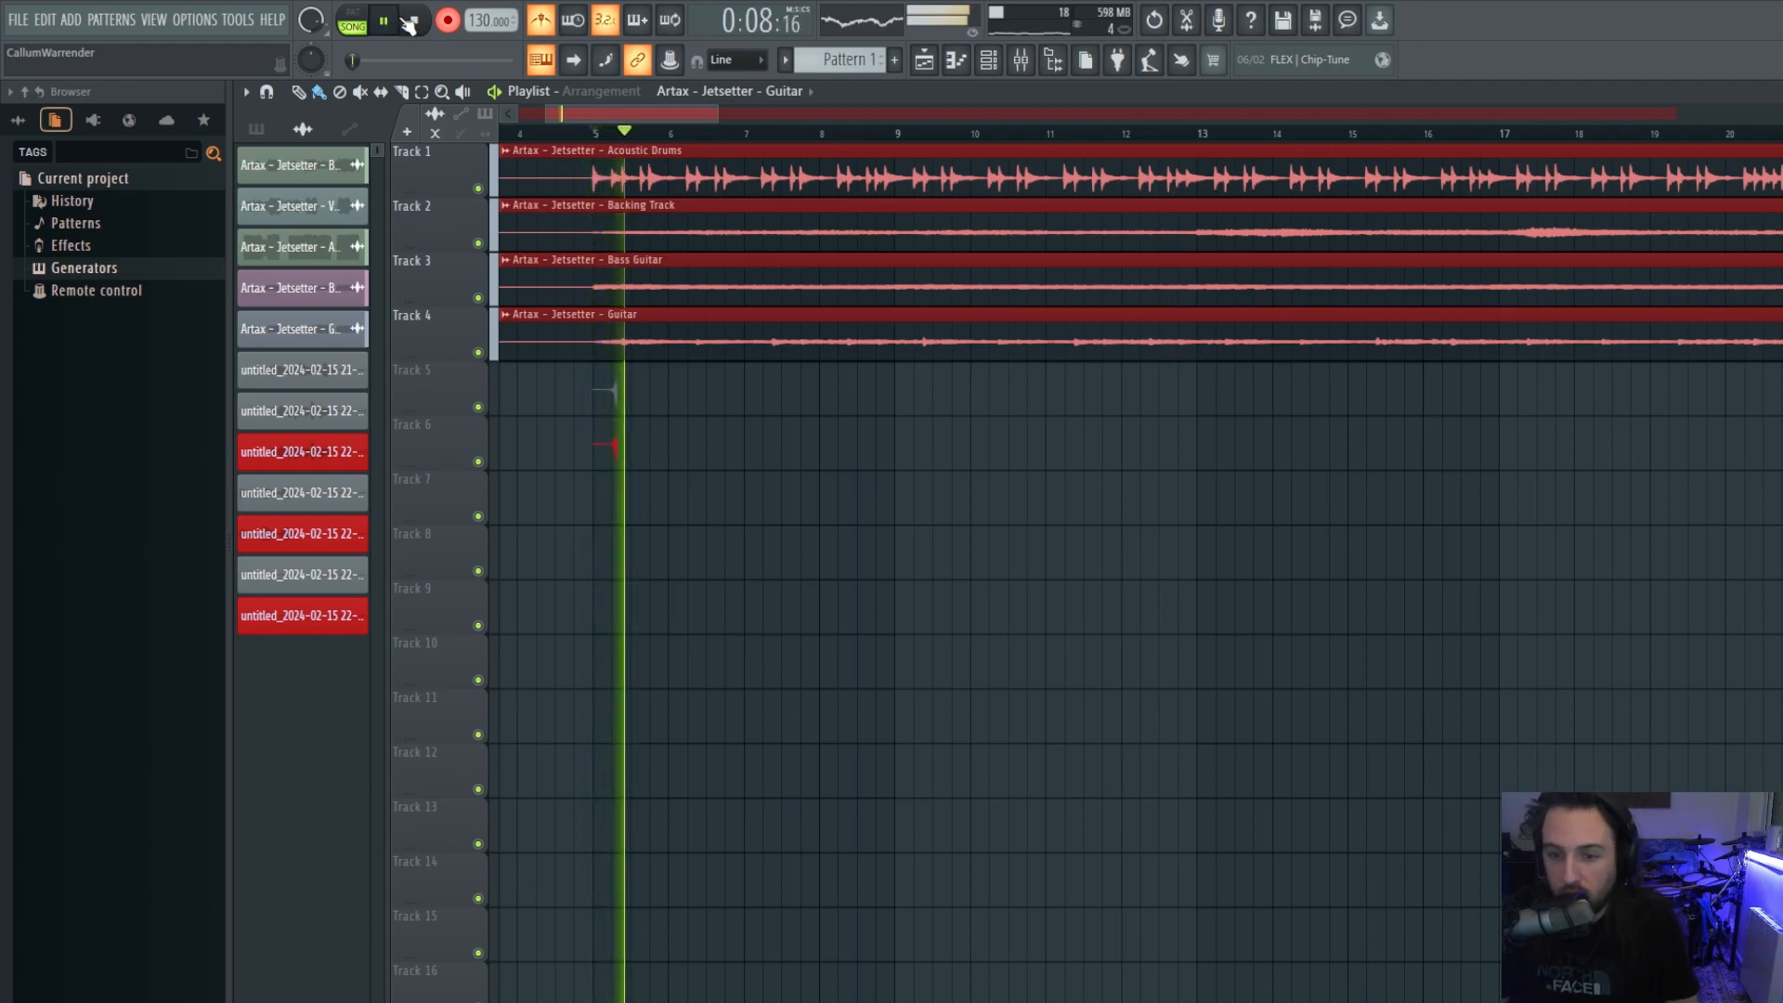
pyautogui.click(412, 22)
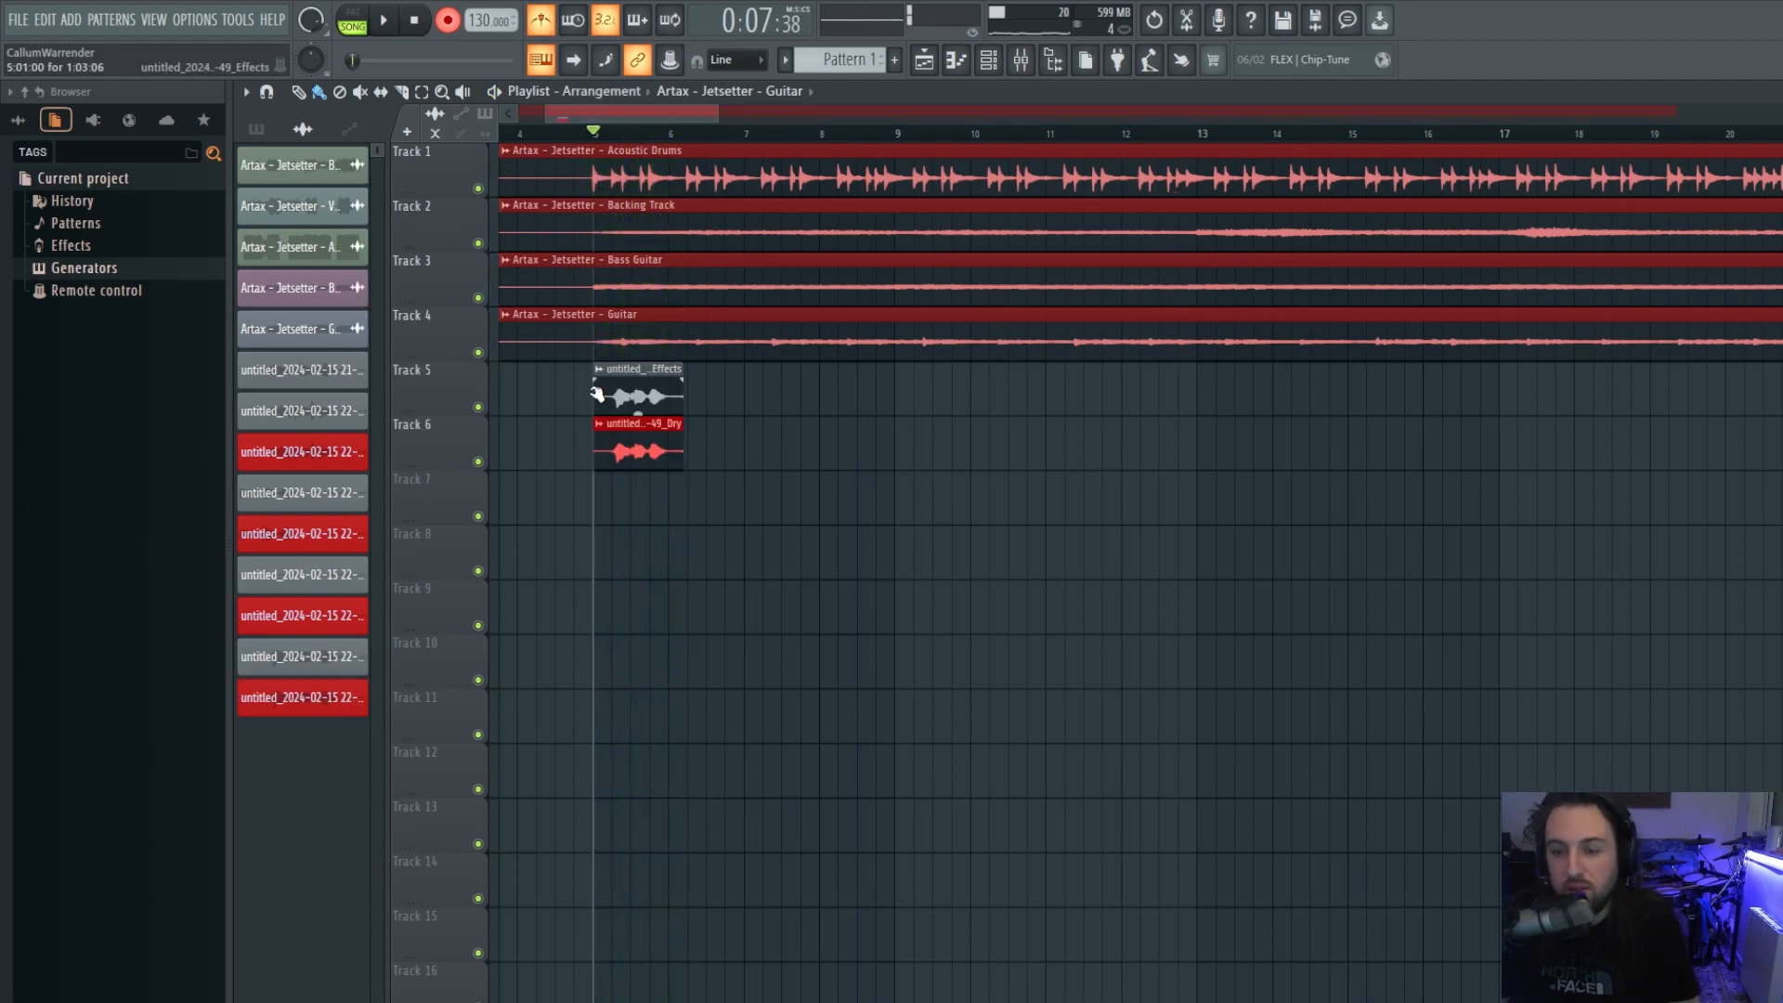
pyautogui.rightClick(471, 409)
pyautogui.click(440, 406)
pyautogui.rightClick(478, 406)
pyautogui.click(541, 20)
pyautogui.press('space')
# Stop playback and unsolo Track 5 so all tracks play again.
pyautogui.click(415, 24)
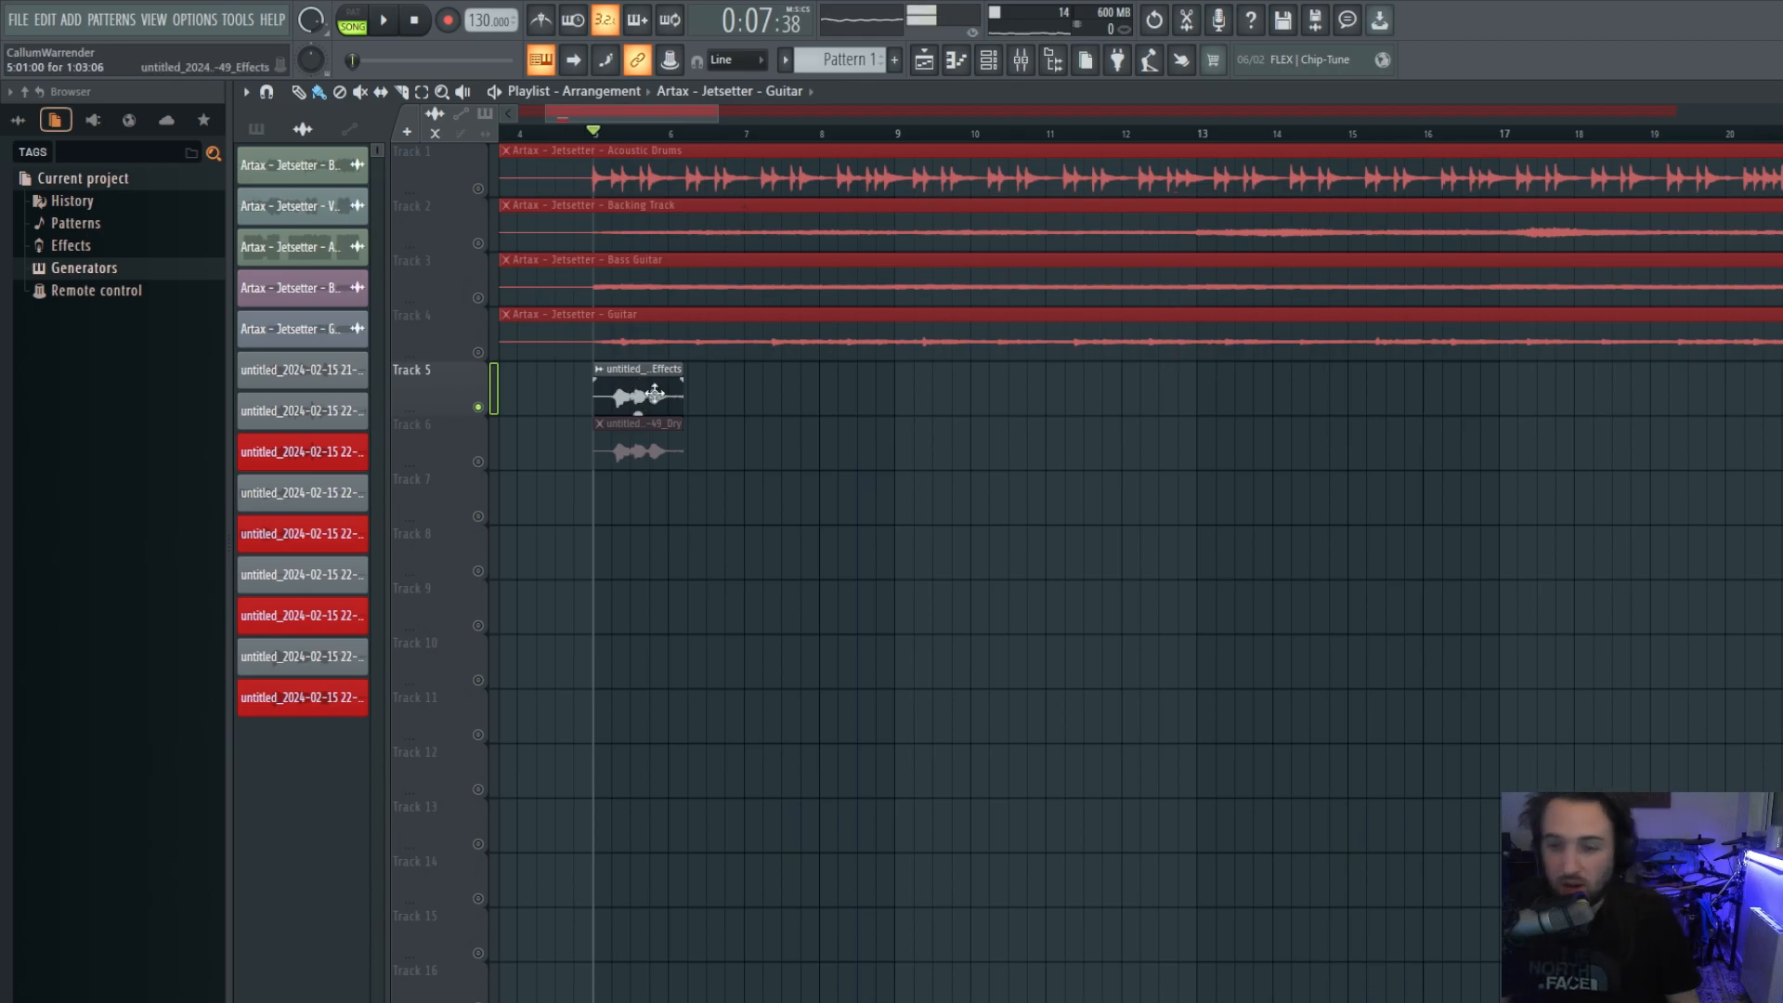
pyautogui.rightClick(479, 409)
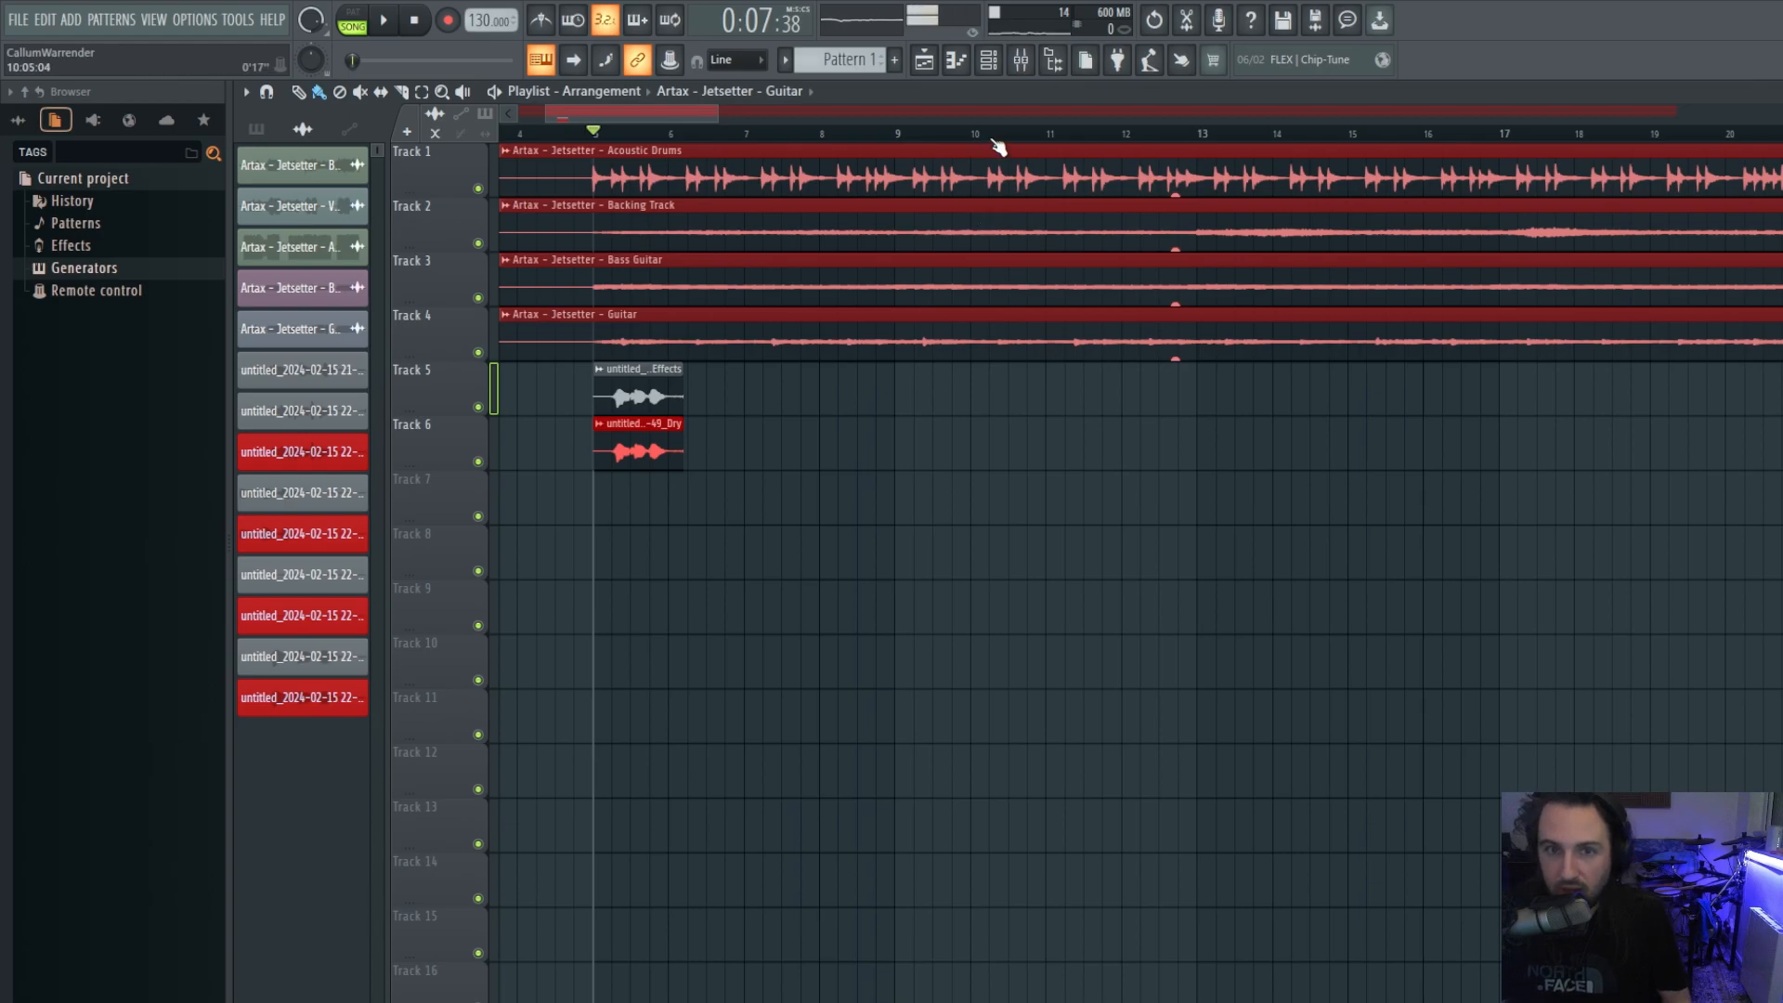
# Open the mixer, drag it up over the playlist, and select the Effects insert track.
pyautogui.click(1029, 74)
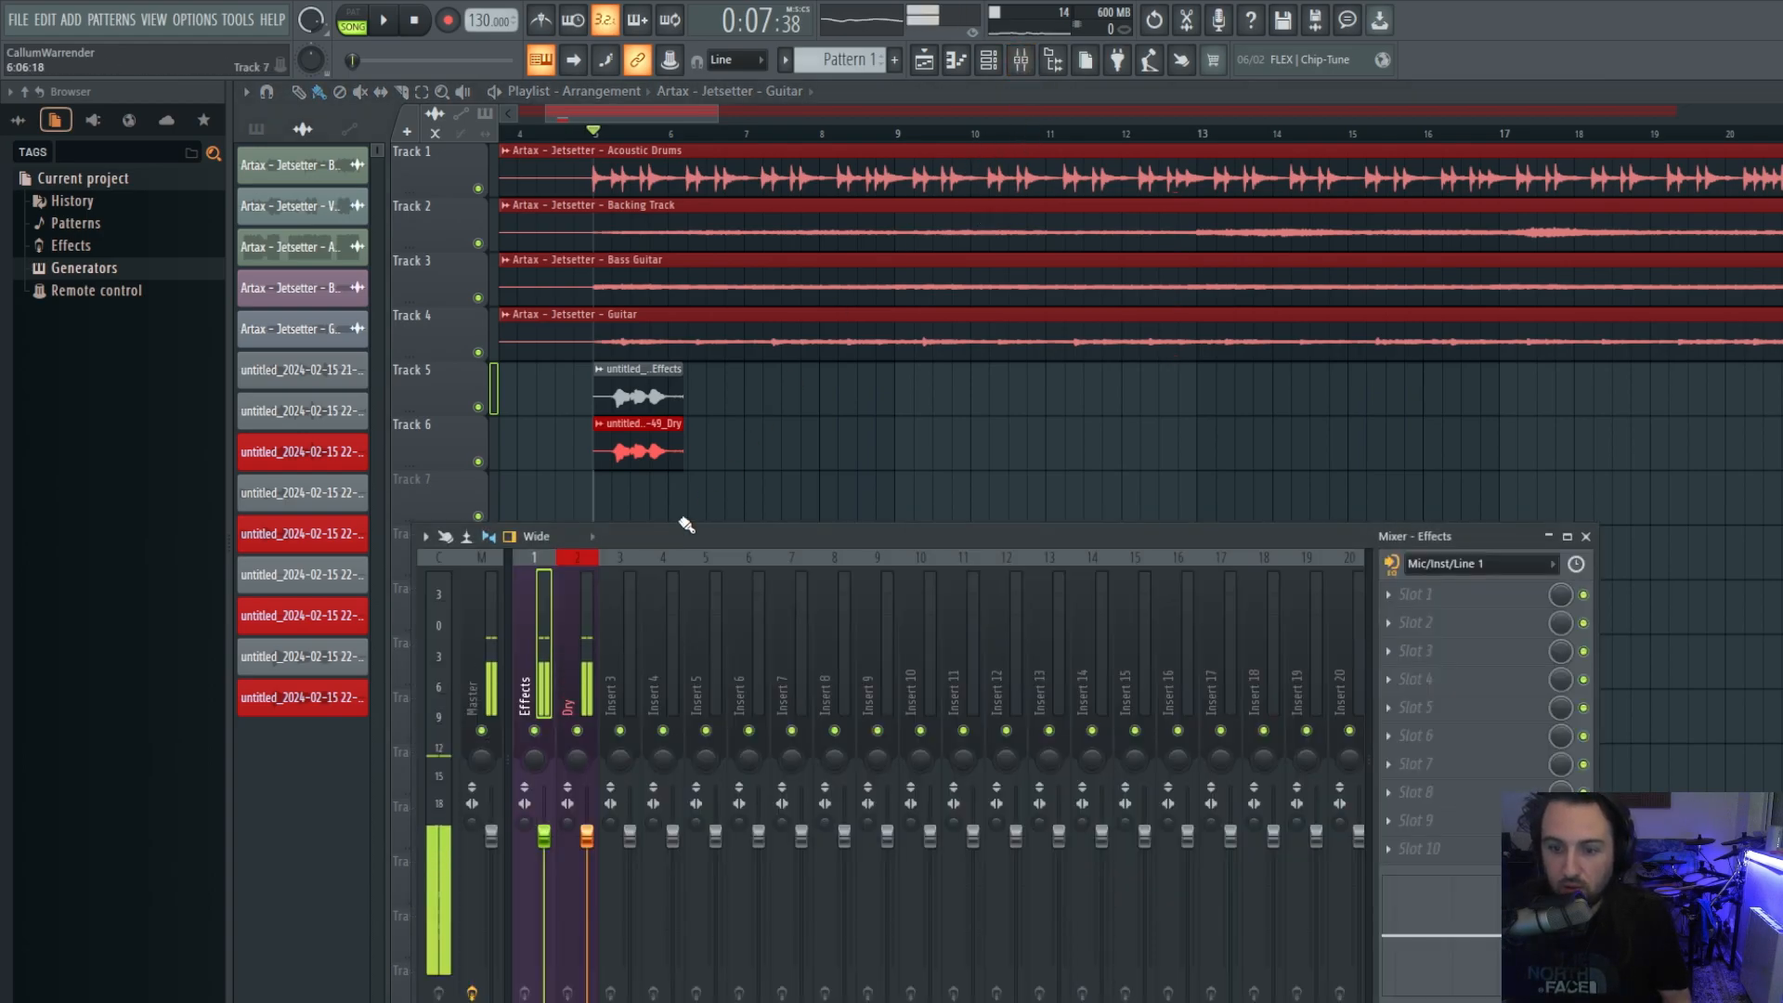
pyautogui.moveTo(748, 523); pyautogui.dragTo(836, 197)
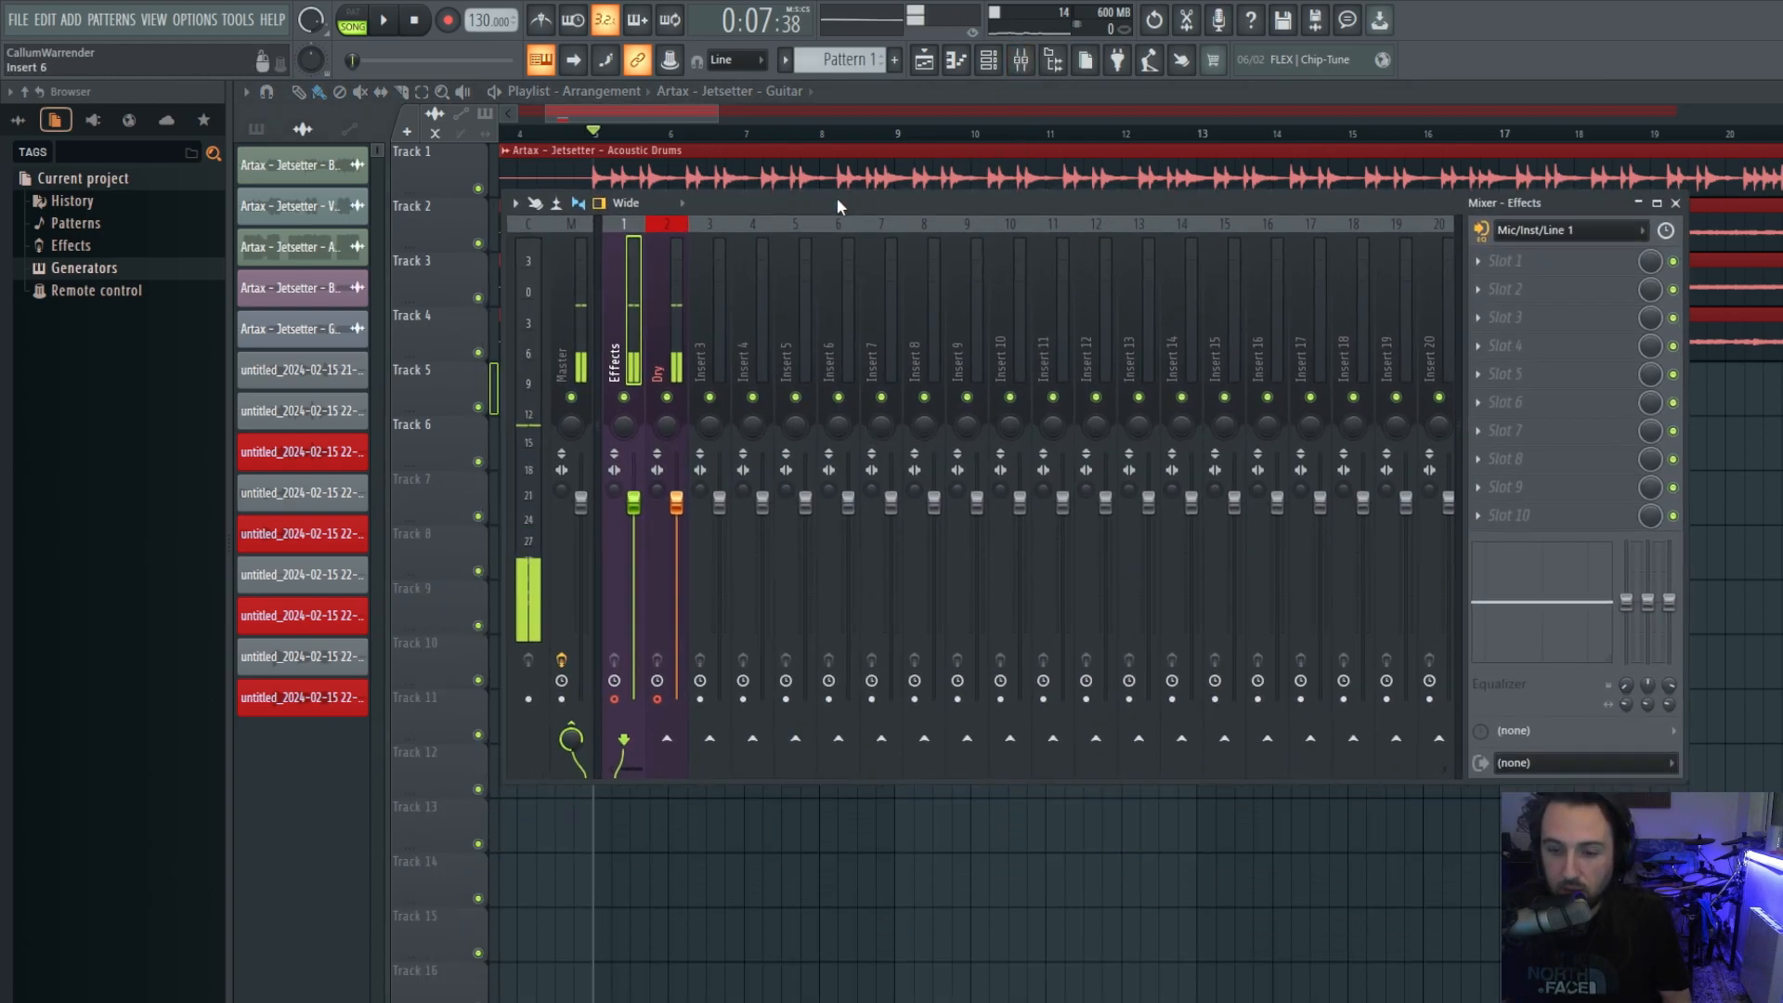
pyautogui.click(674, 354)
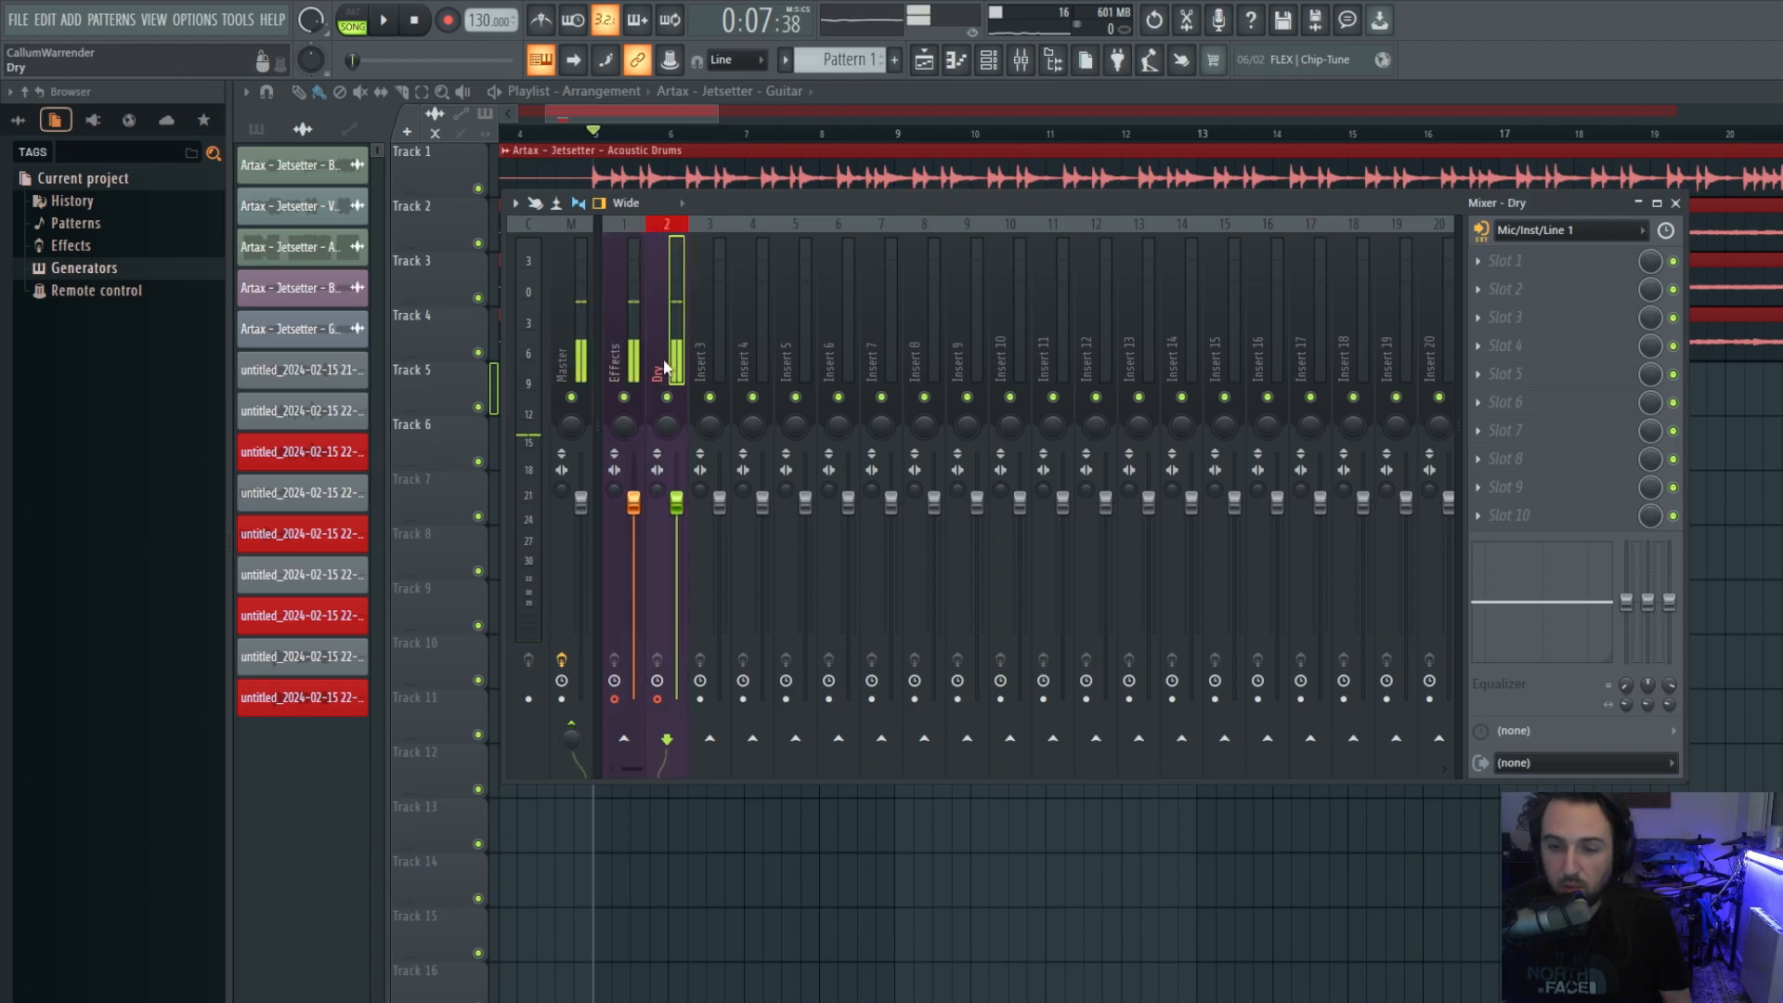
pyautogui.click(636, 351)
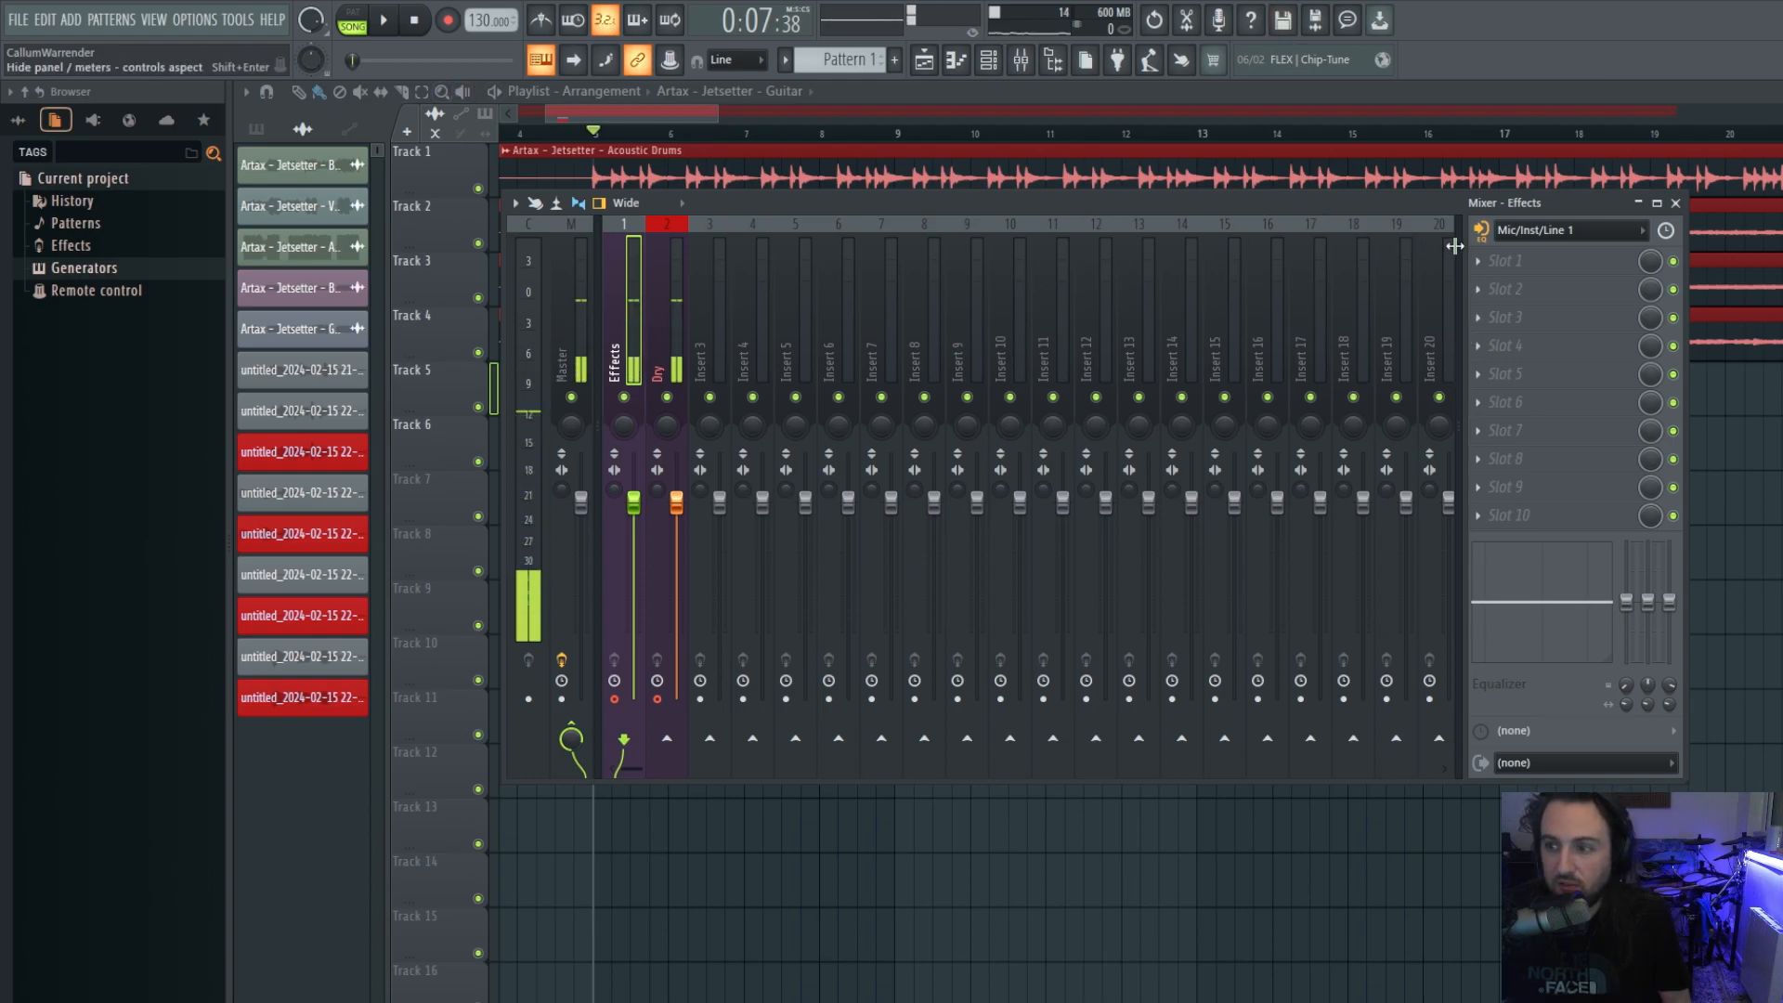
# Check the installed plugins in the Plugin Manager via Slot 1's More plugins menu.
pyautogui.click(1505, 262)
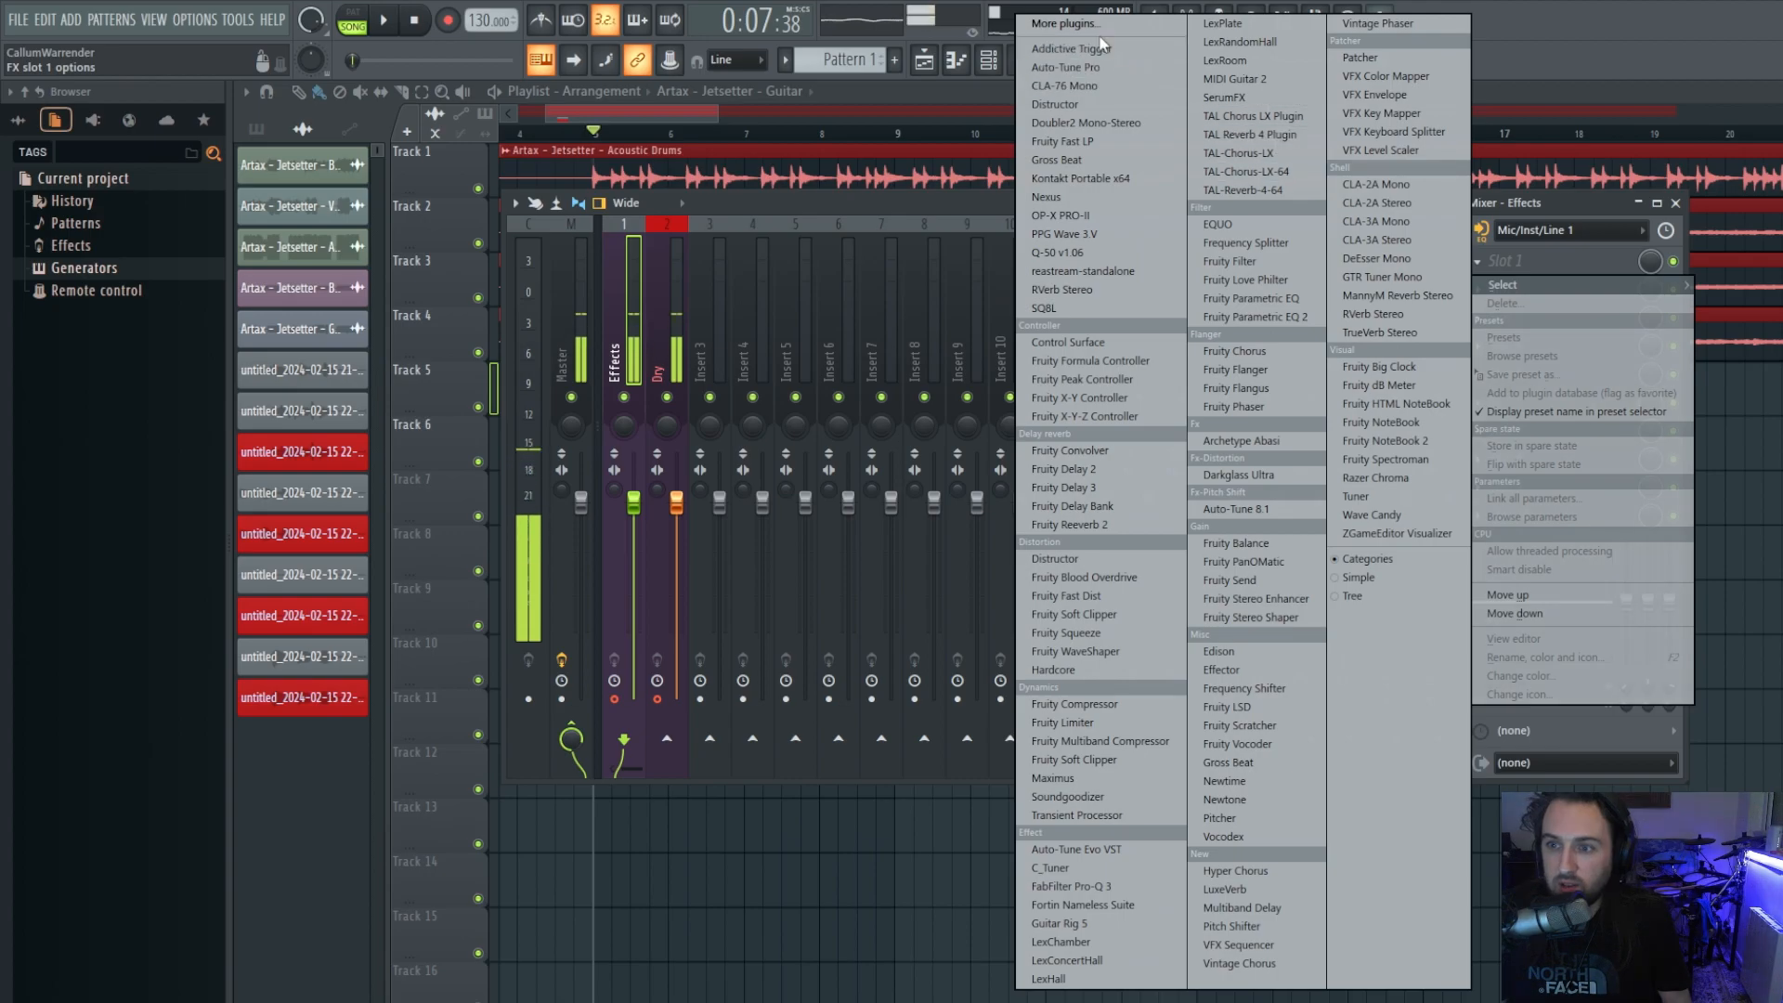
pyautogui.click(1068, 28)
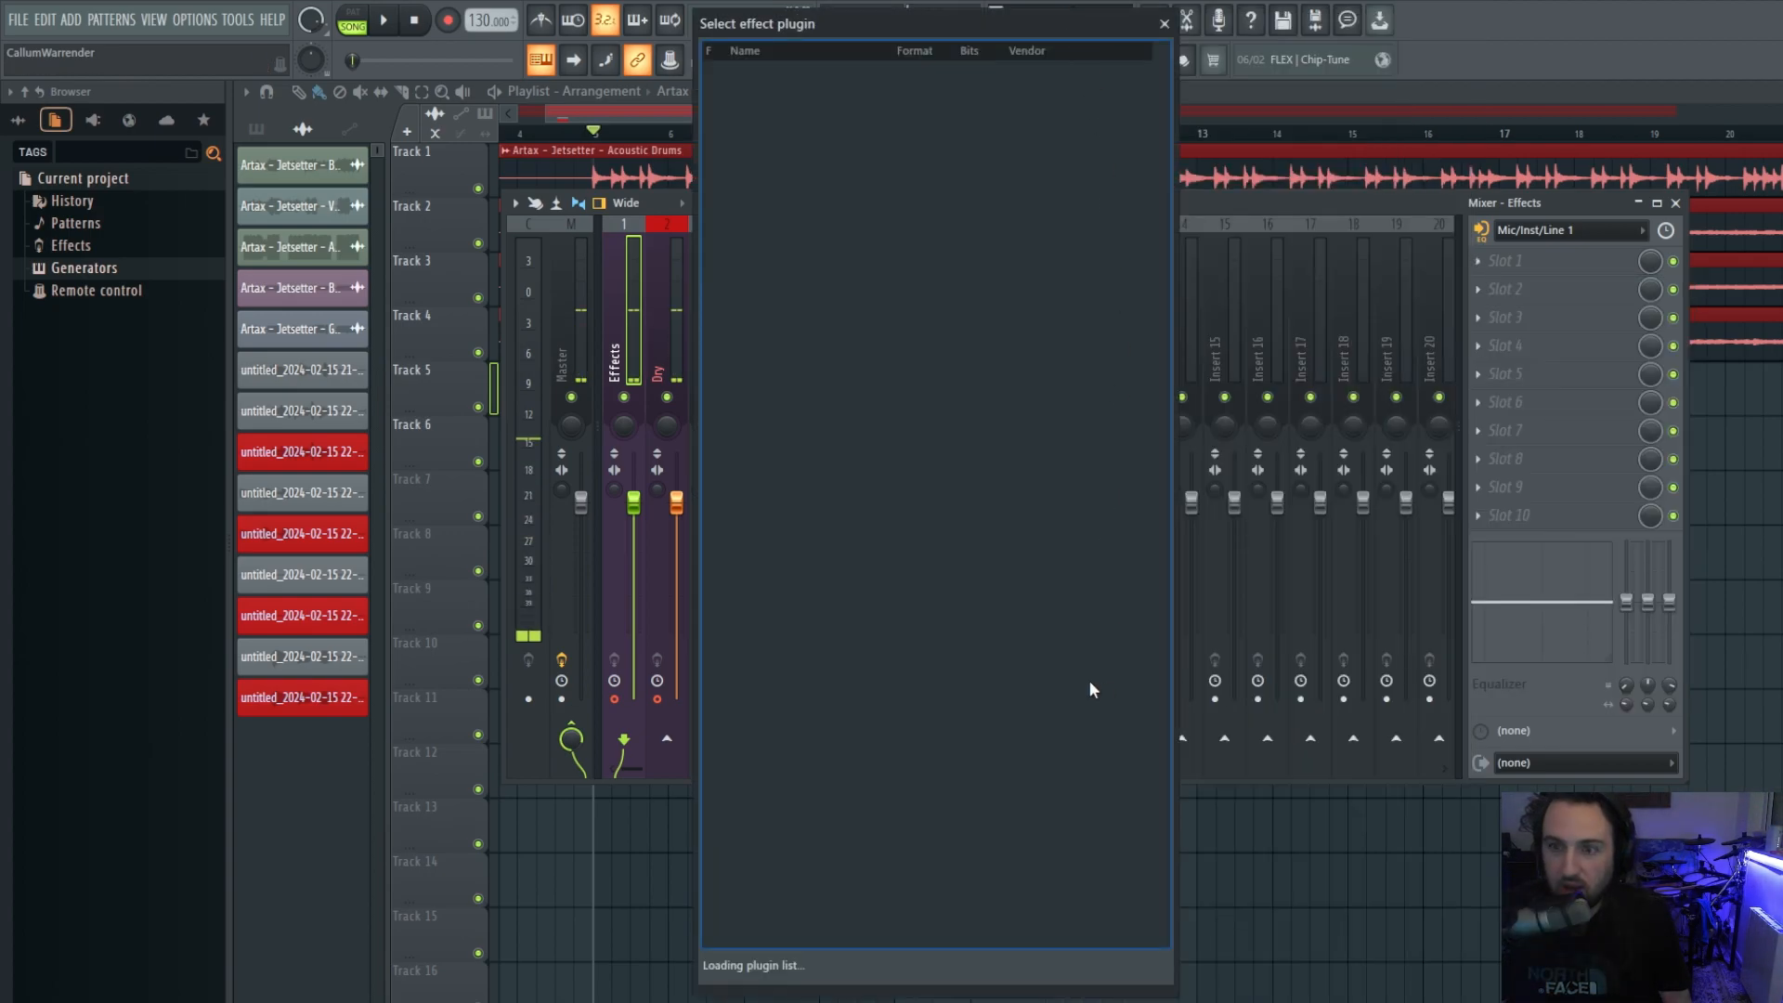
pyautogui.click(1103, 966)
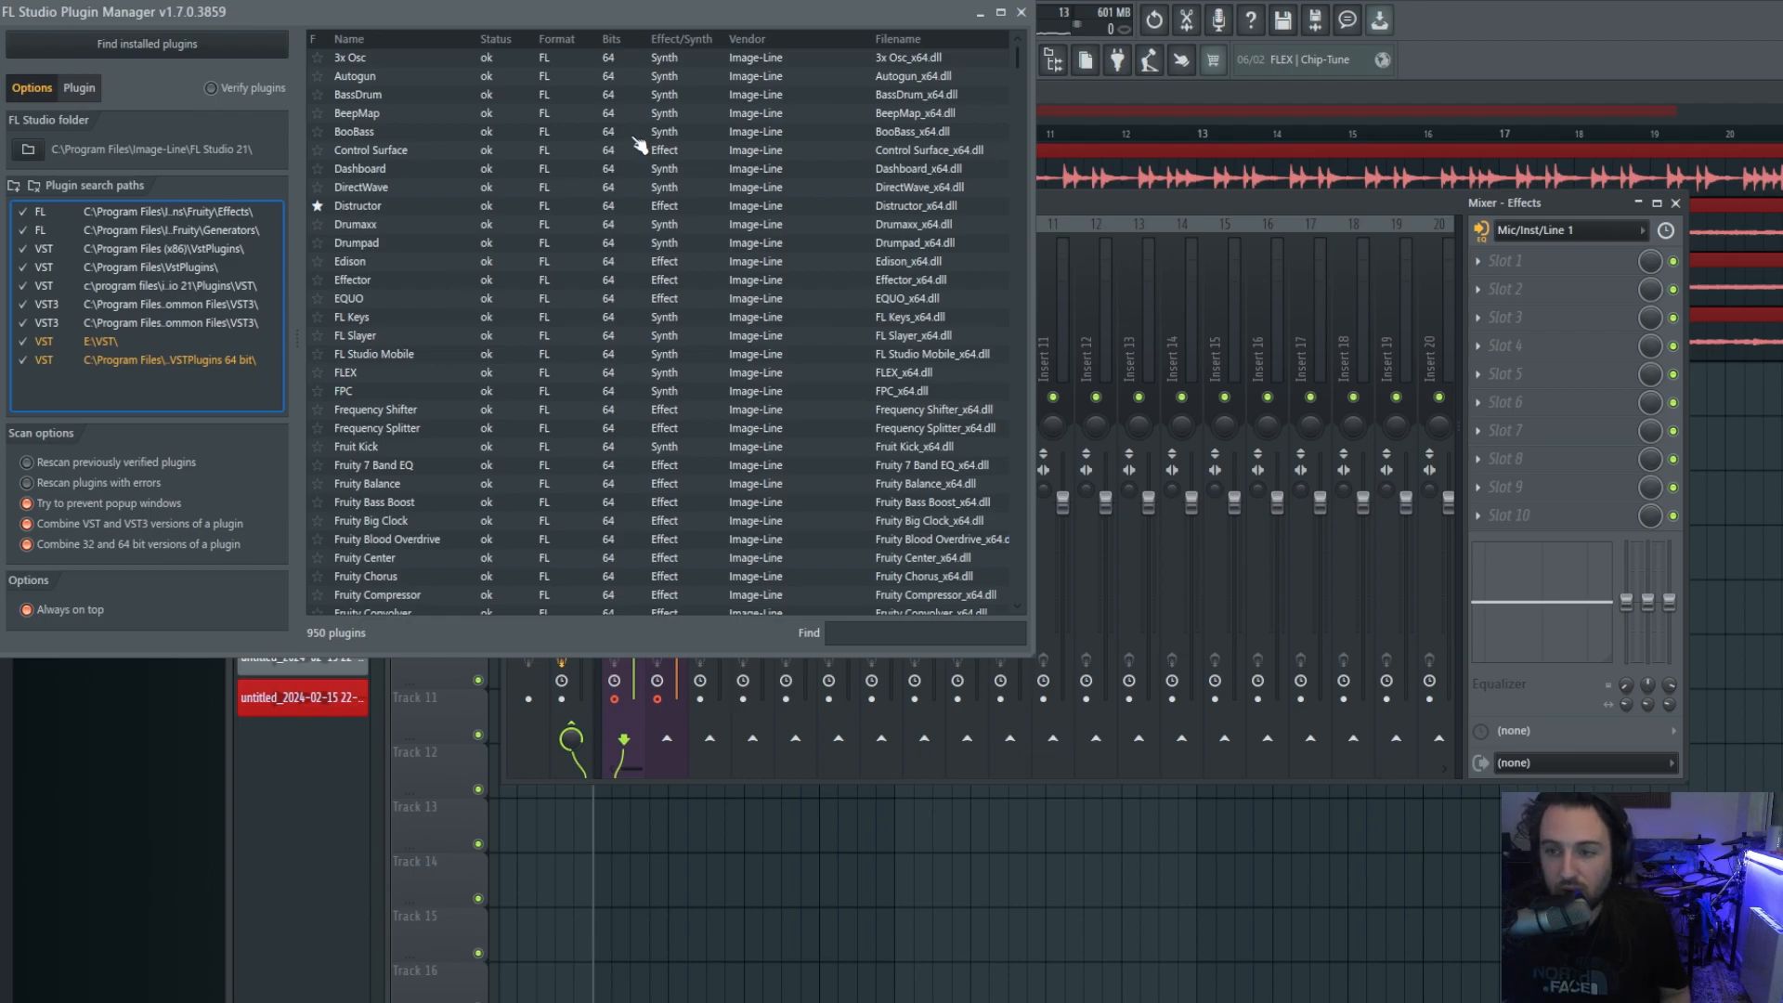
pyautogui.click(1021, 13)
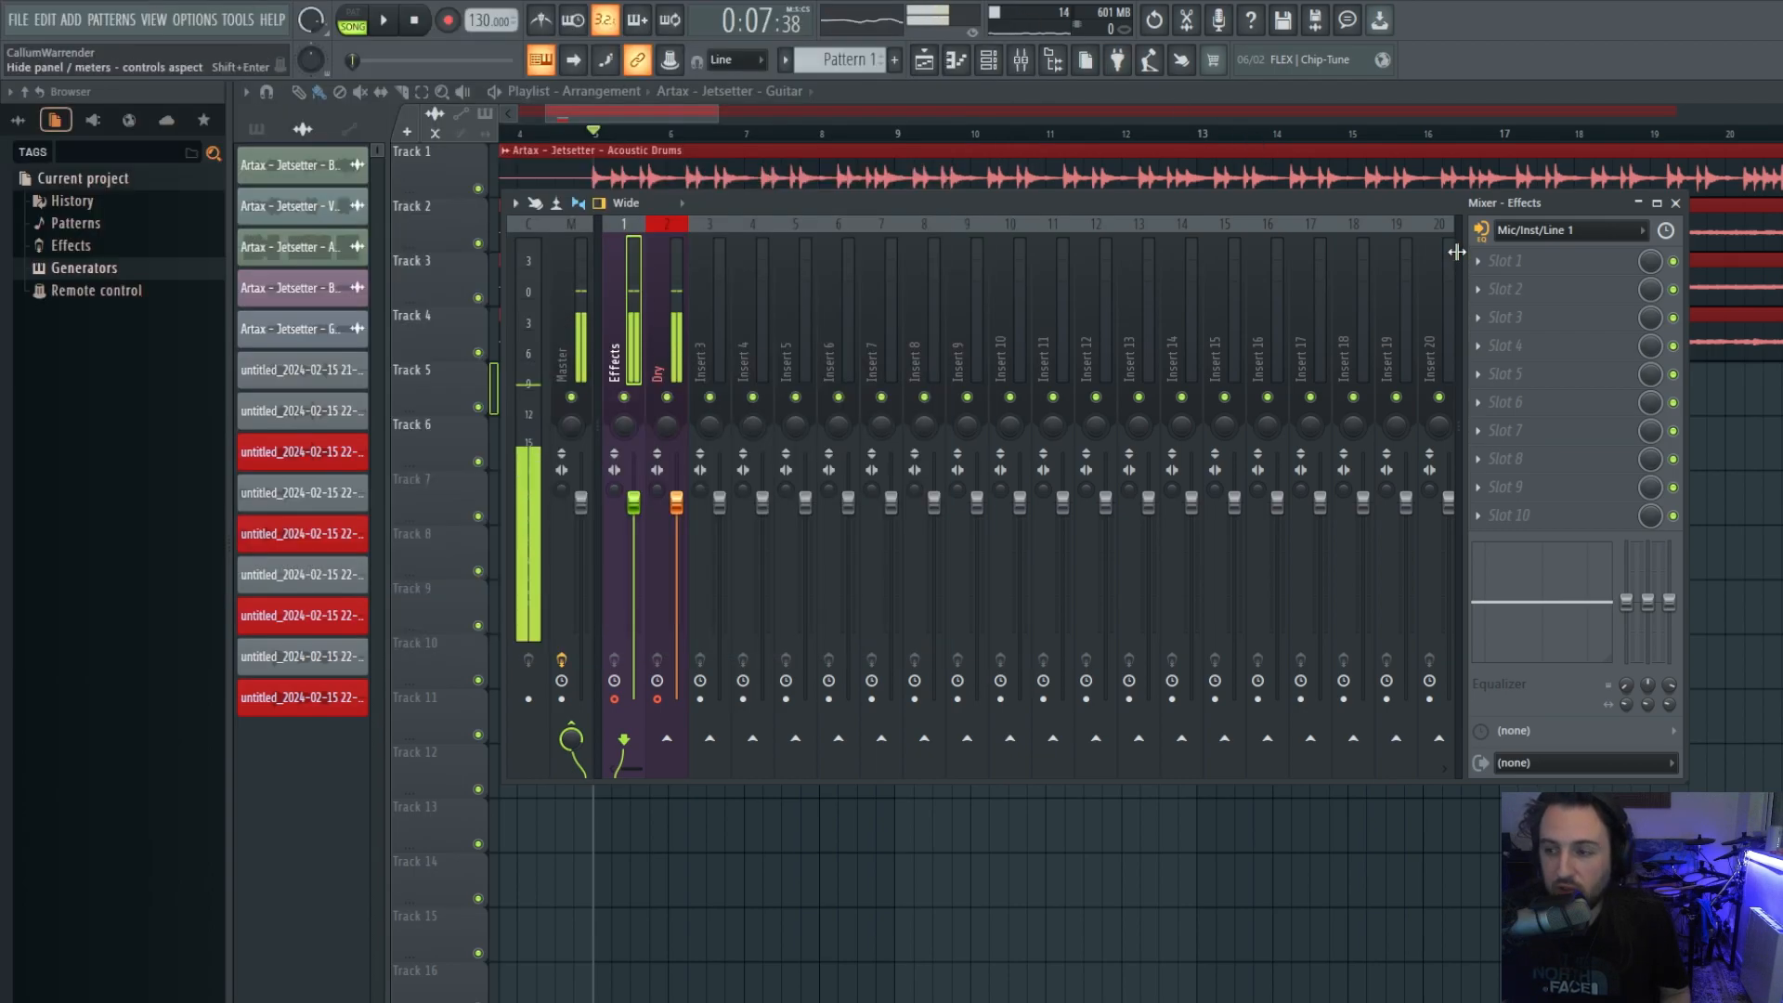
# Open and dismiss Slot 1's plugin list, then open the Slot 2 plugin list.
pyautogui.click(1483, 264)
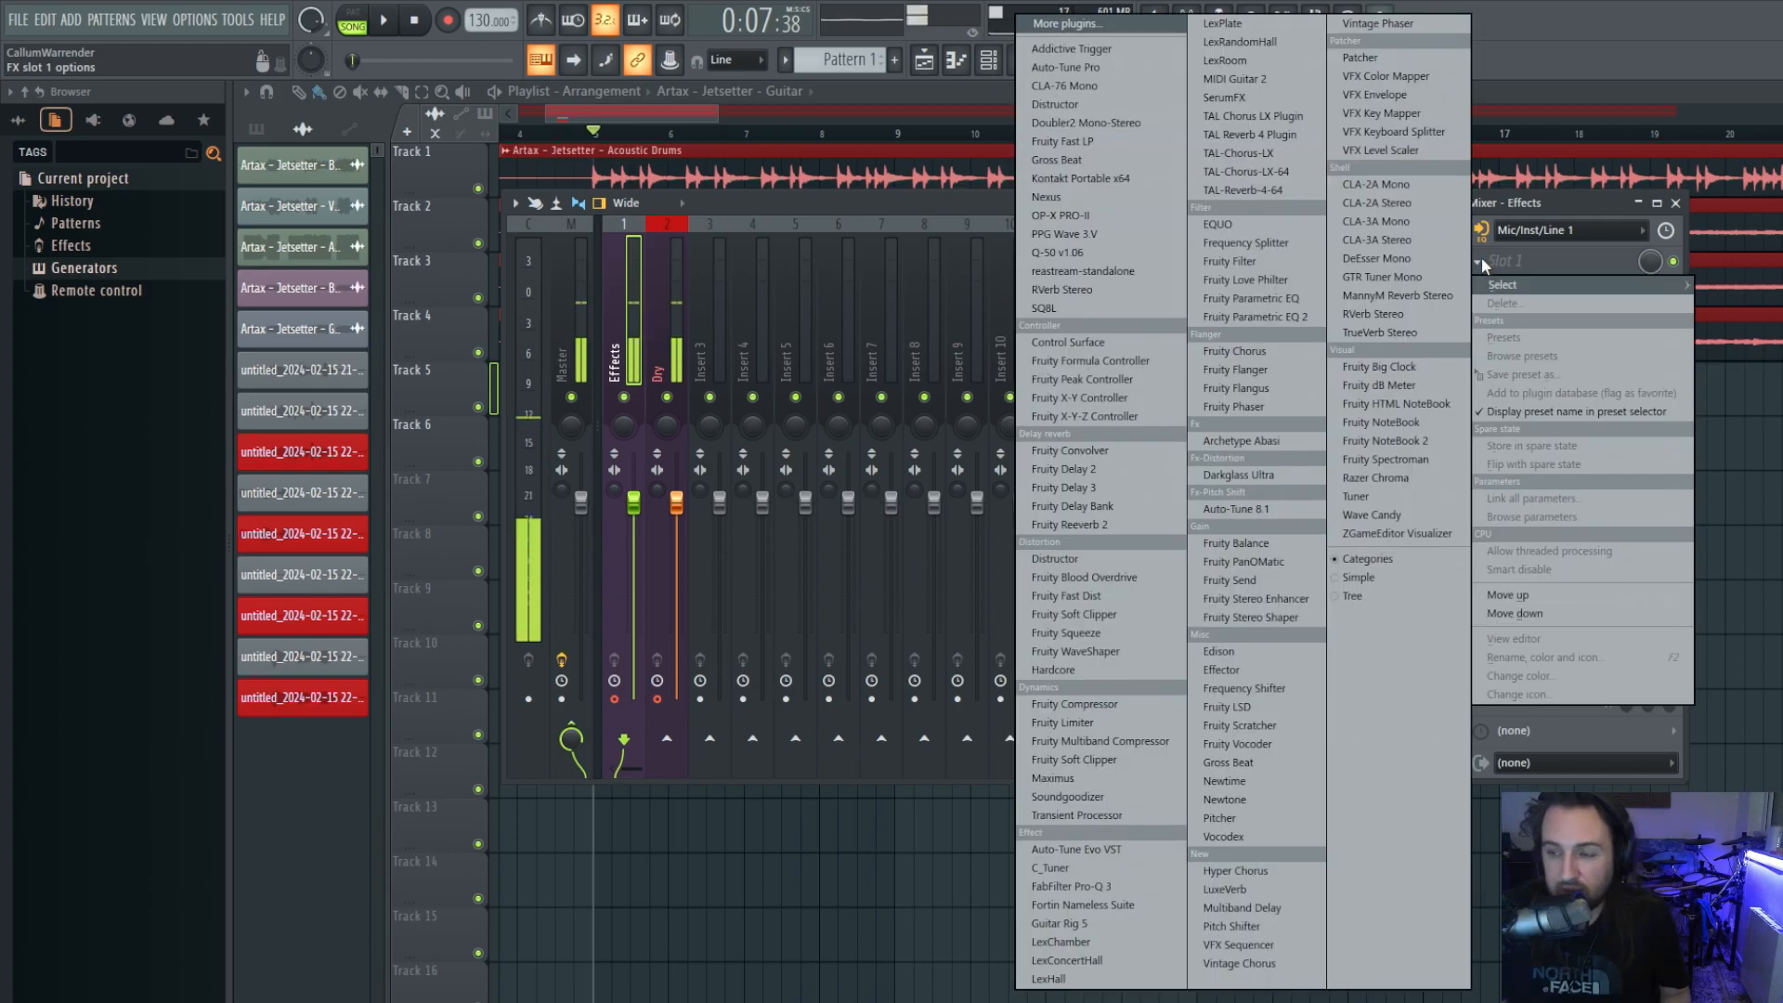
pyautogui.click(1483, 260)
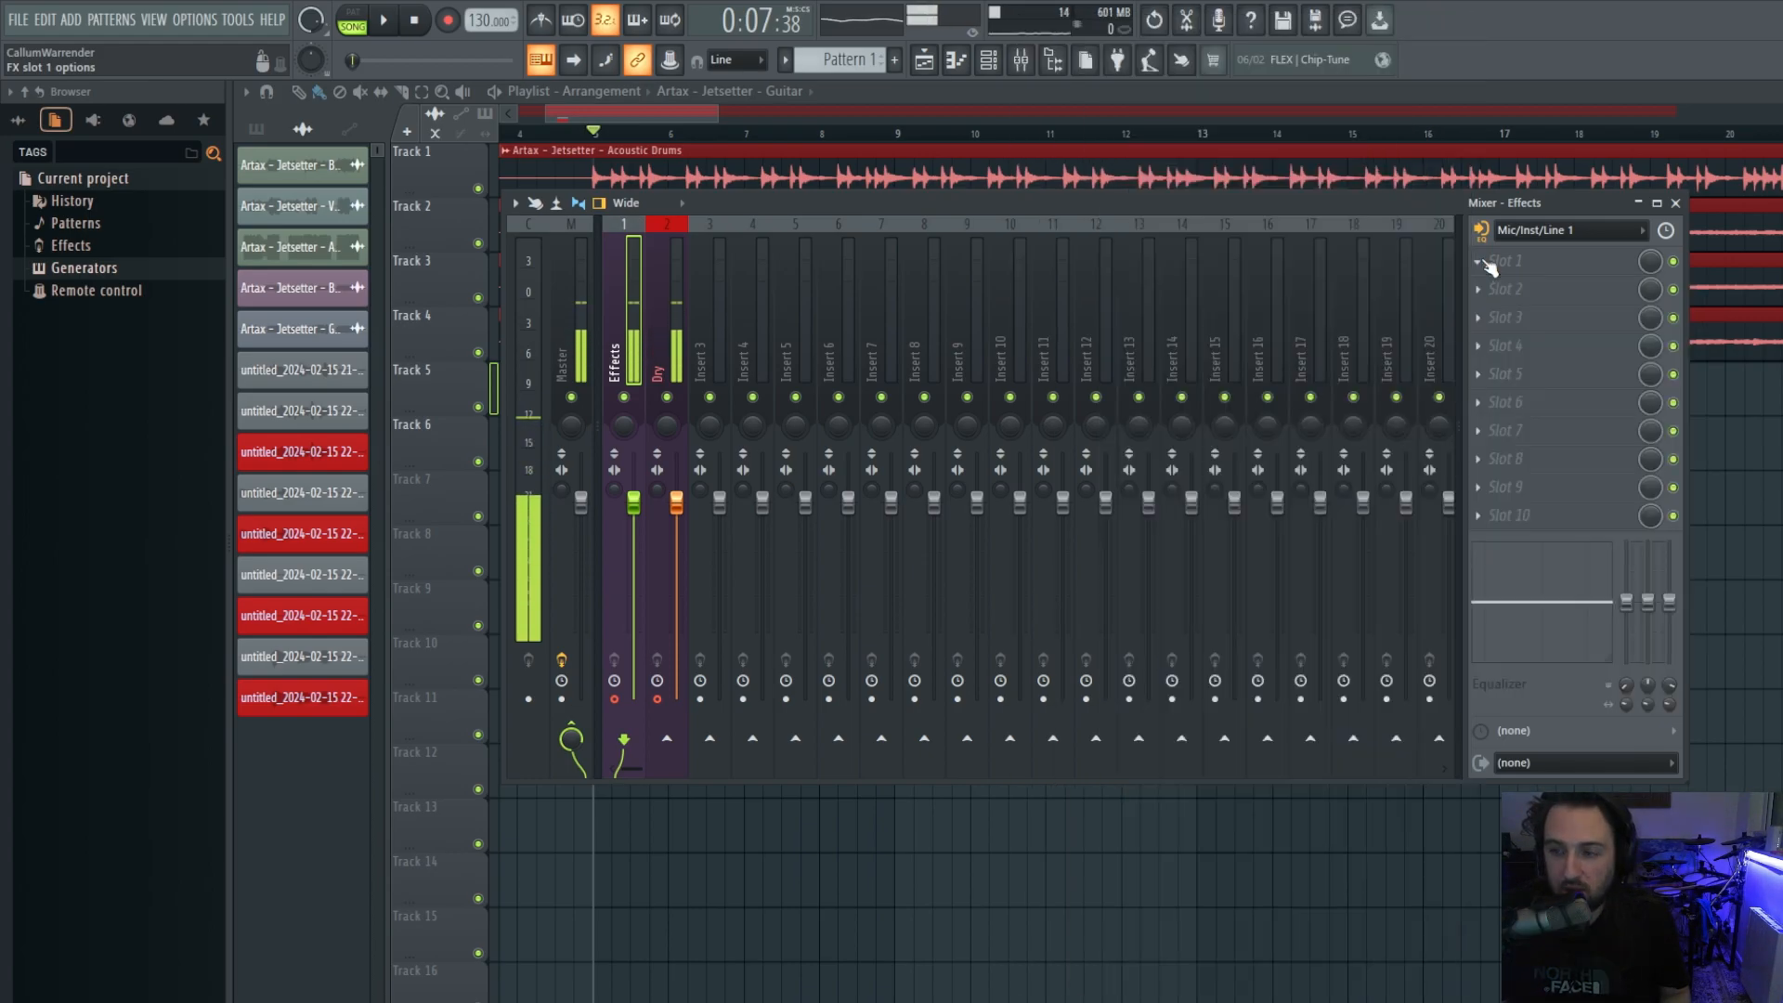
pyautogui.click(1483, 263)
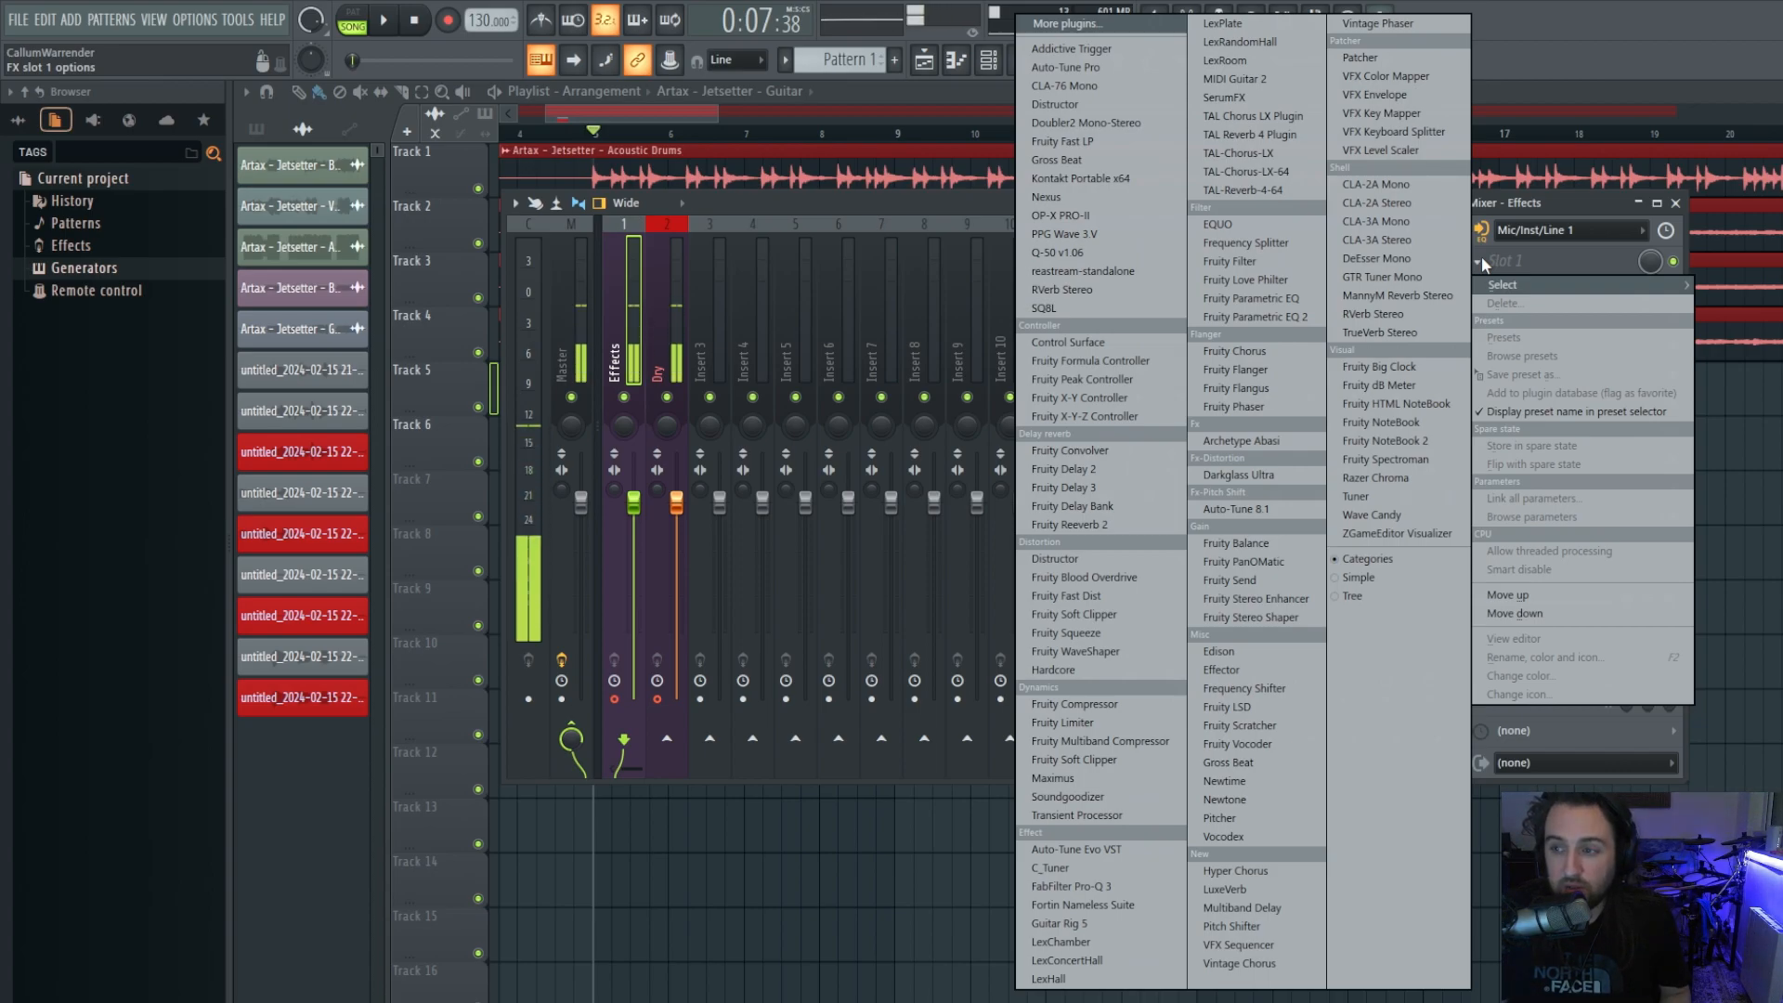
pyautogui.click(1493, 253)
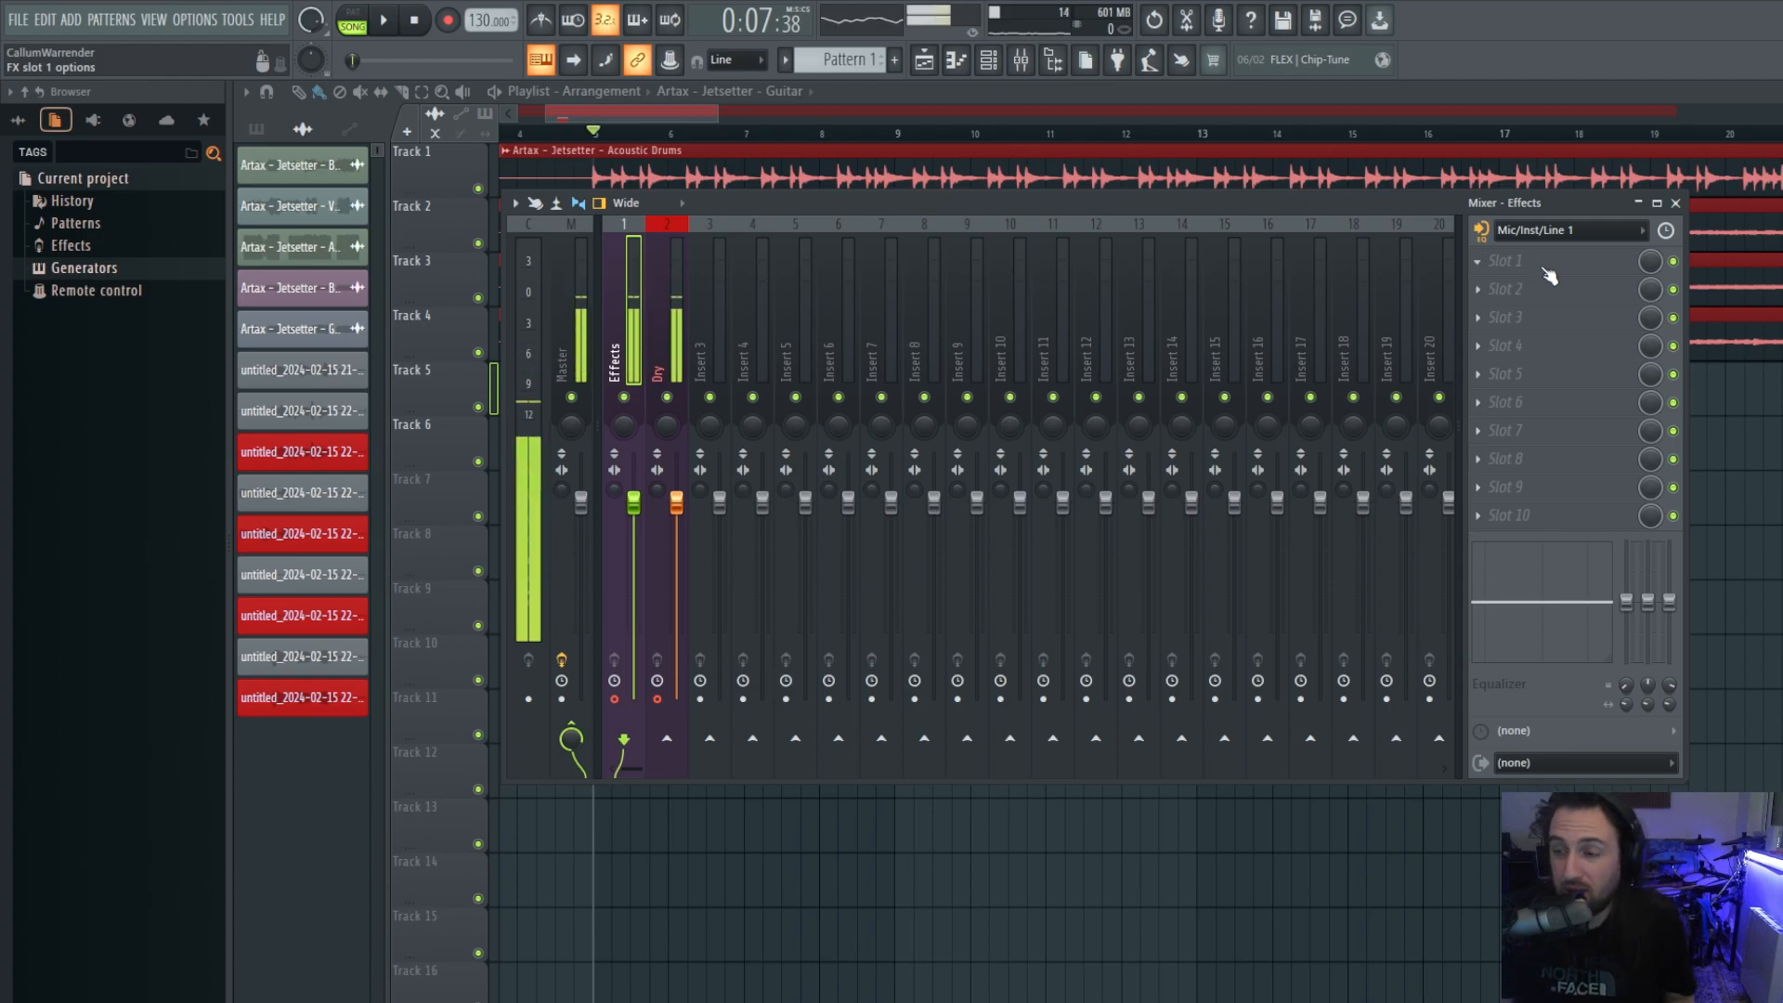
pyautogui.click(1481, 292)
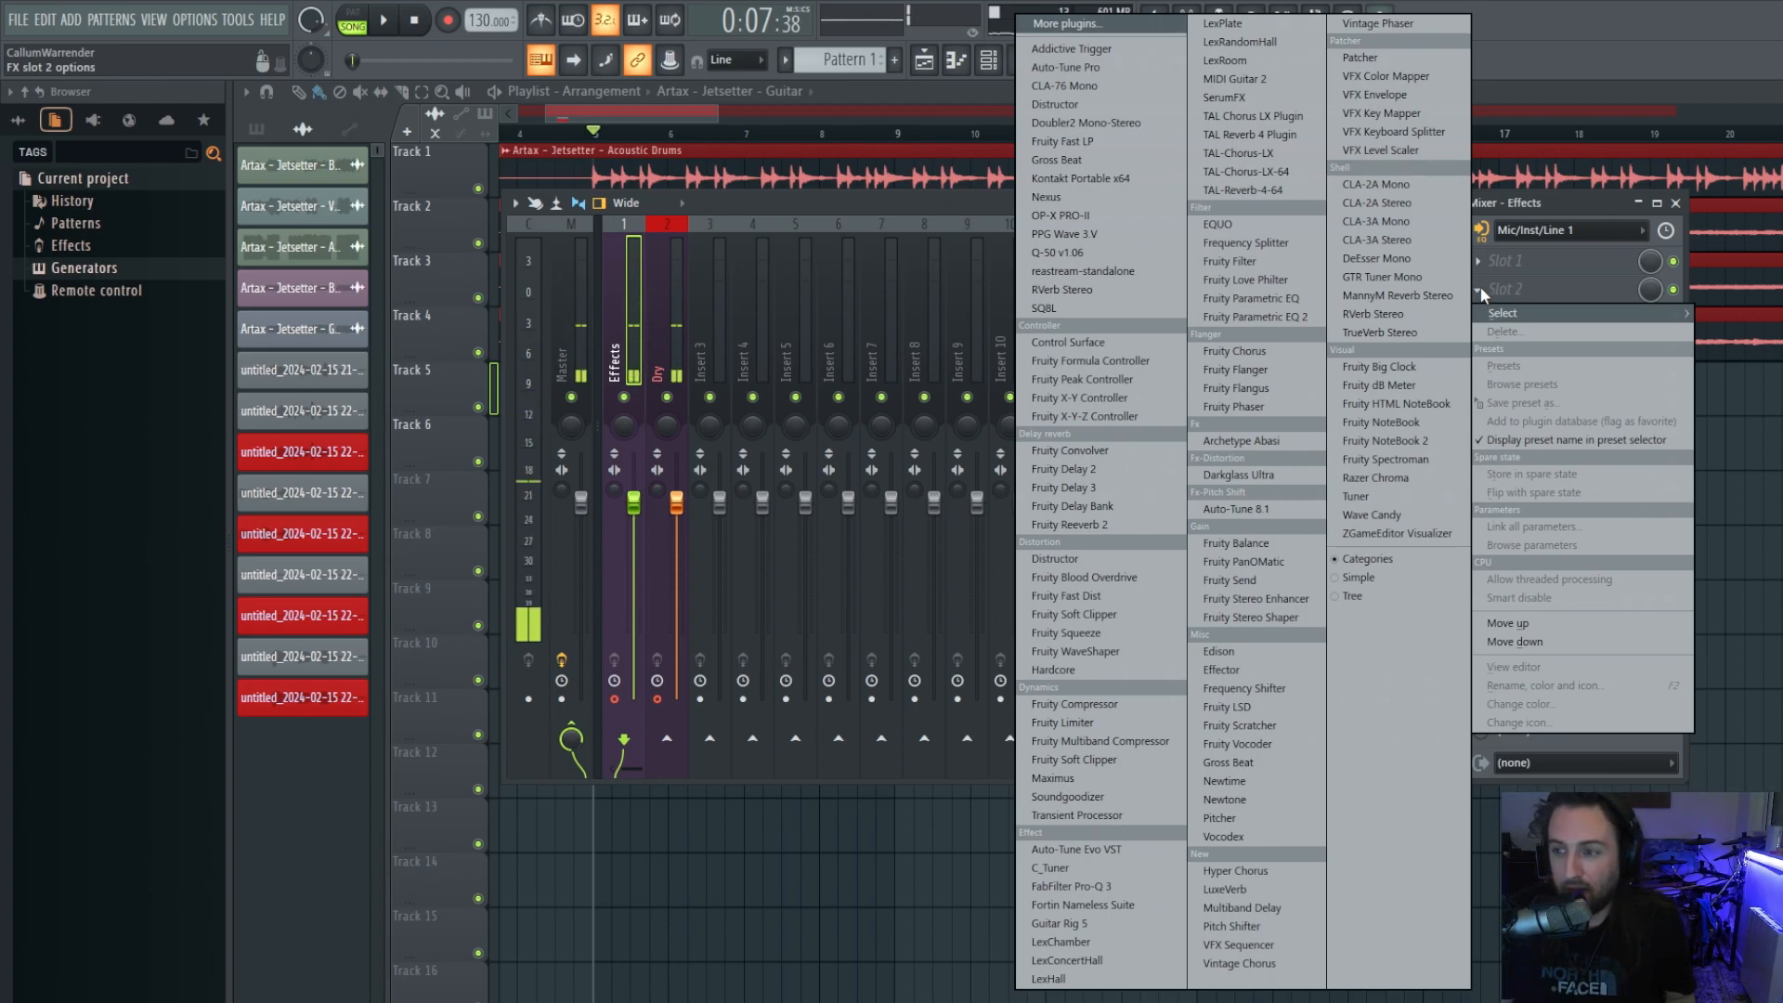
# Load CLA-76 Mono into slot 2 and move its window to the right of the mixer strips.
pyautogui.click(1092, 82)
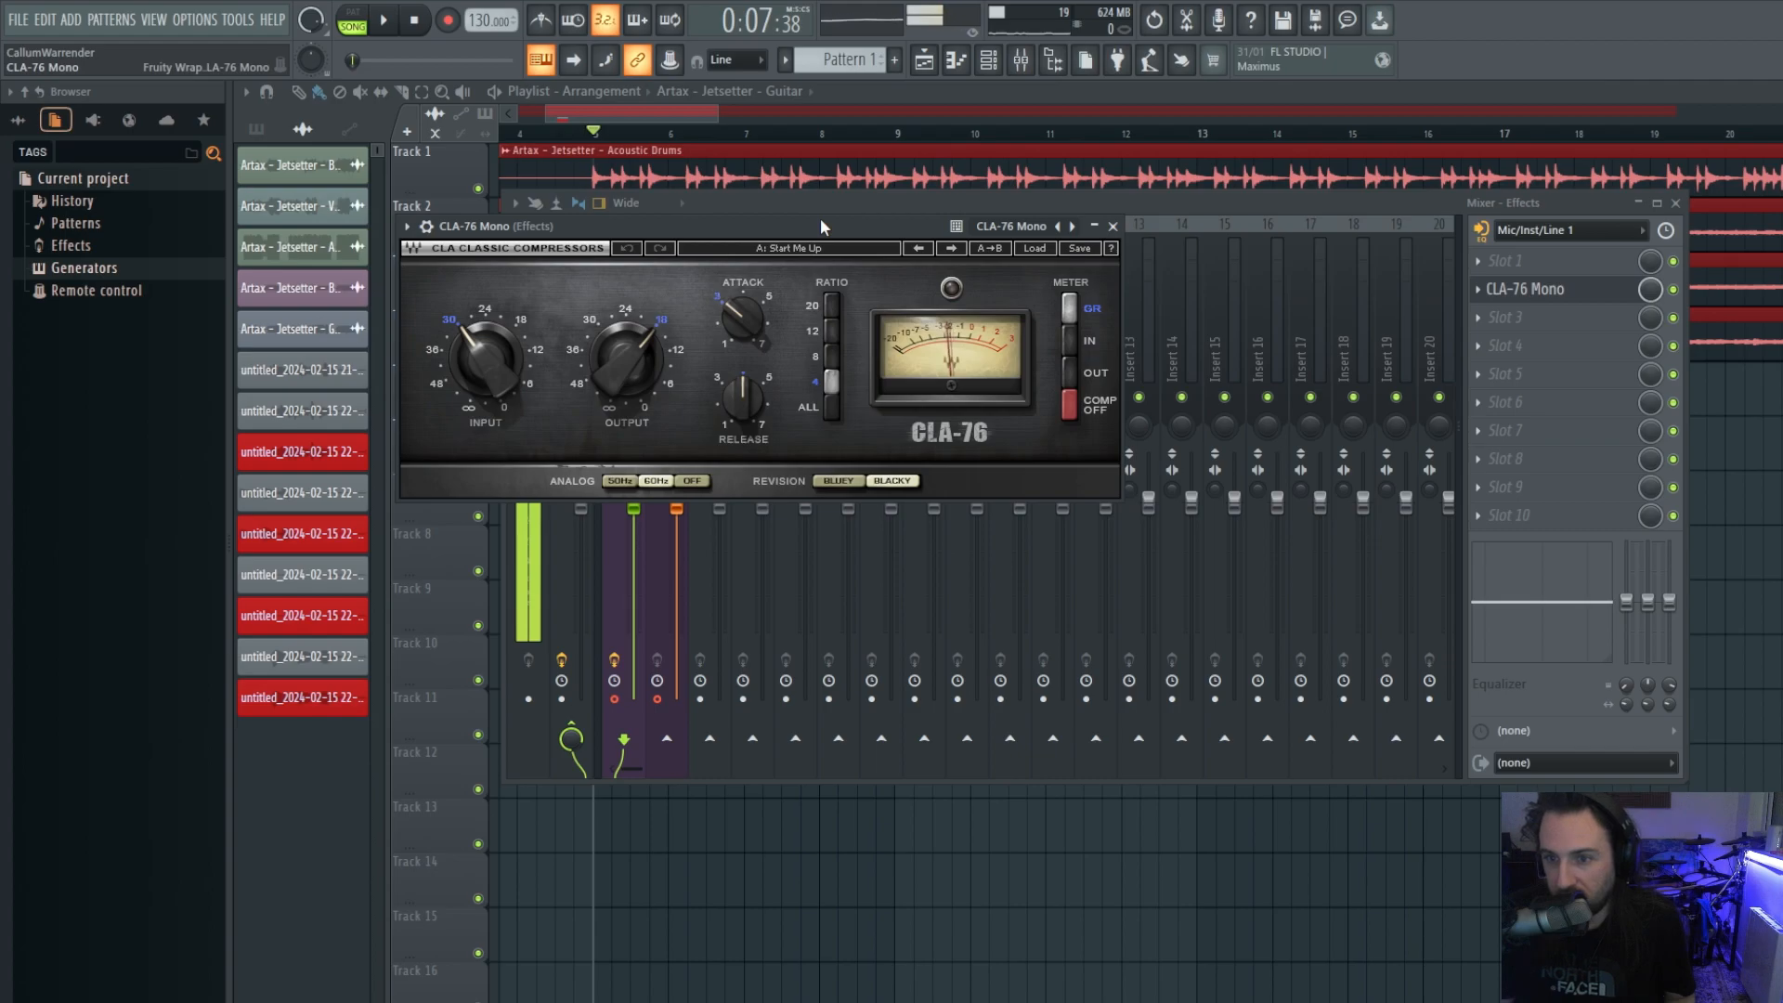
pyautogui.moveTo(821, 218); pyautogui.dragTo(922, 357)
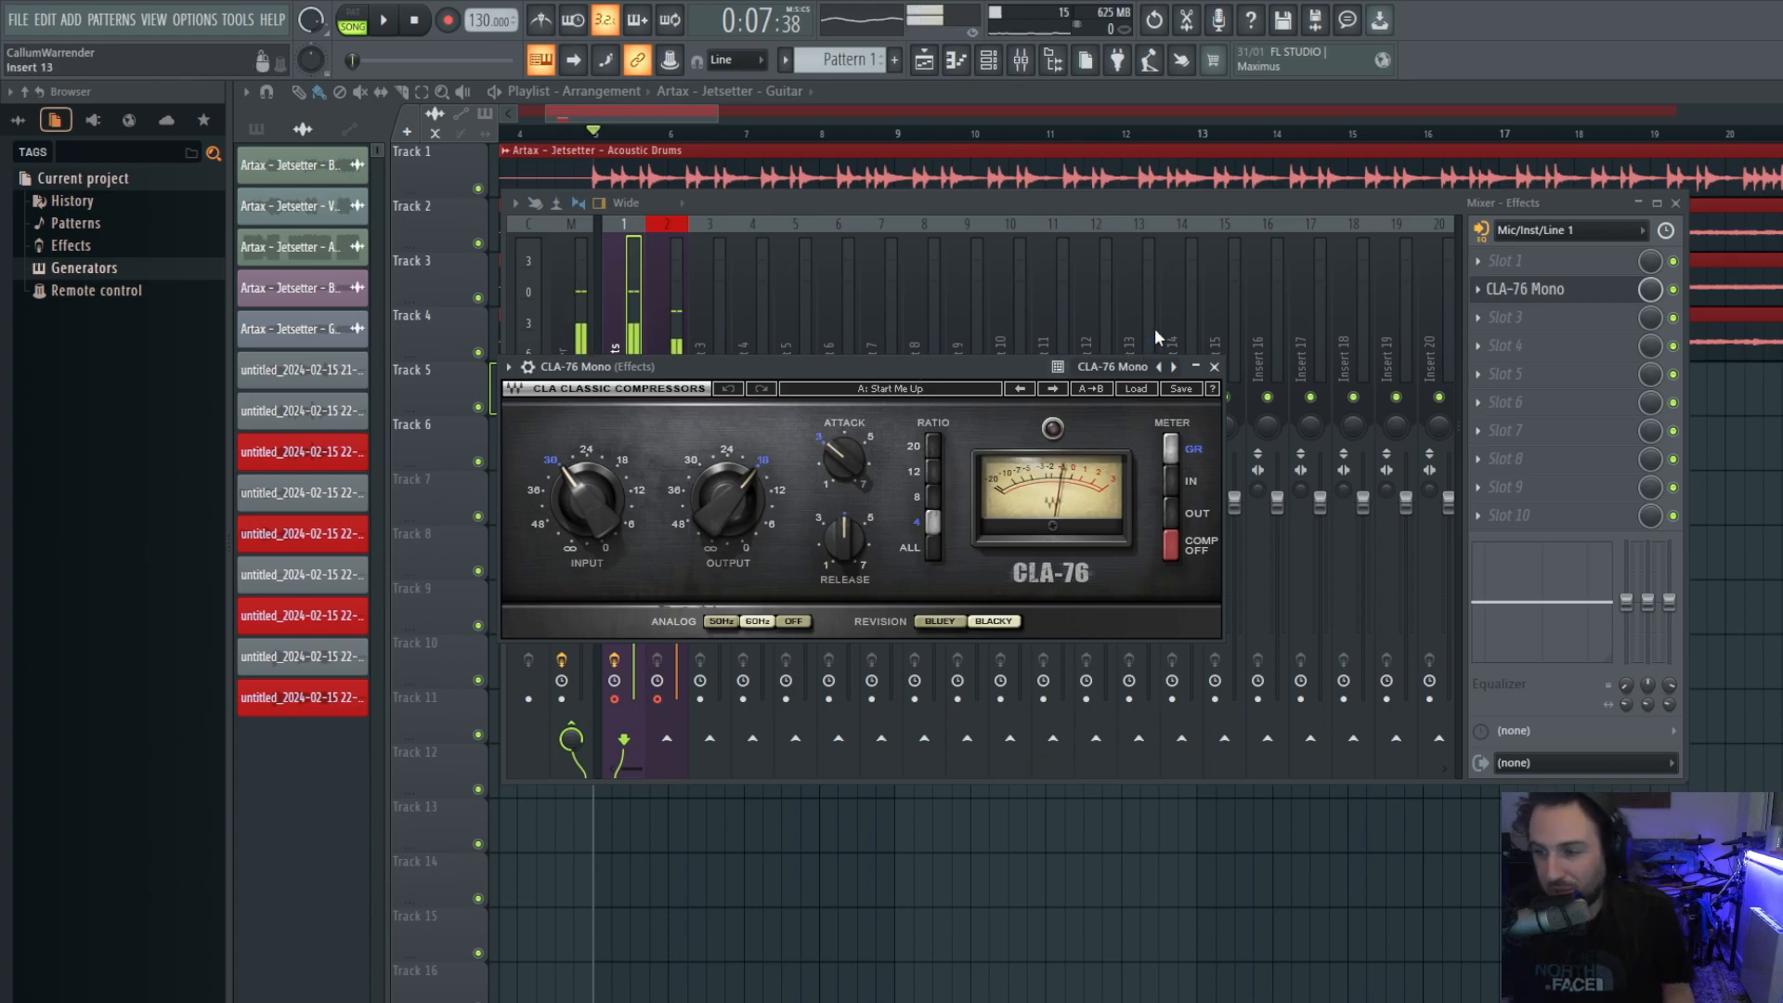
pyautogui.moveTo(930, 367); pyautogui.dragTo(1053, 386)
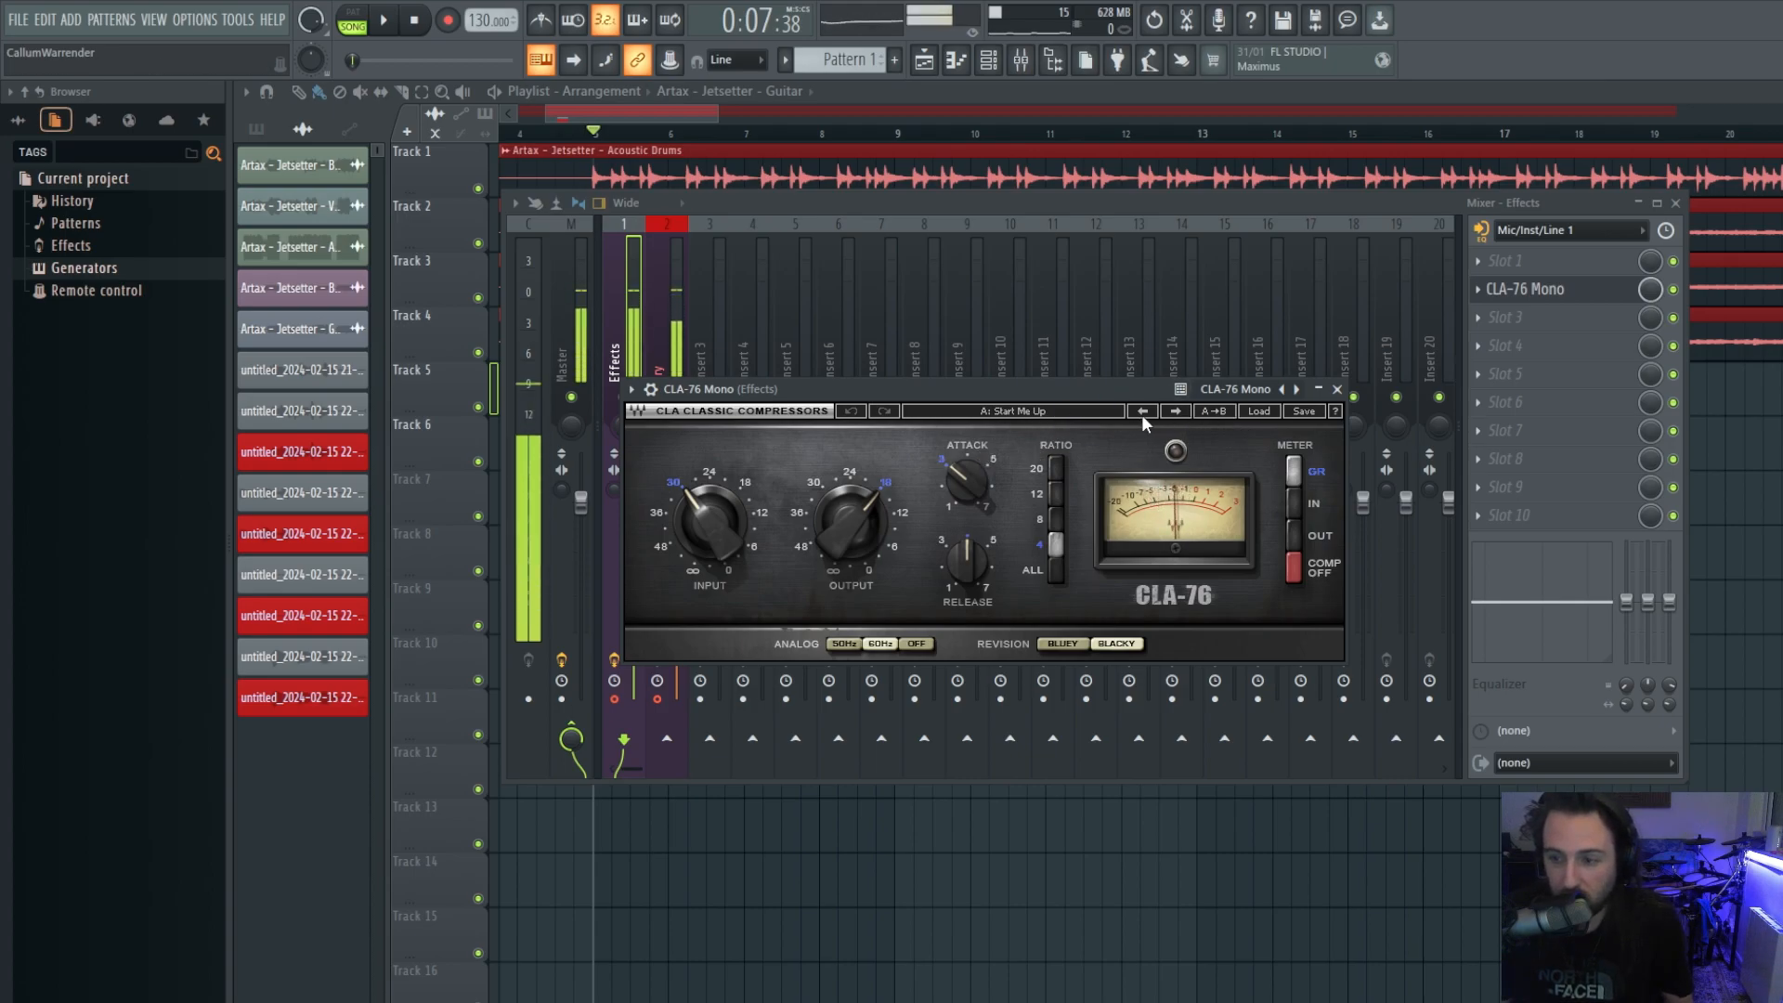
# Try the CLA-76's B settings and presets, return to Start Me Up, and close it.
pyautogui.click(1174, 413)
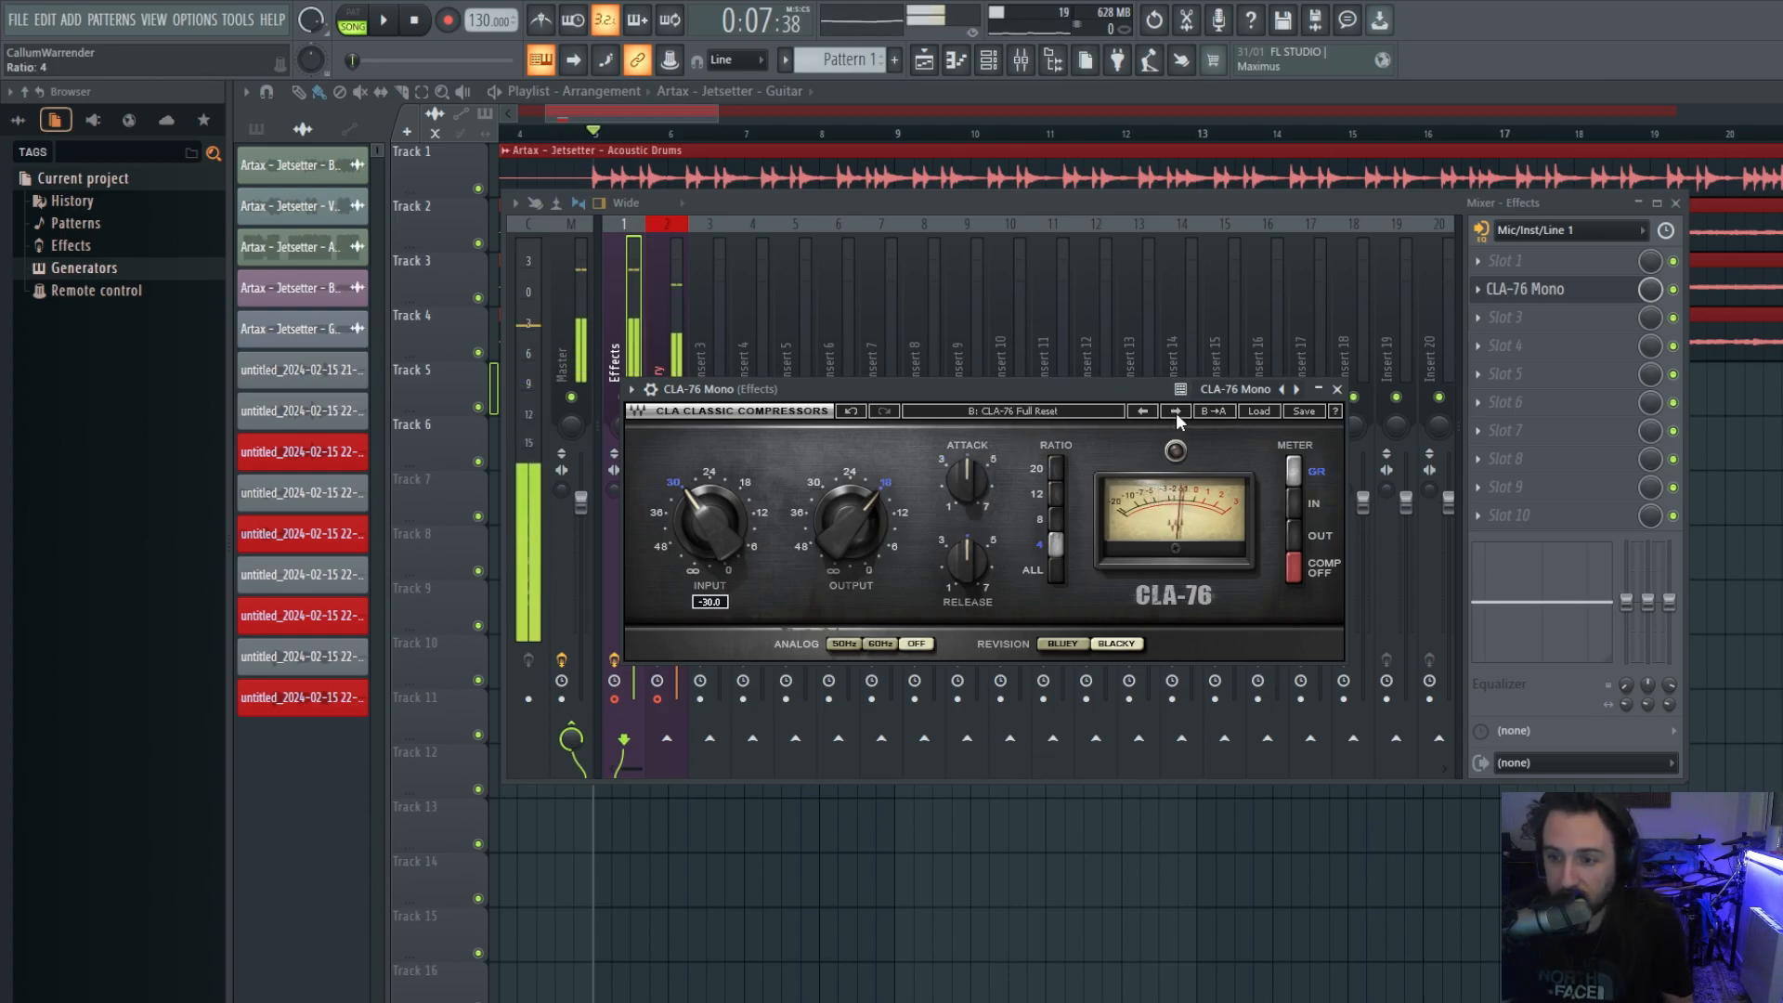
pyautogui.click(1176, 413)
pyautogui.click(1141, 407)
pyautogui.click(1144, 411)
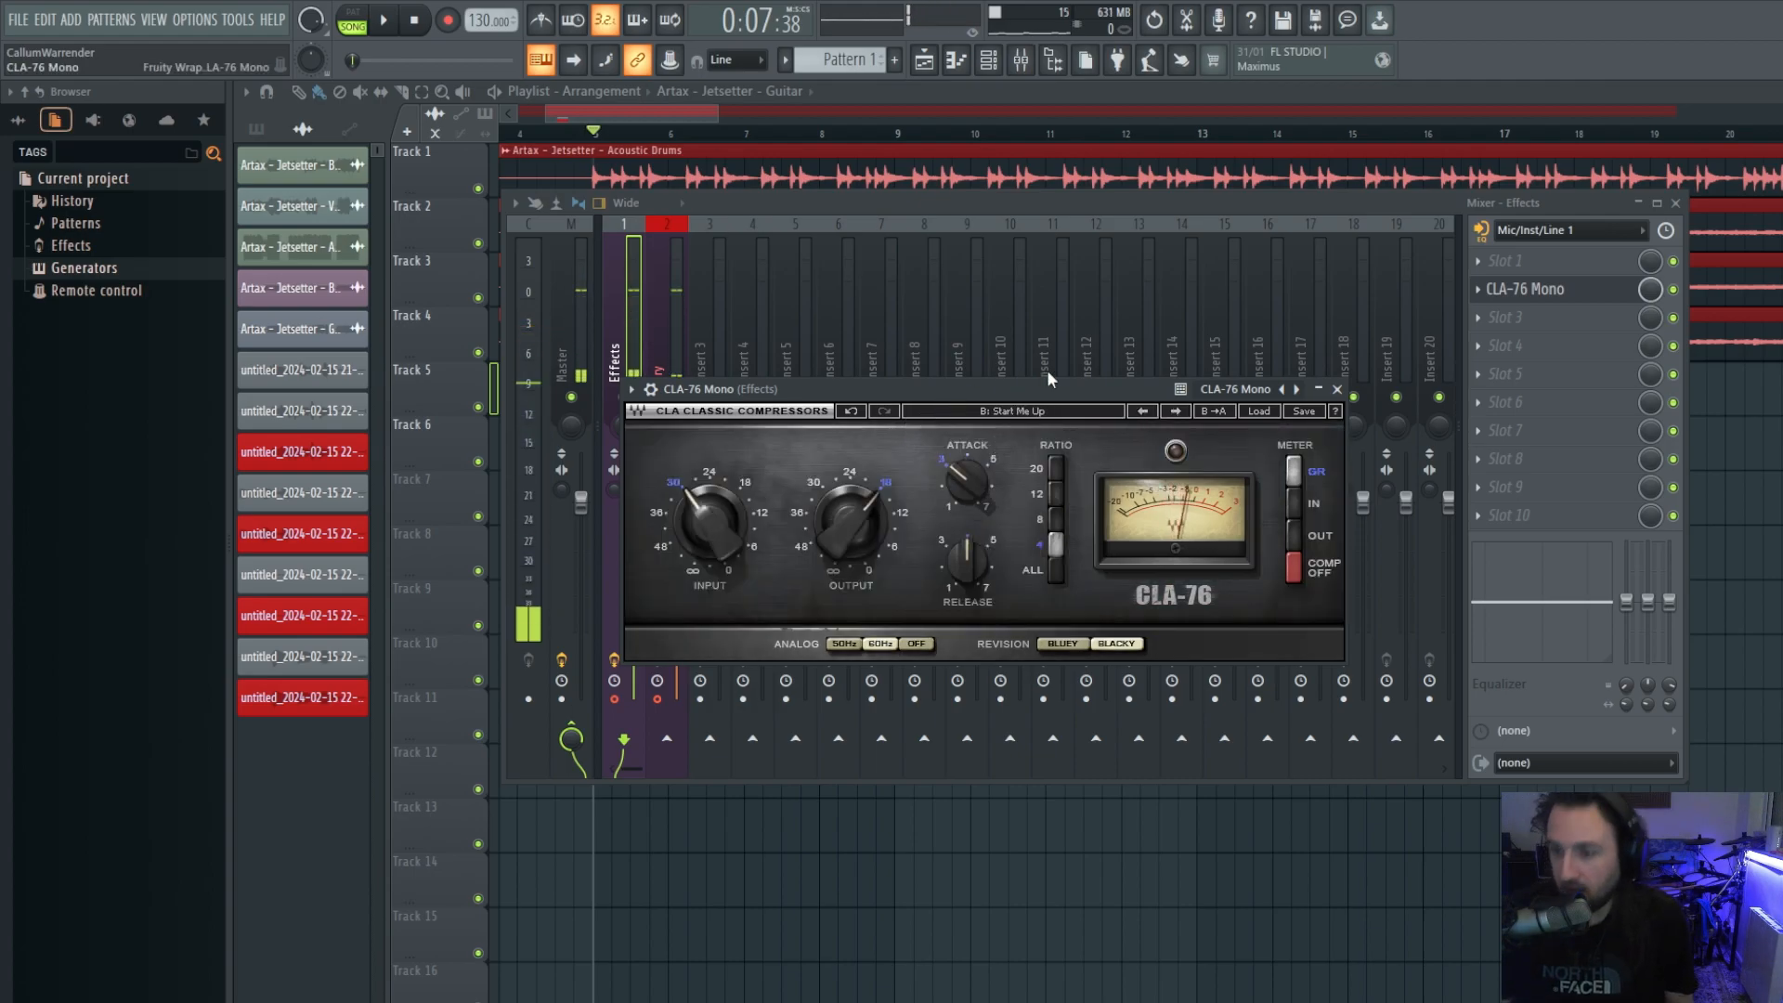
pyautogui.click(1338, 389)
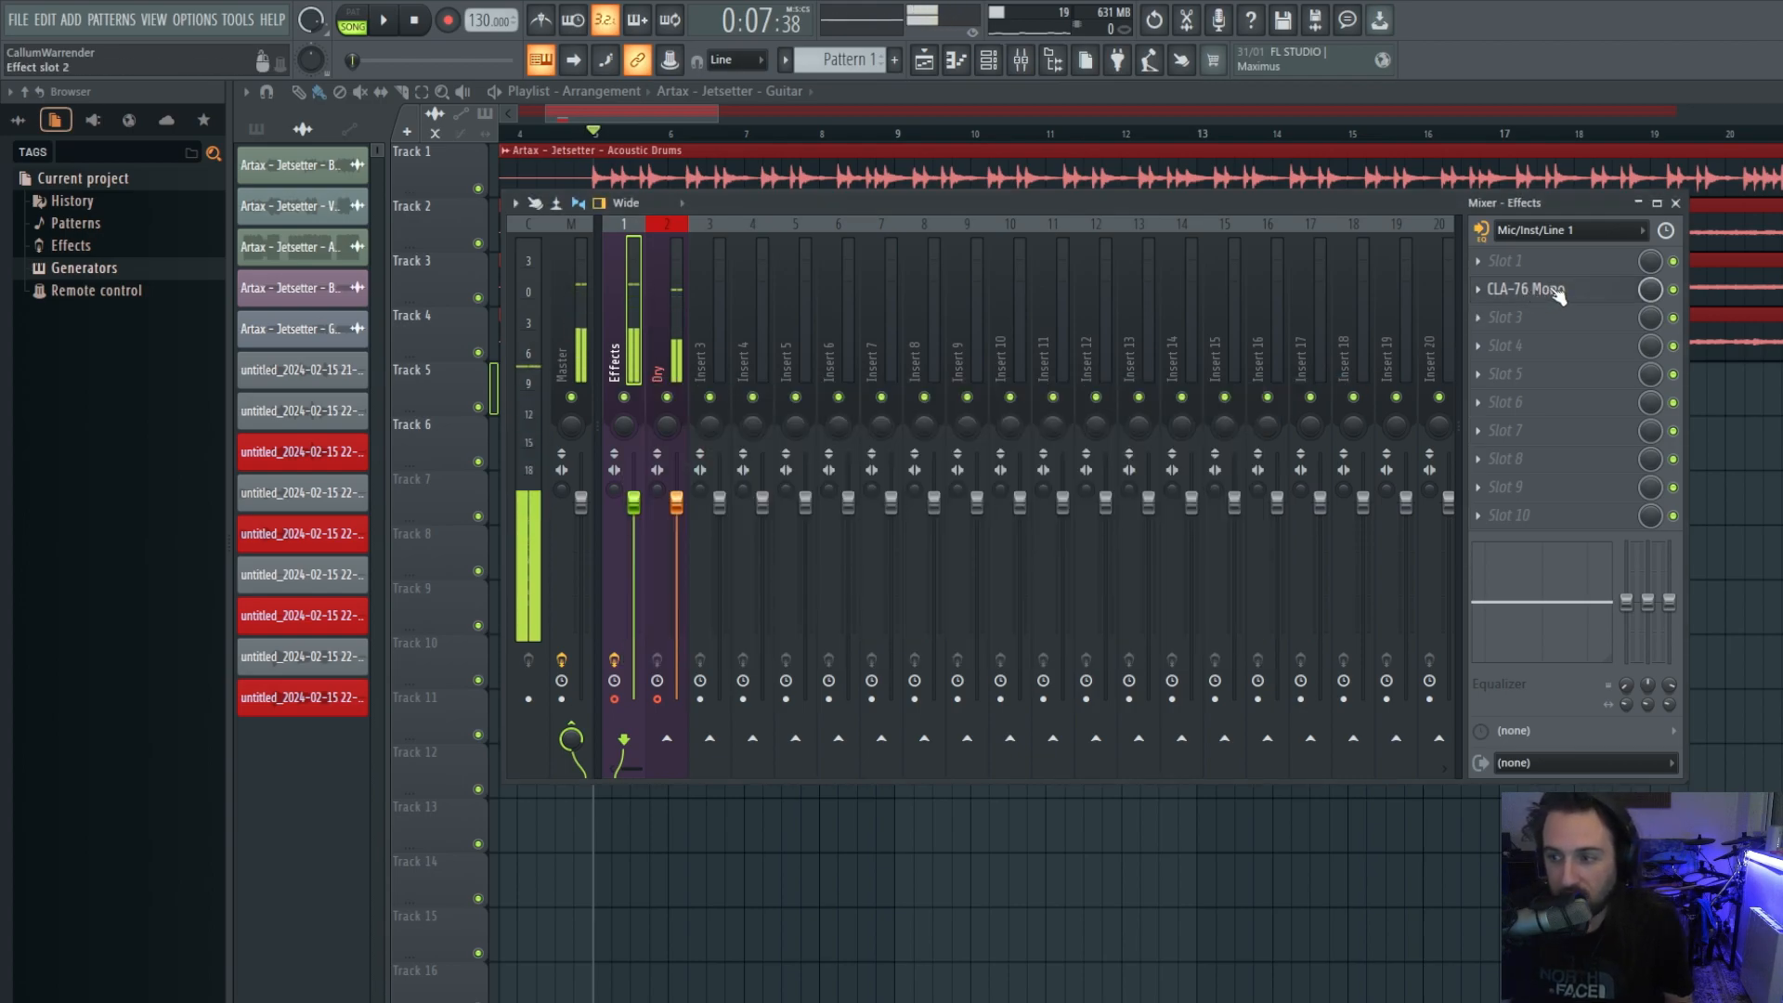
# Save the project, then shift CLA-76 Mono from slot 2 into slot 3 with Alt+arrow keys.
pyautogui.click(1546, 291)
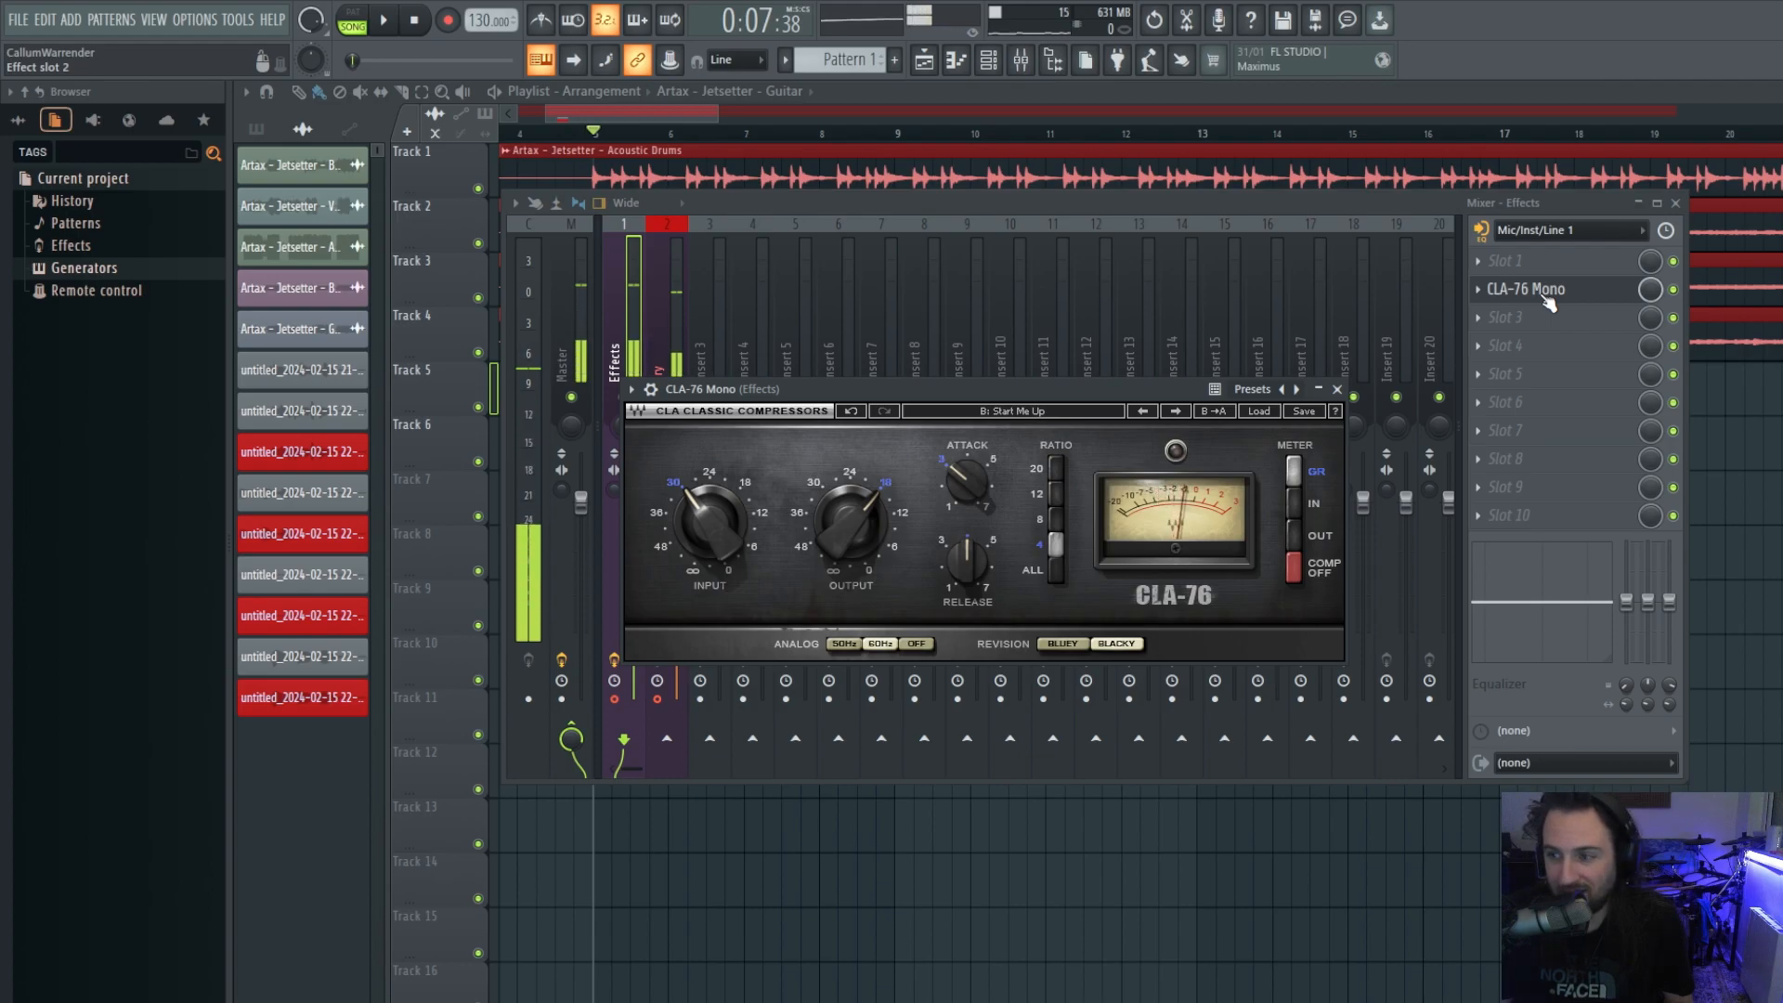
pyautogui.click(1339, 389)
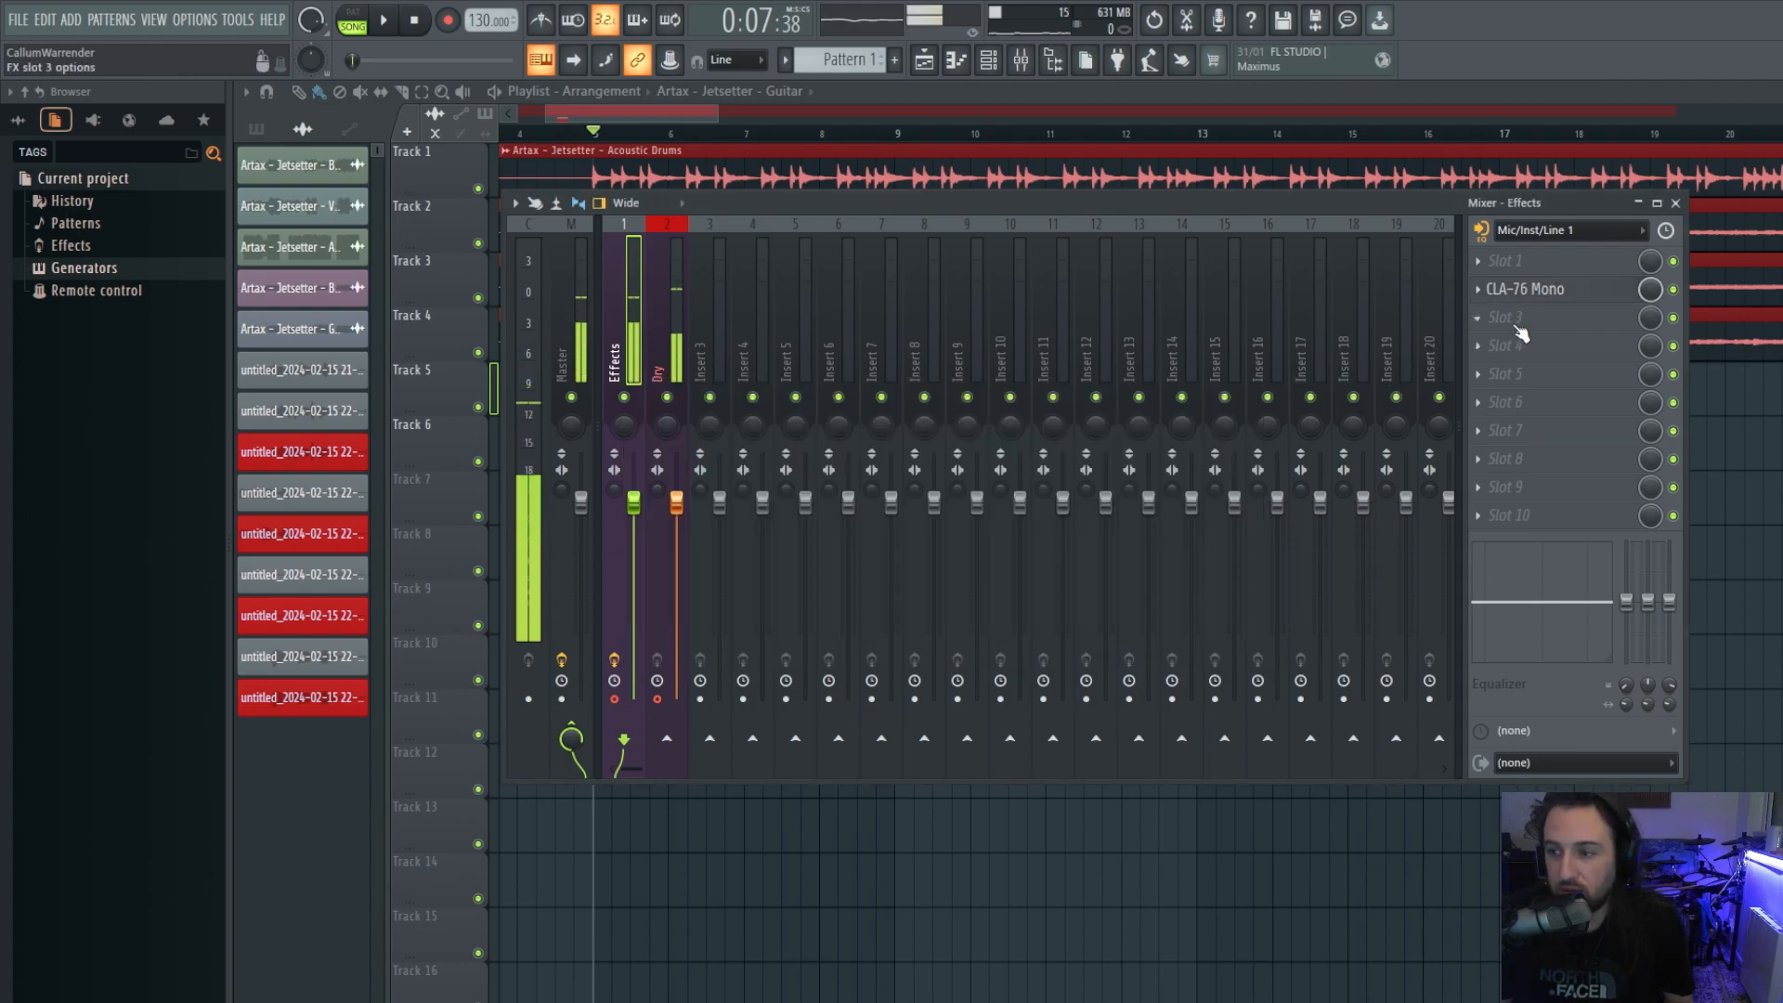
pyautogui.hotkey('ctrl', 's')
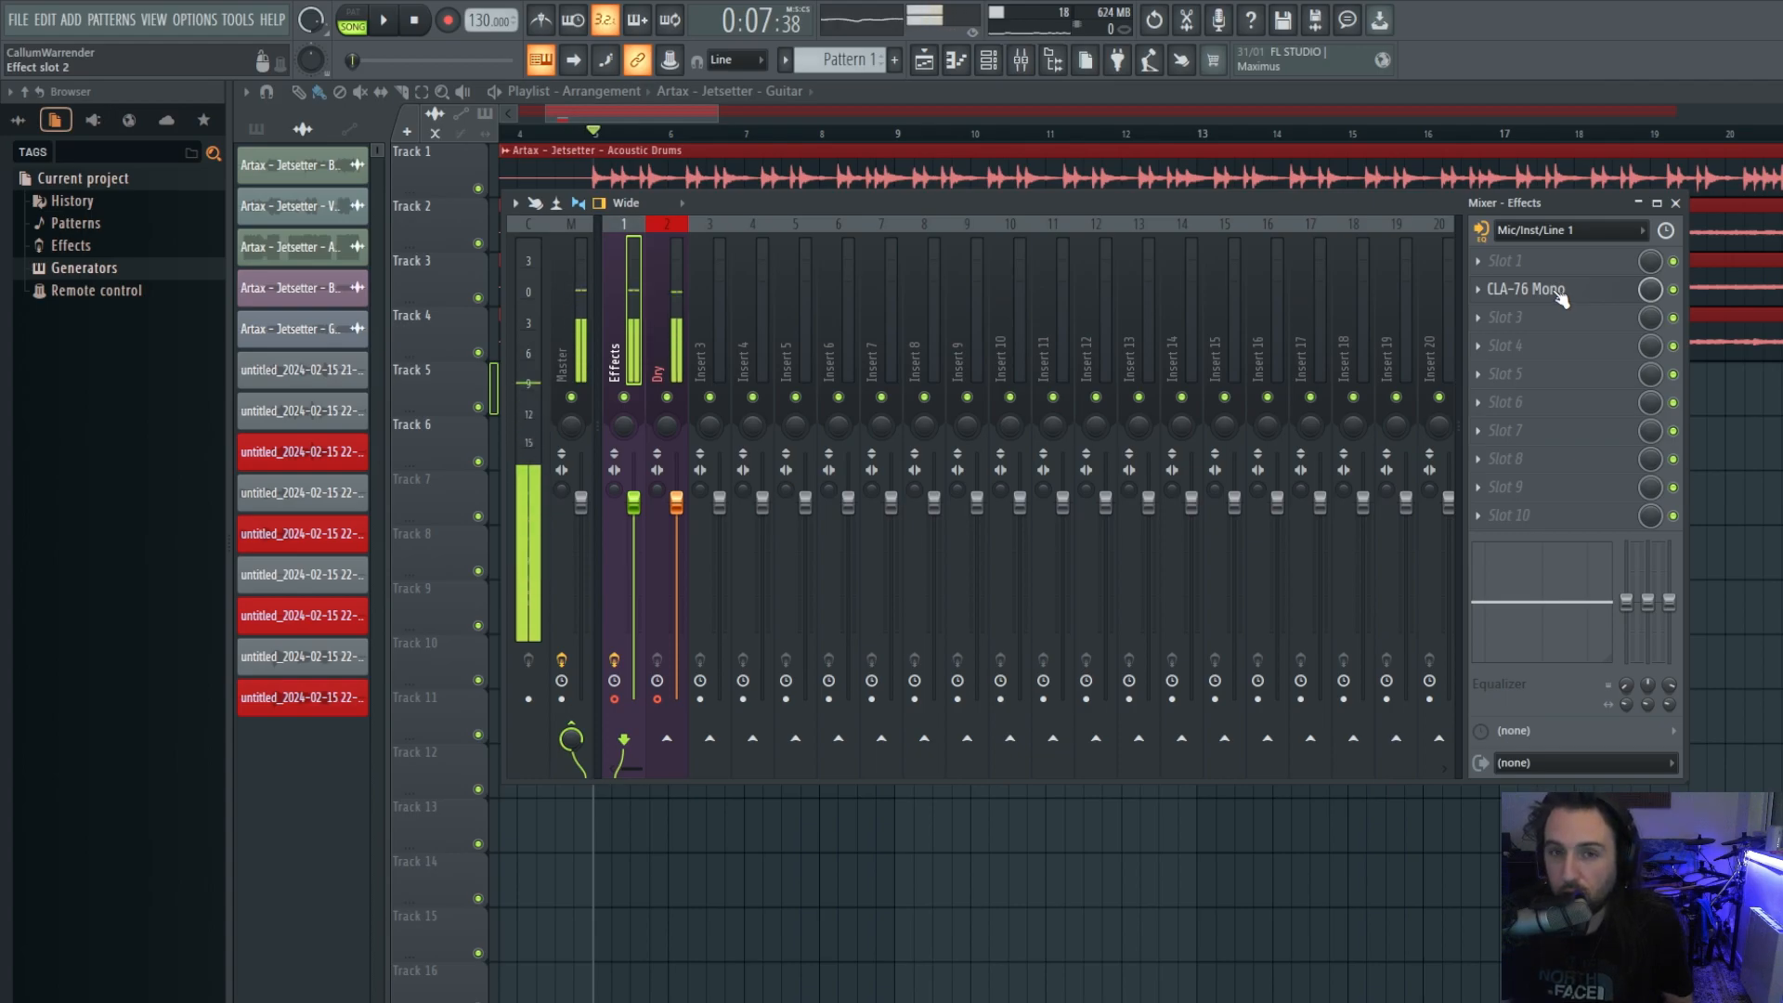
pyautogui.hotkey('alt', 'Down')
pyautogui.hotkey('alt', 'Up')
pyautogui.hotkey('alt', 'Up')
pyautogui.hotkey('alt', 'Down')
pyautogui.hotkey('alt', 'Down')
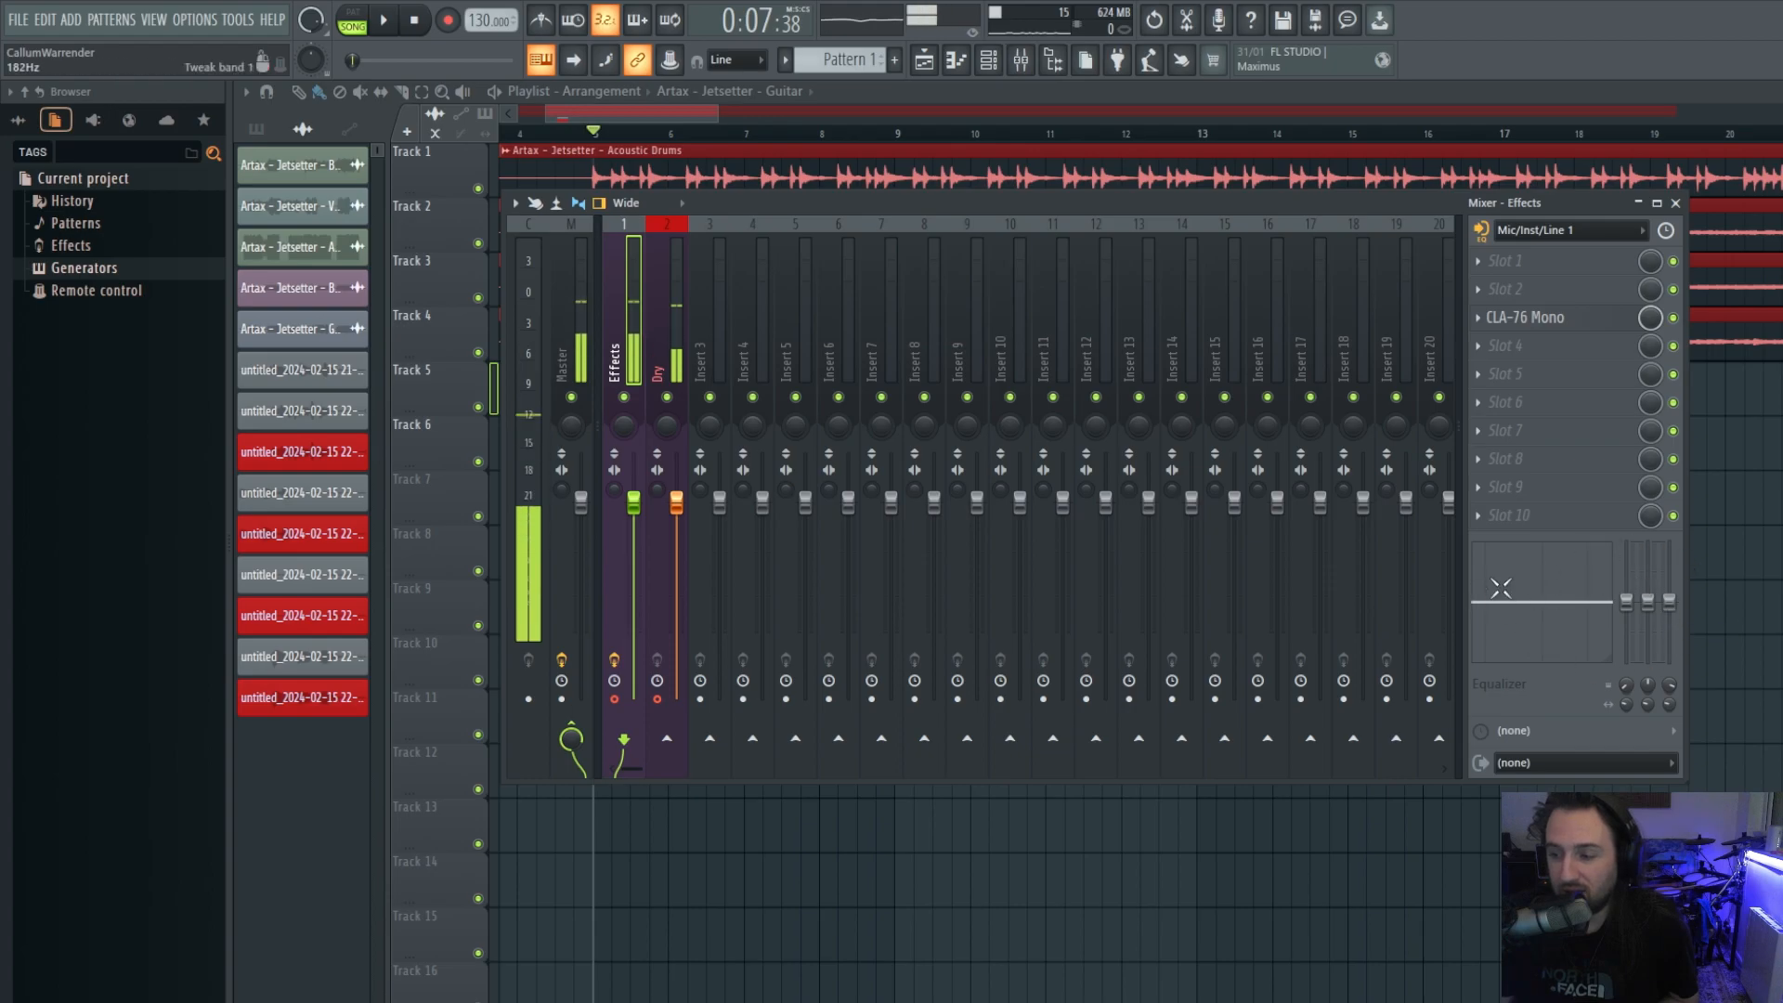
# Cut the insert EQ's low-shelf band around 90Hz, settling near -5.4 dB.
pyautogui.moveTo(1503, 620); pyautogui.dragTo(1493, 639)
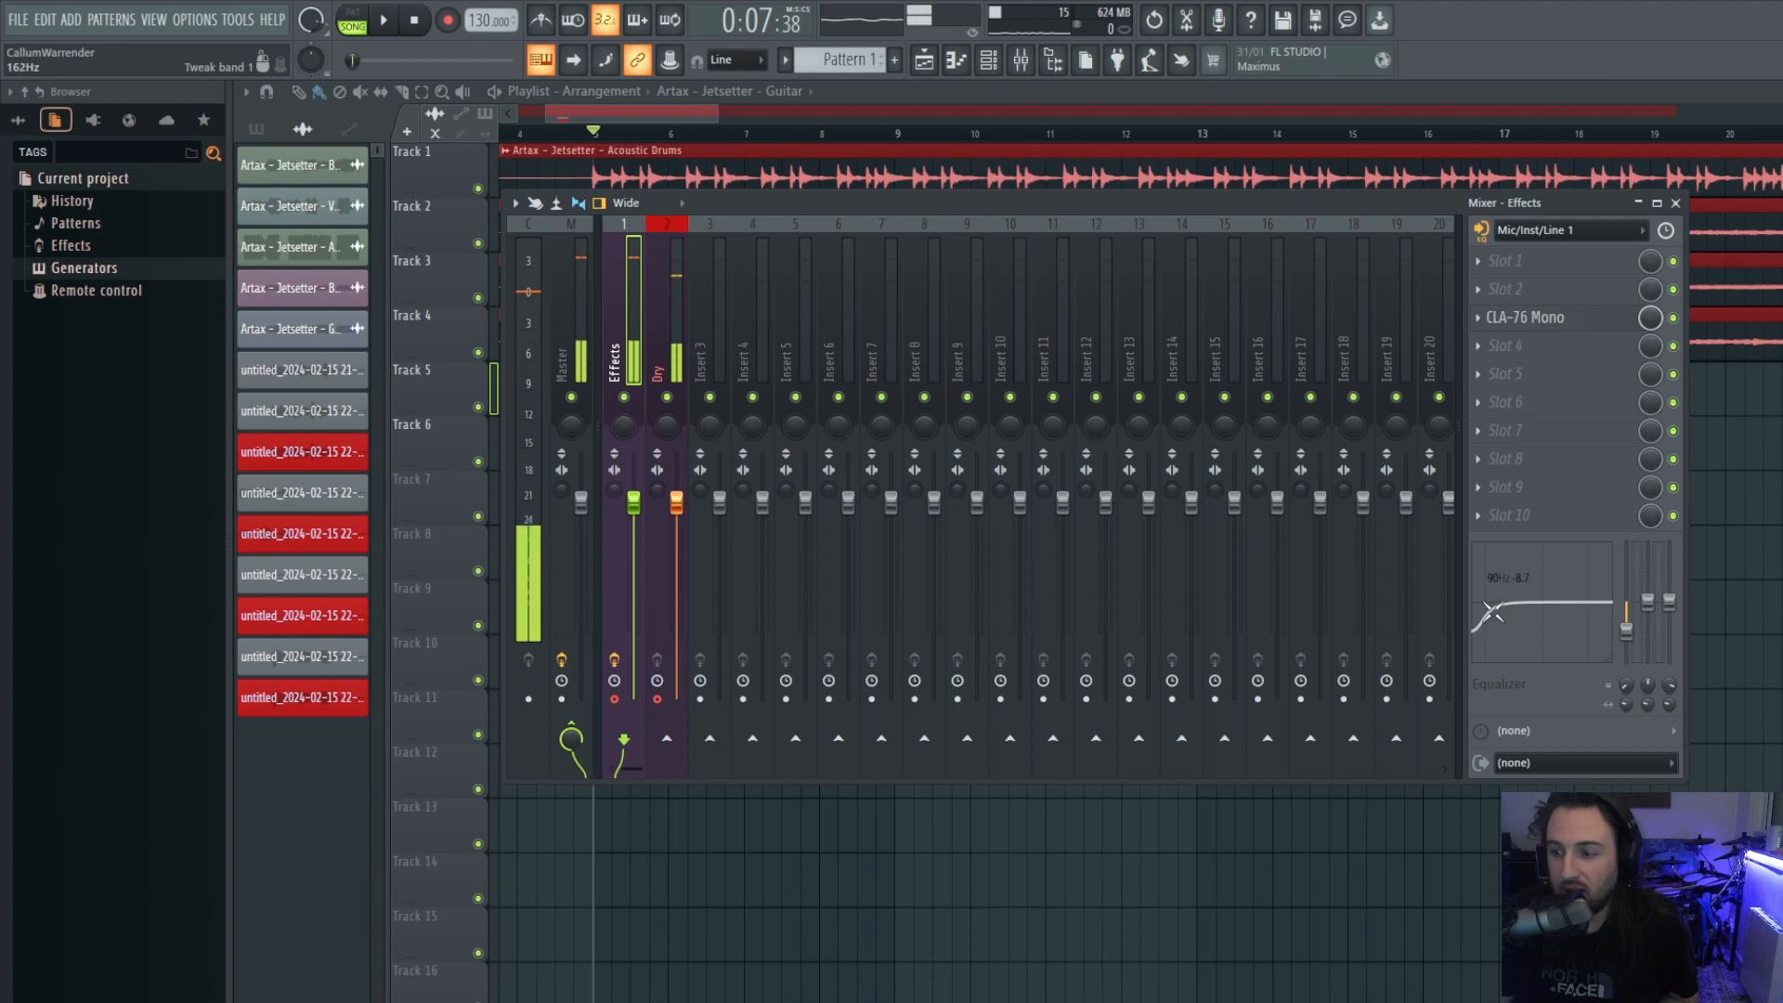
pyautogui.moveTo(1628, 635)
pyautogui.mouseDown()
pyautogui.moveTo(1628, 621)
pyautogui.moveTo(1626, 656)
pyautogui.moveTo(1626, 619)
pyautogui.mouseUp()
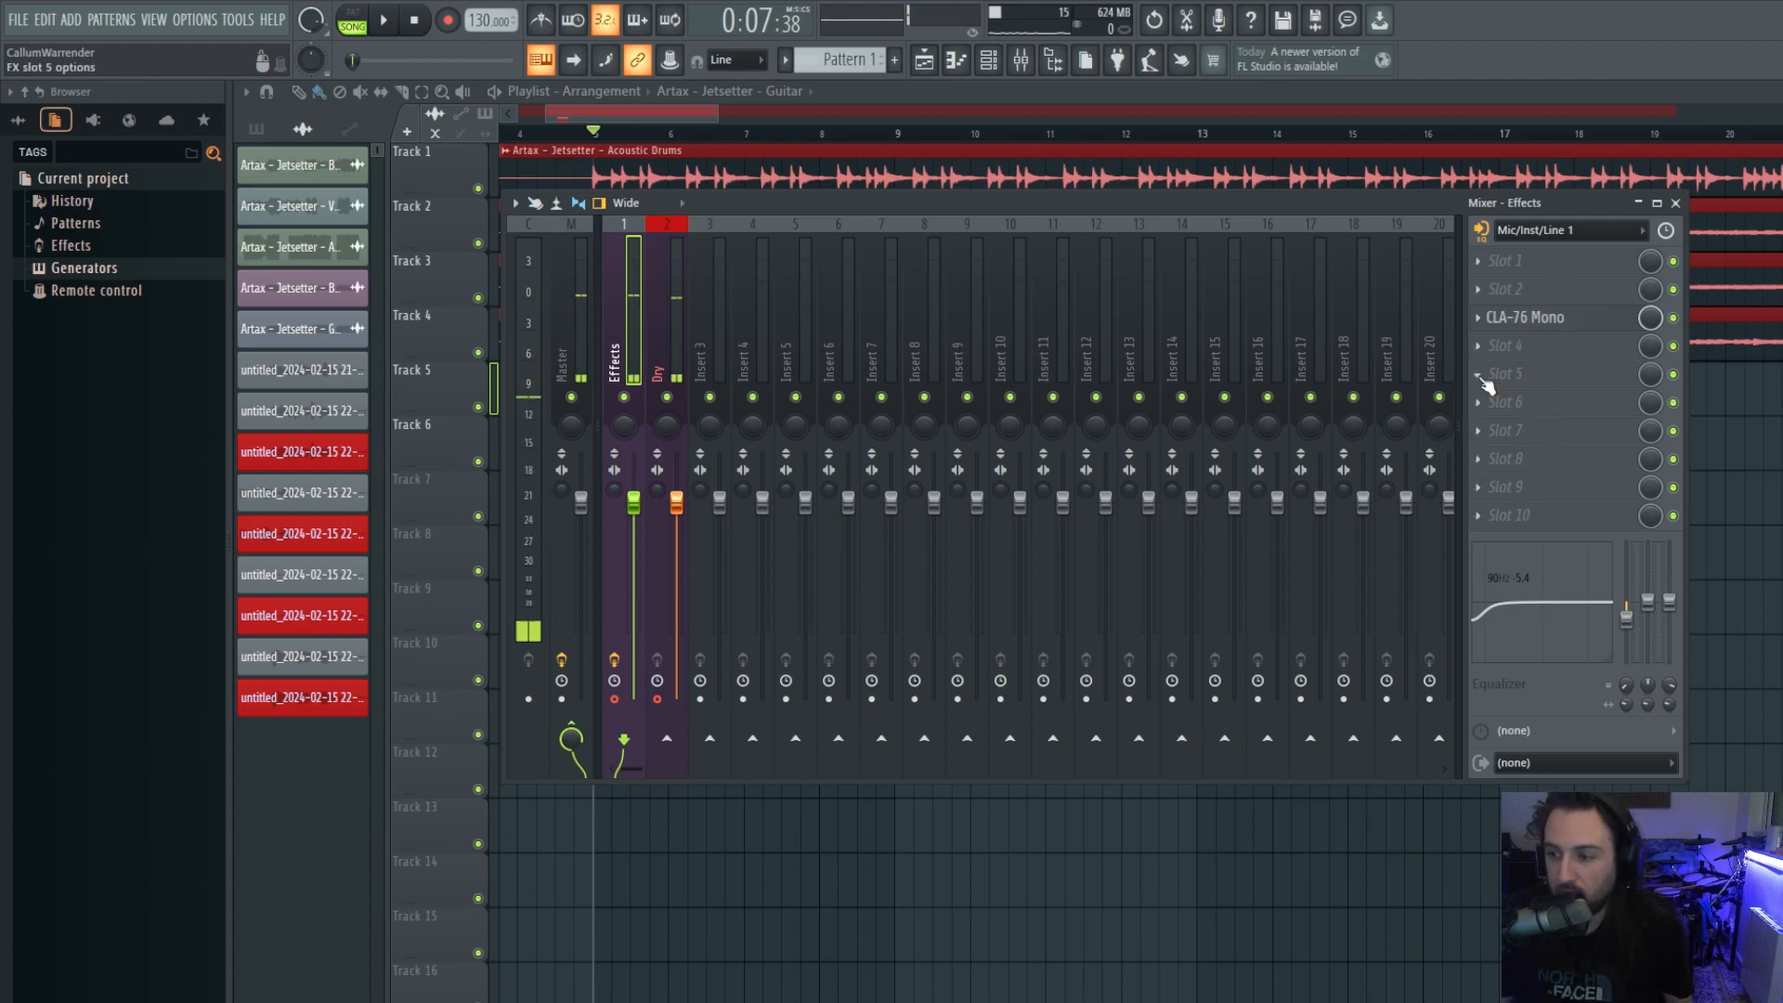
# Load Fruity Parametric EQ 2 into slot 4 and widen its window for editing.
pyautogui.click(1477, 340)
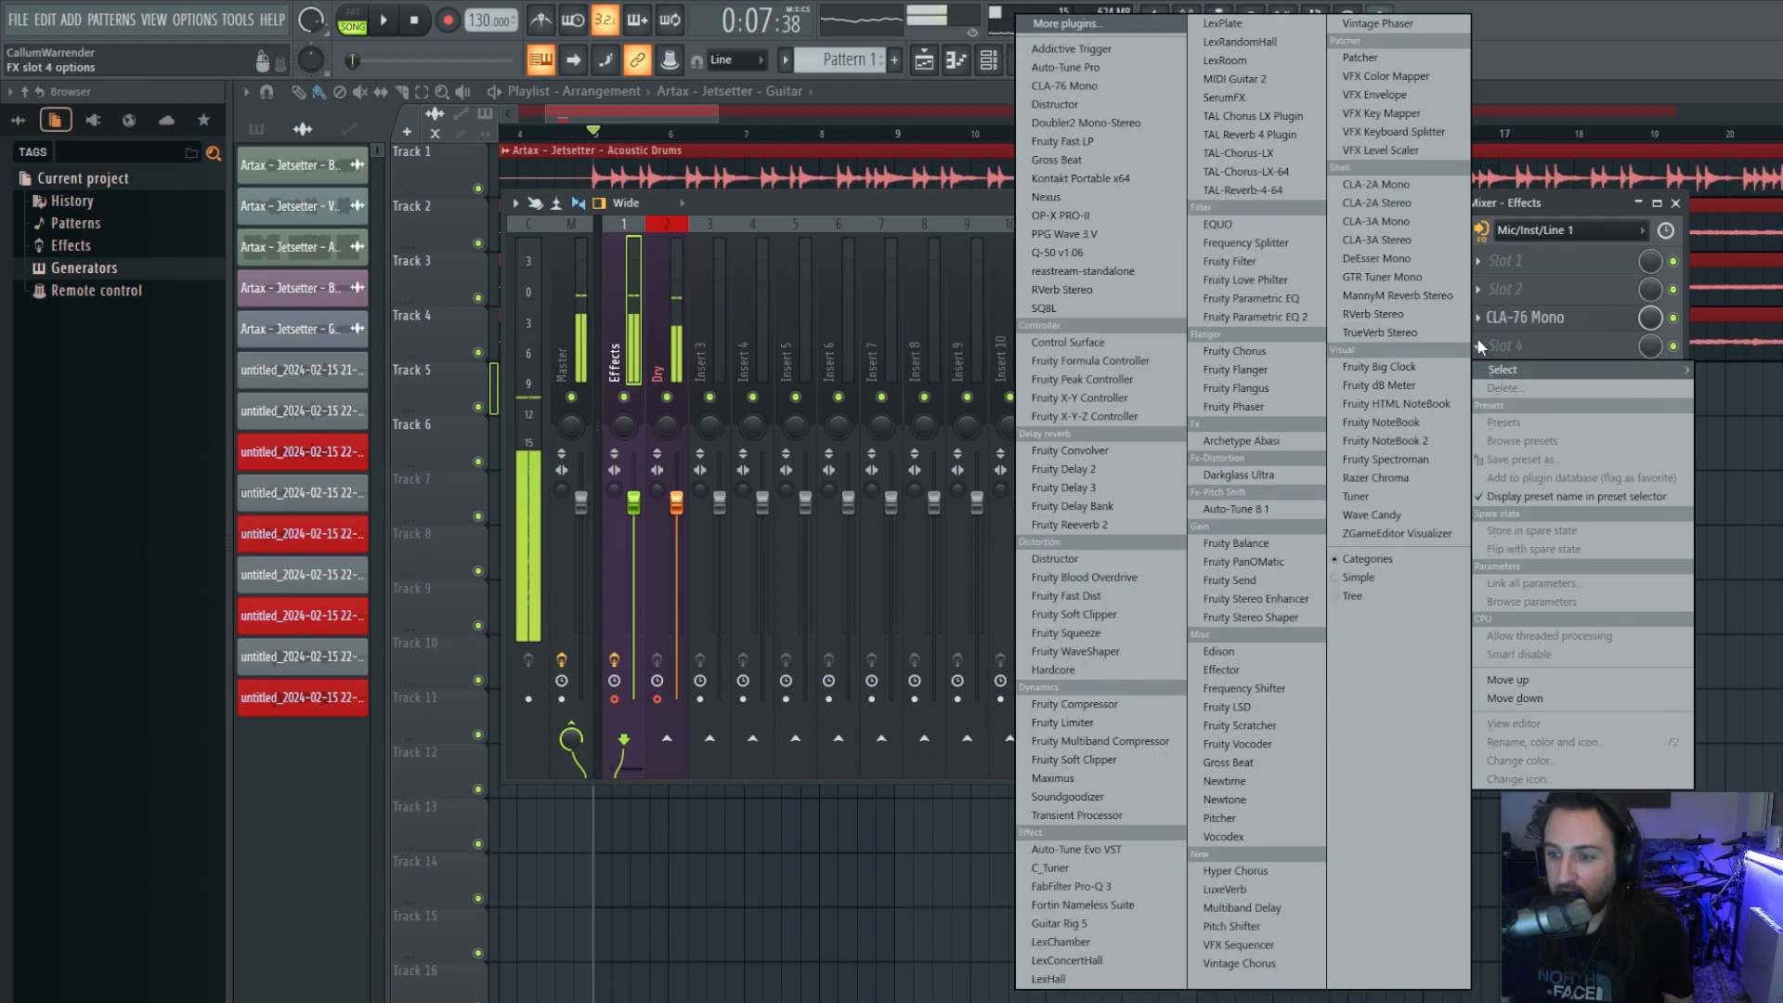
pyautogui.click(1294, 318)
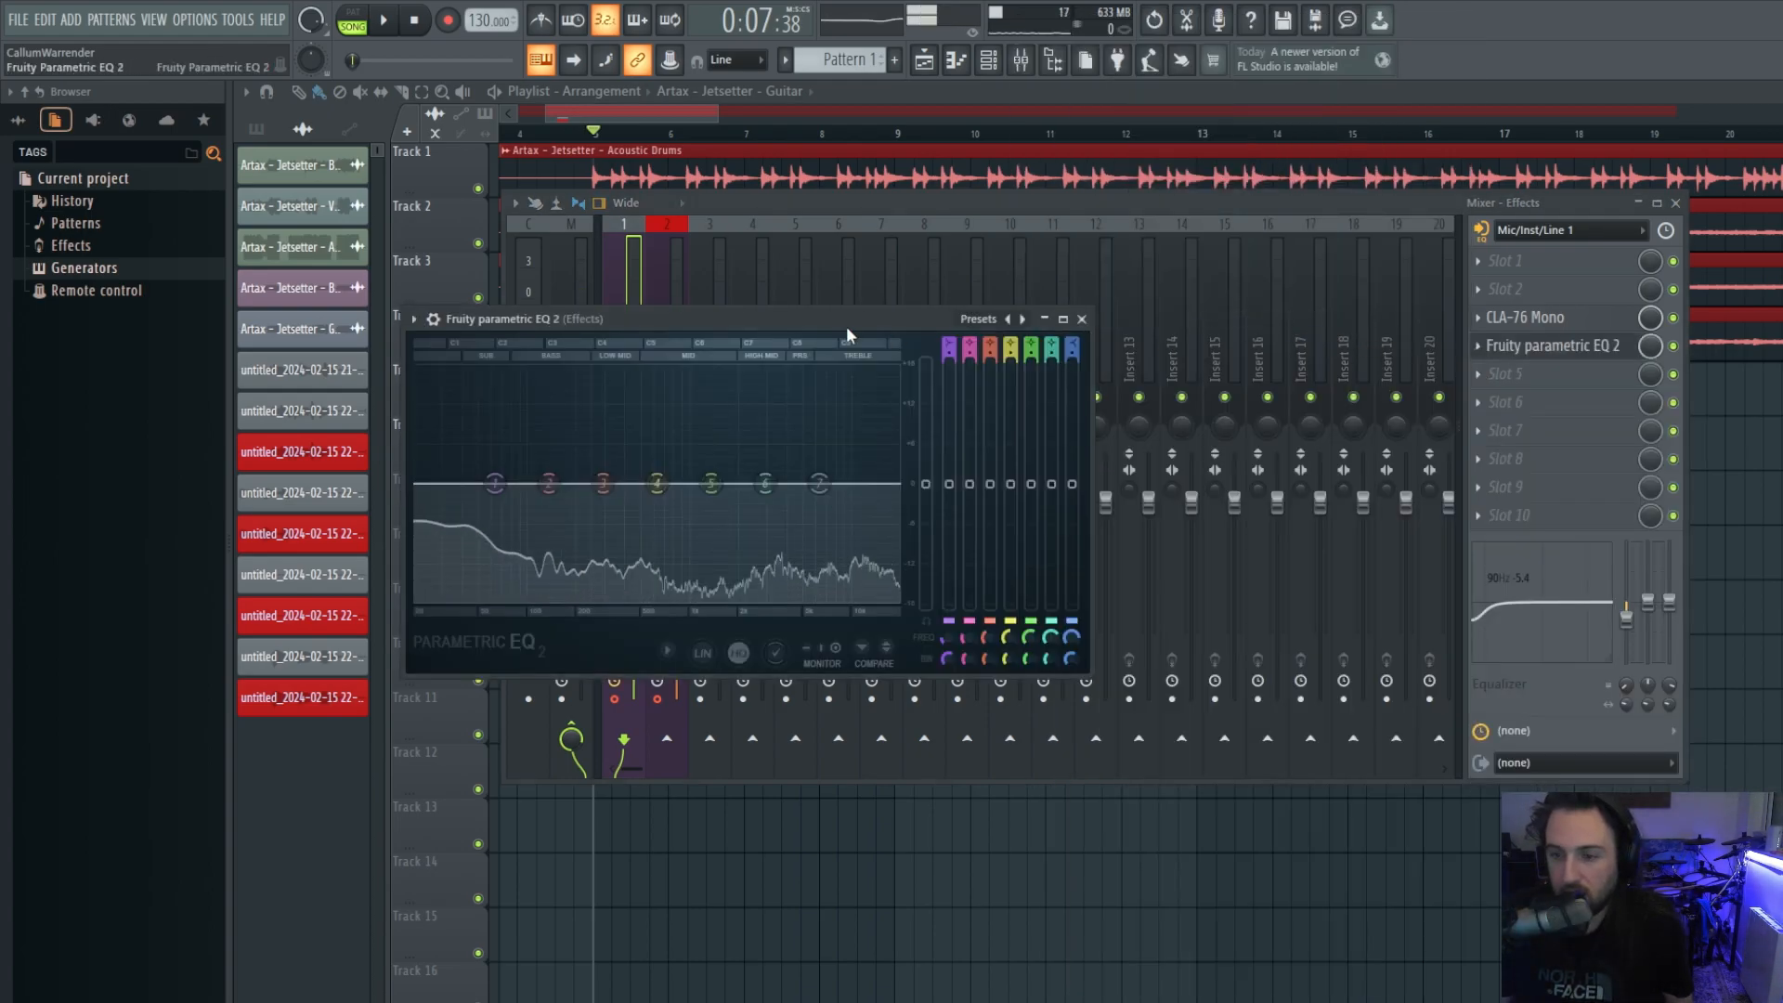
pyautogui.moveTo(739, 323); pyautogui.dragTo(884, 304)
pyautogui.moveTo(1238, 469); pyautogui.dragTo(1503, 476)
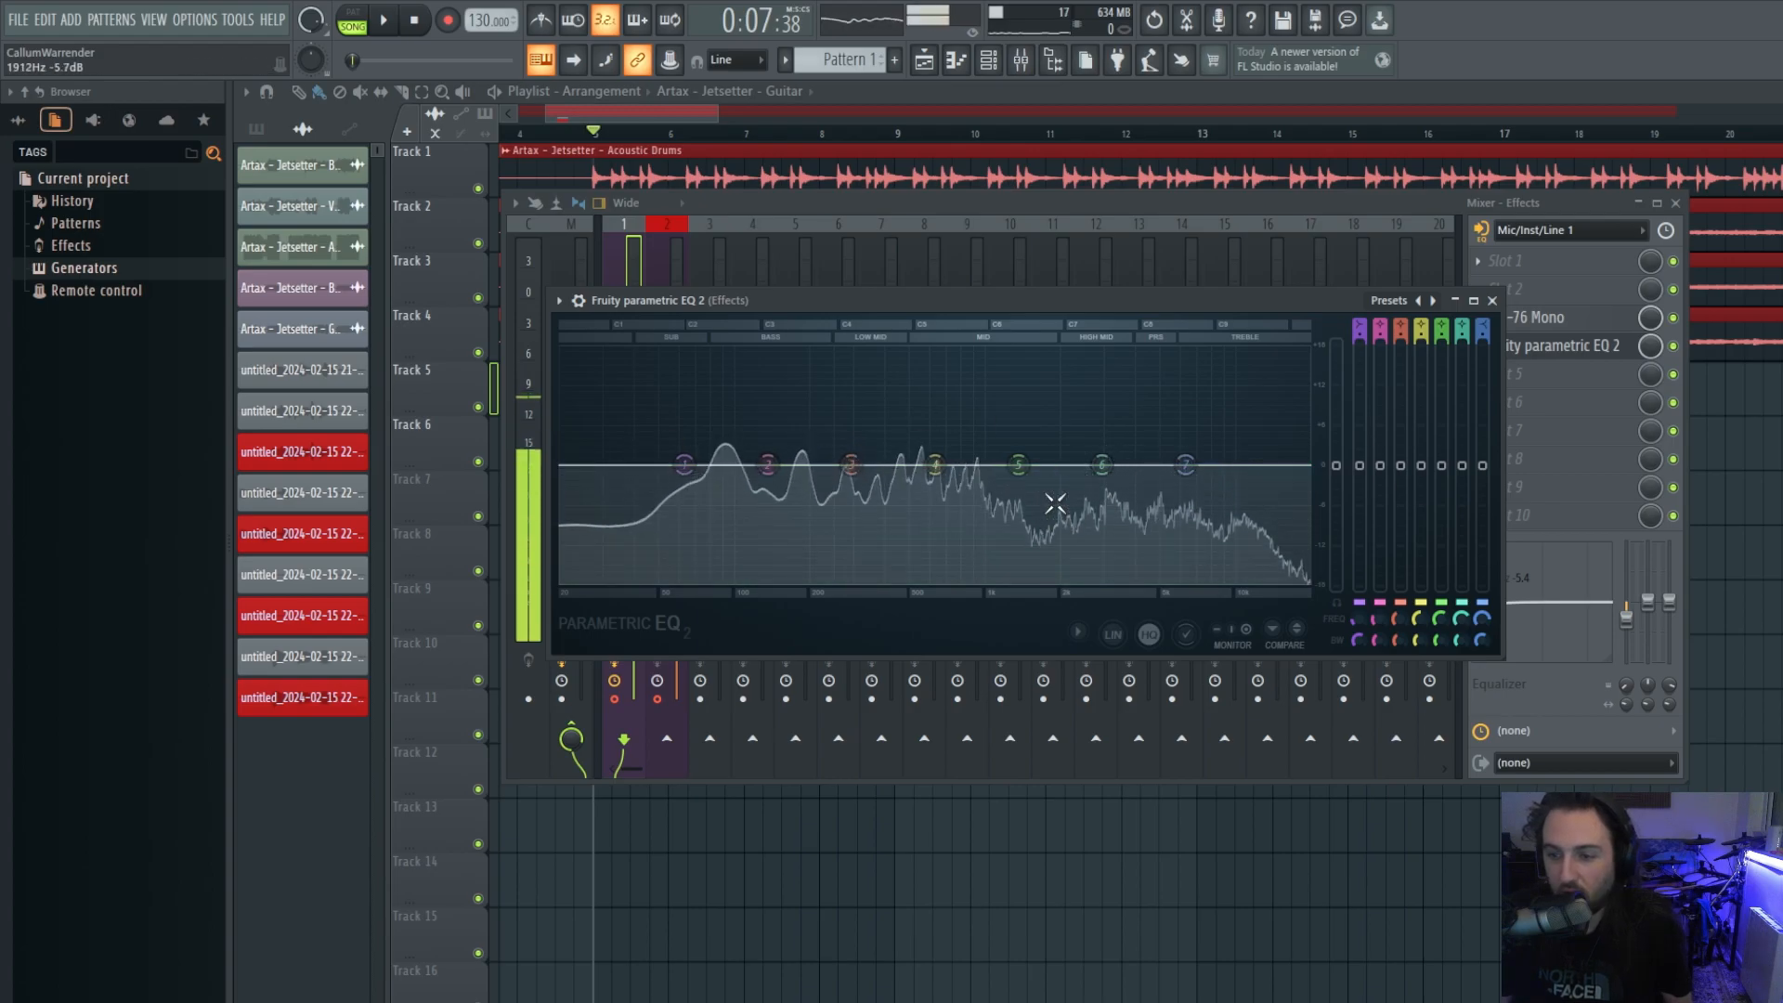
# Move EQ band 2 to about 85Hz at -3.7 dB and close the EQ.
pyautogui.moveTo(768, 466); pyautogui.dragTo(713, 514)
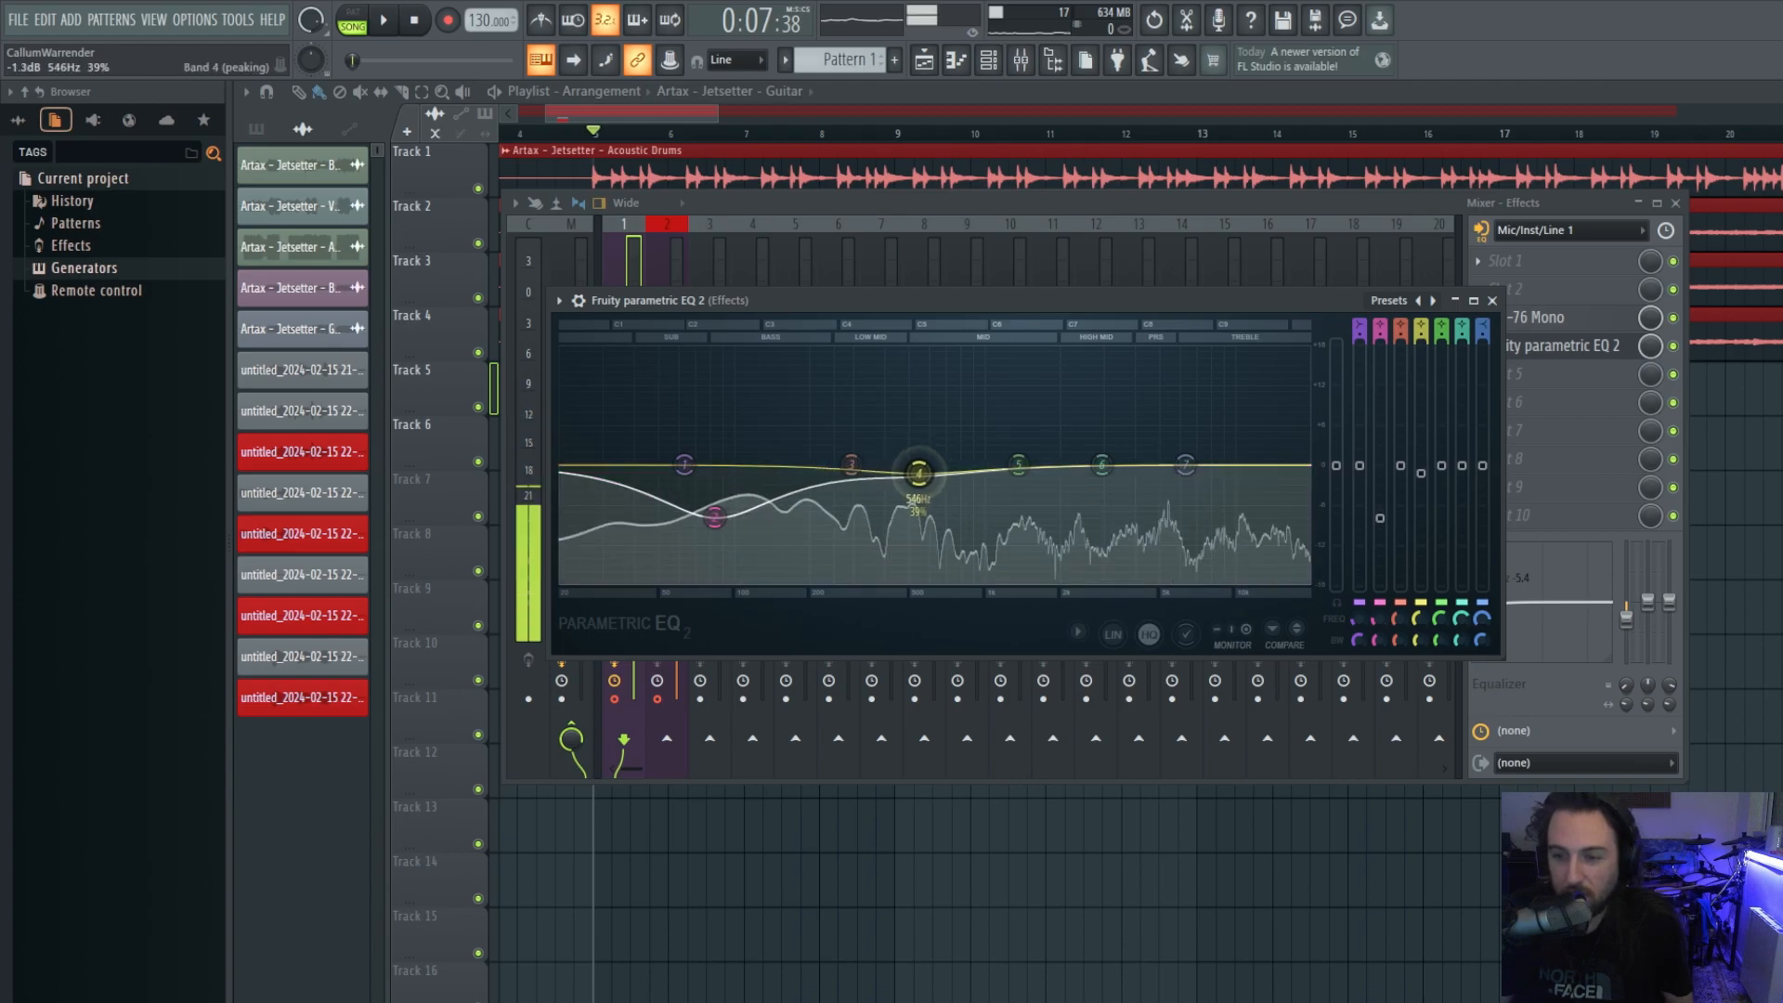
pyautogui.moveTo(714, 516); pyautogui.dragTo(662, 522)
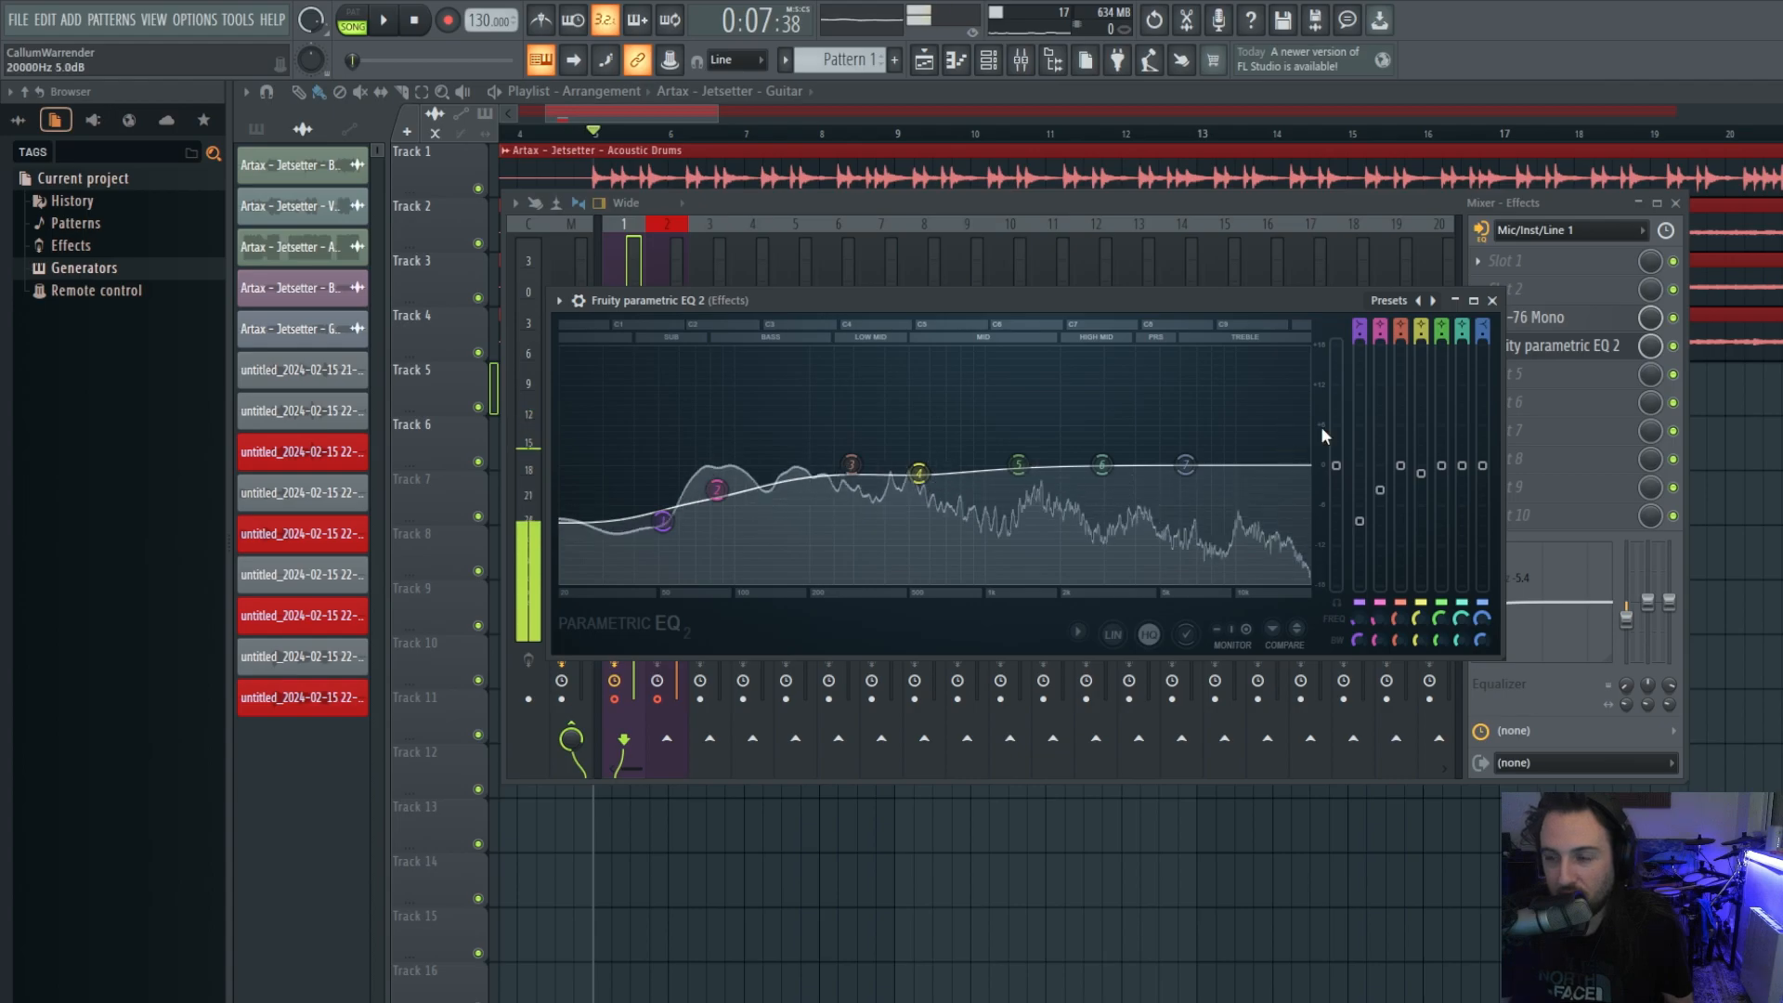
pyautogui.click(1602, 346)
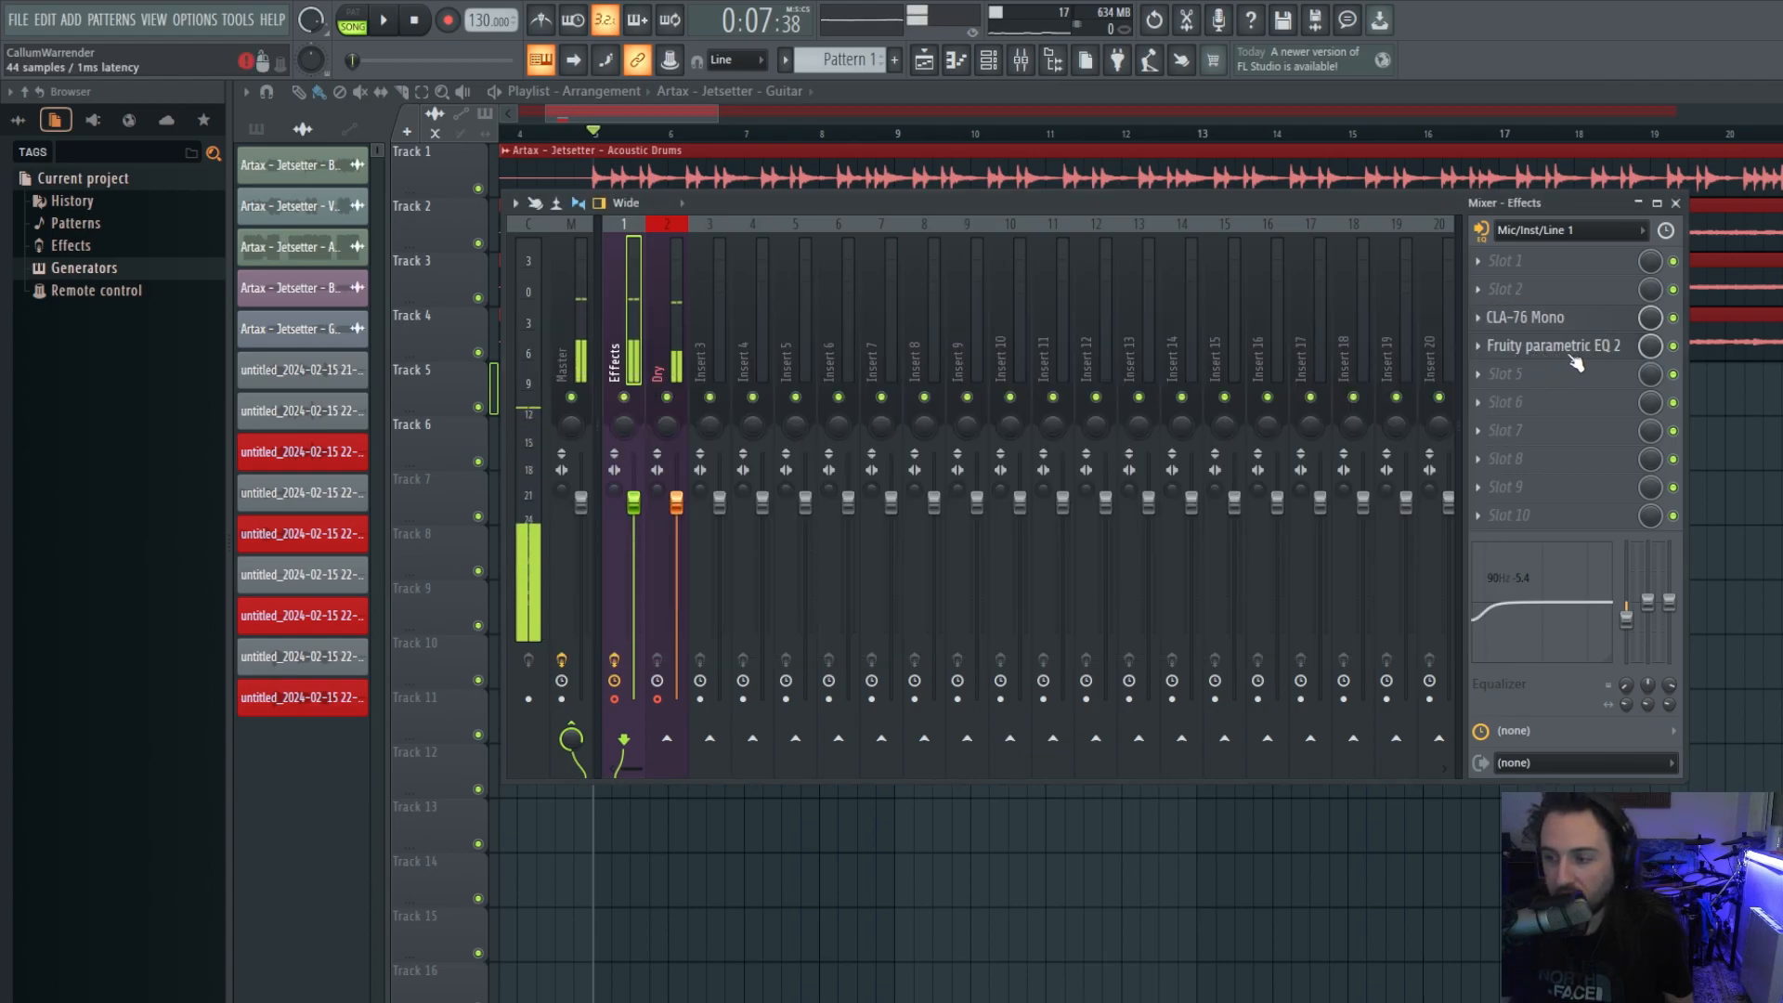
# Load Fruity Delay 3 into slot 6, keep the wet level low, and pan repeats to 65.9%.
pyautogui.click(1489, 406)
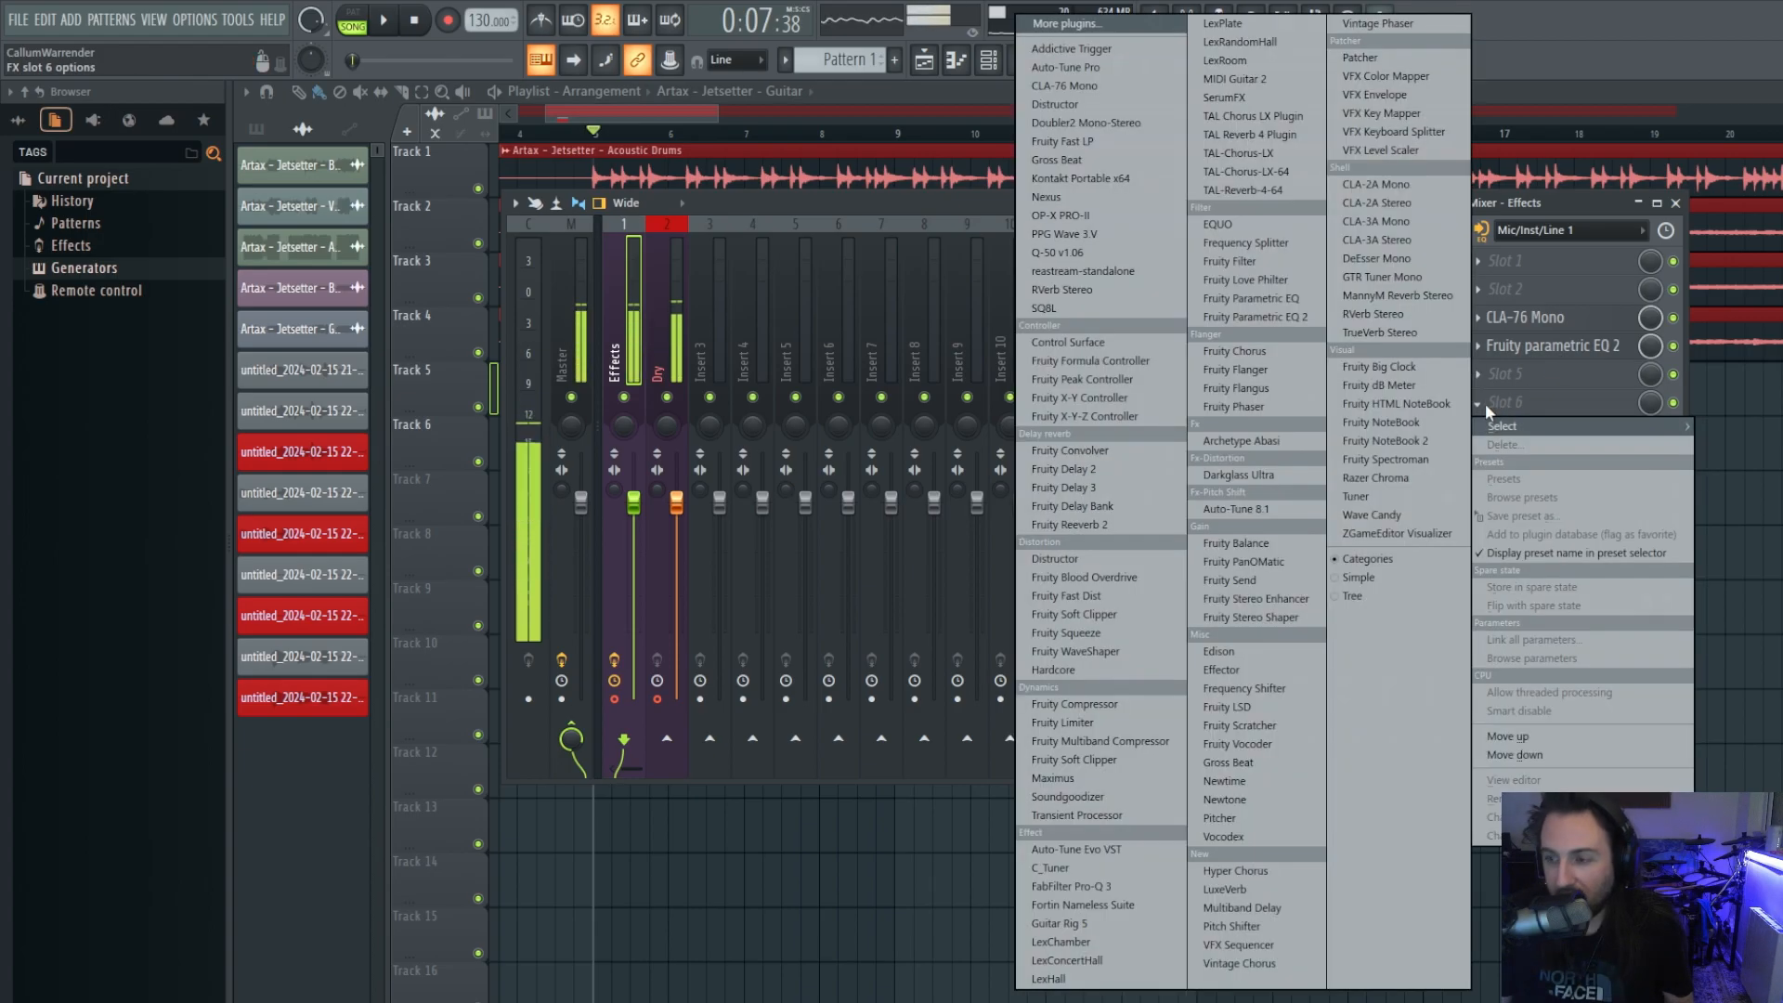
pyautogui.click(1084, 487)
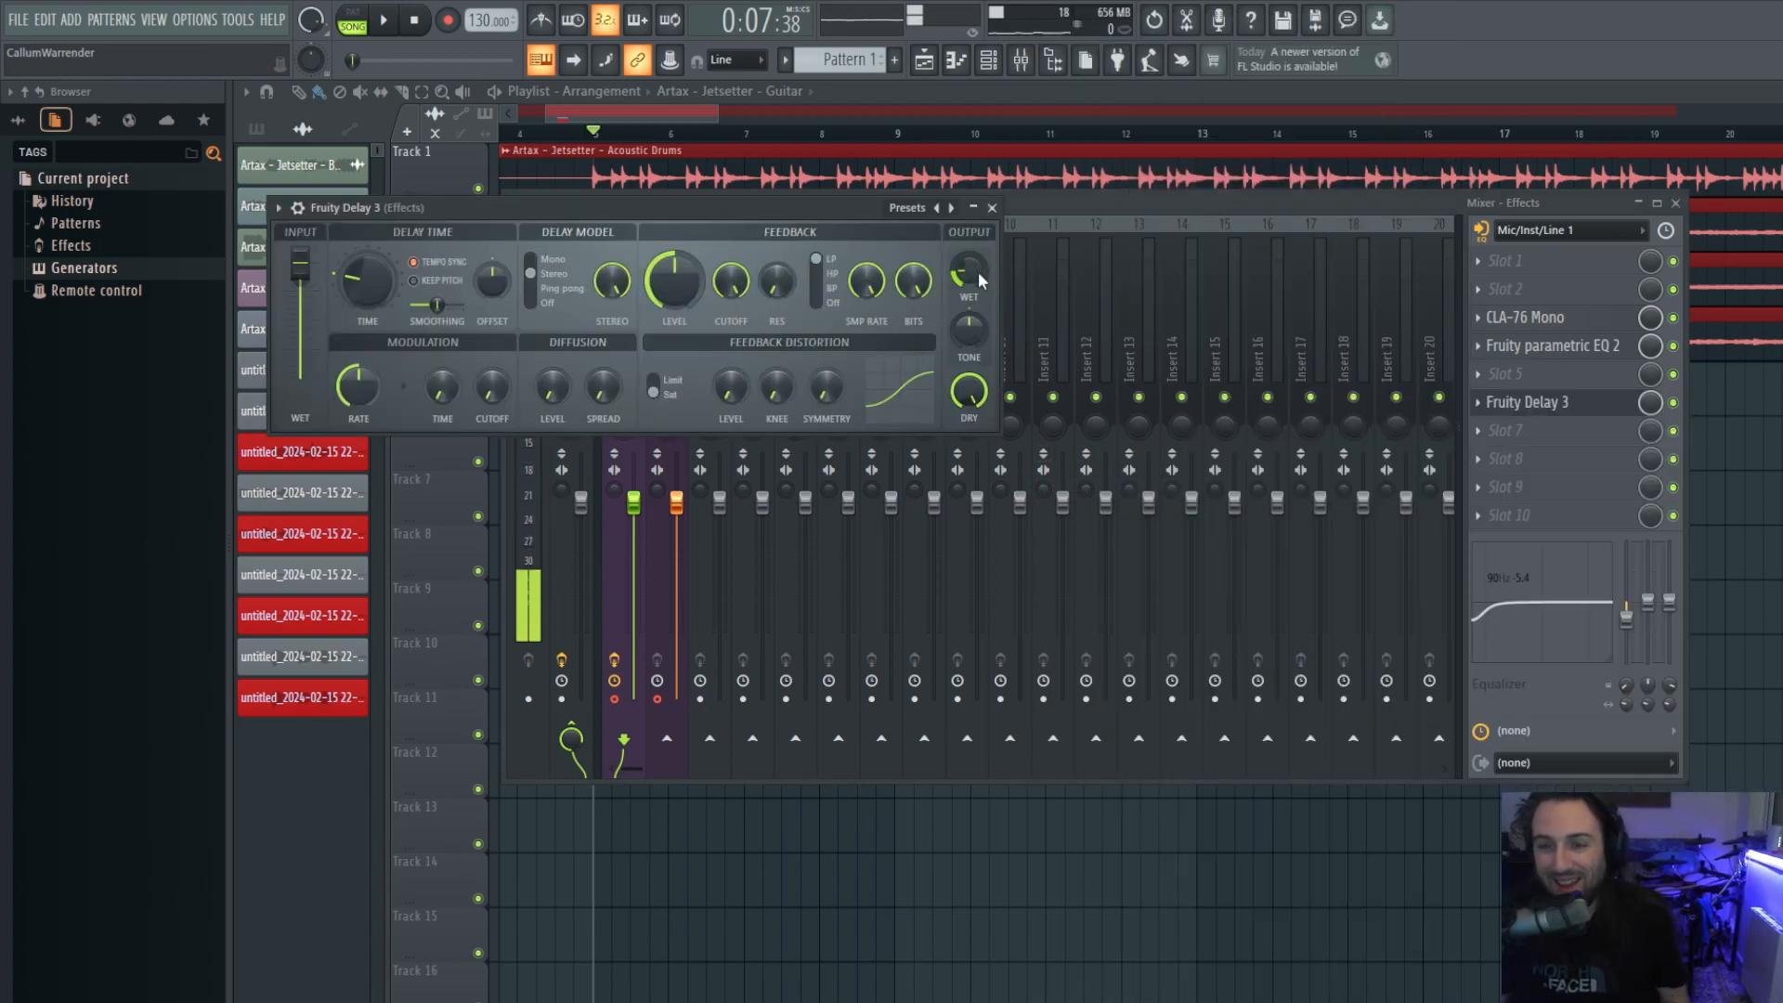
pyautogui.moveTo(769, 220); pyautogui.dragTo(940, 252)
pyautogui.moveTo(1139, 302); pyautogui.dragTo(1139, 372)
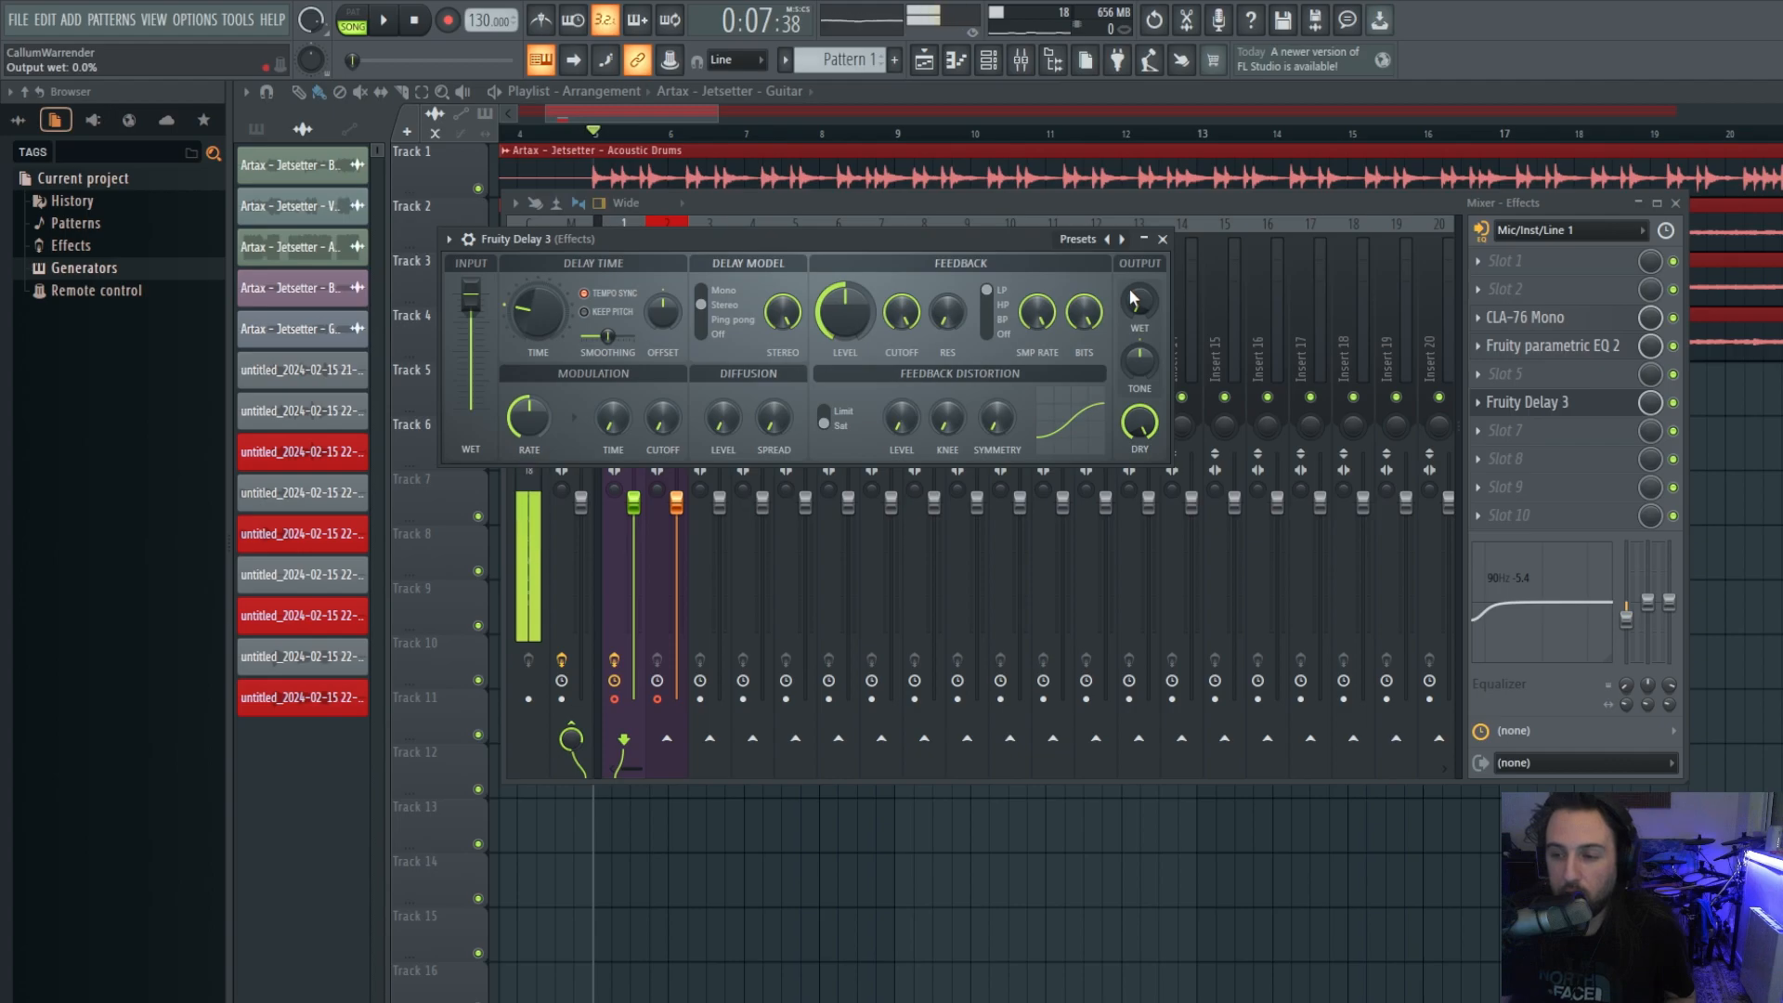
pyautogui.moveTo(1134, 306); pyautogui.dragTo(1134, 314)
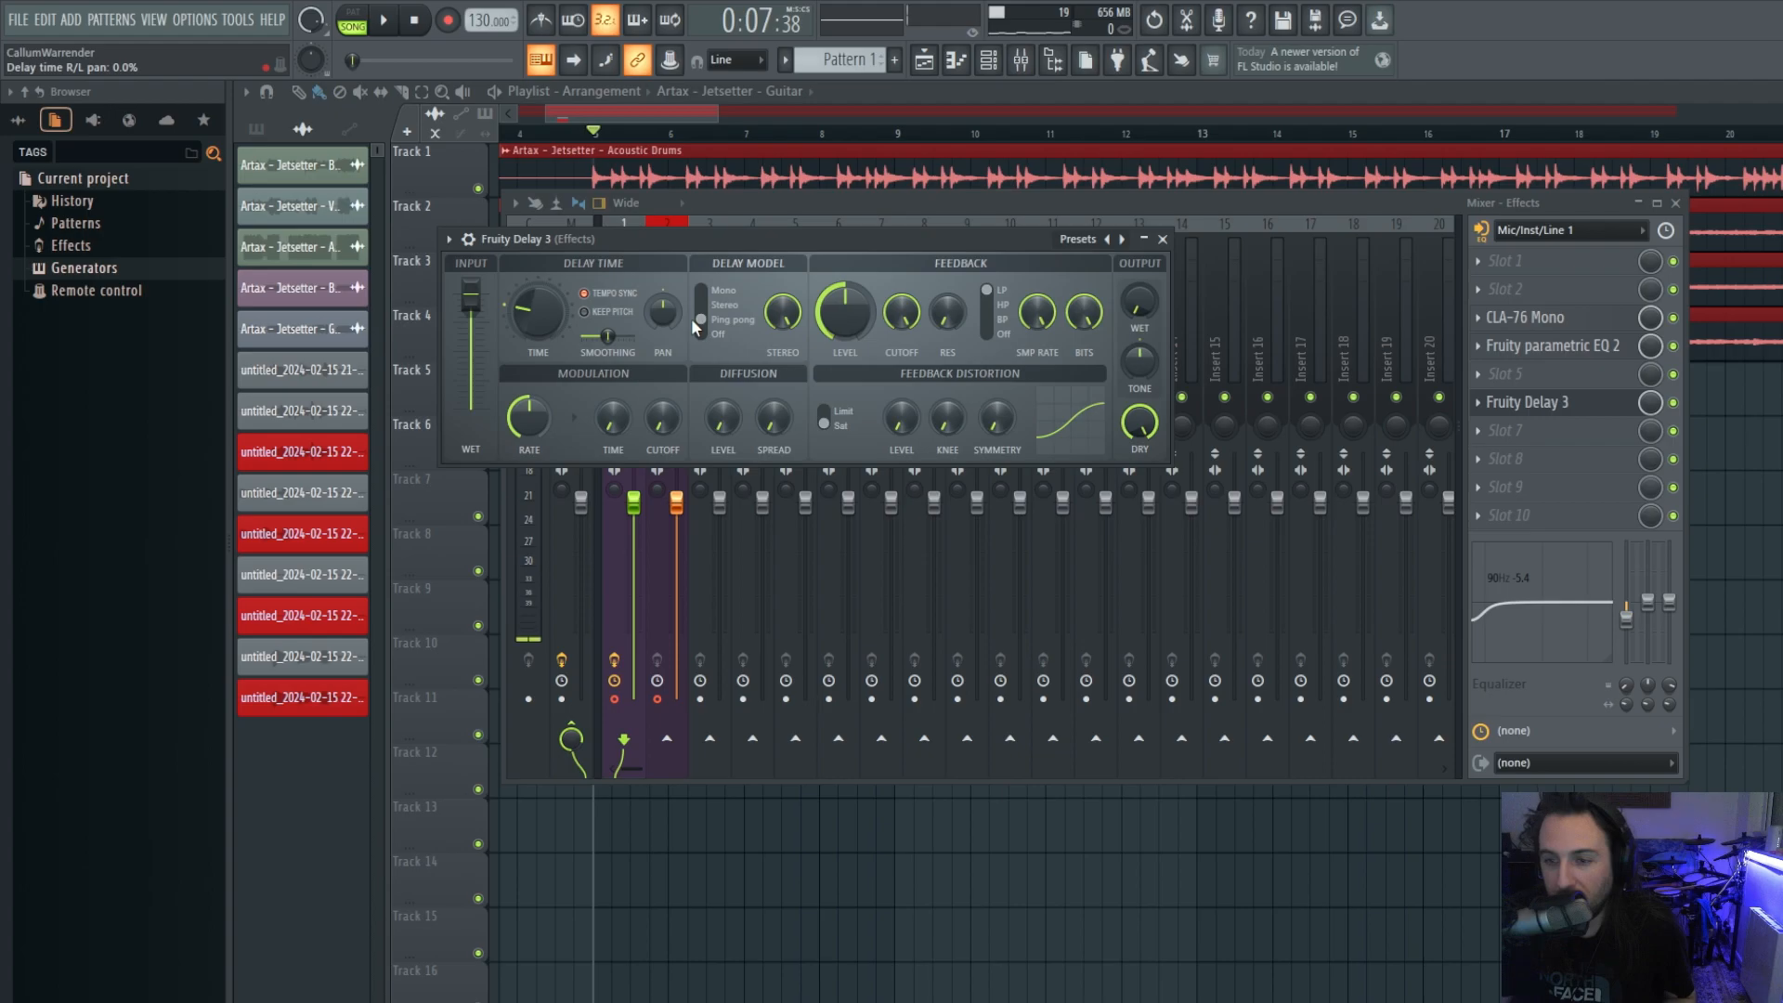
pyautogui.moveTo(671, 309); pyautogui.dragTo(670, 292)
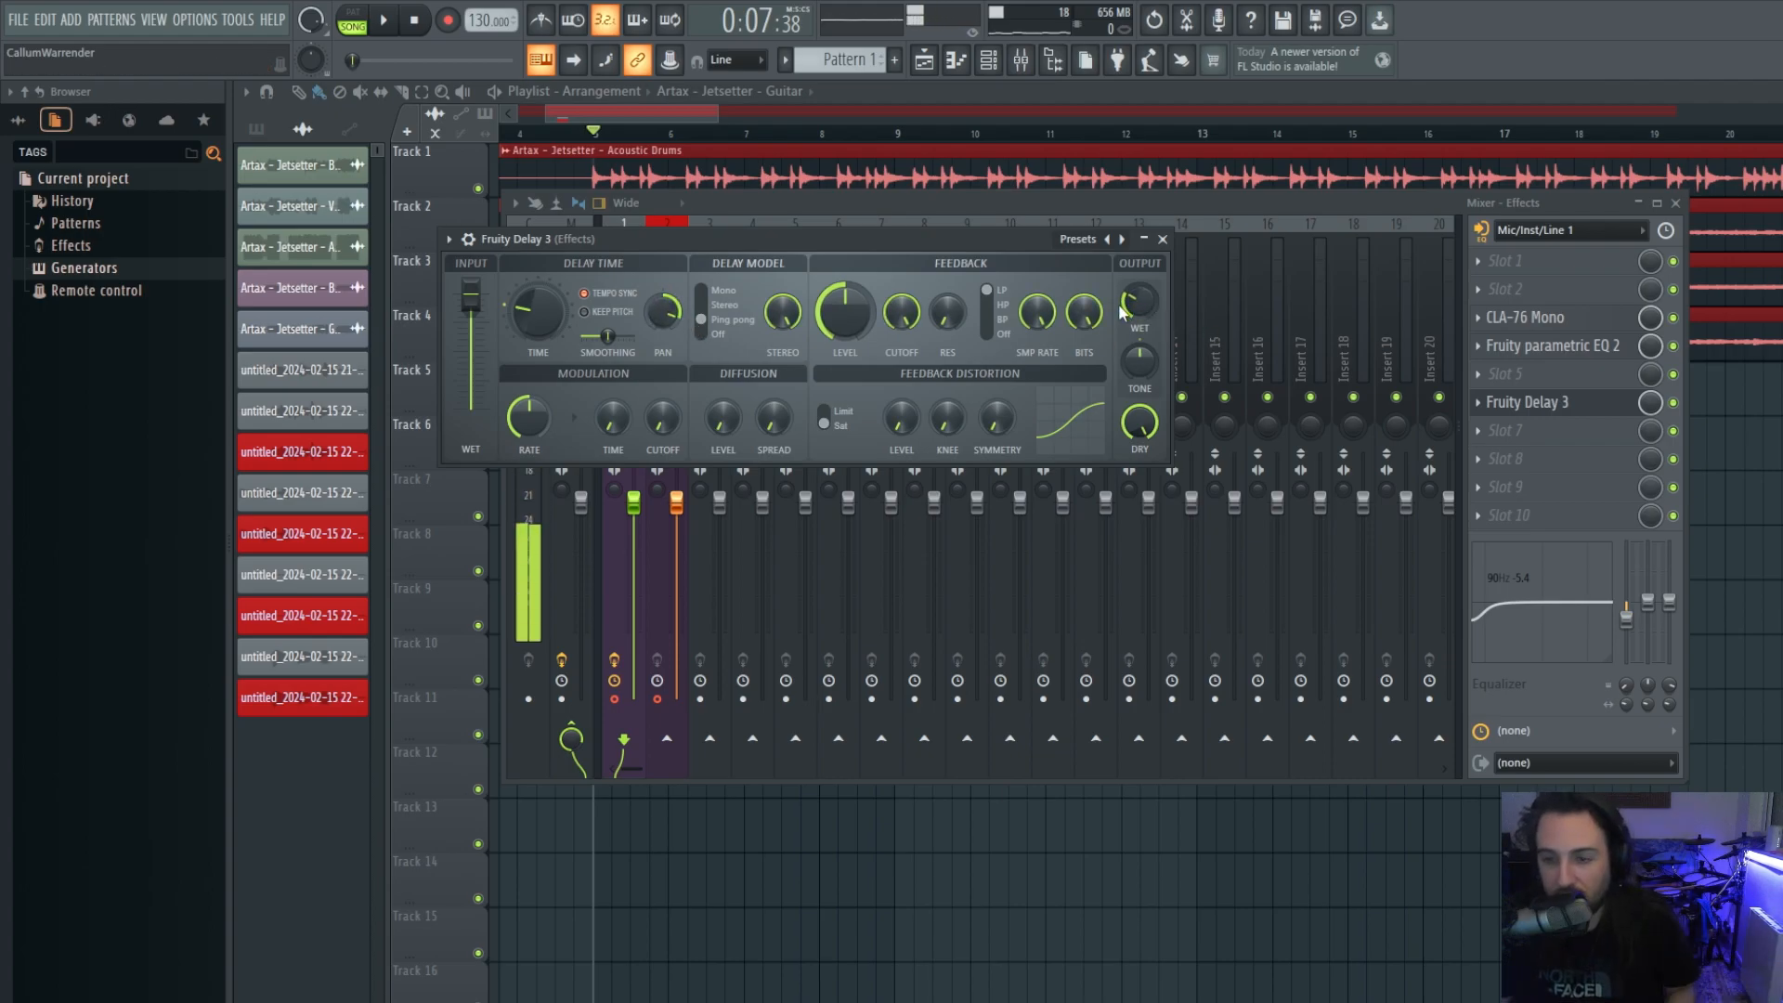
# Set the delay time to a 1/2 note, feedback to 36%, and feedback cutoff near 6330Hz.
pyautogui.rightClick(536, 316)
pyautogui.moveTo(566, 342)
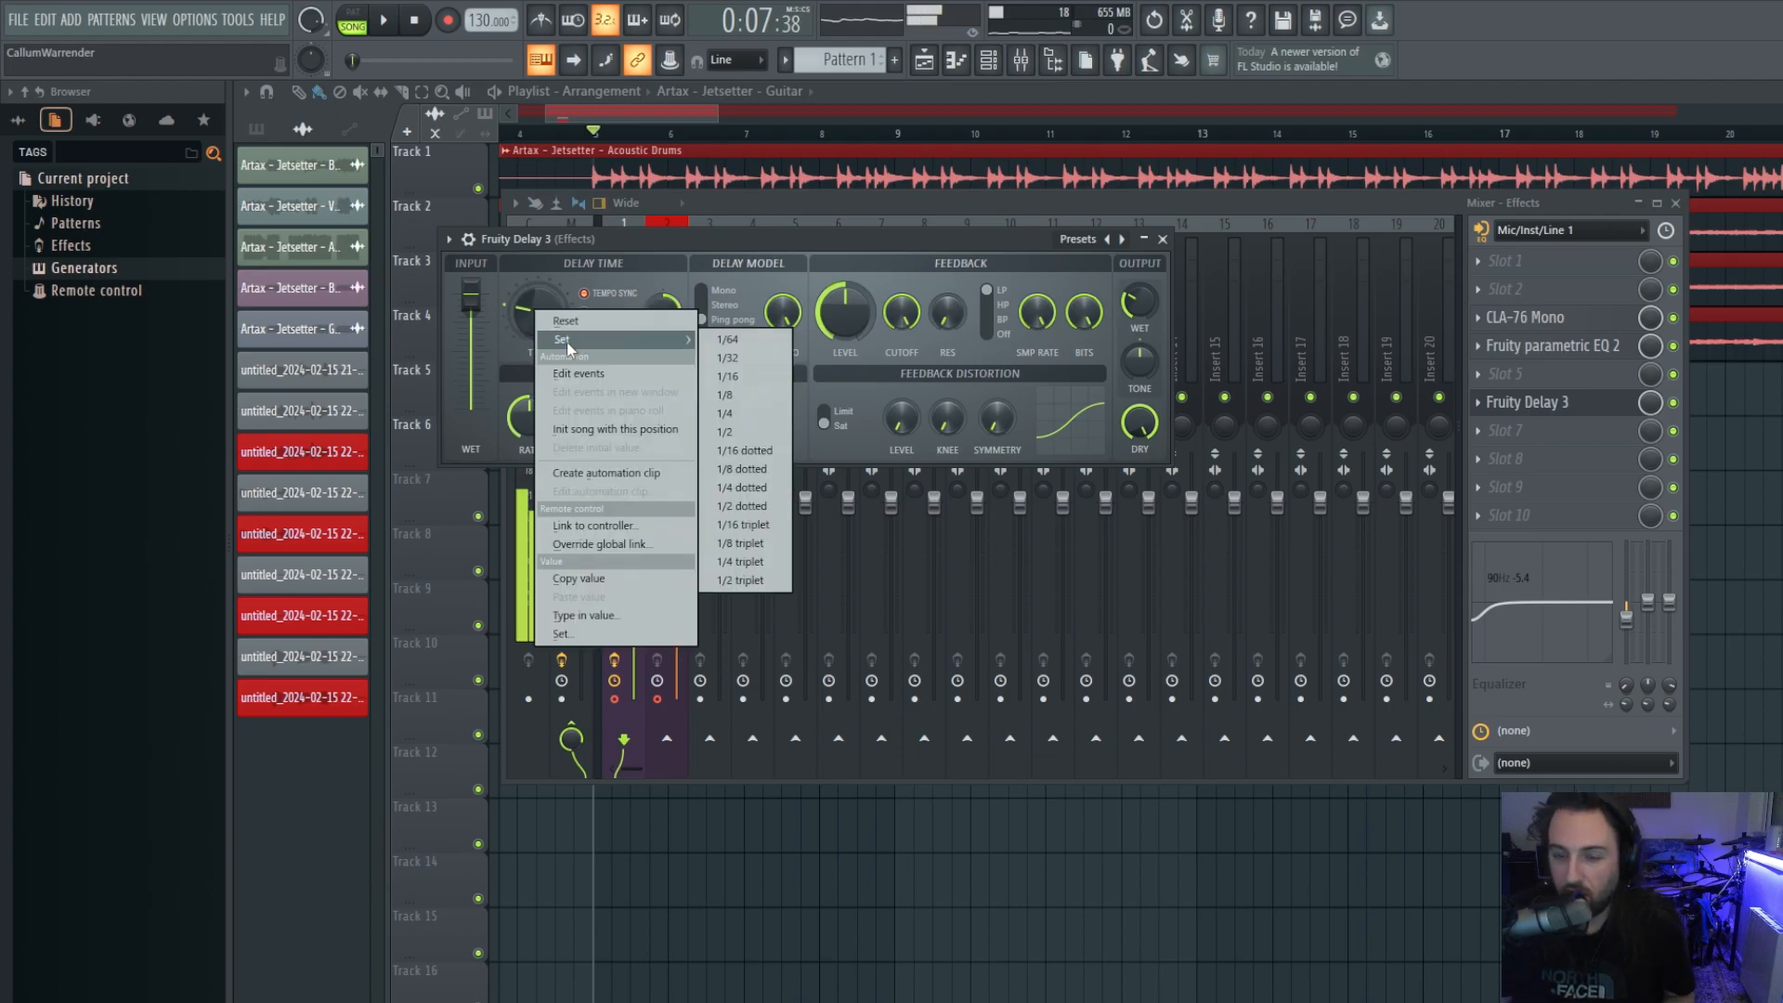
pyautogui.click(748, 433)
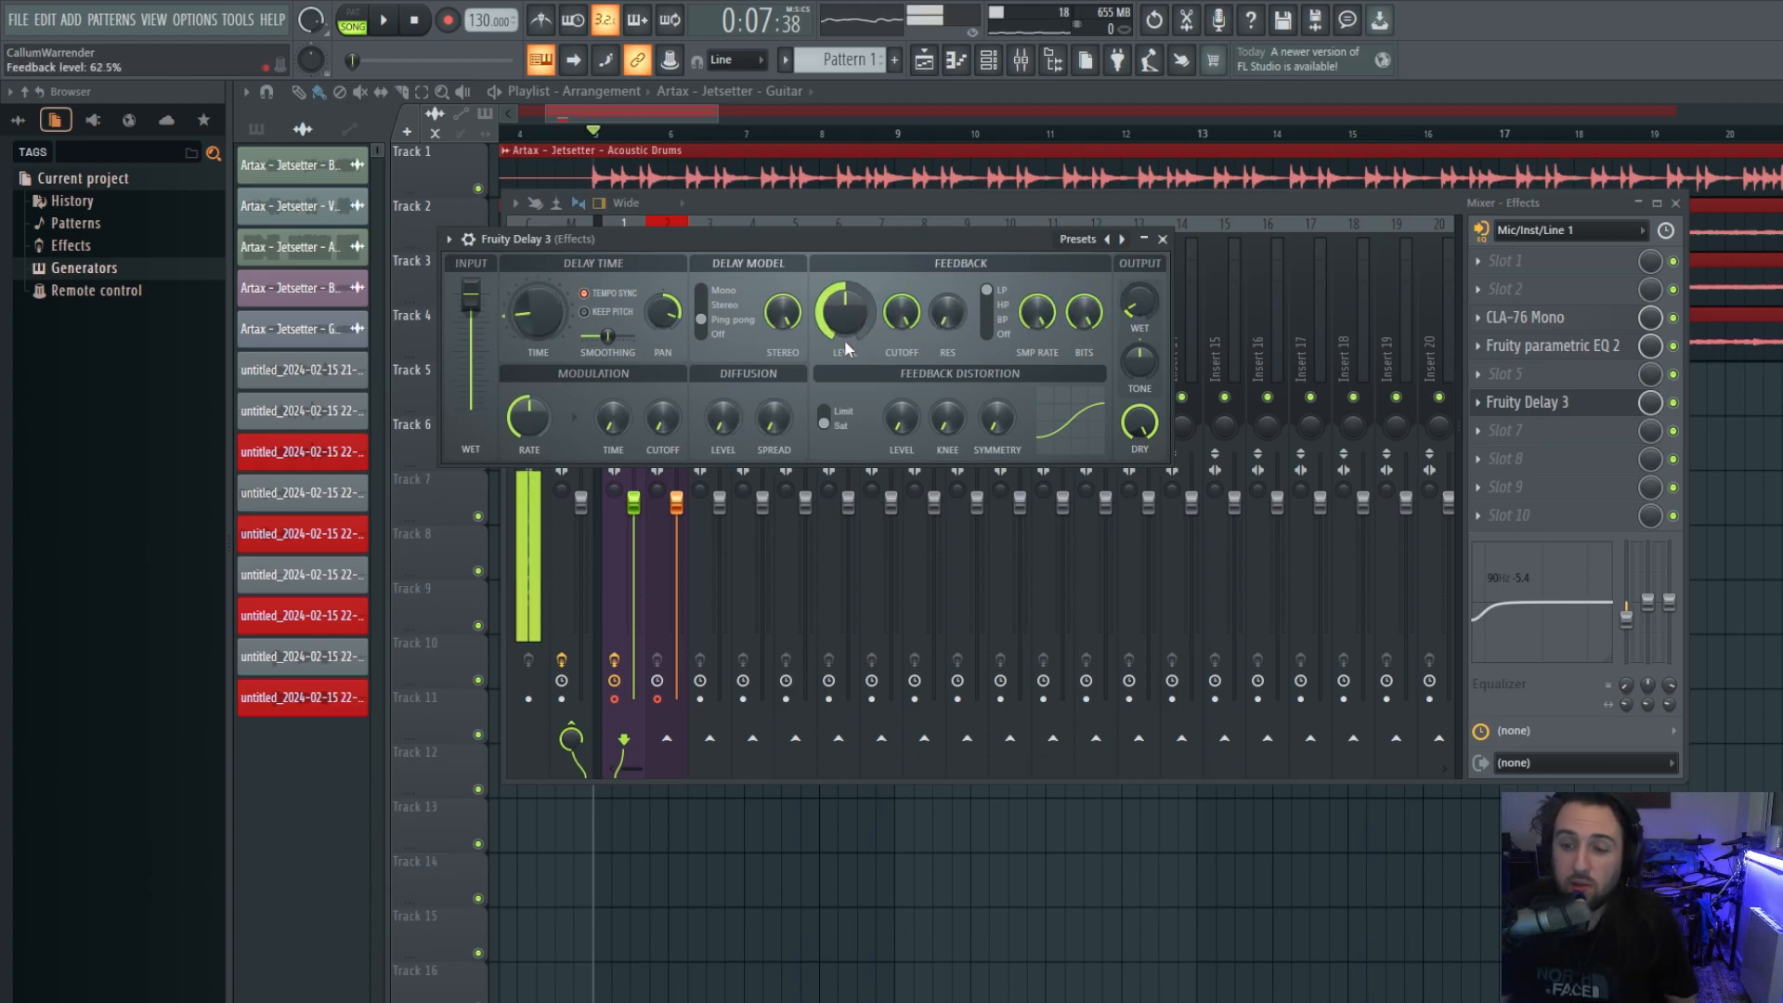
pyautogui.moveTo(845, 311); pyautogui.dragTo(845, 390)
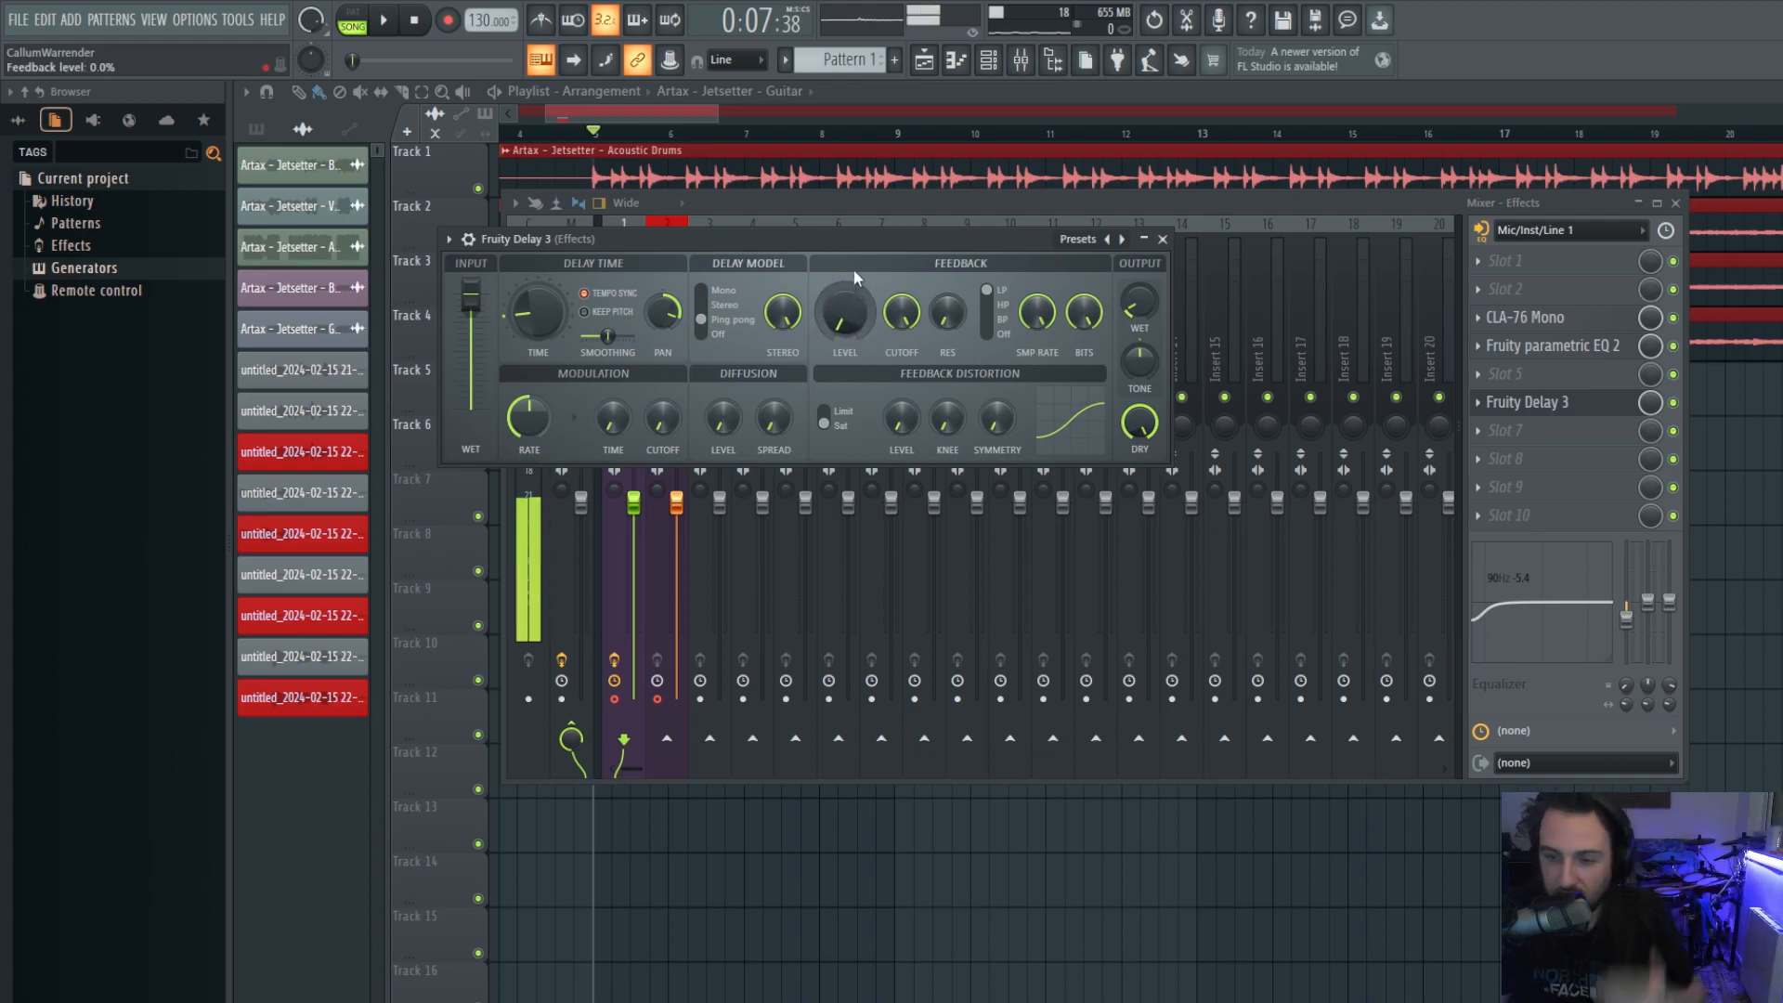
pyautogui.moveTo(858, 316); pyautogui.dragTo(808, 216)
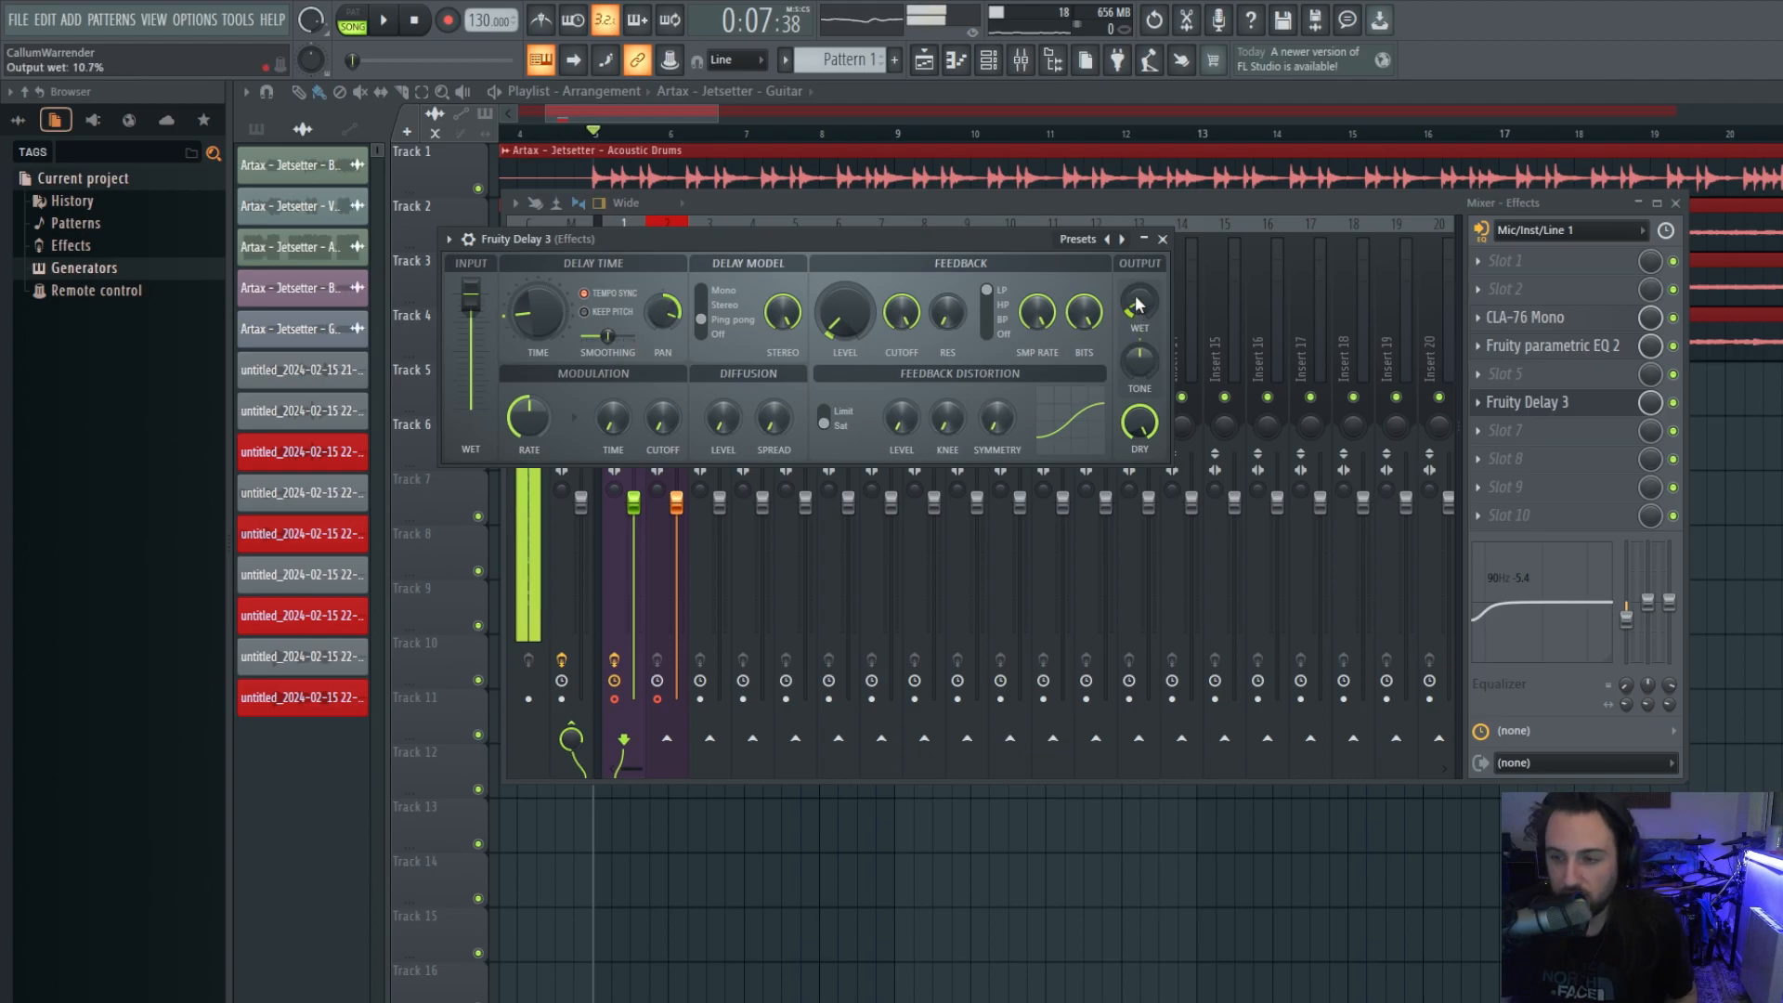
pyautogui.moveTo(844, 314); pyautogui.dragTo(844, 290)
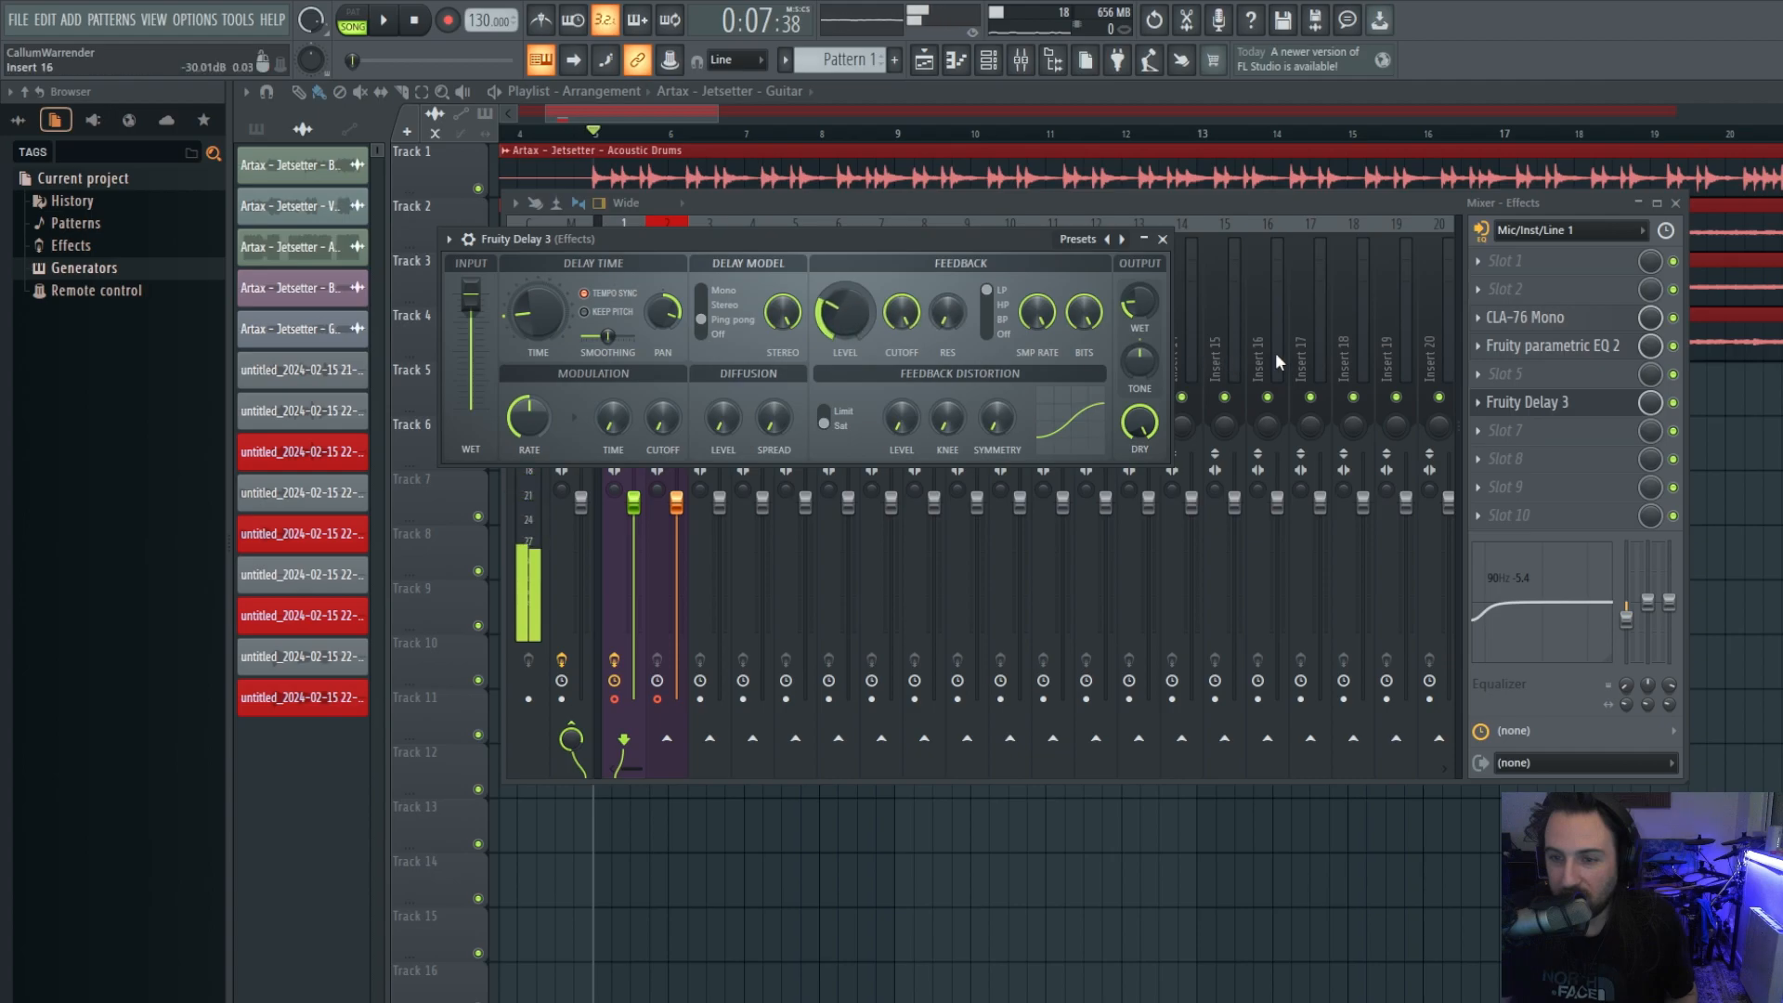
pyautogui.moveTo(904, 313); pyautogui.dragTo(904, 338)
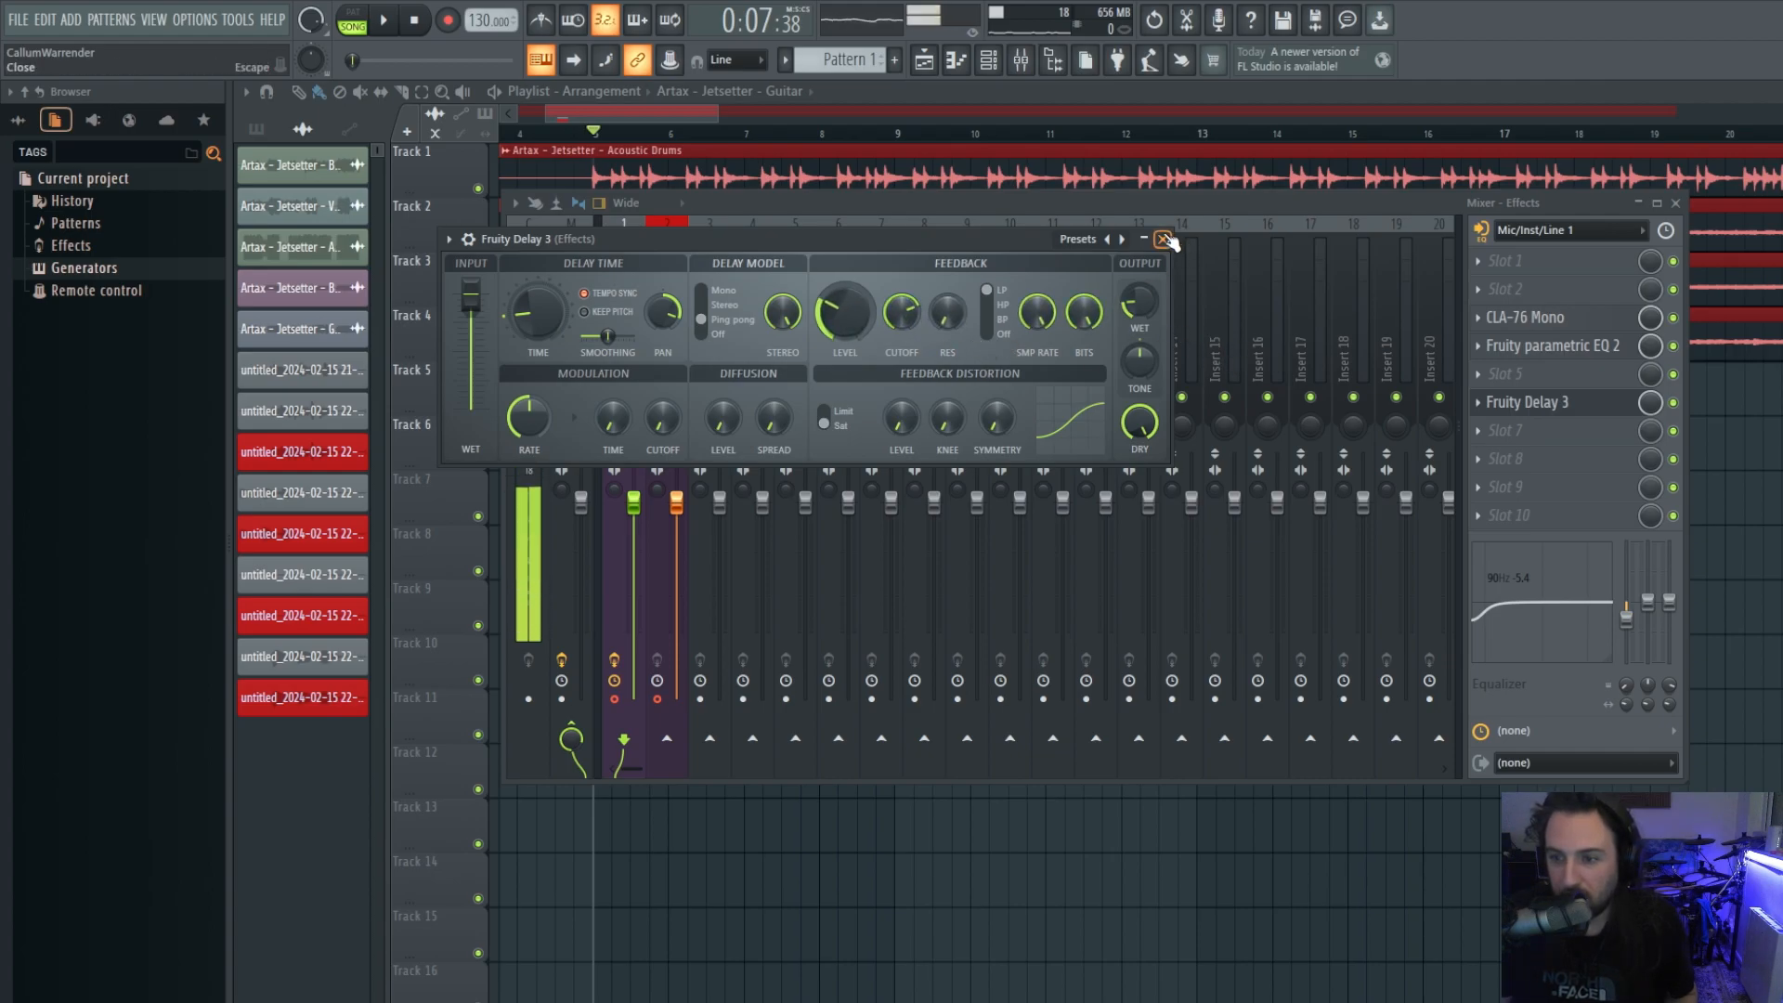
# Close Fruity Delay 3 and load Fruity Reeverb 2 into slot 7.
pyautogui.click(1162, 239)
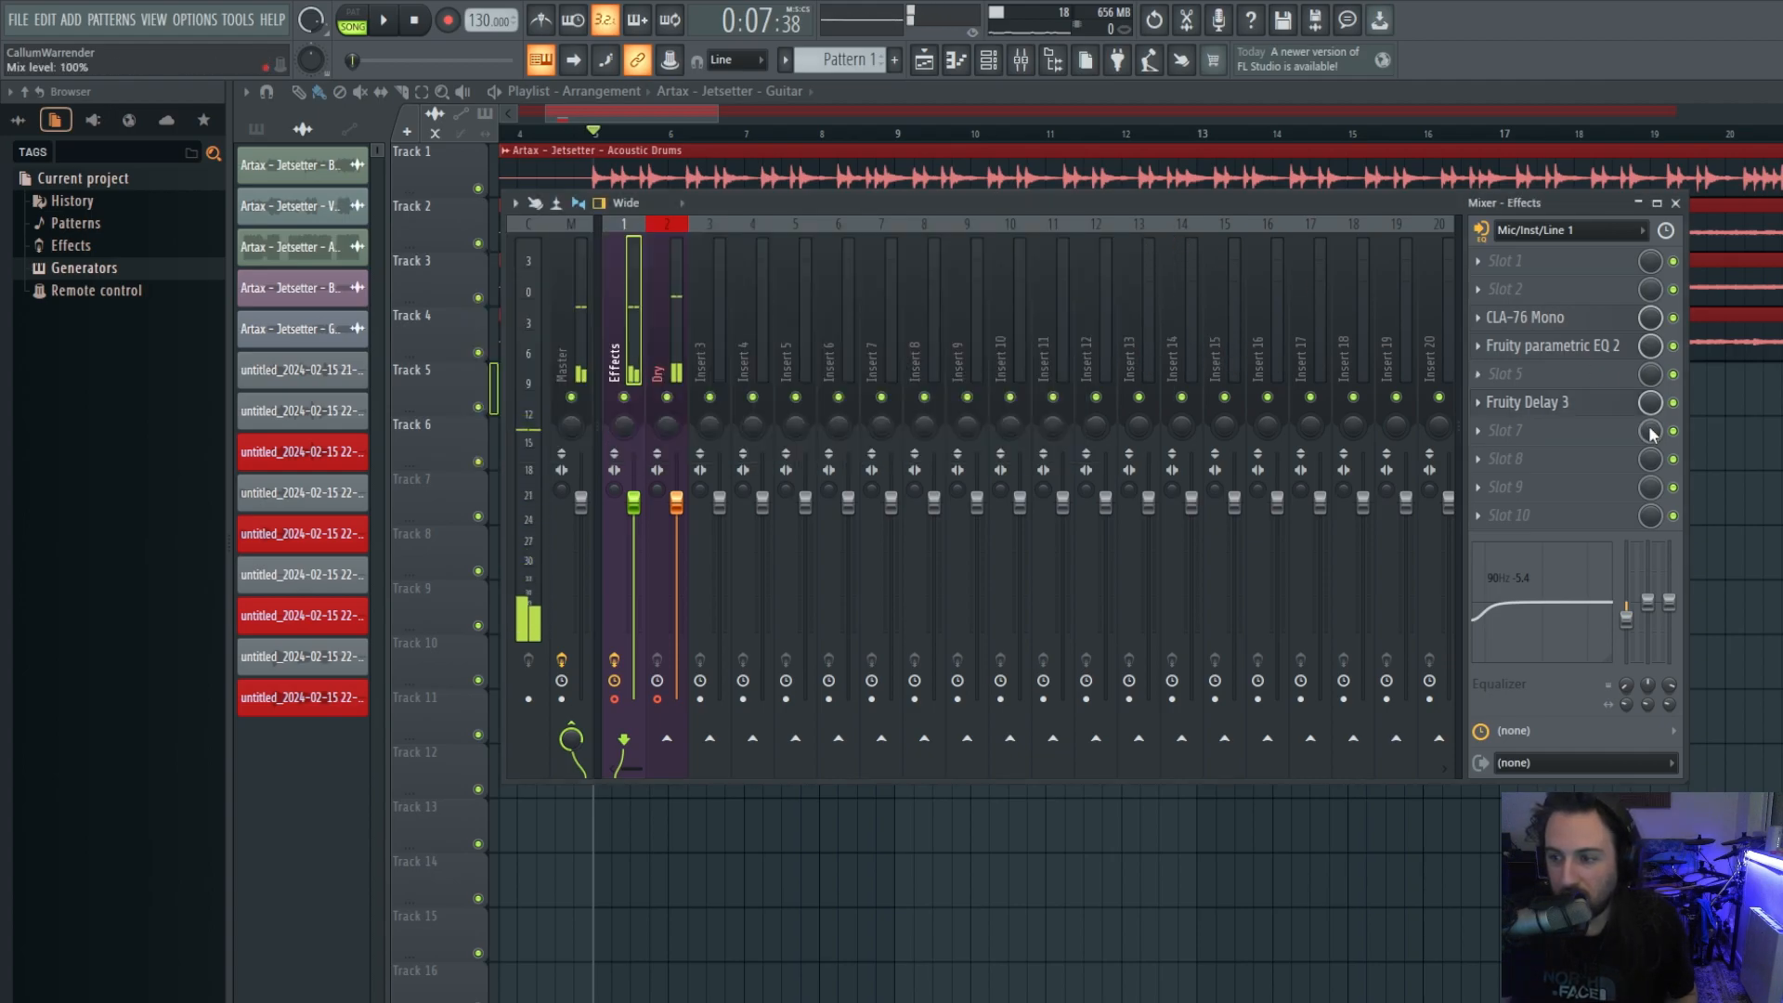
pyautogui.click(1480, 432)
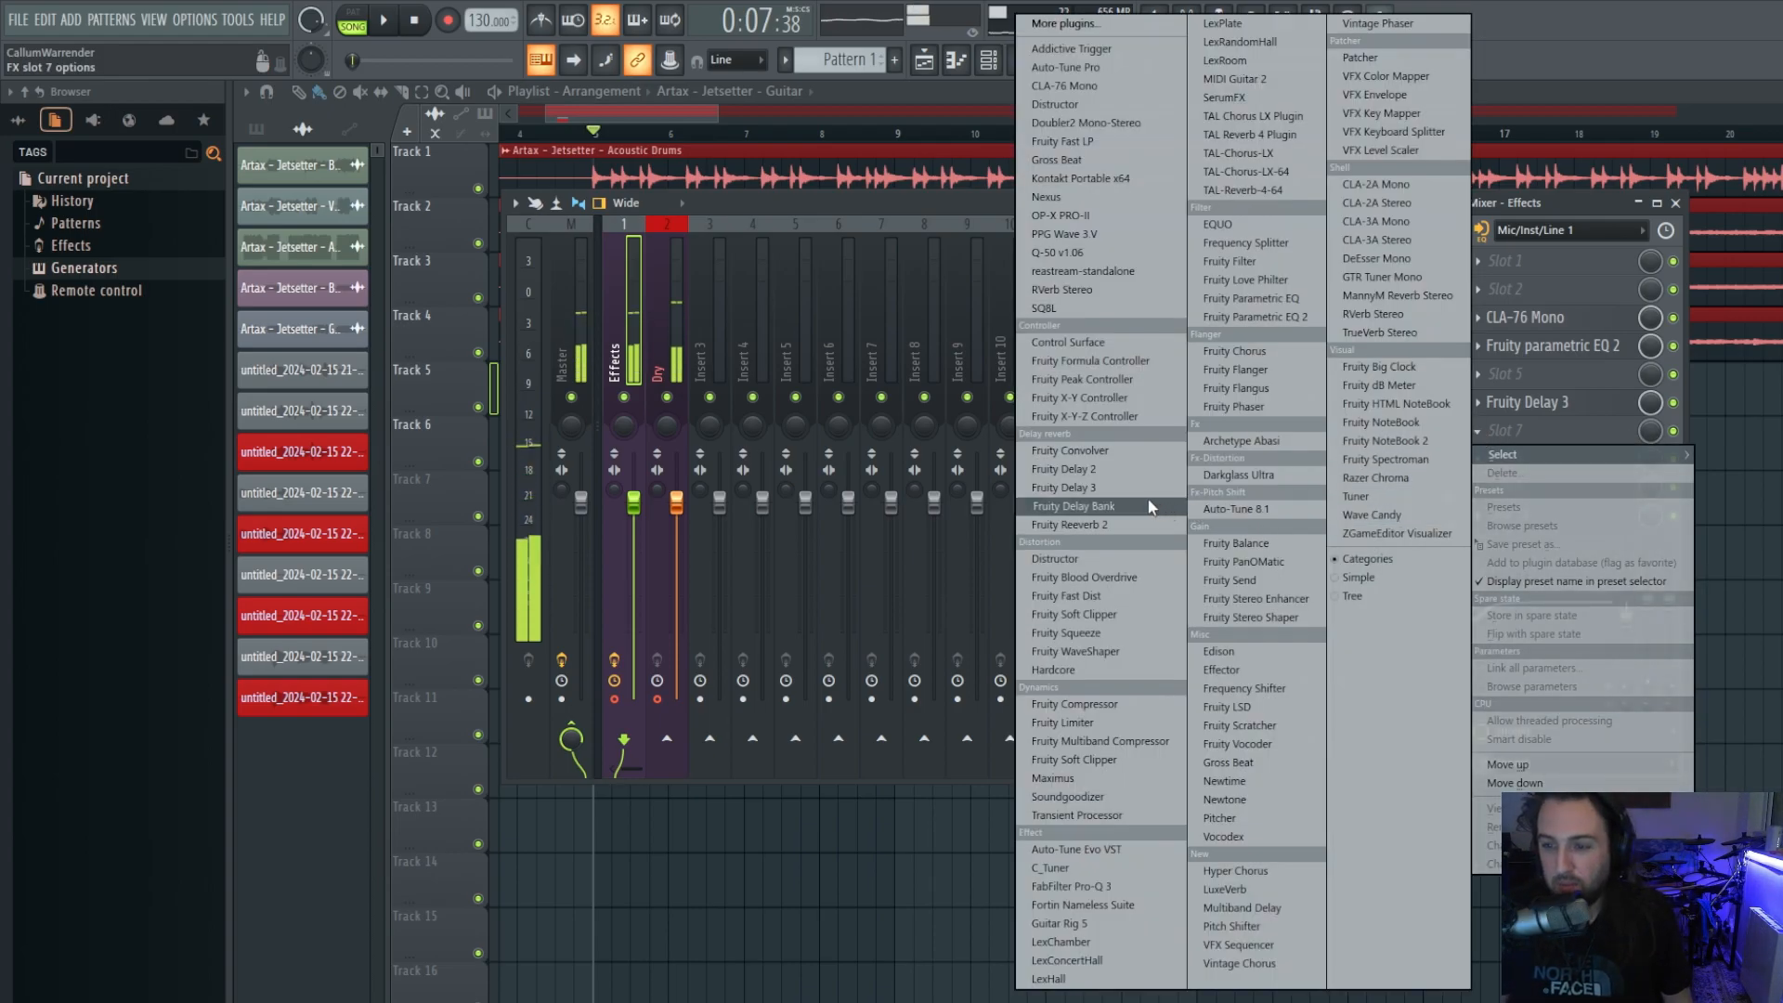
pyautogui.click(1095, 528)
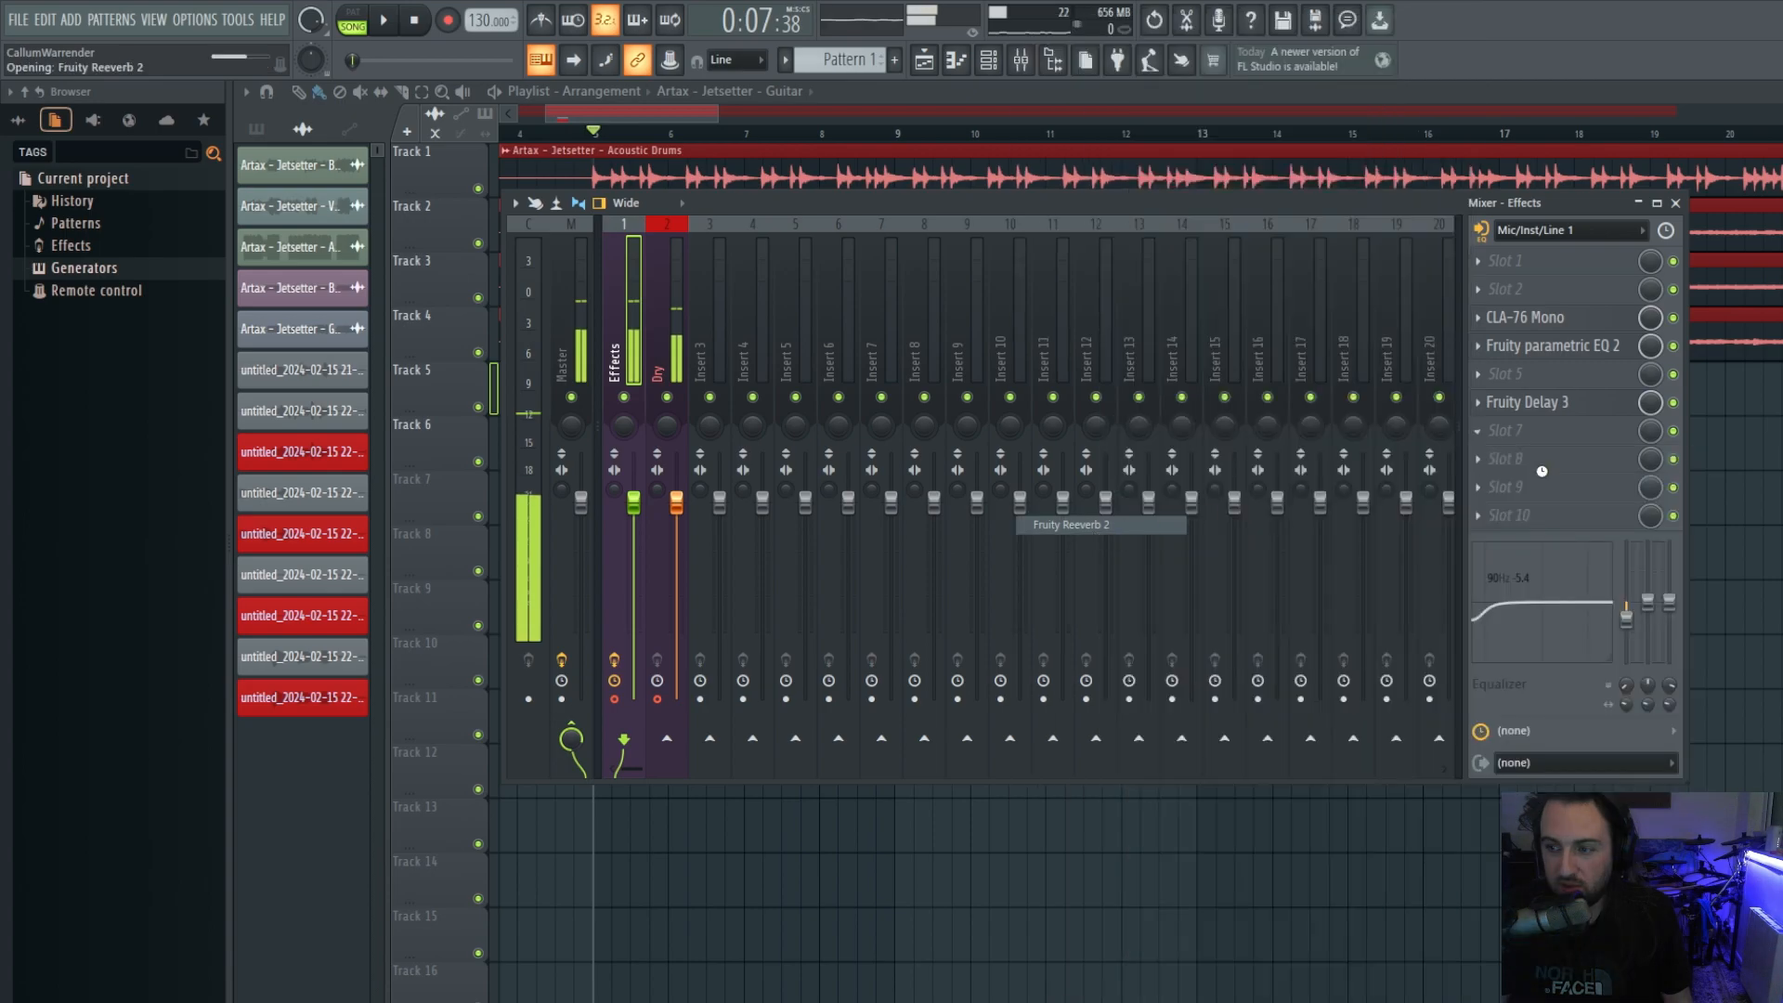
pyautogui.click(1673, 403)
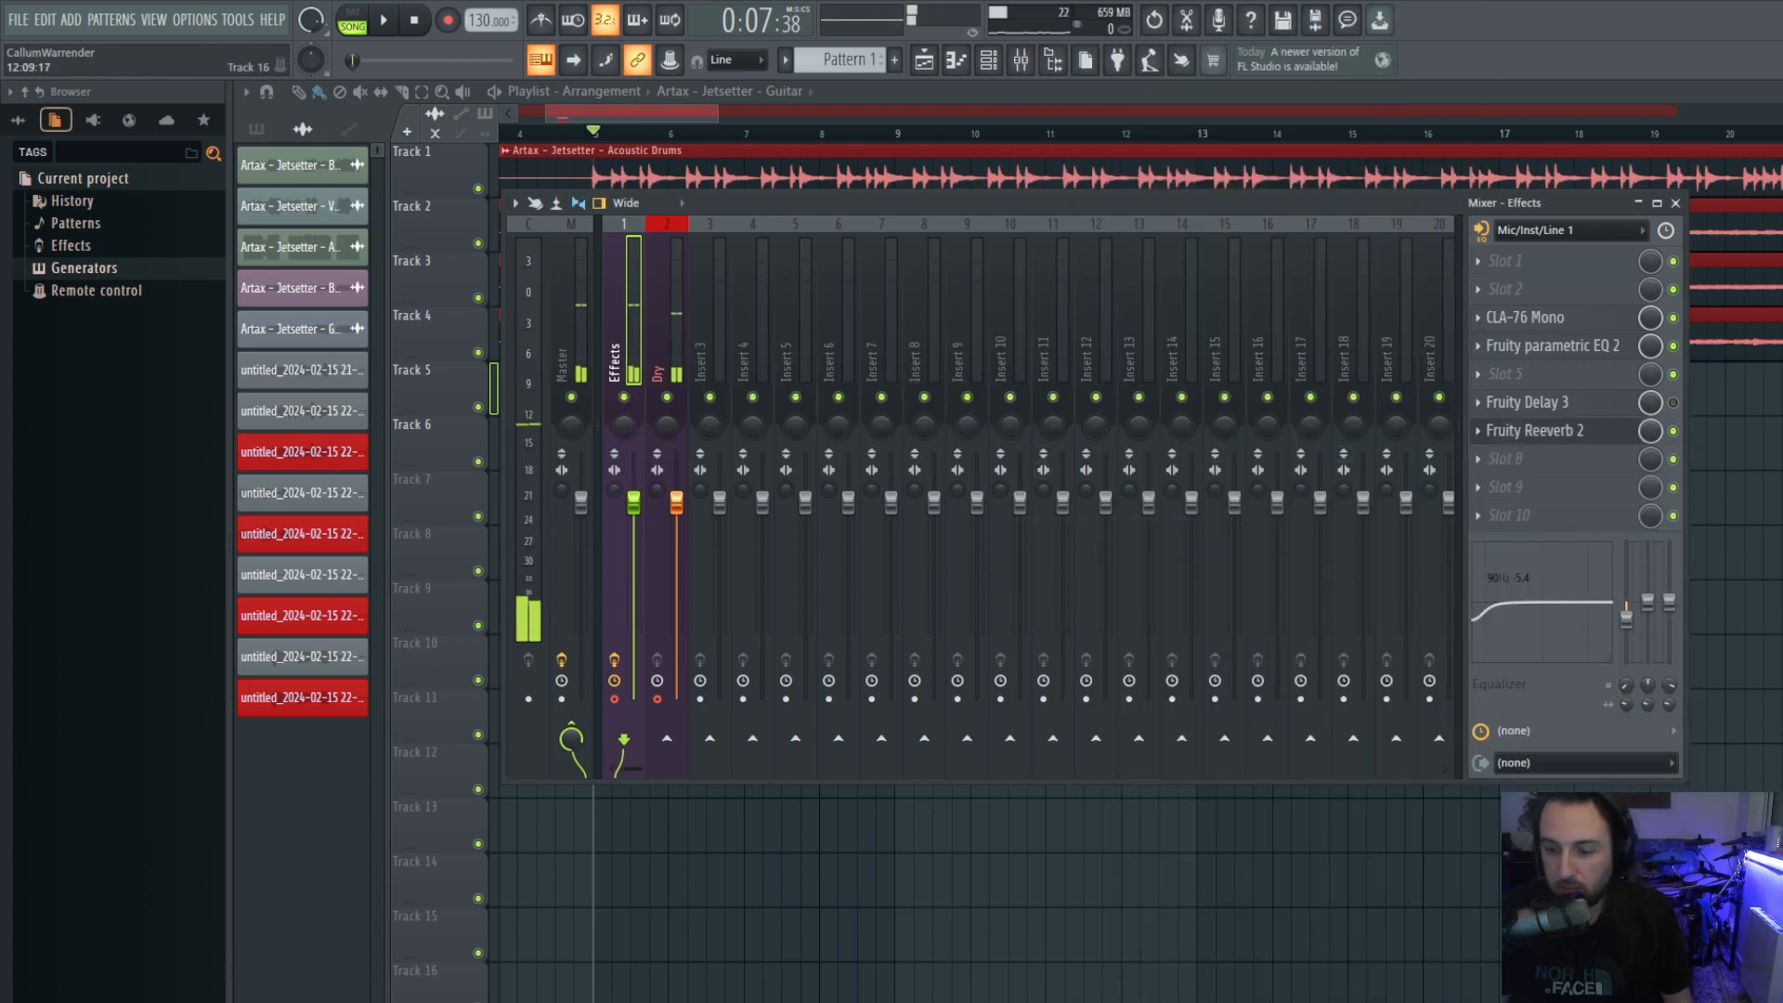
# Step Fruity Reeverb 2's presets from Cathedral to The Venue, then bypass Fruity Delay 3.
pyautogui.click(1538, 435)
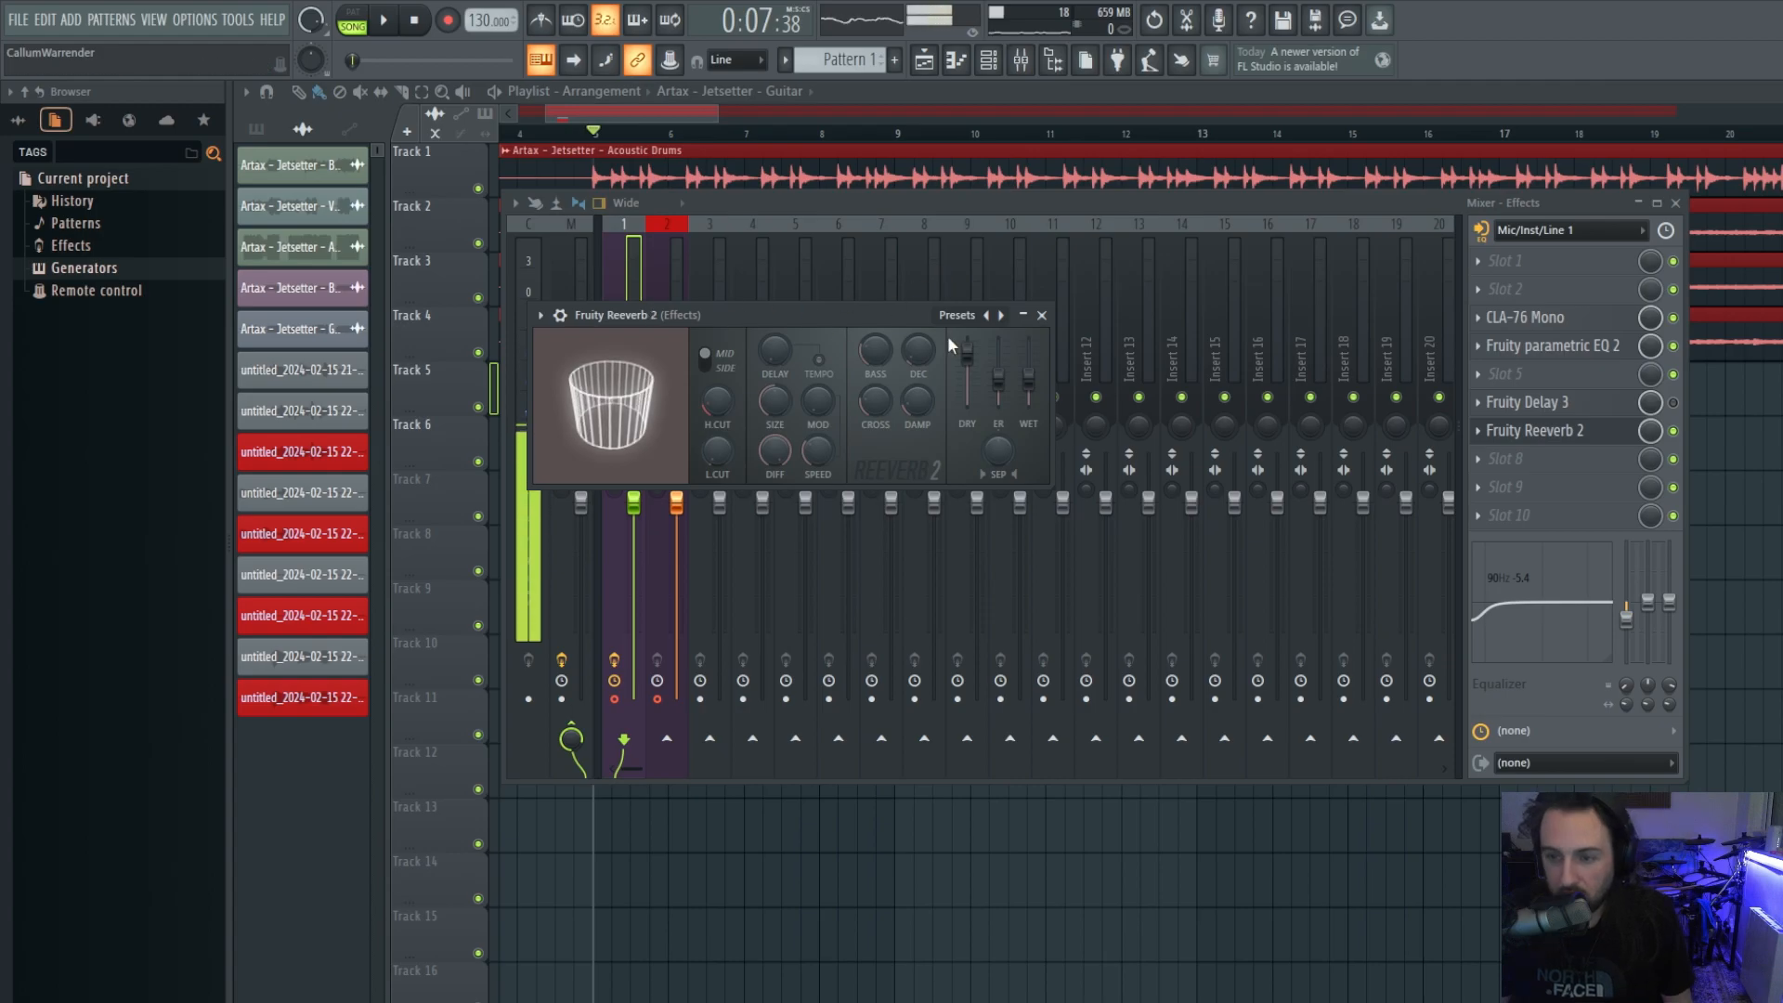
pyautogui.click(1001, 315)
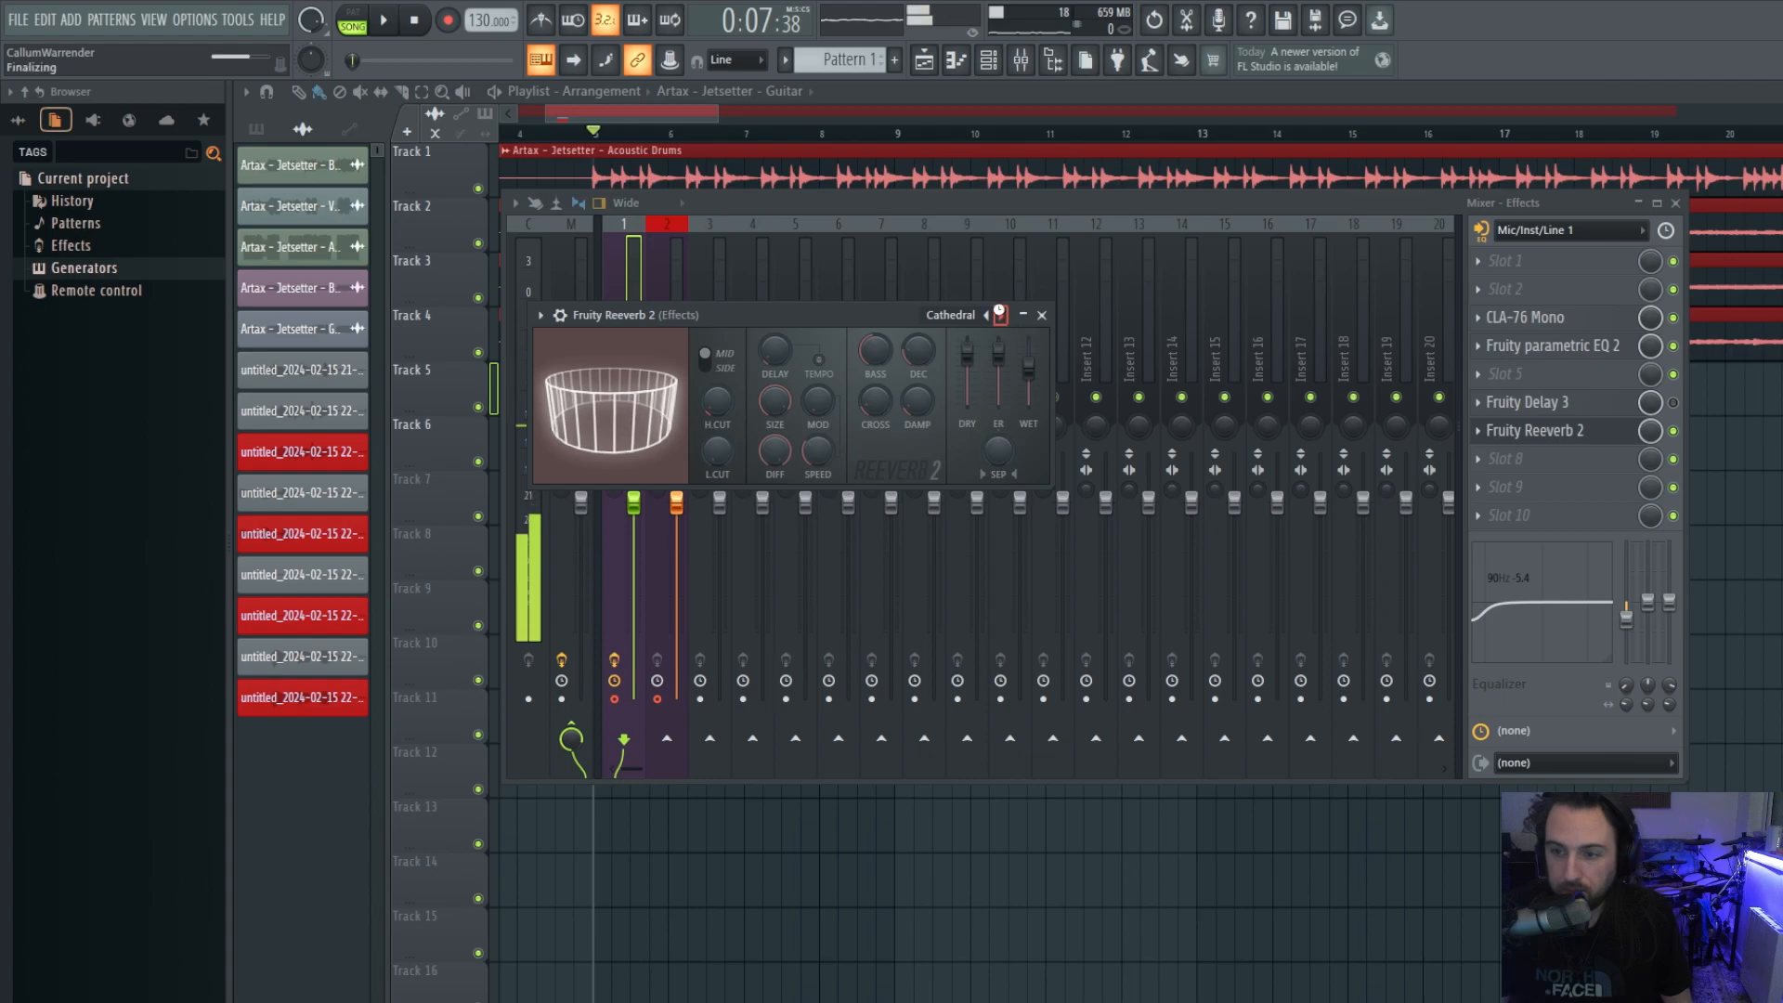
pyautogui.click(1001, 315)
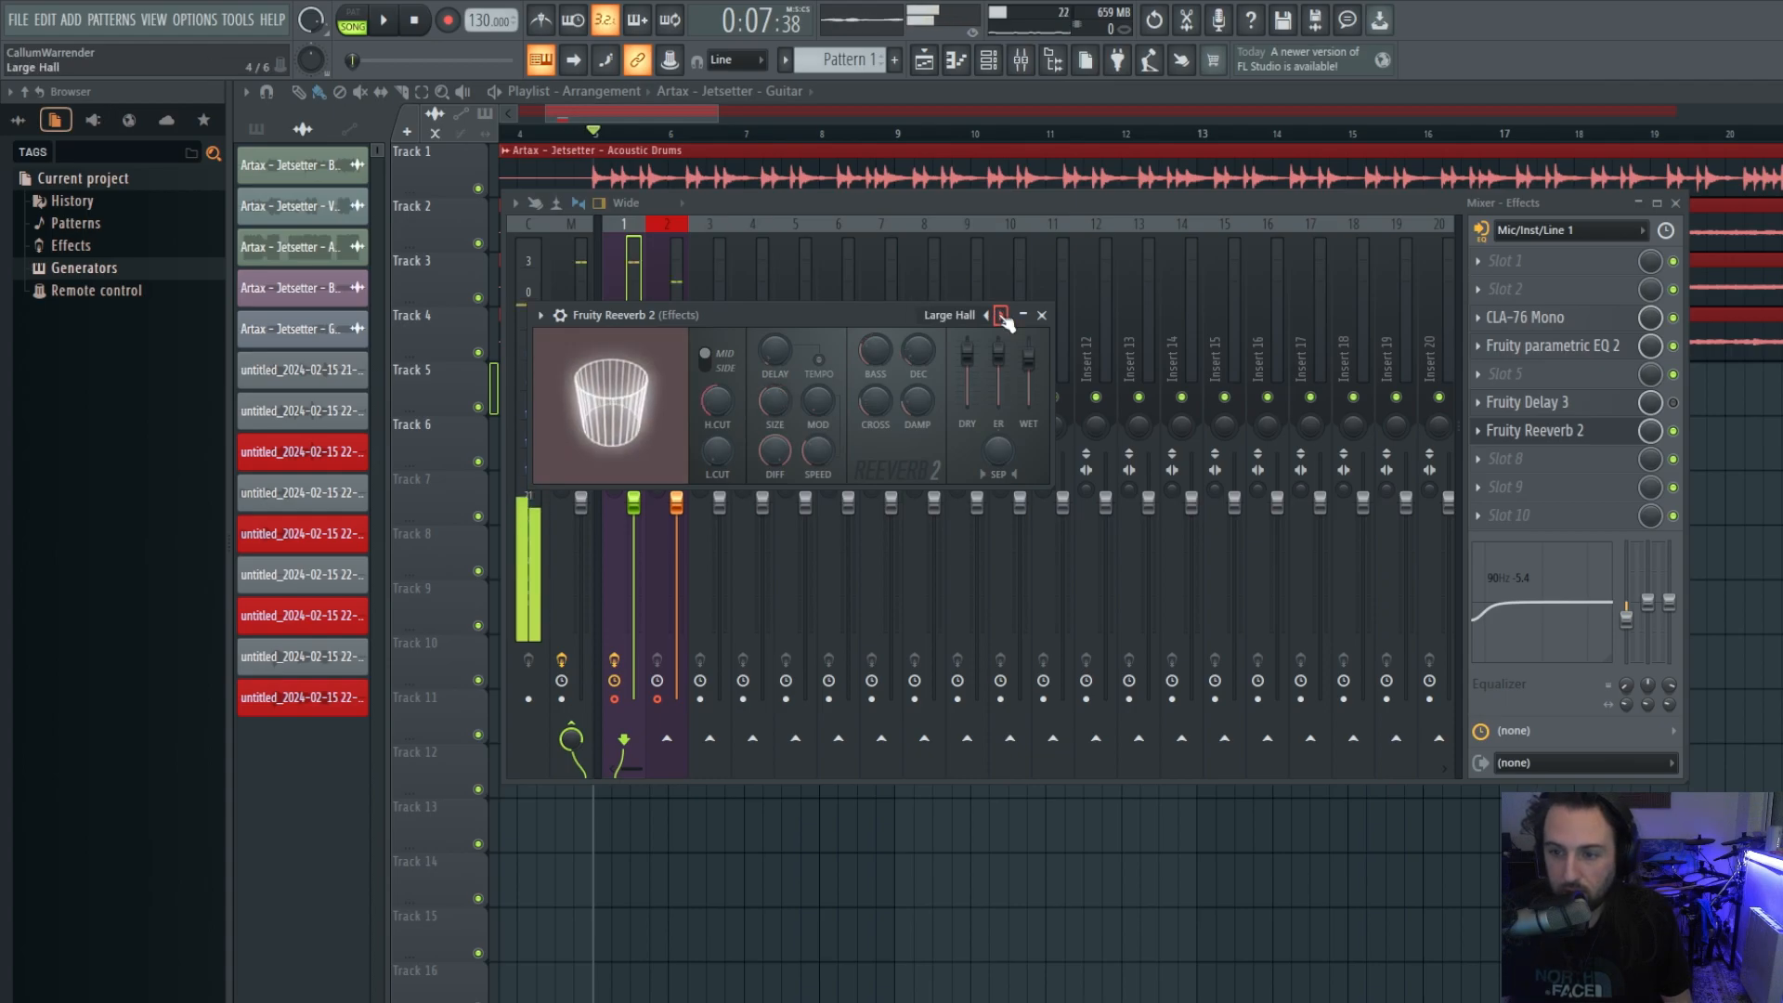
pyautogui.click(1002, 315)
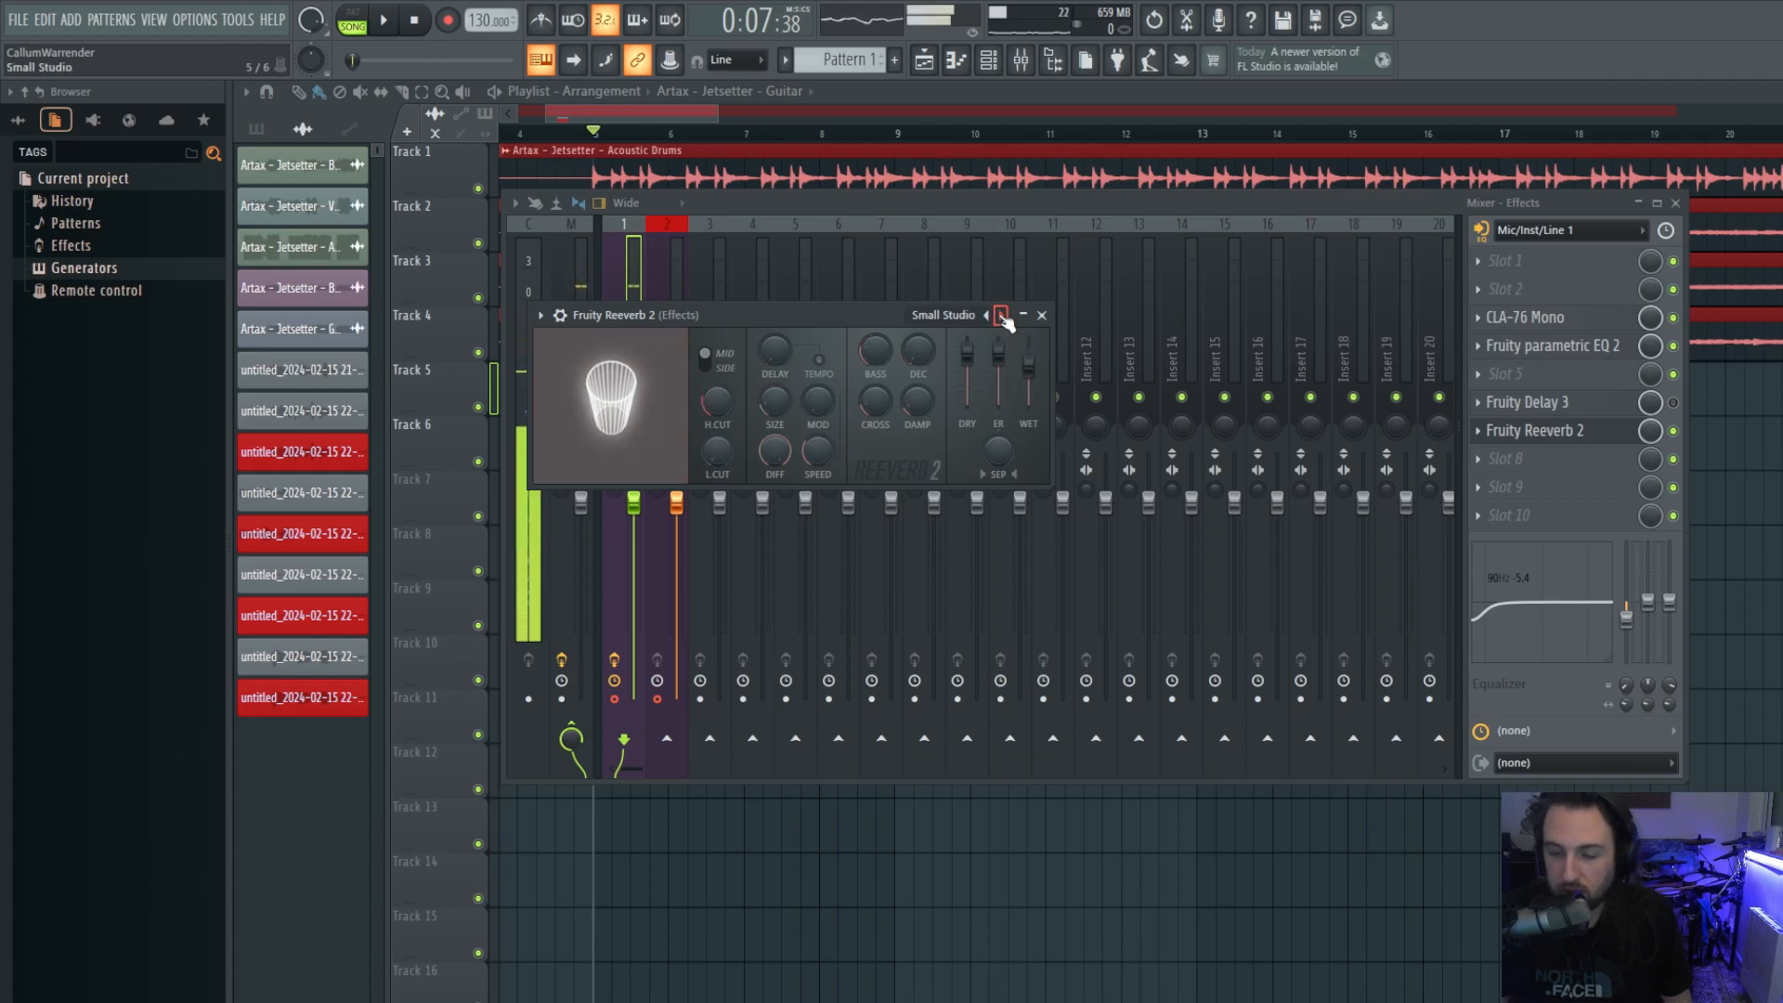
pyautogui.click(1001, 315)
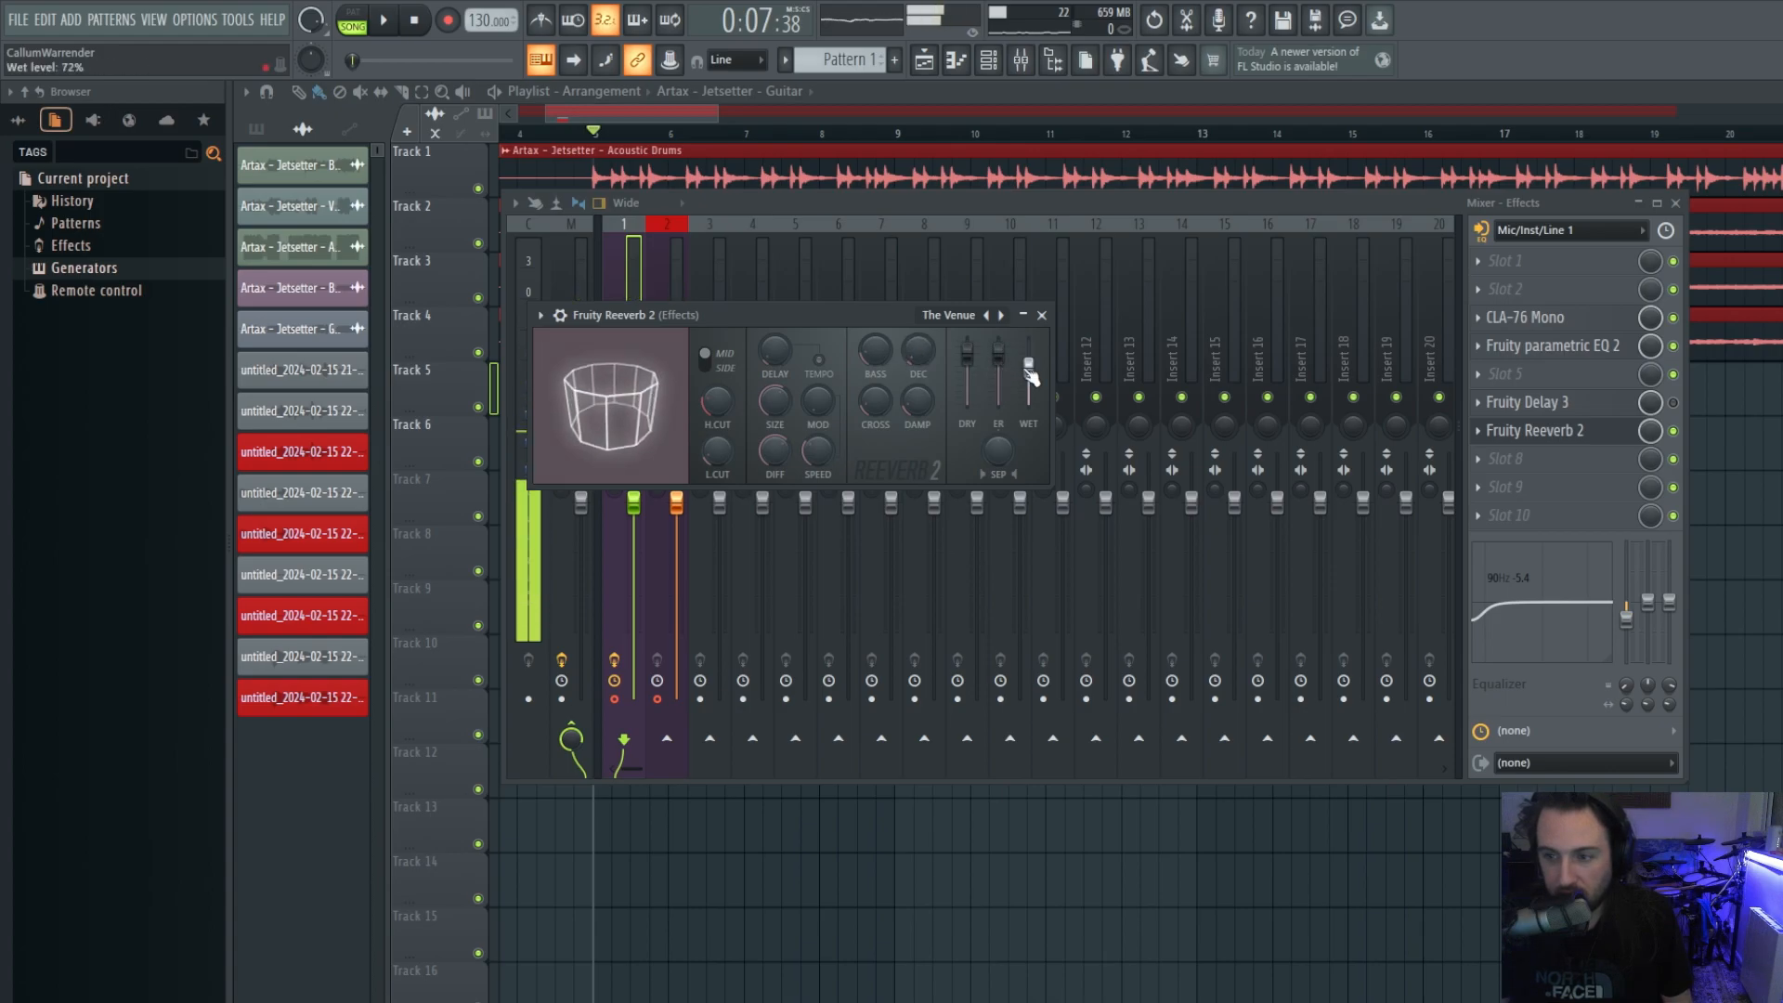
pyautogui.click(1673, 403)
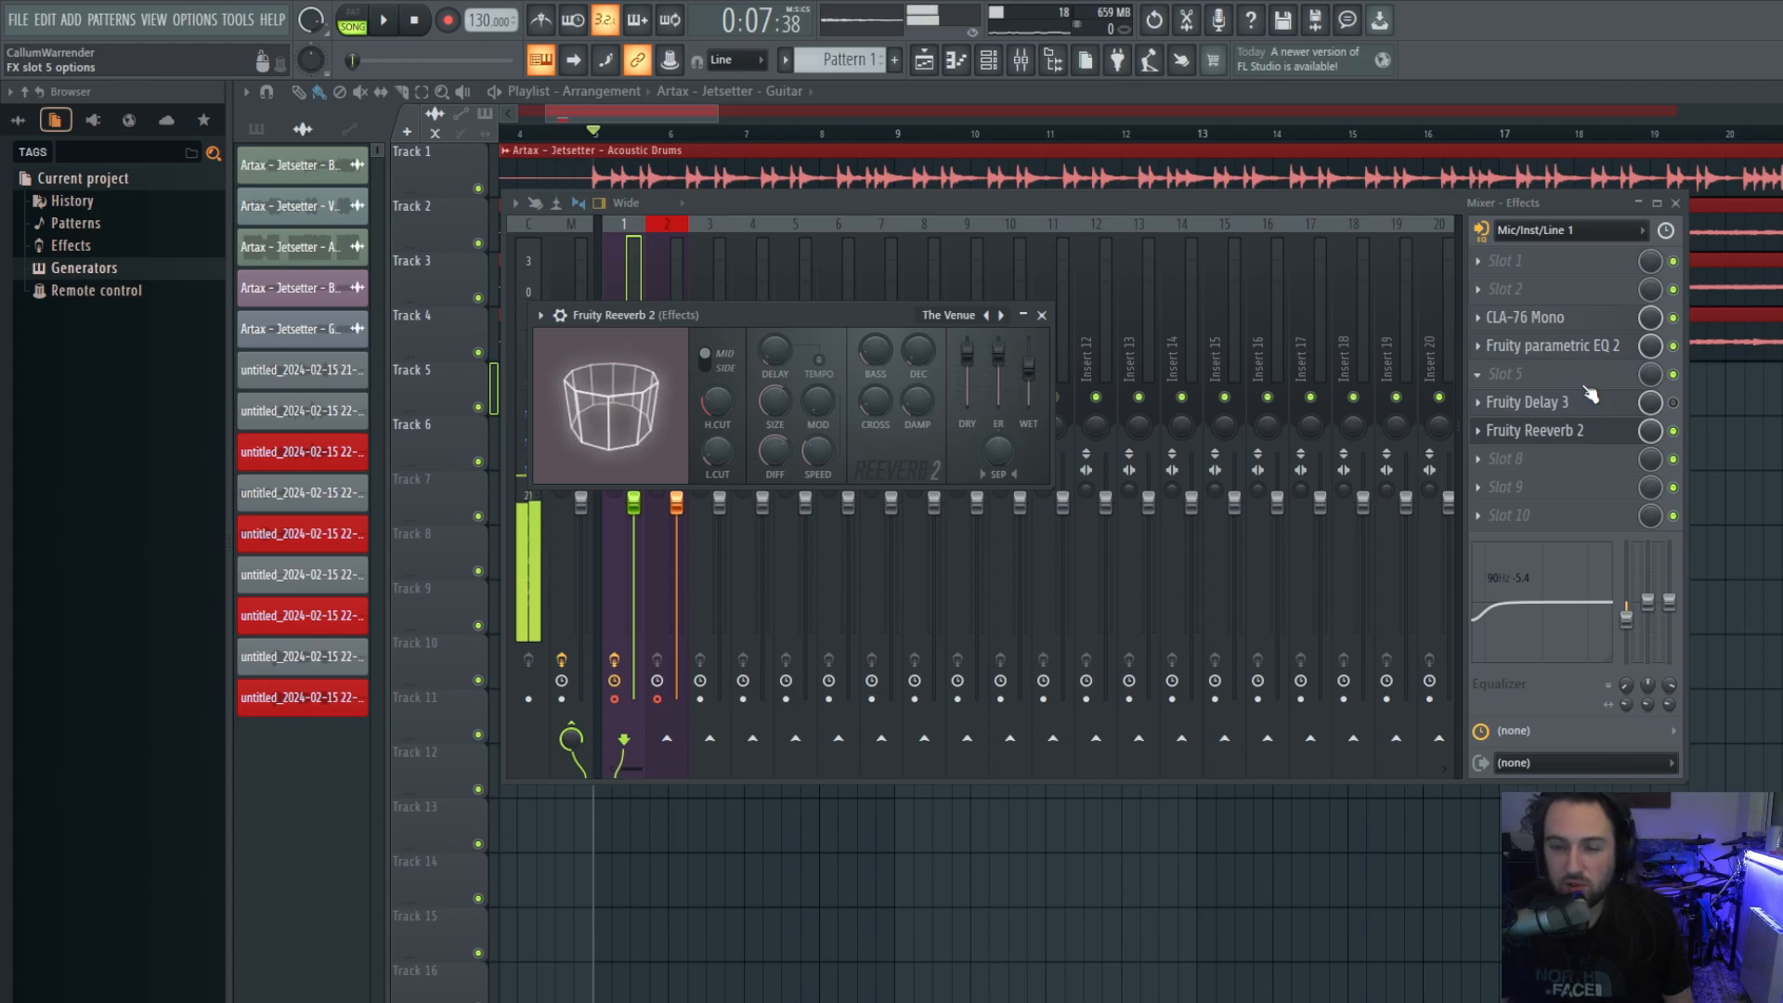
# Reopen Fruity Reeverb 2 and lower its wet level slightly.
pyautogui.click(1610, 427)
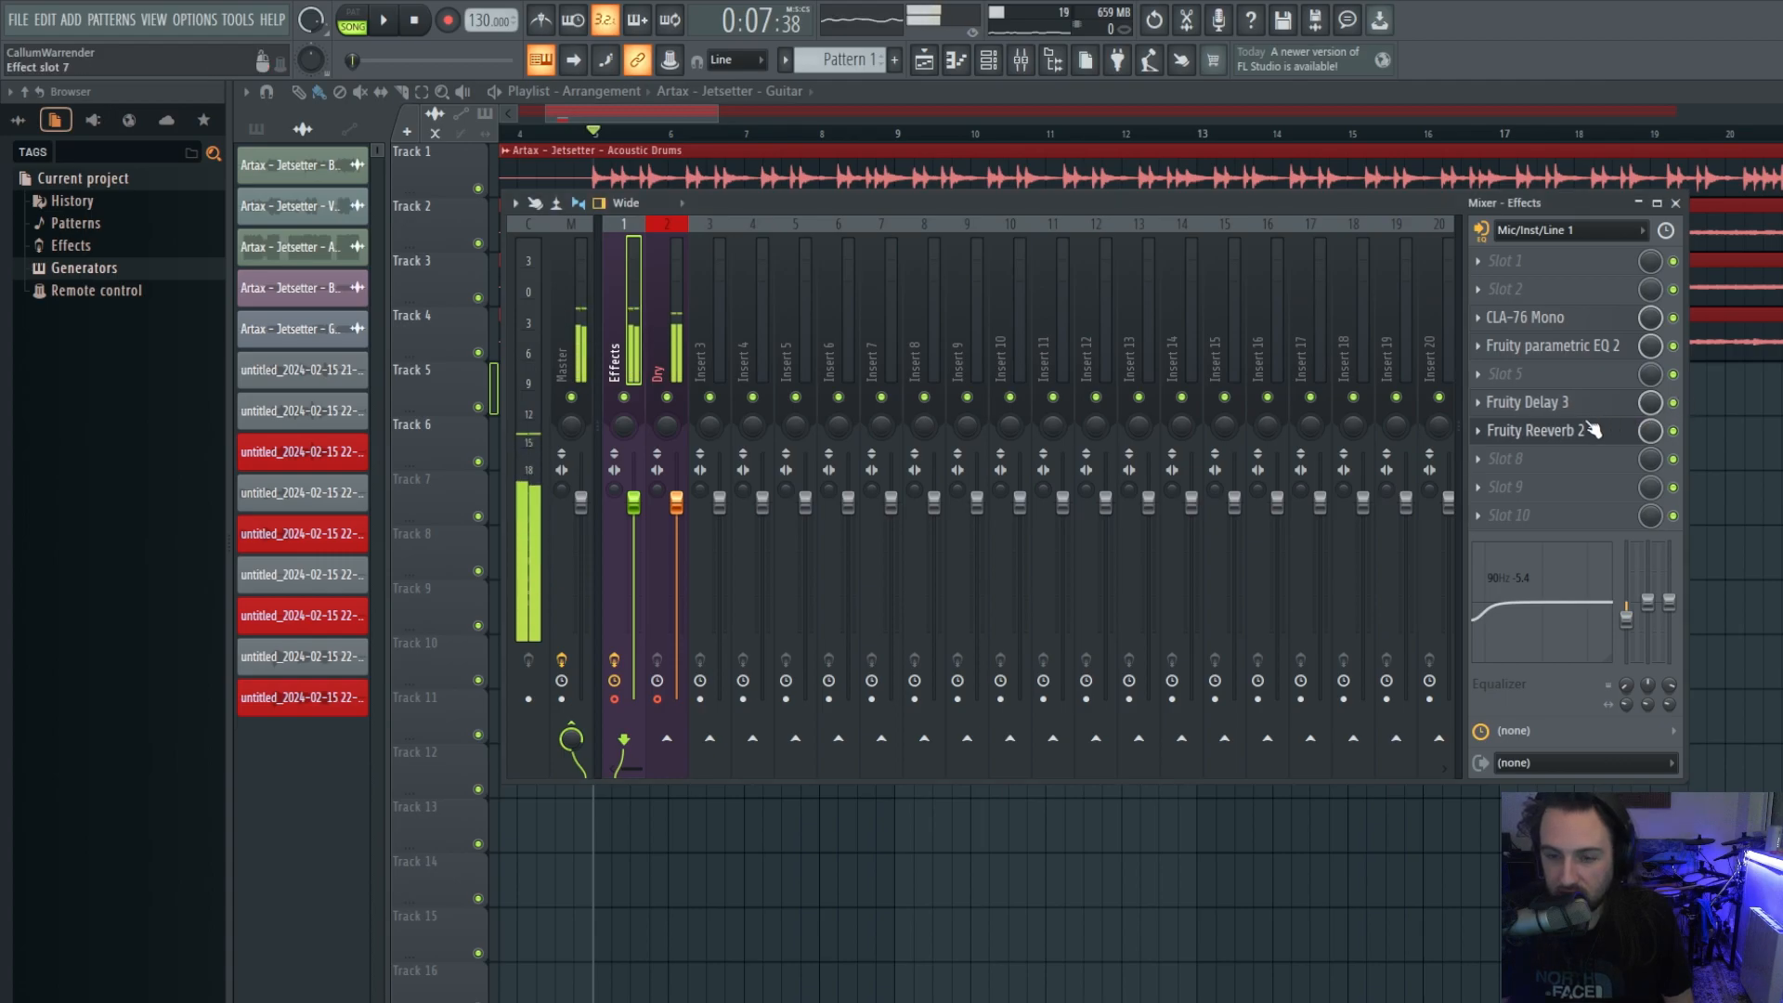
pyautogui.click(1557, 442)
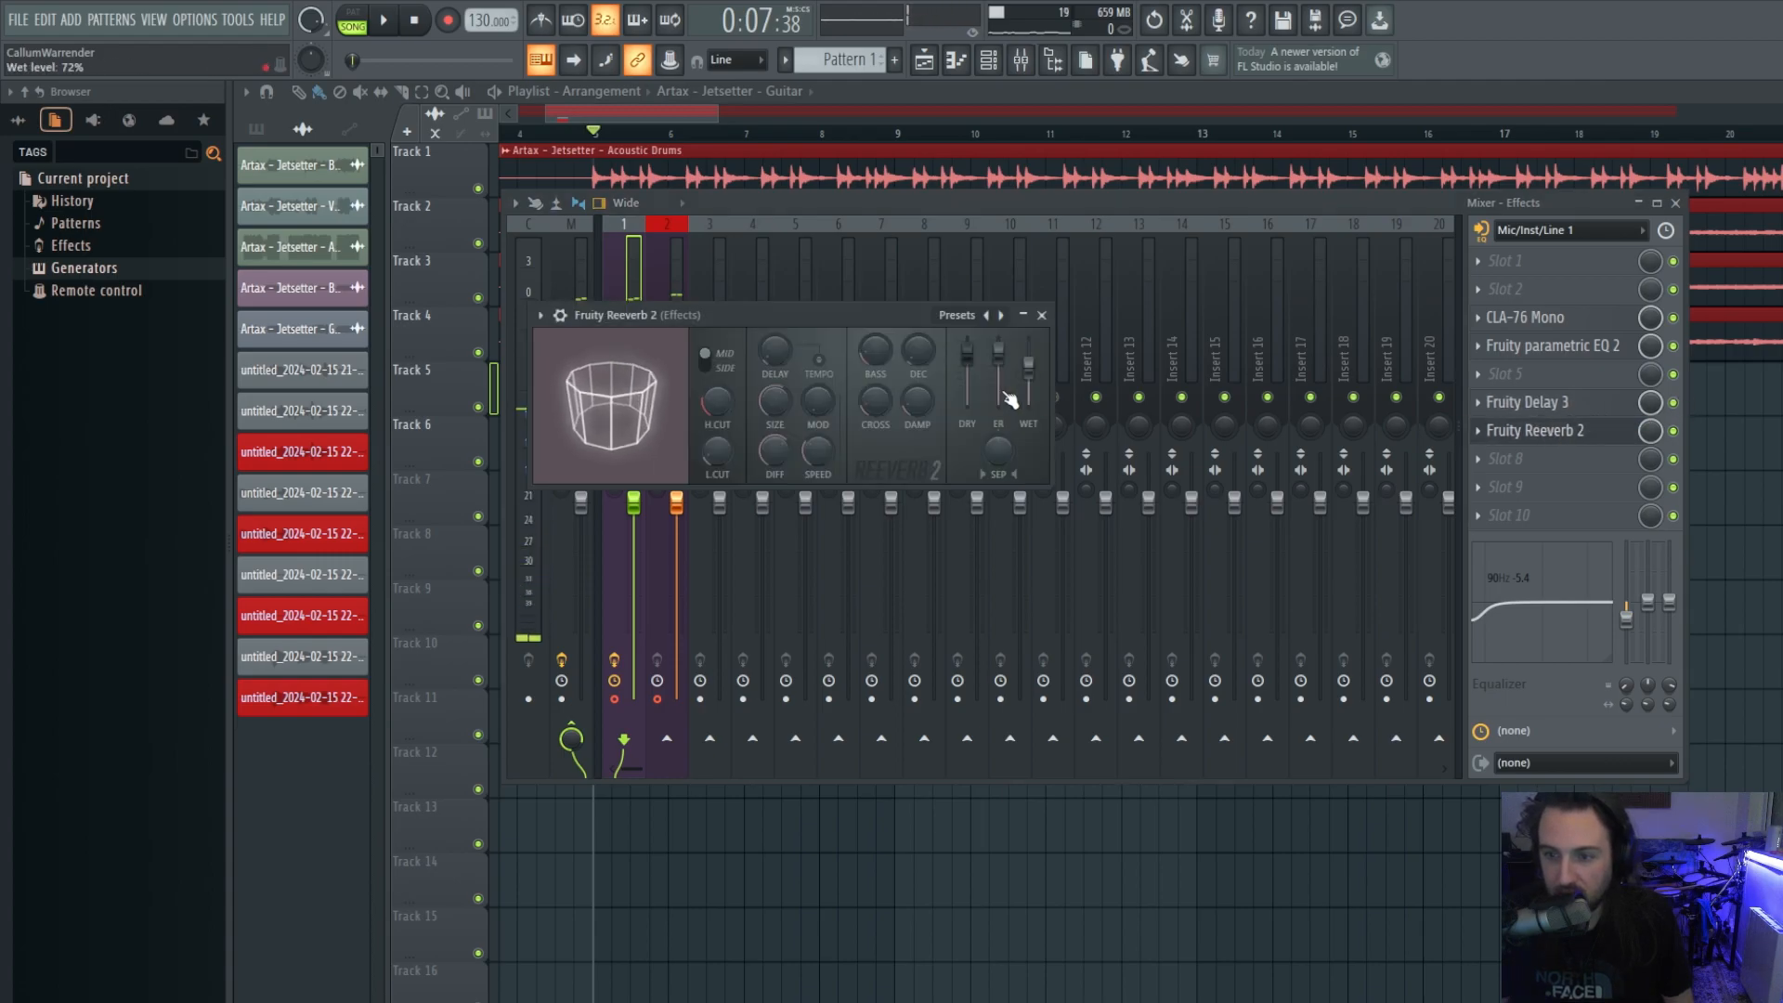
pyautogui.moveTo(1028, 373); pyautogui.dragTo(1028, 382)
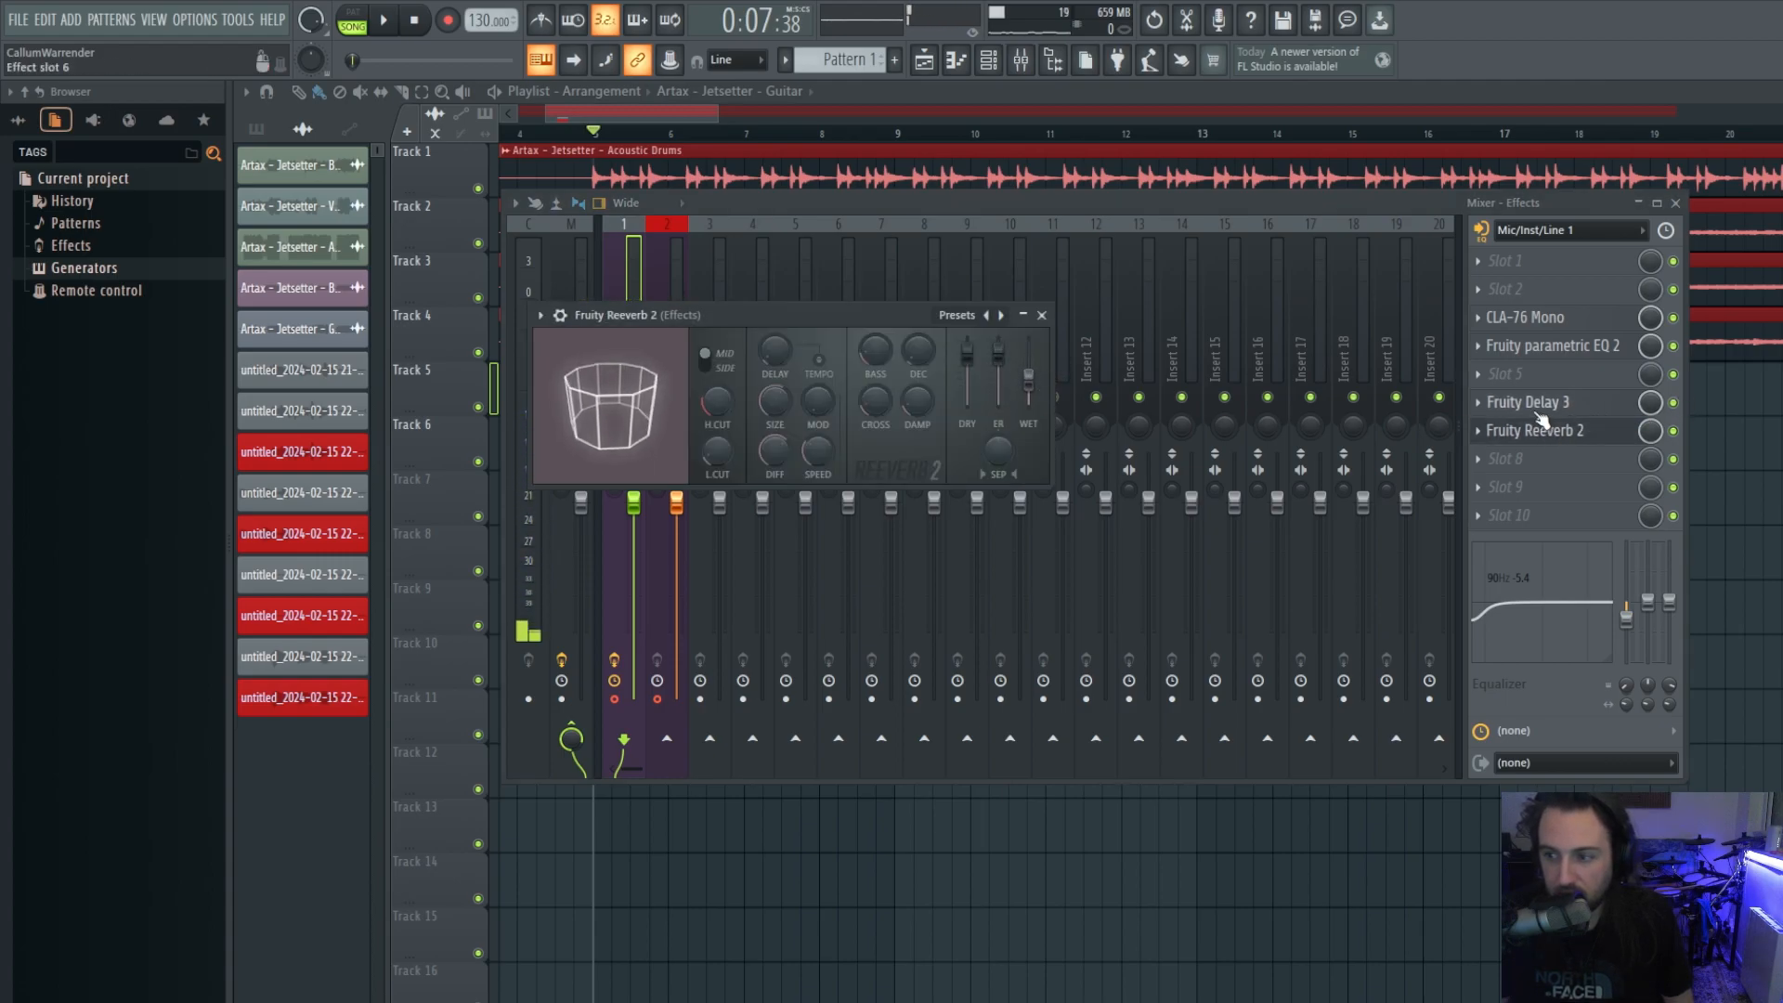
# Check Fruity Delay 3's window, then go back to the Fruity Reeverb 2 window.
pyautogui.click(1536, 407)
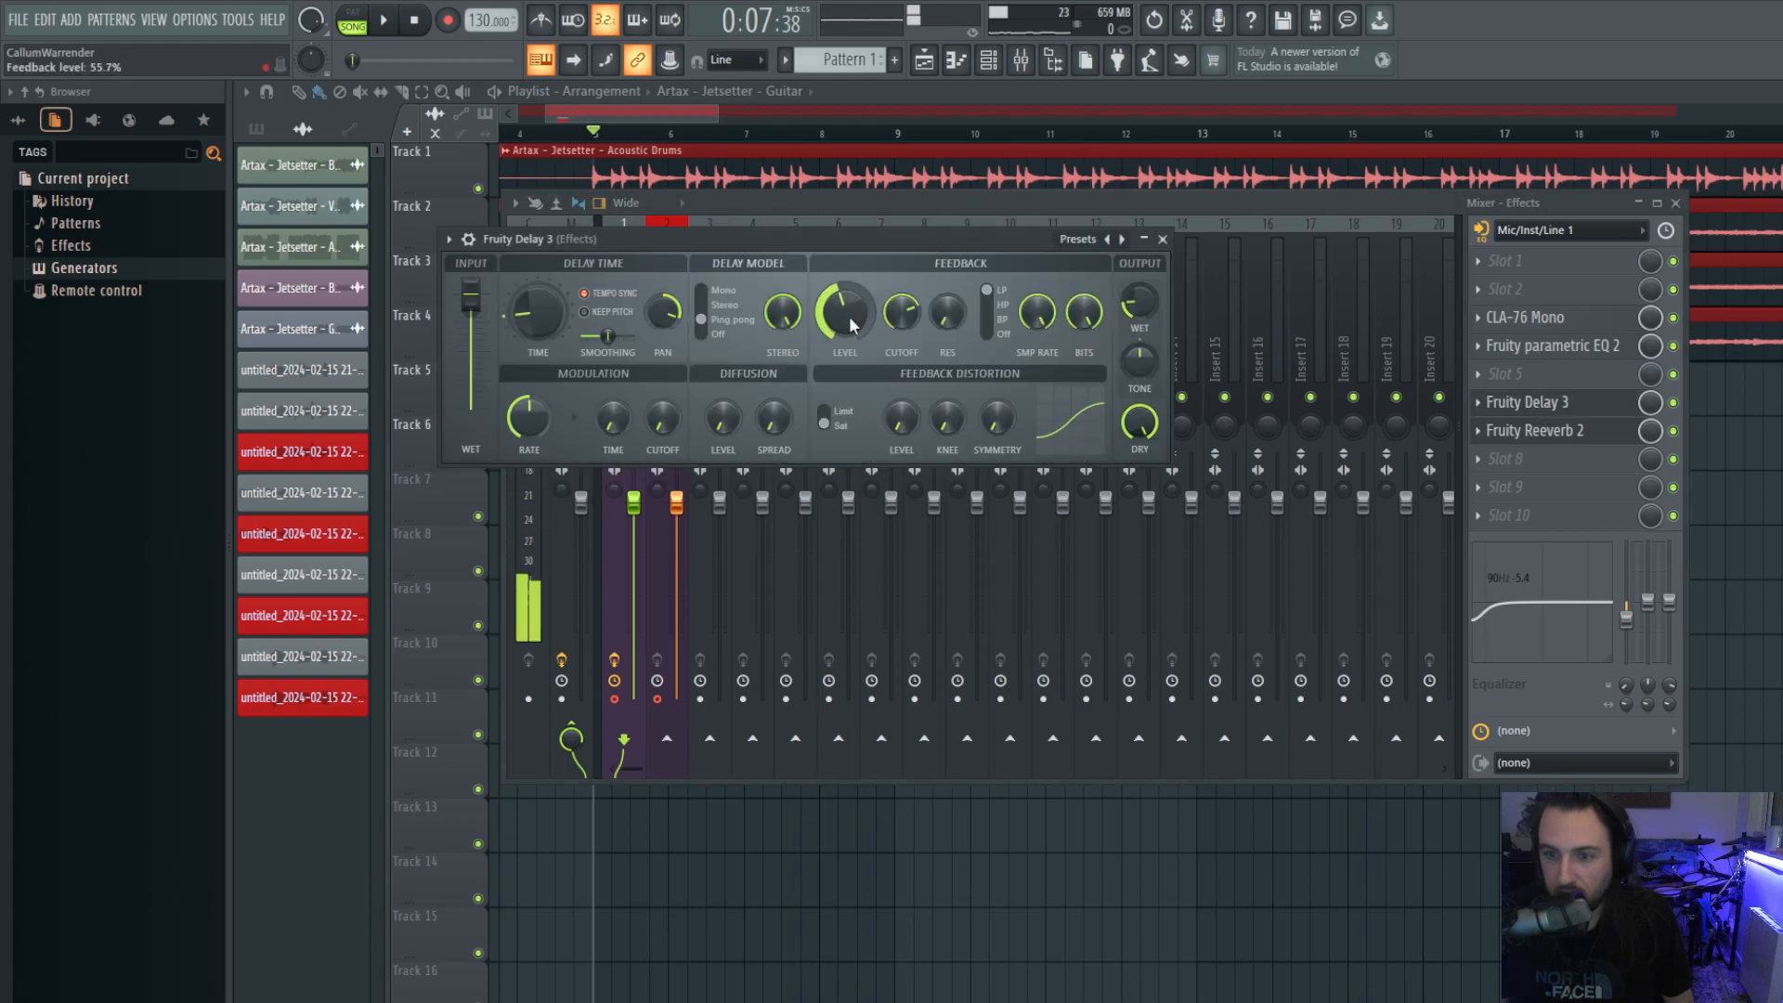
pyautogui.click(1162, 239)
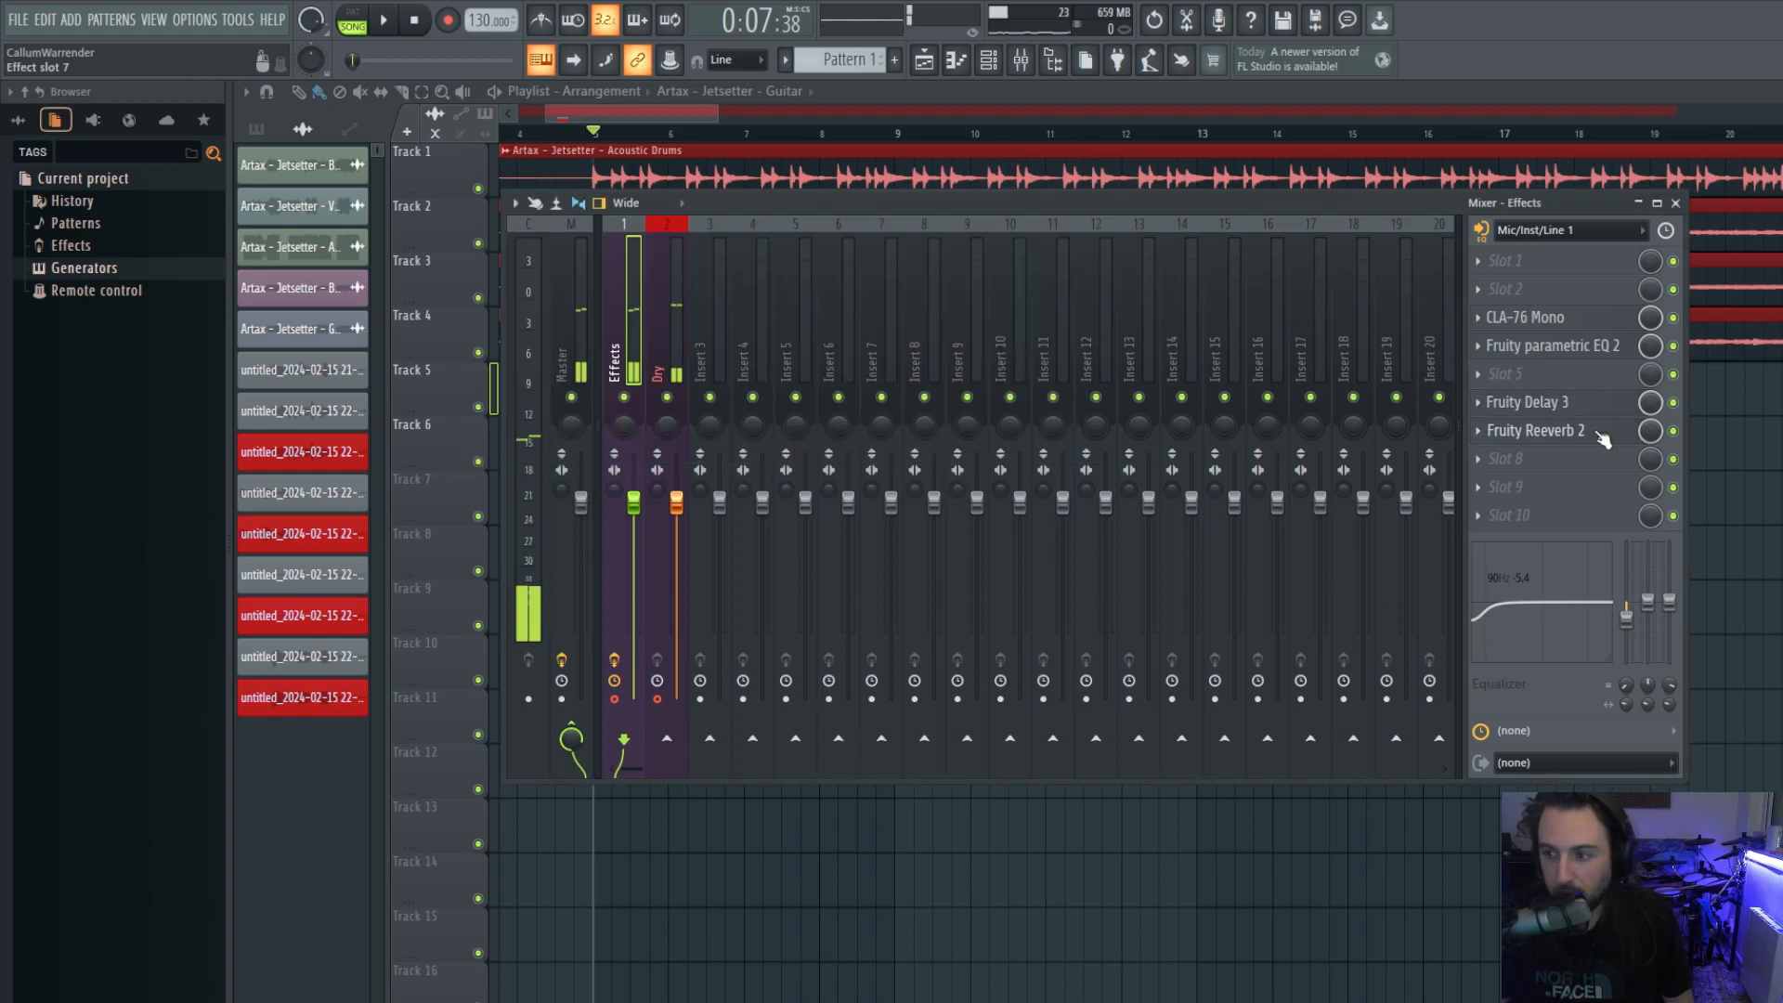
pyautogui.click(1541, 430)
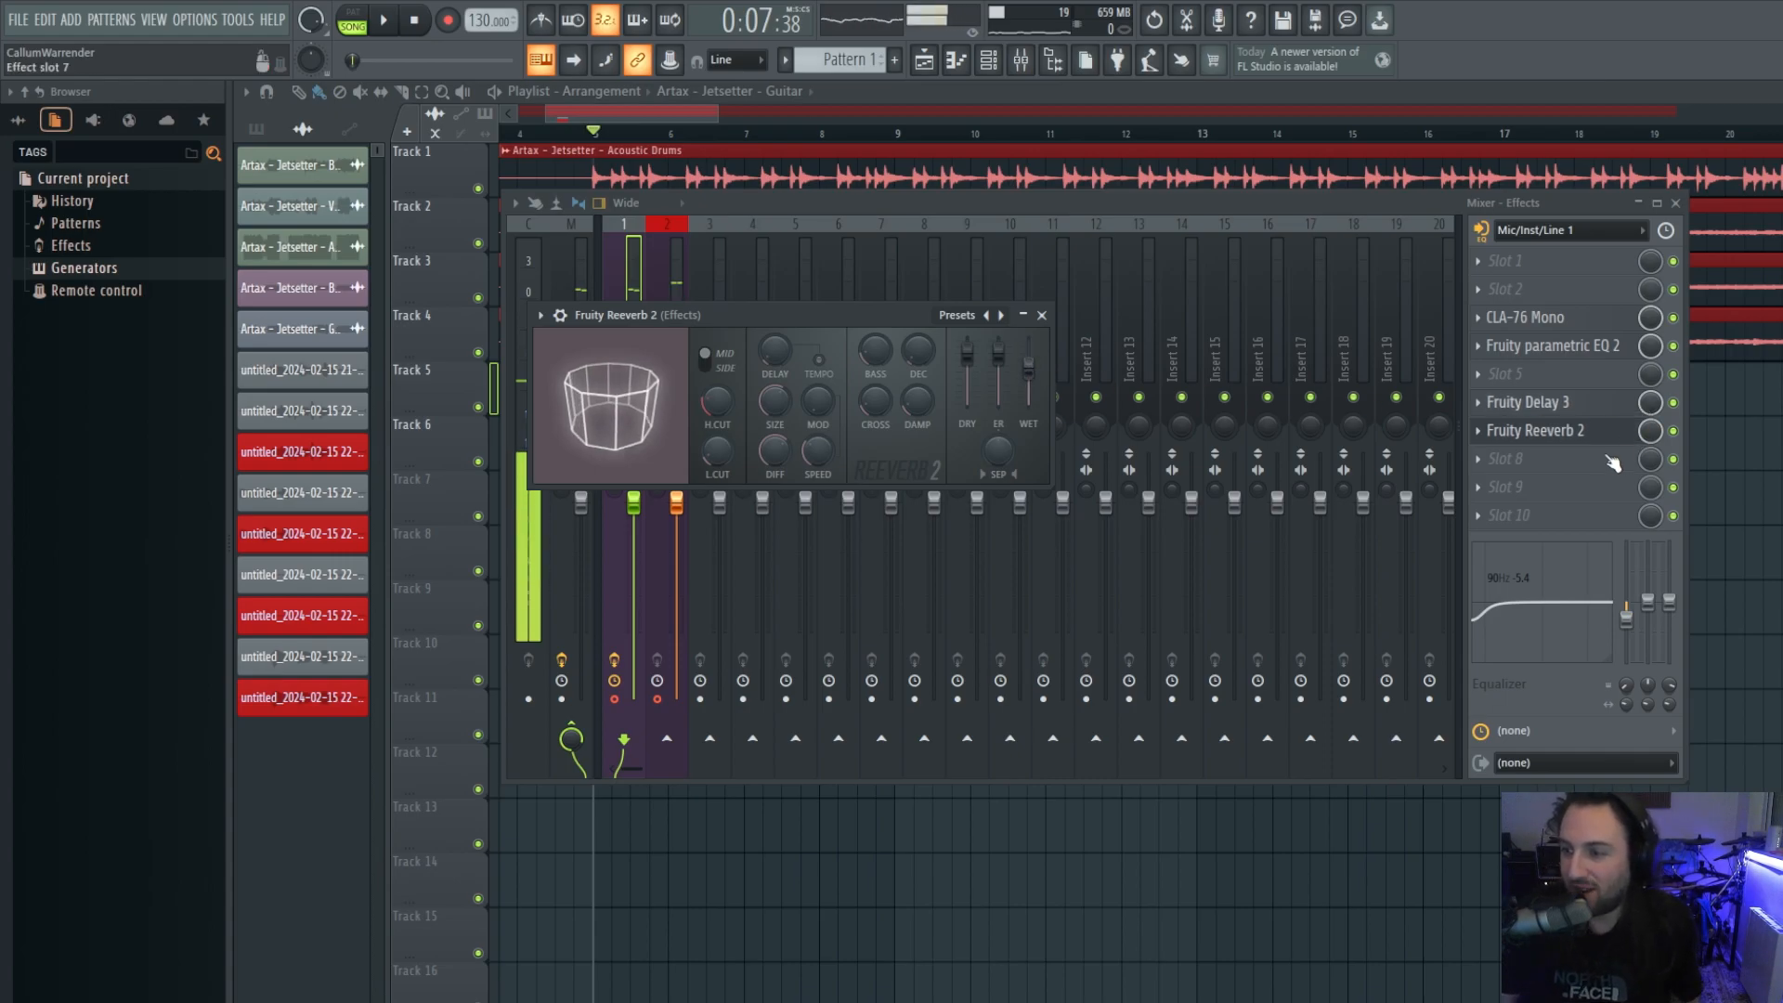
pyautogui.click(1574, 436)
pyautogui.click(1574, 435)
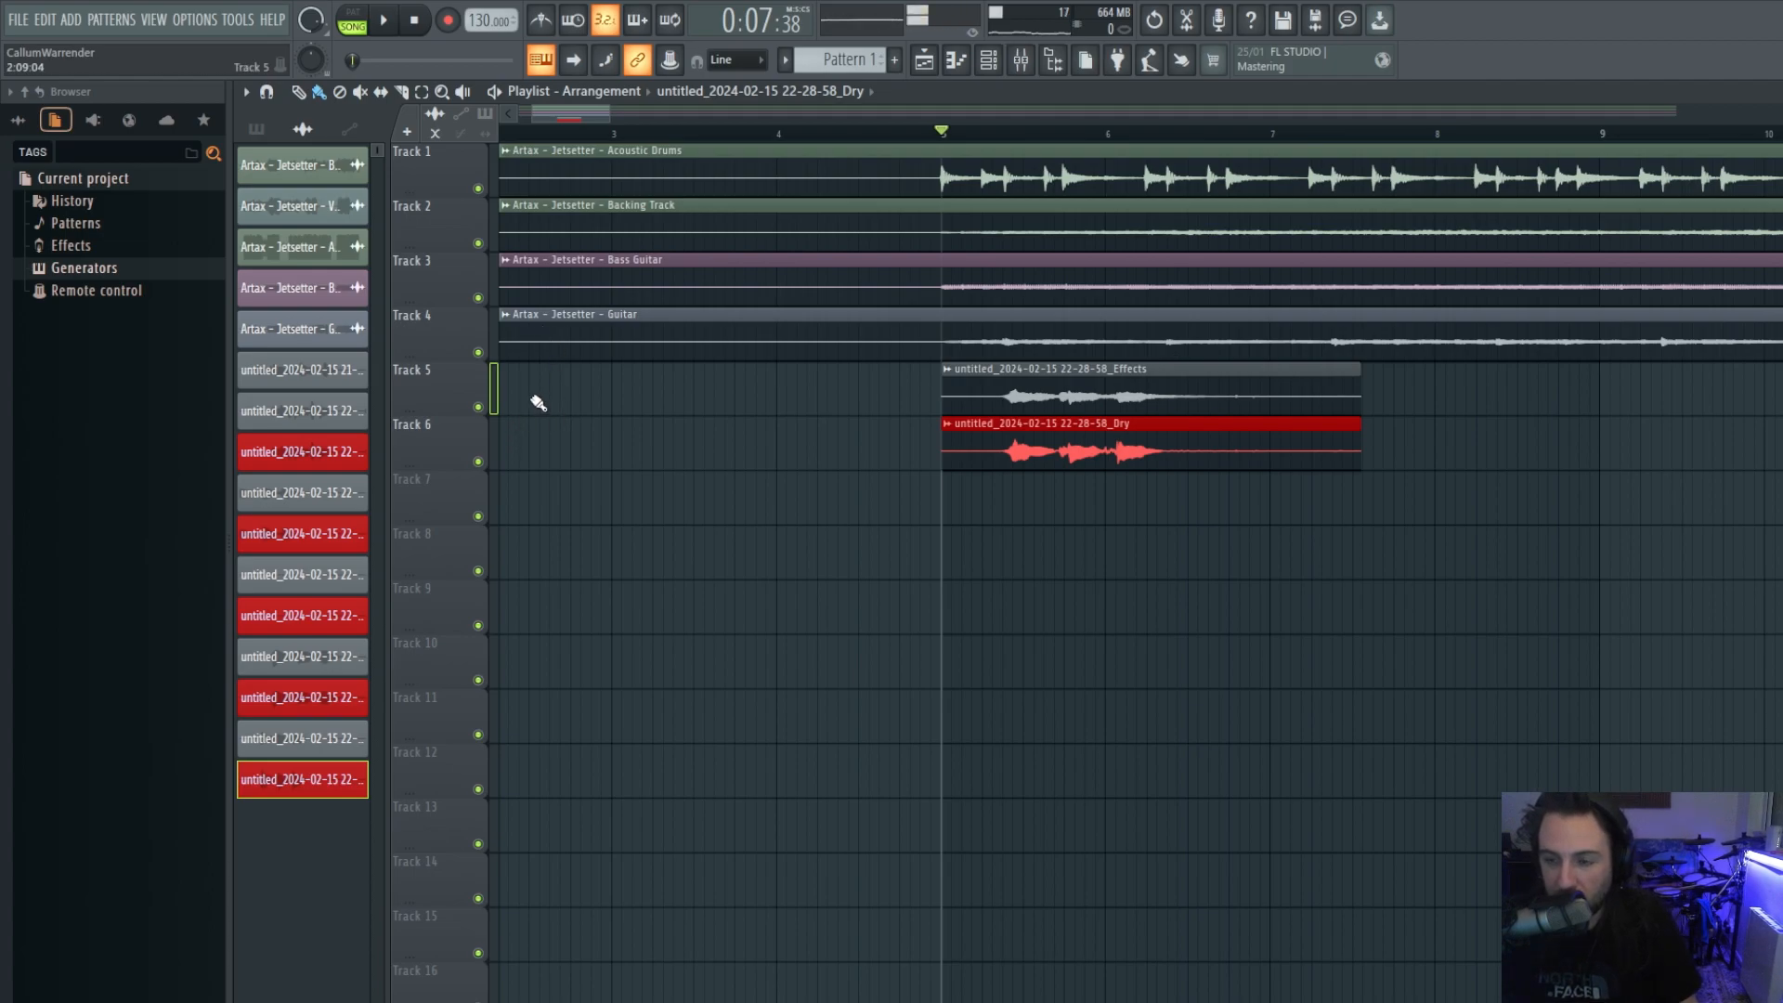
# Solo and play the Effects take on Track 5, then mute it and unmute Track 6's Dry take.
pyautogui.rightClick(481, 408)
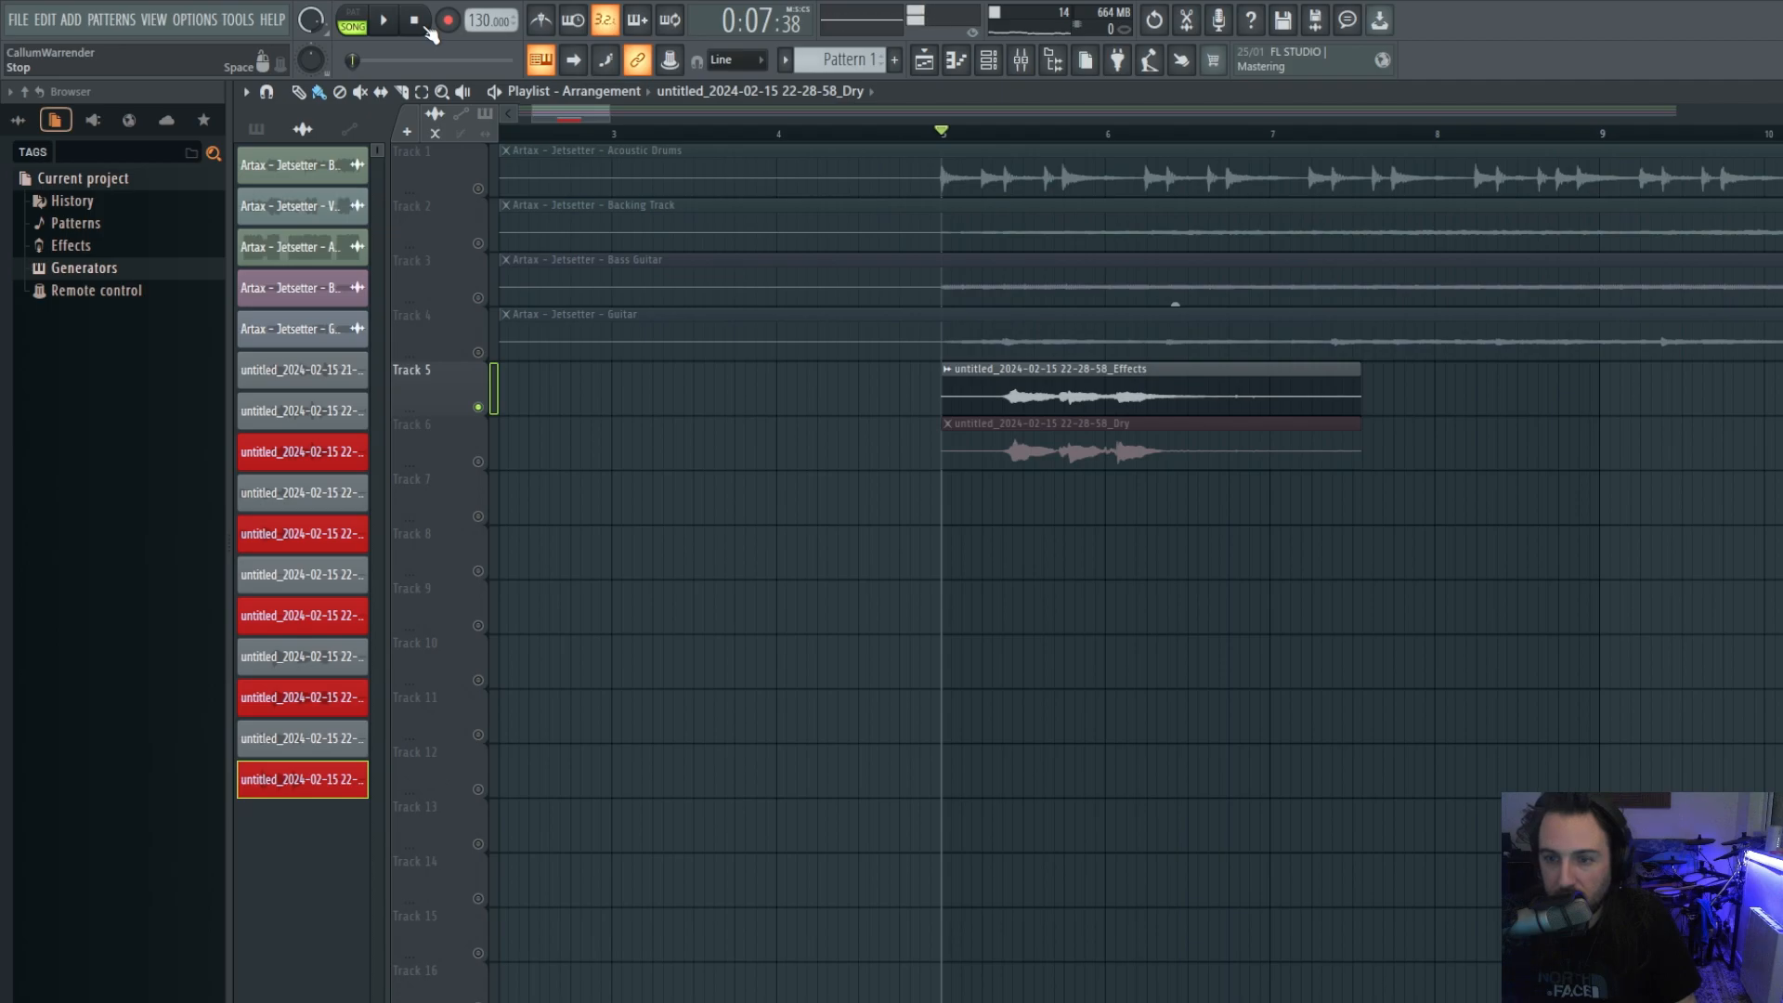
pyautogui.press('space')
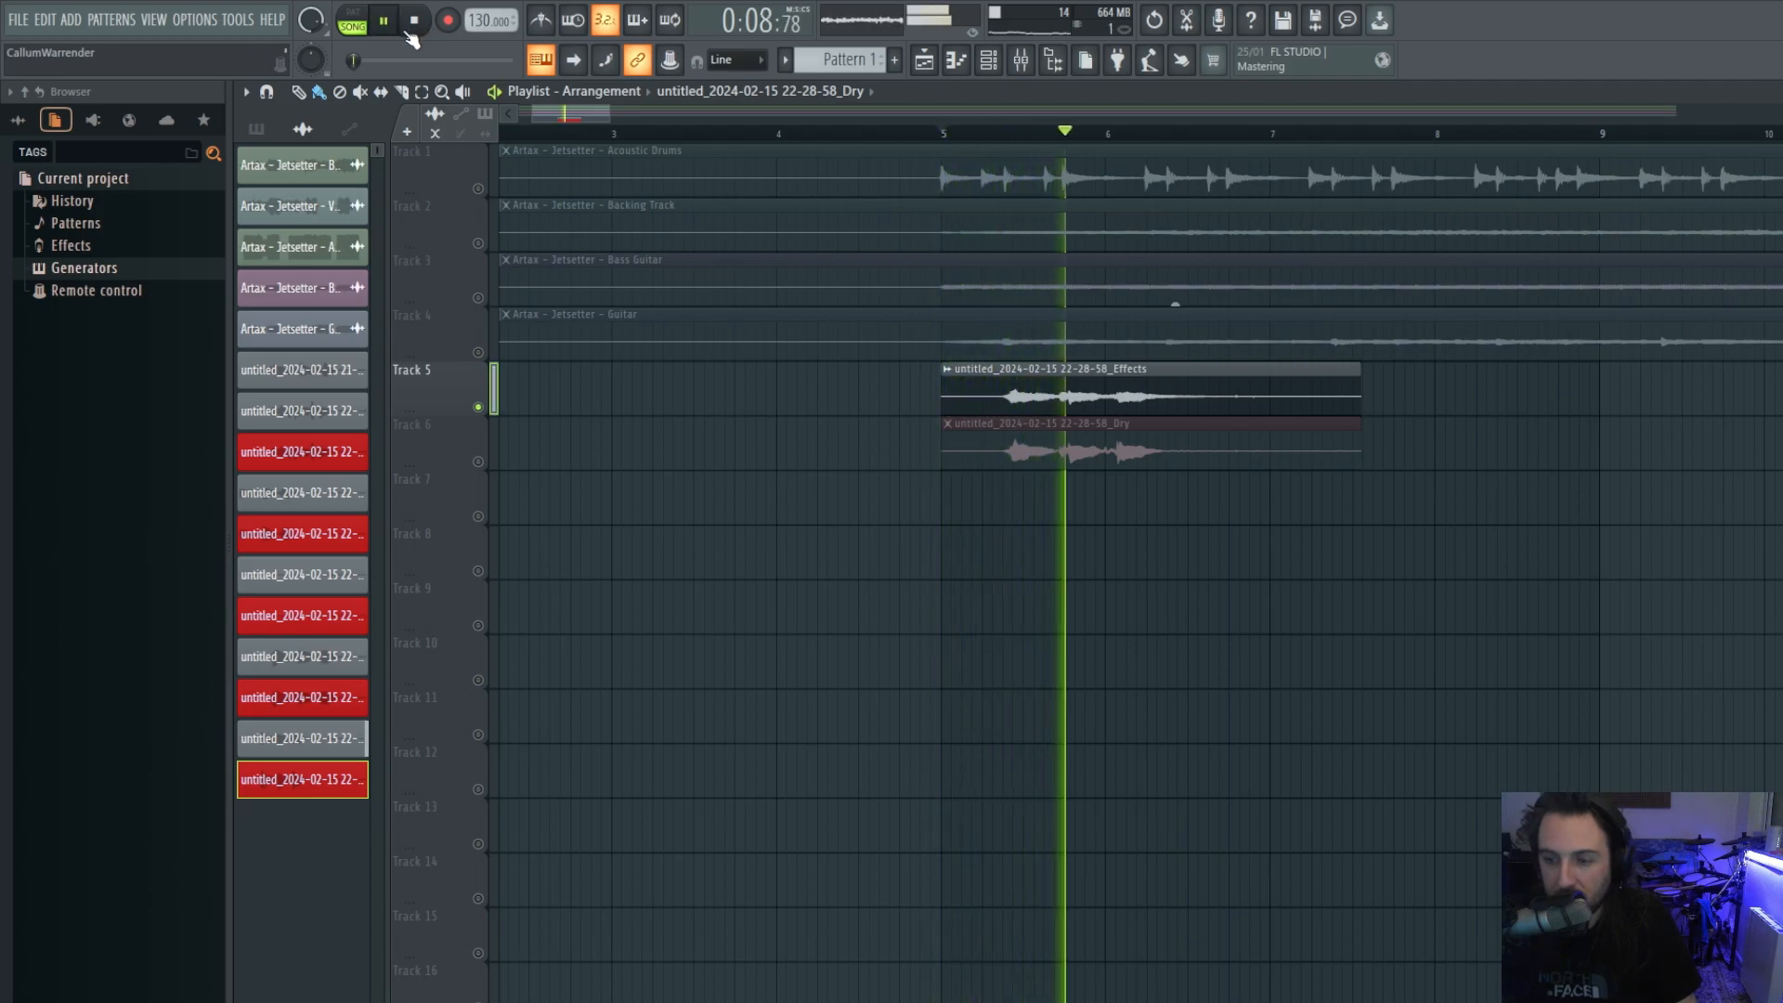
pyautogui.press('space')
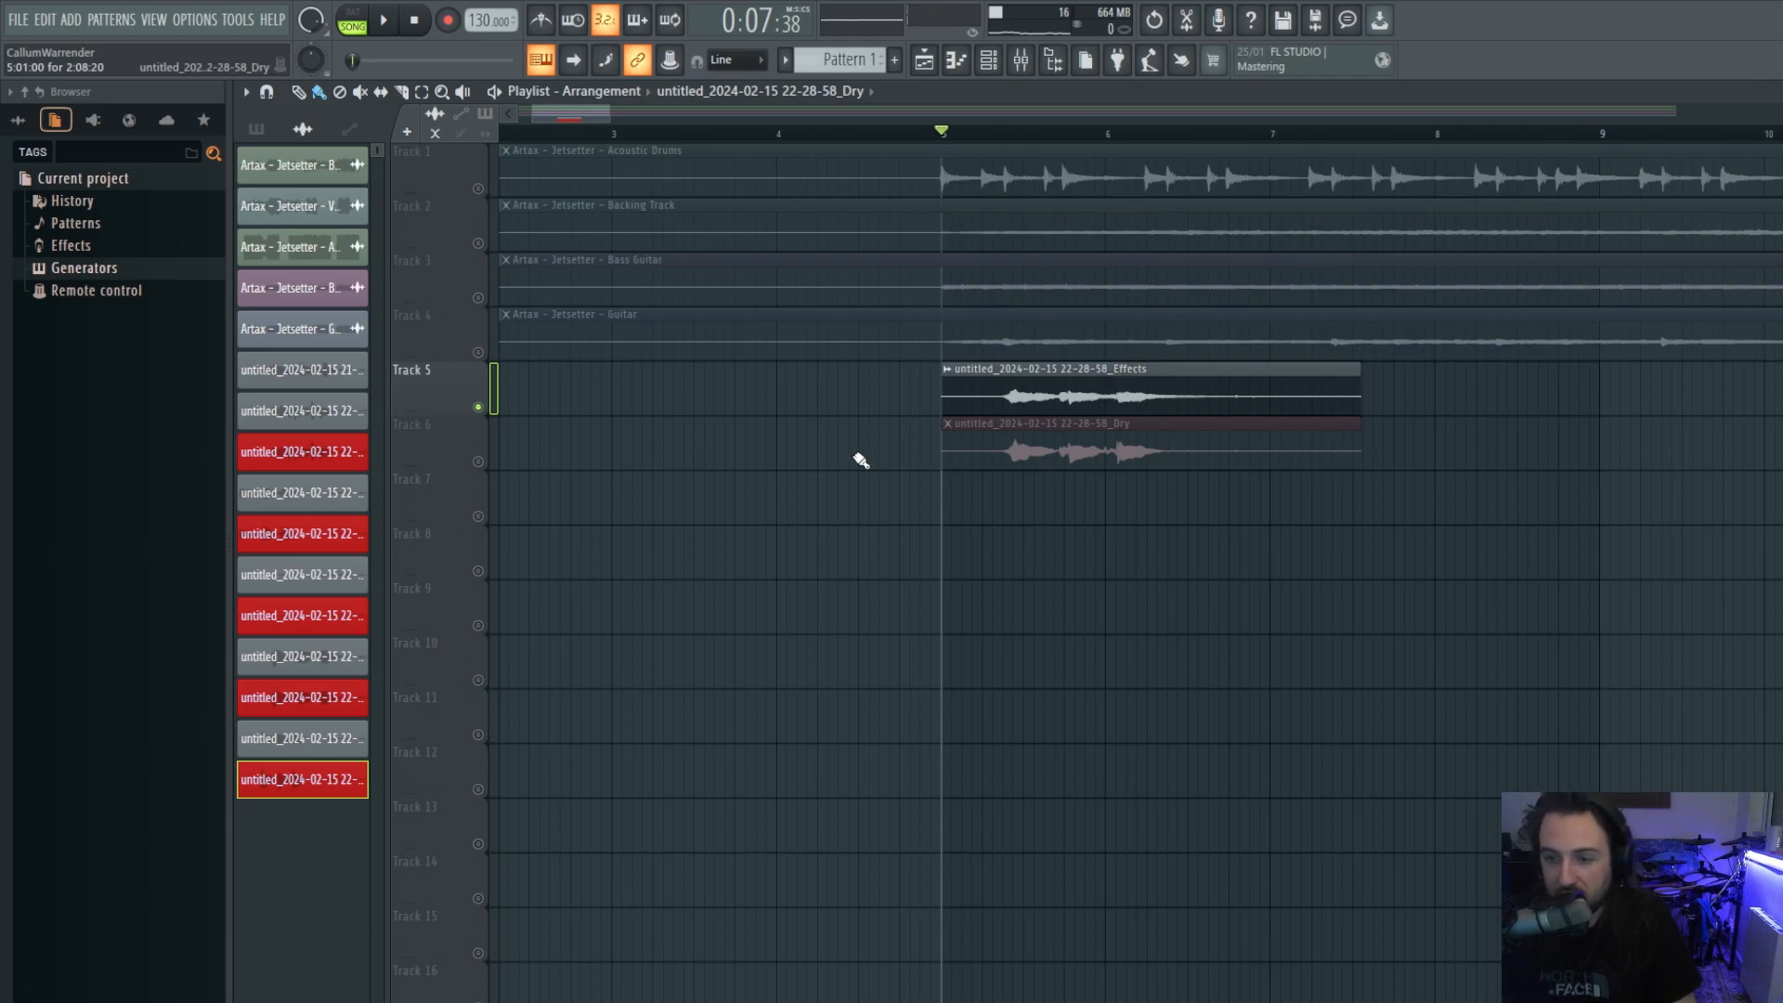
pyautogui.click(478, 408)
pyautogui.click(478, 462)
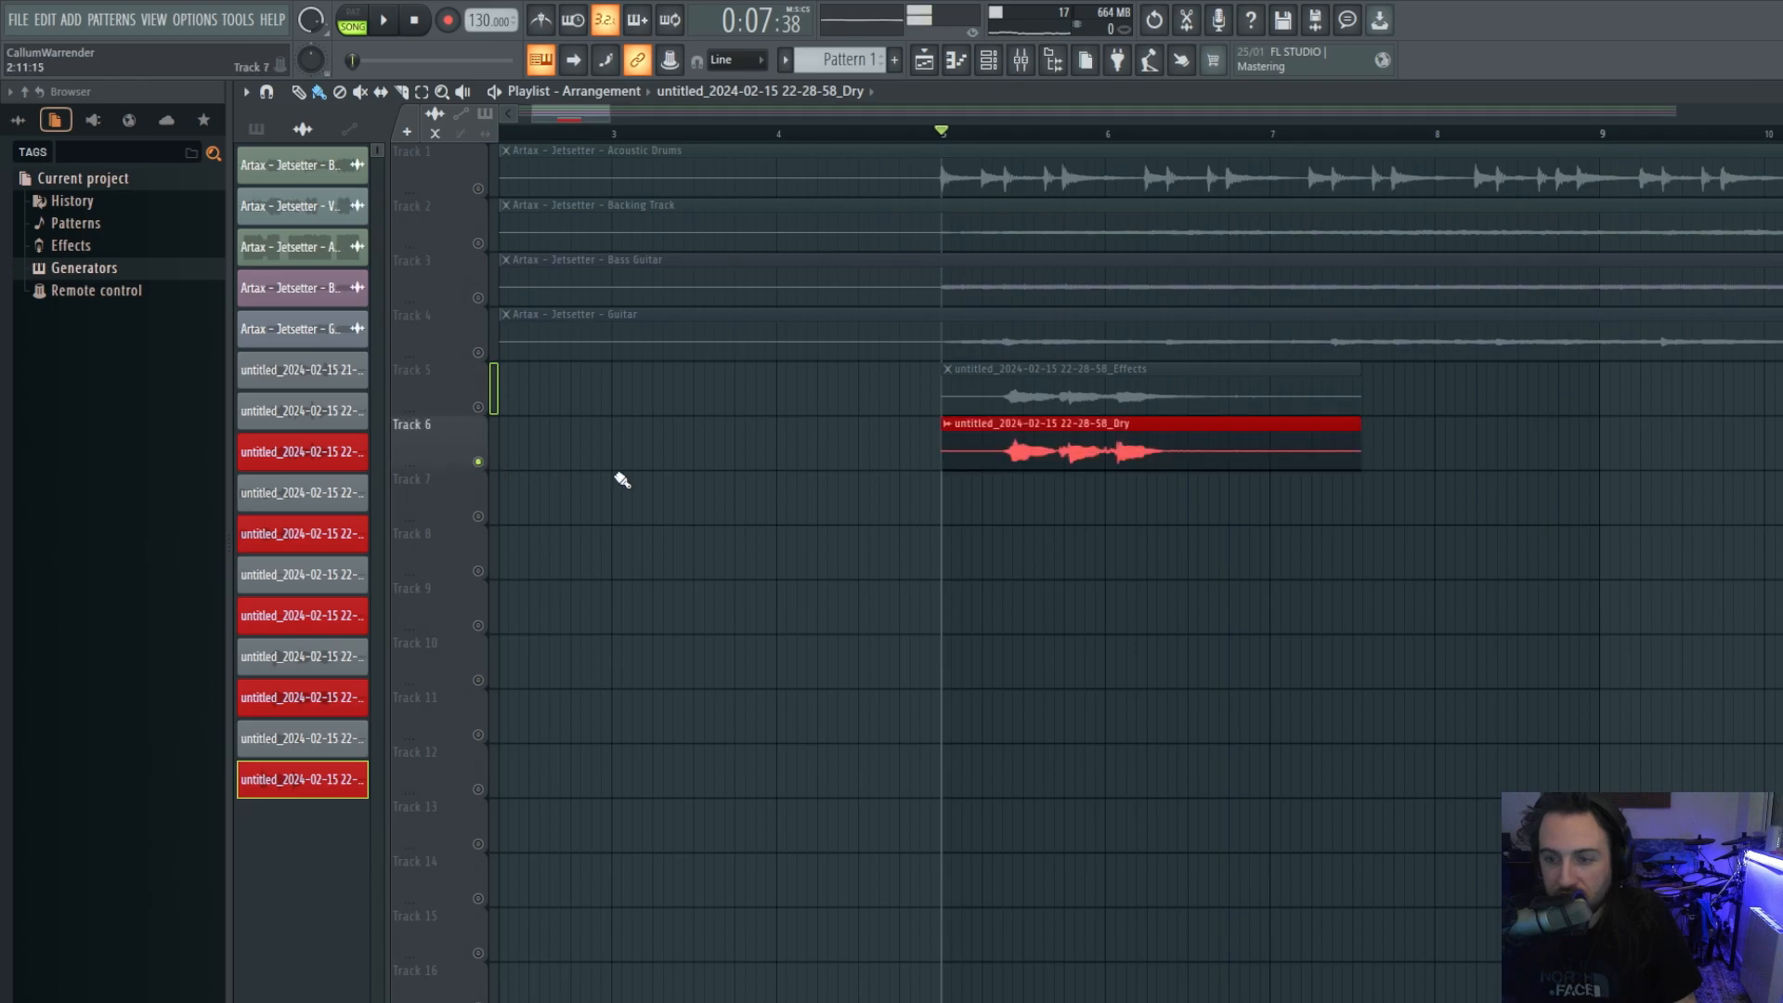
# Reset the Dry insert's Master send knob from 0% back to its default level.
pyautogui.click(1029, 63)
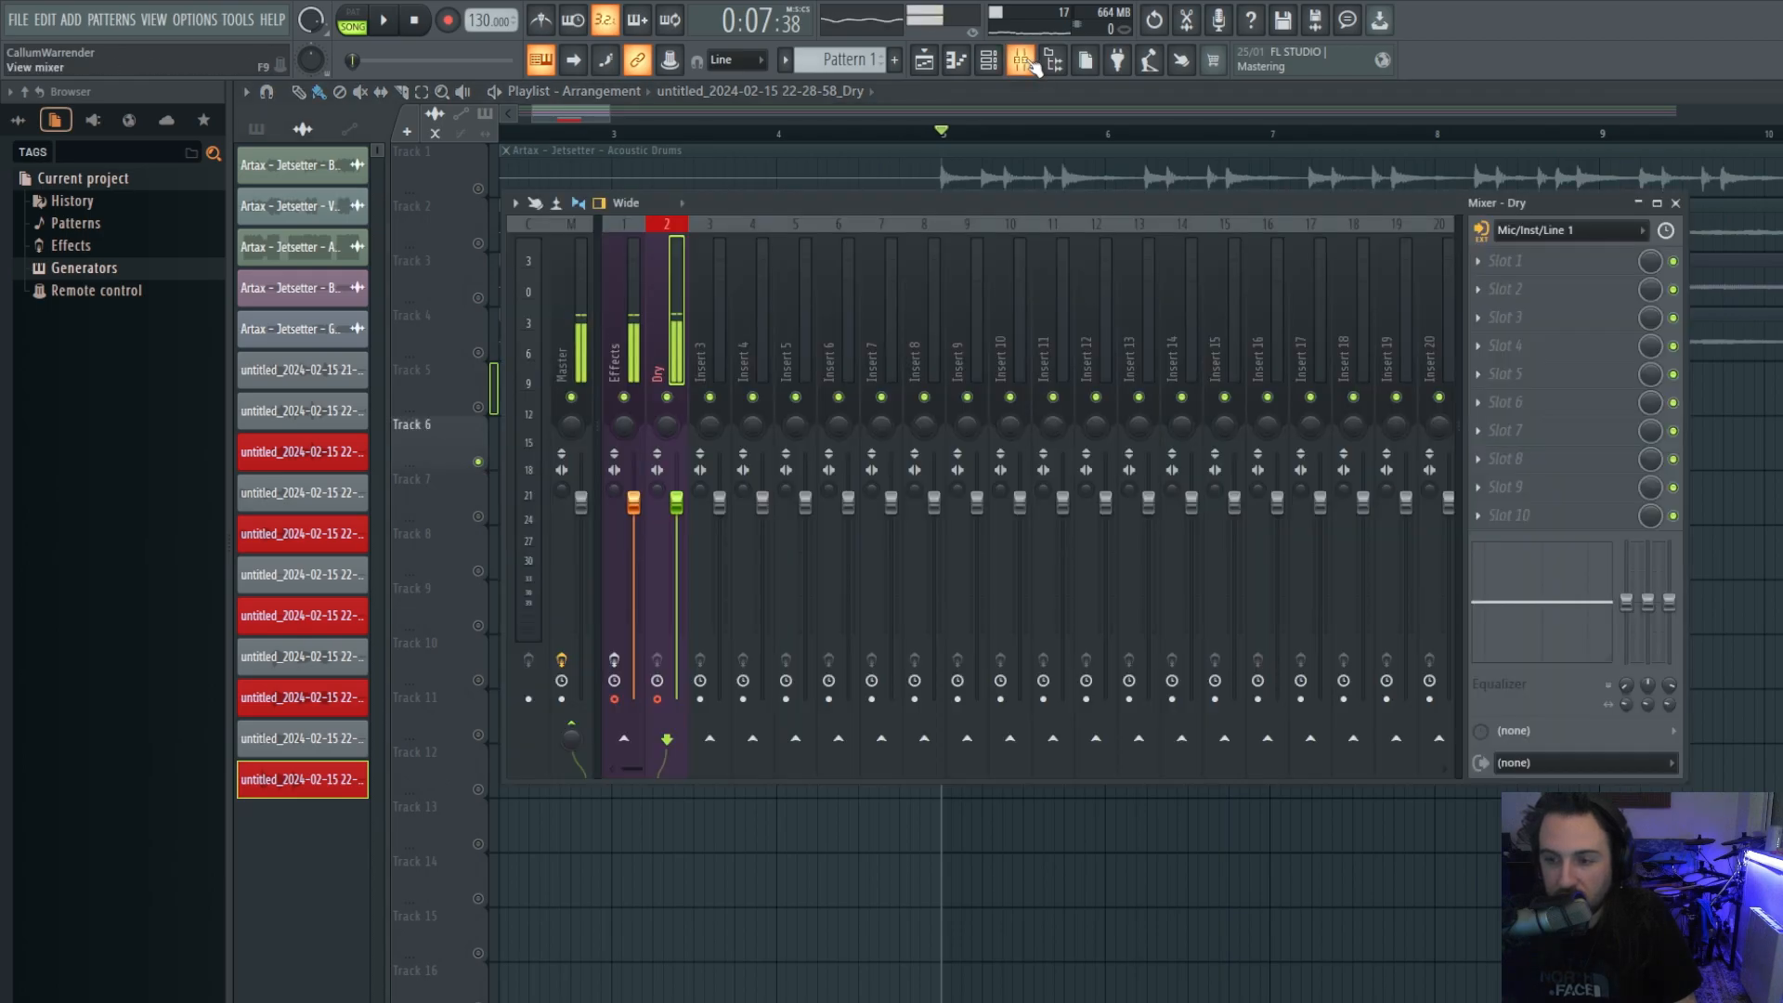
pyautogui.rightClick(577, 741)
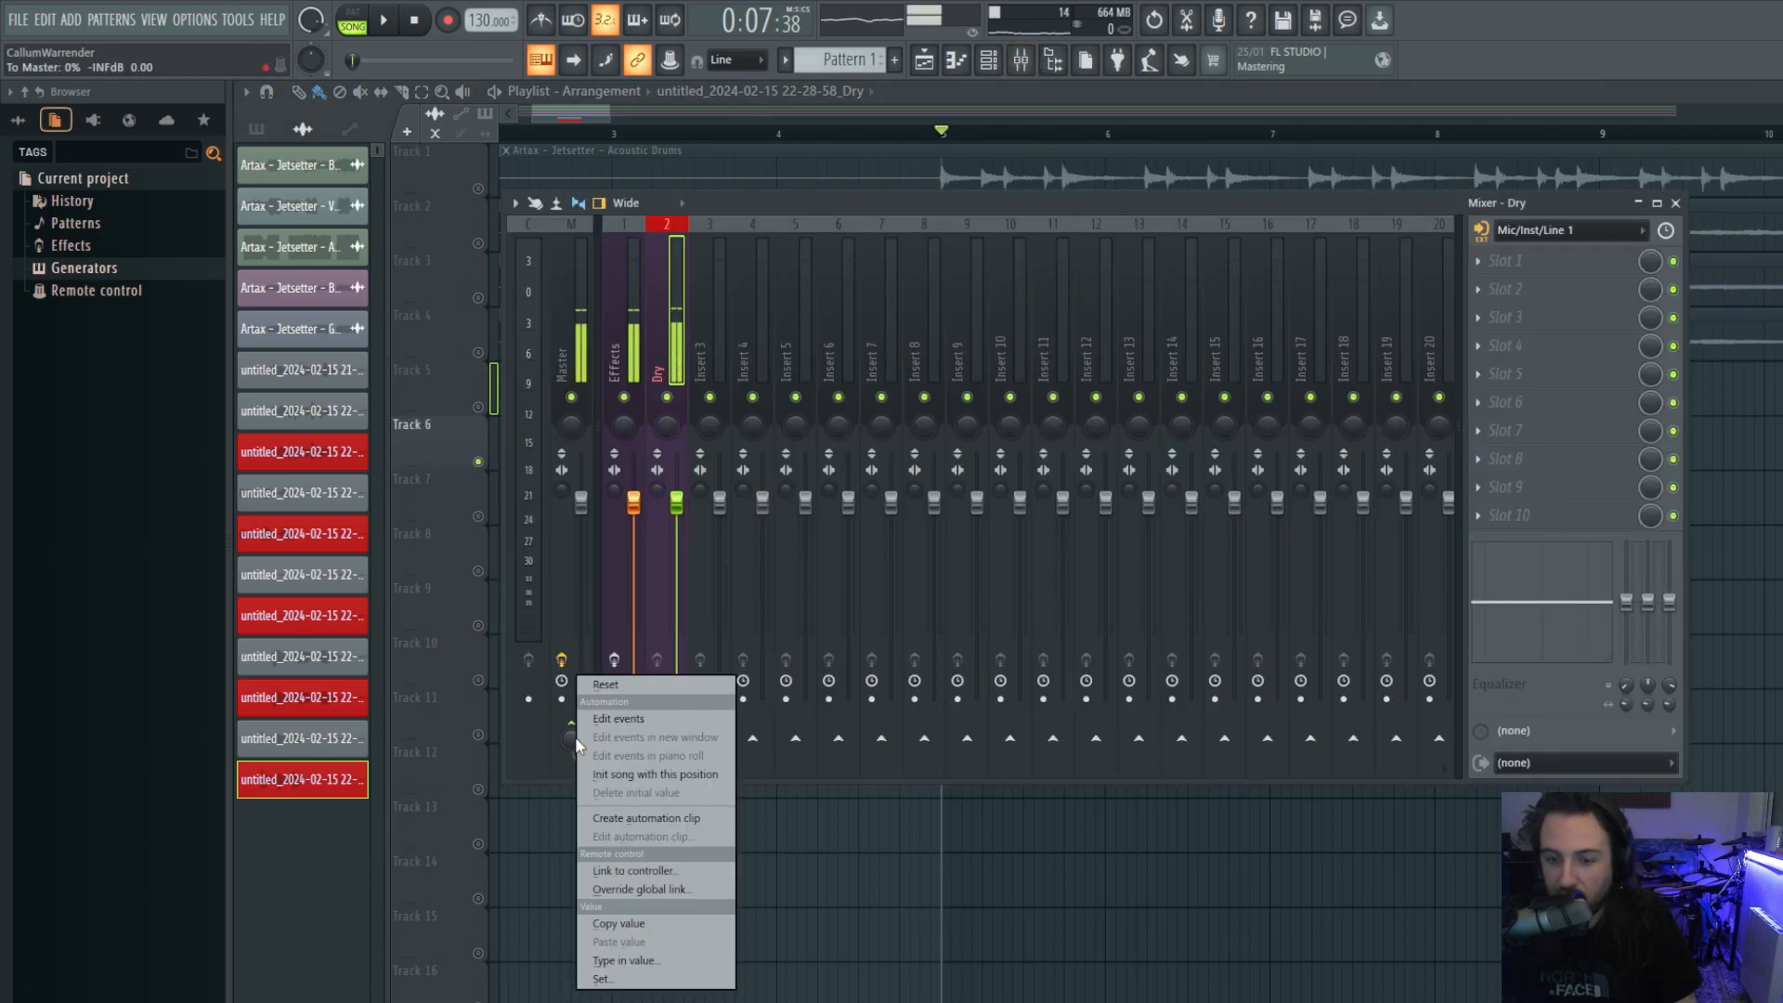
pyautogui.click(609, 688)
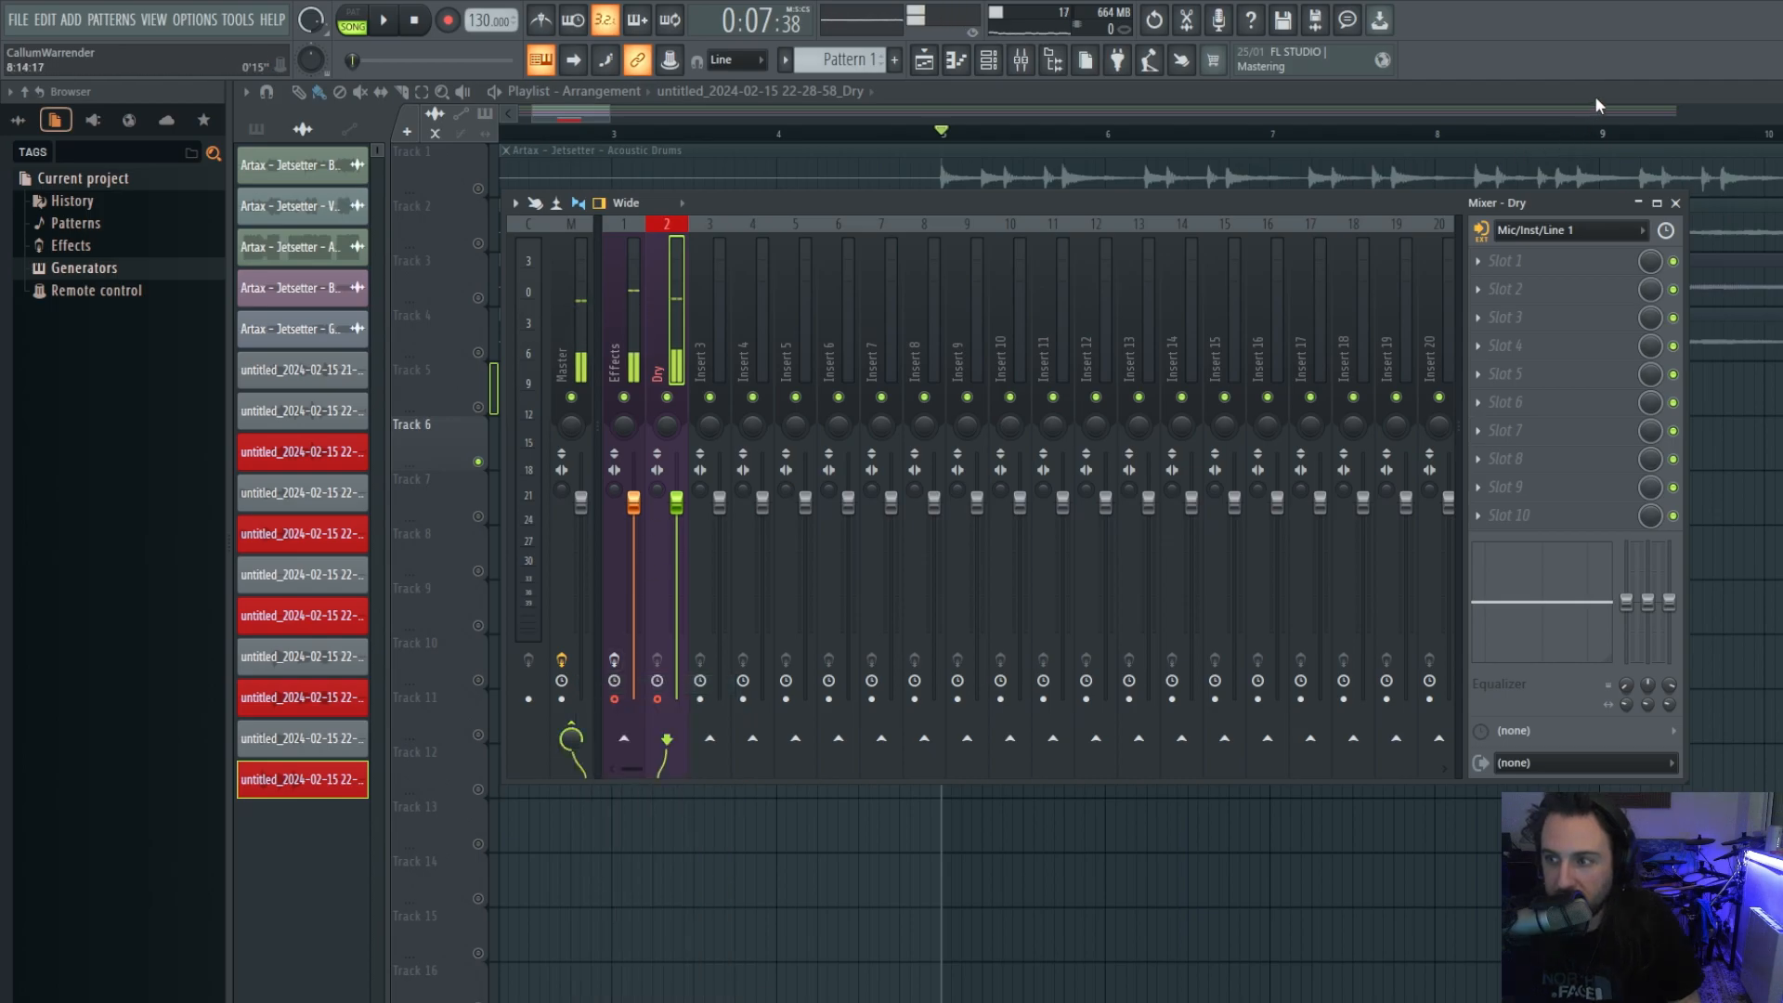
# Play back the Dry take on its own with the mixer hidden.
pyautogui.press('F9')
pyautogui.press('space')
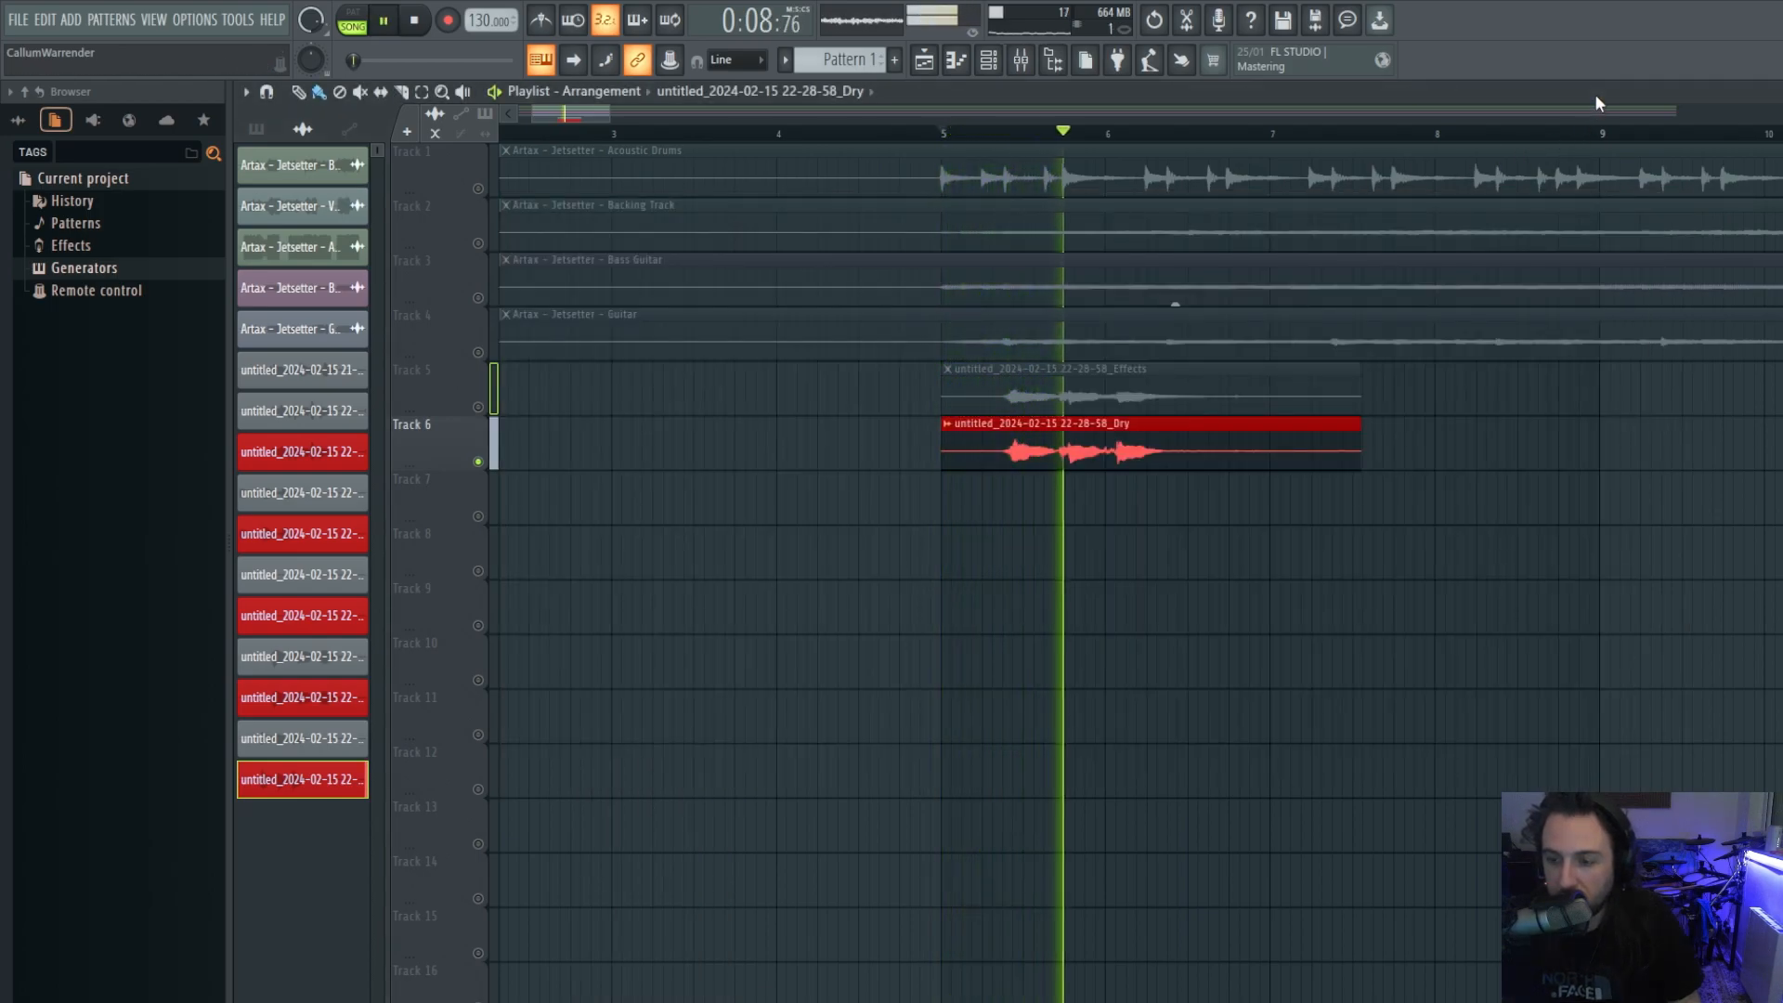
pyautogui.press('space')
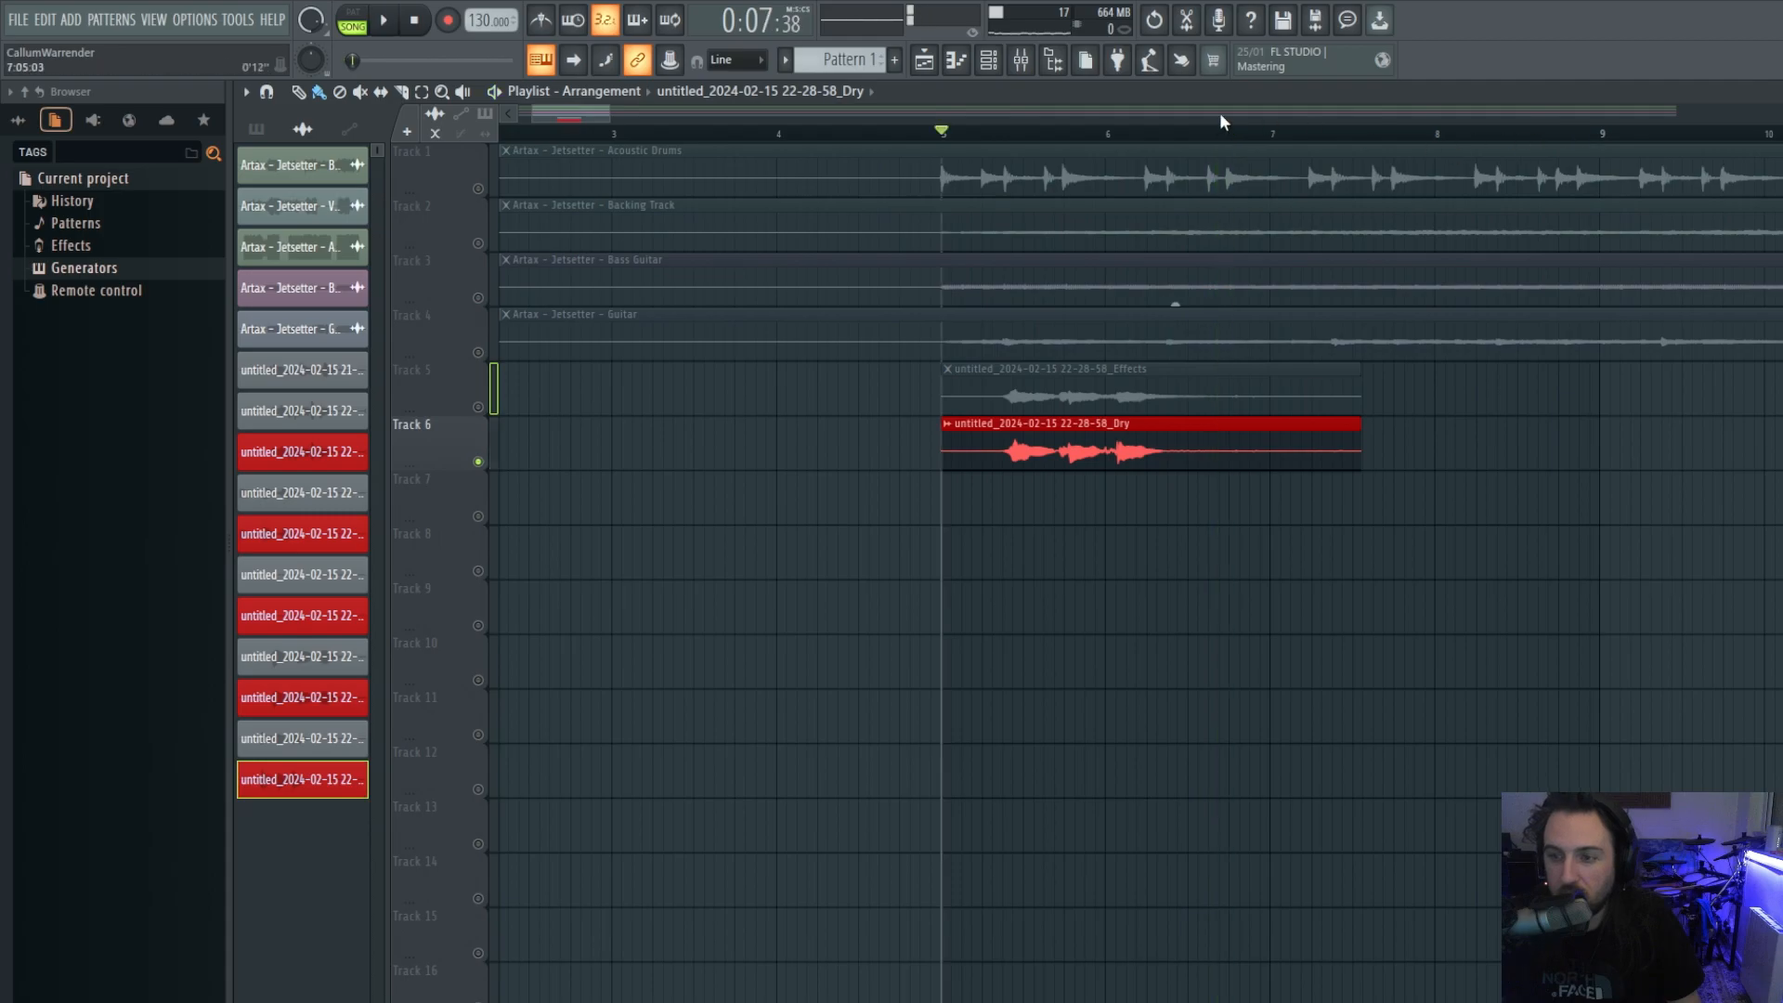
pyautogui.press('F9')
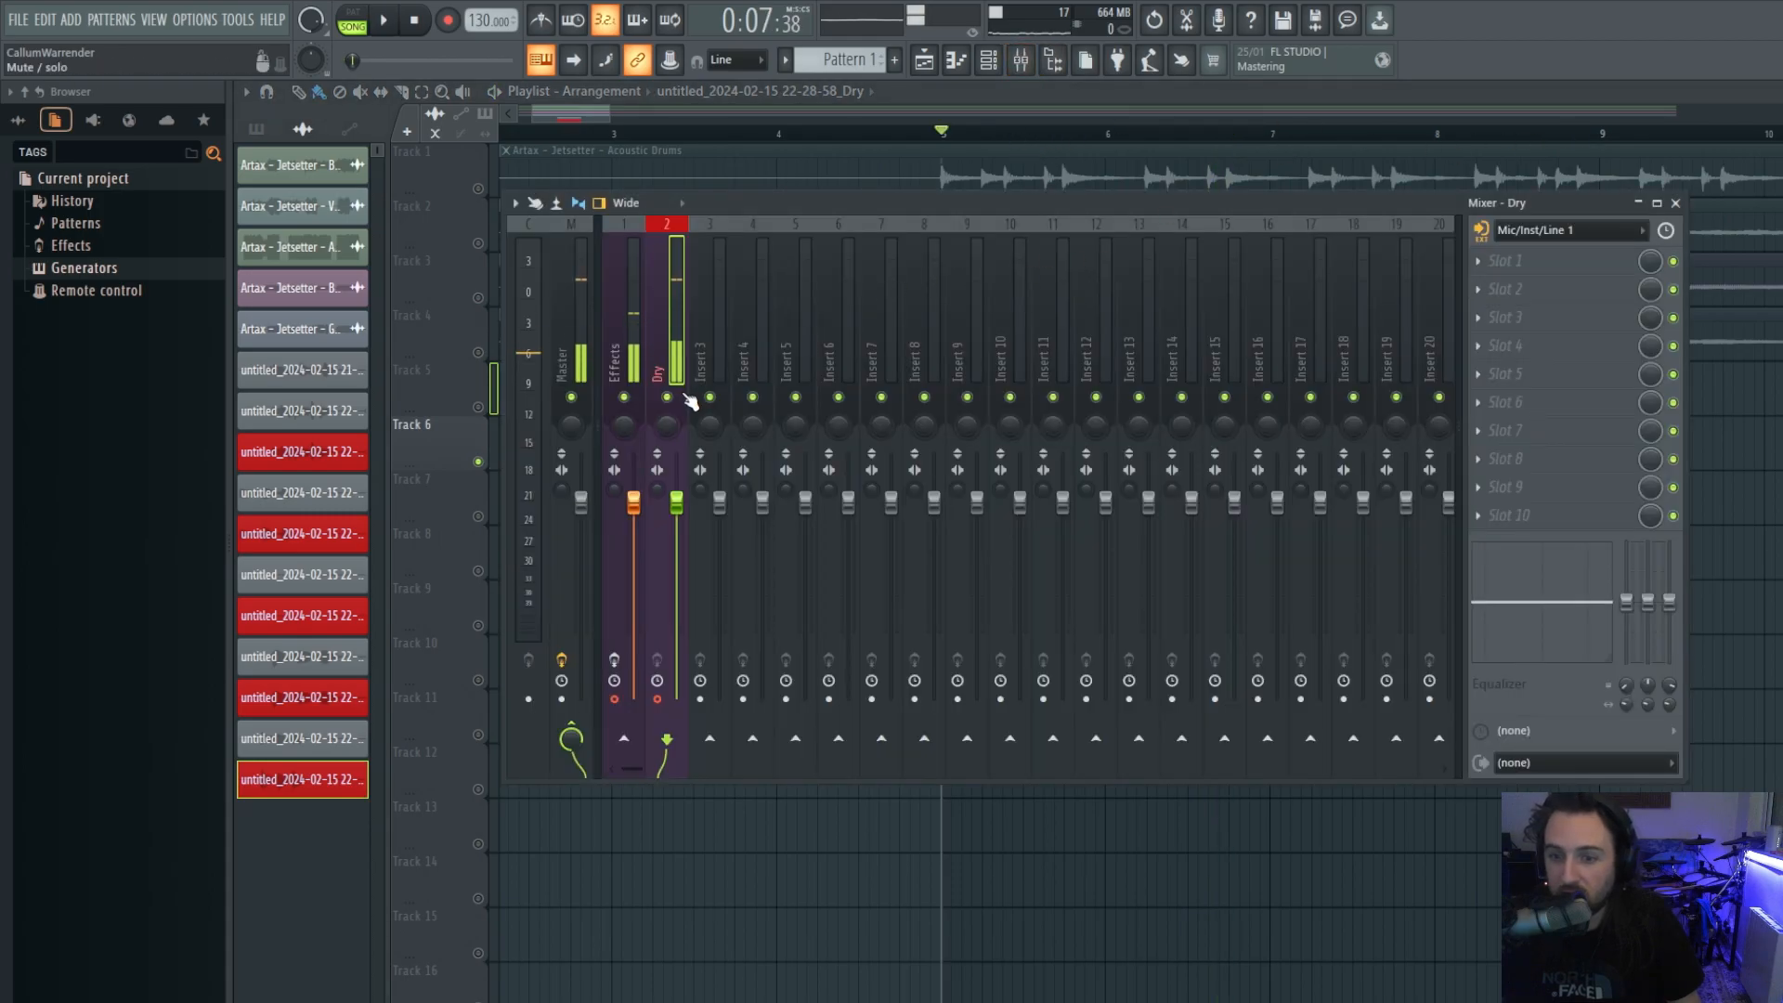
pyautogui.press('F9')
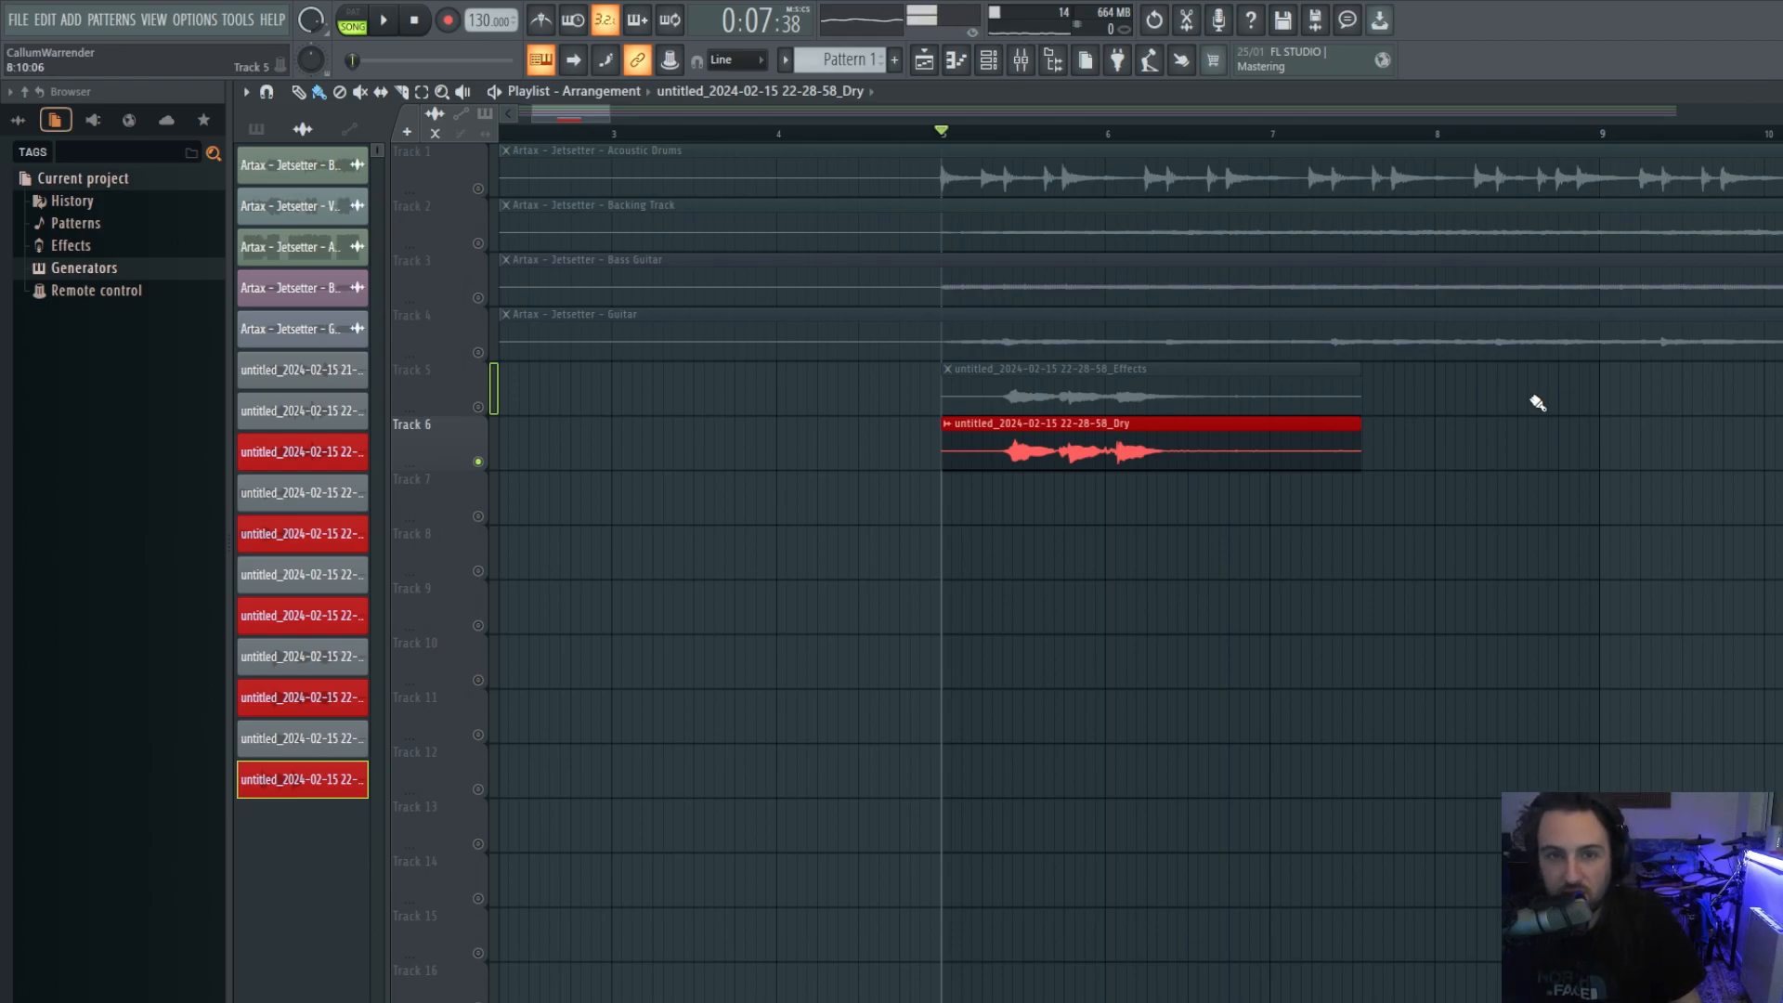
# Solo the Effects take on Track 5, add Track 1's Acoustic Drums, and play them together.
pyautogui.scroll(-3, 1542, 400)
pyautogui.rightClick(478, 409)
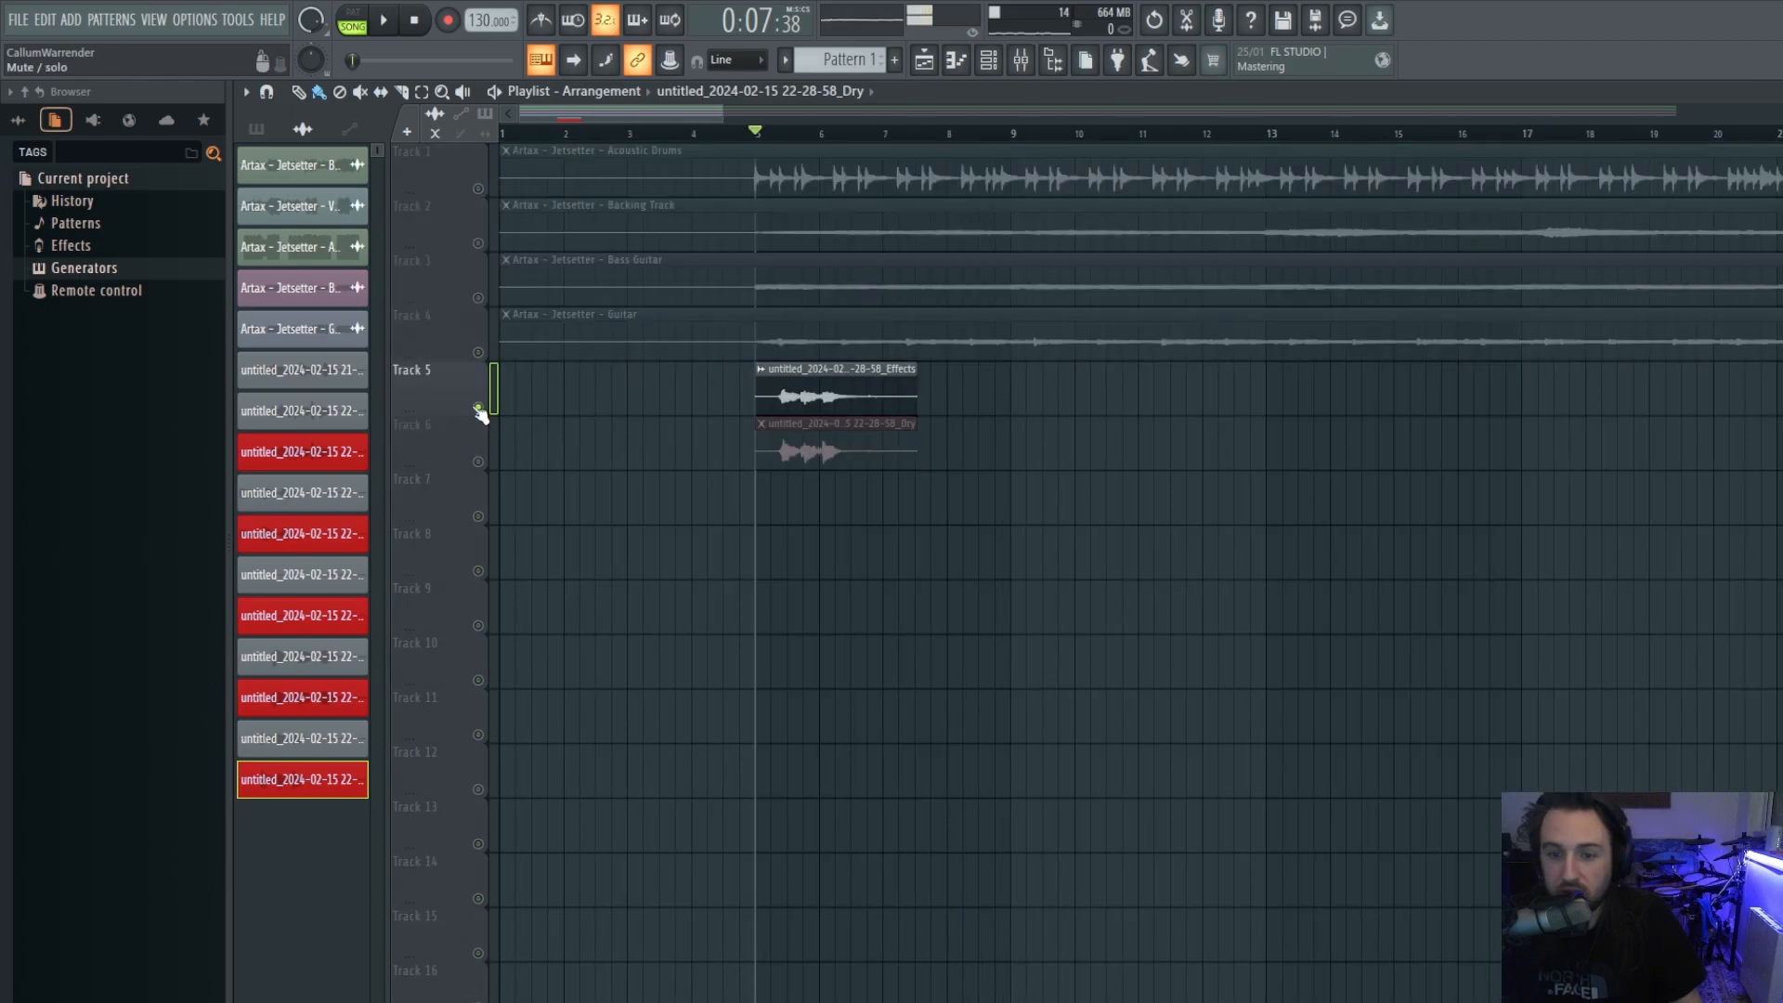
pyautogui.click(479, 188)
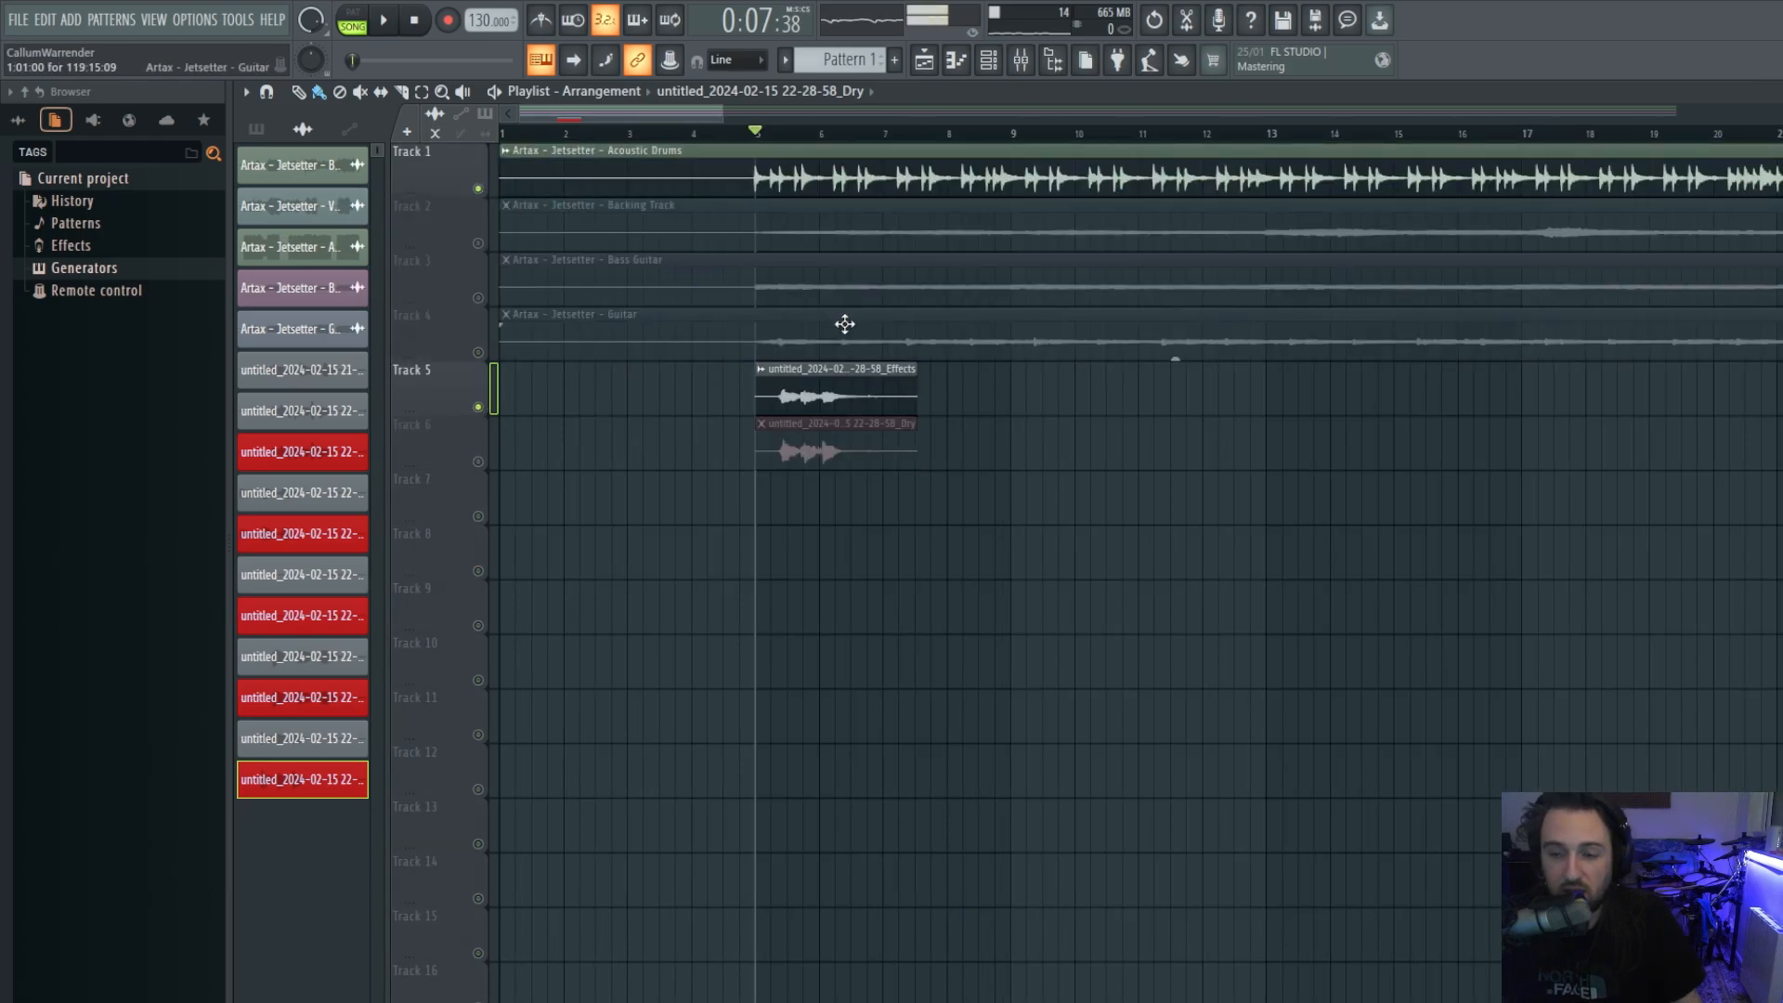
pyautogui.scroll(3, 840, 323)
pyautogui.press('space')
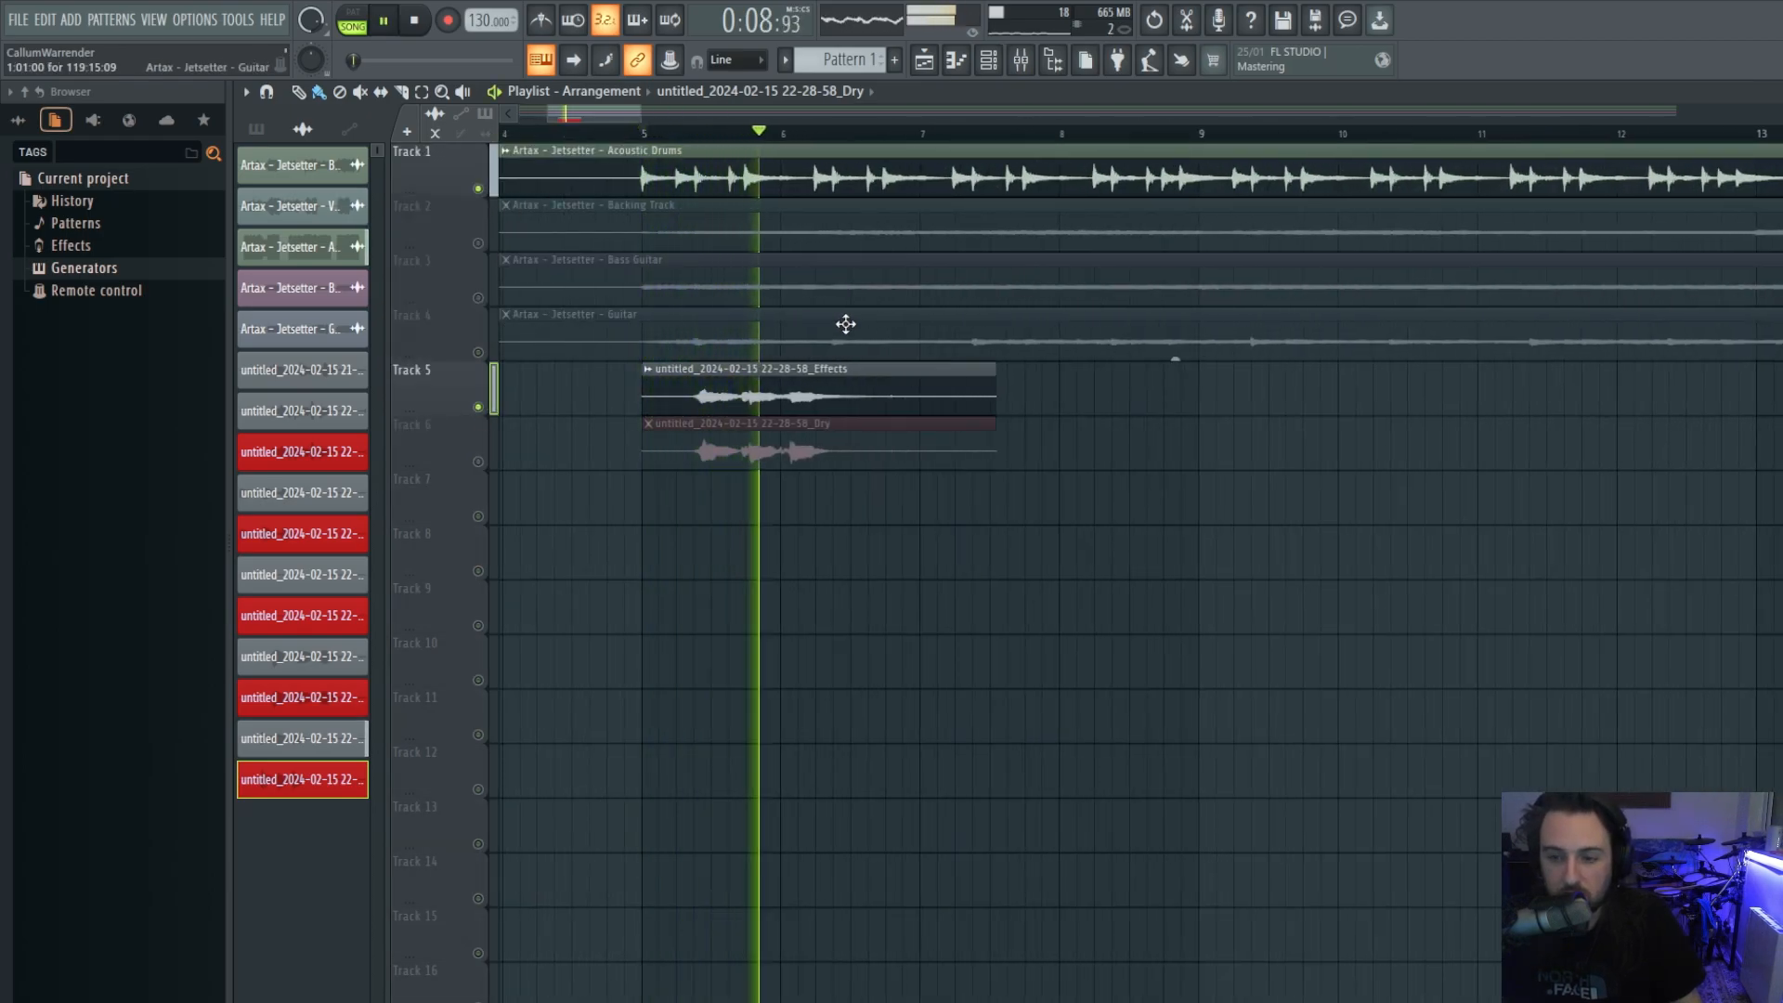
pyautogui.press('space')
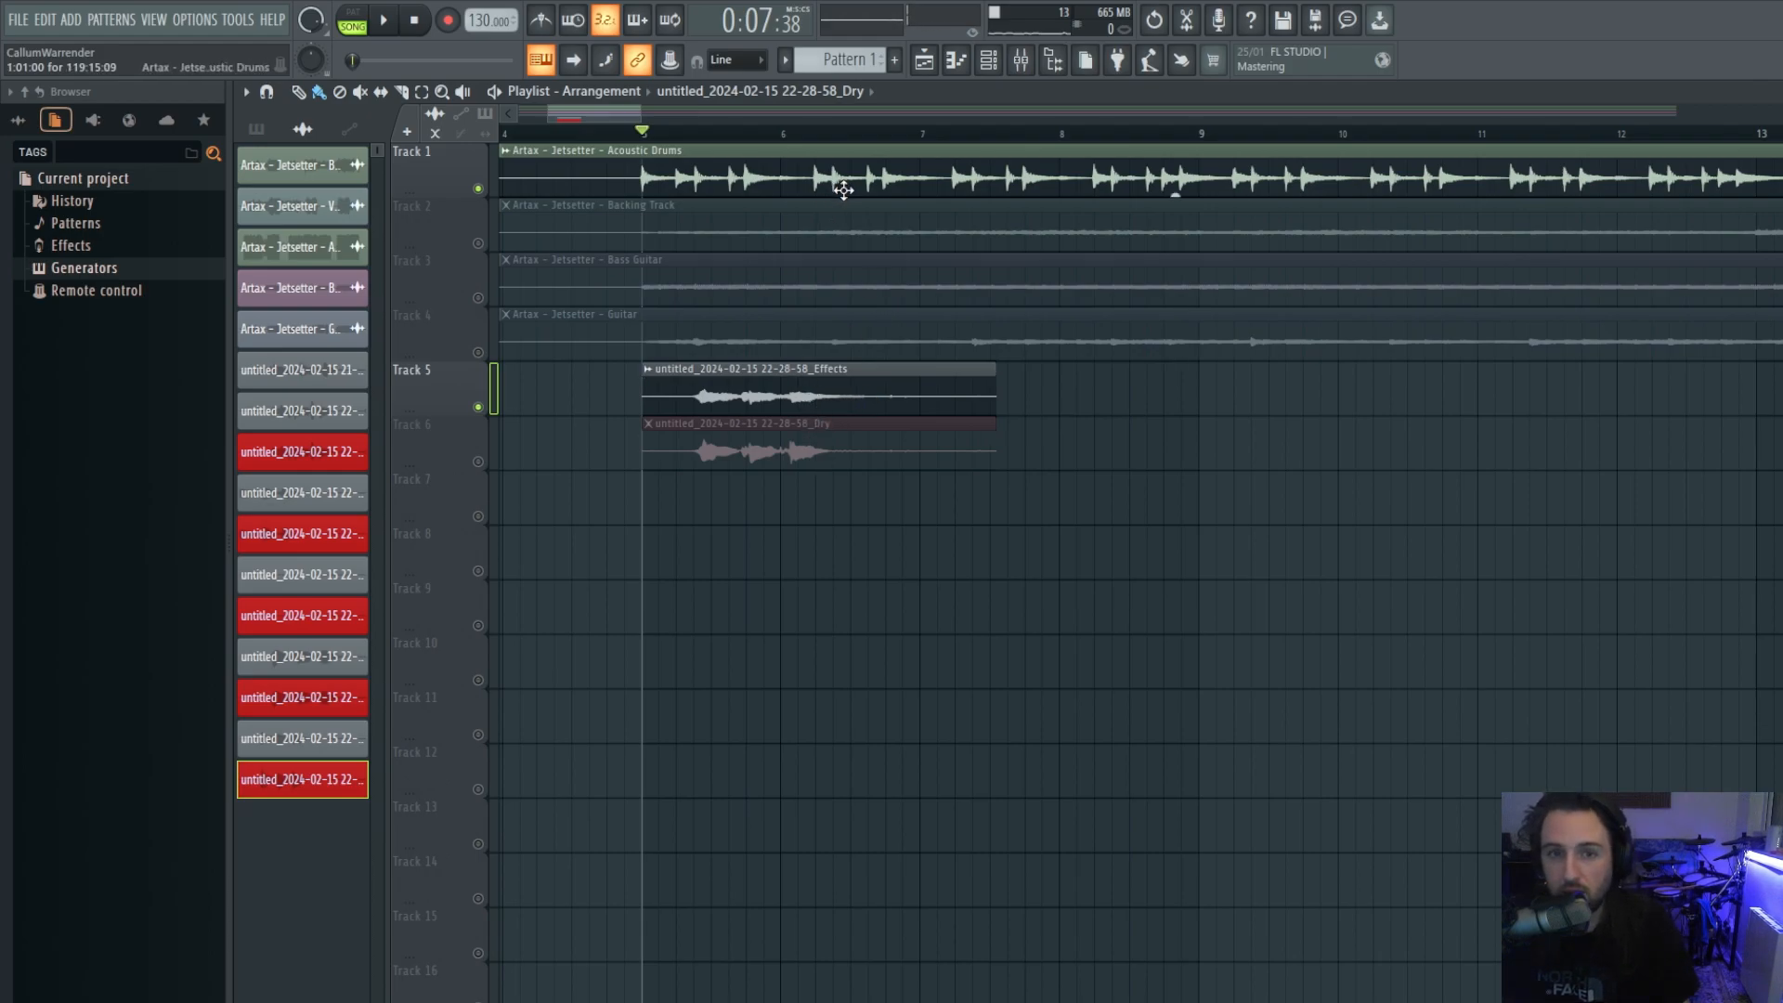
pyautogui.scroll(-4, 1029, 228)
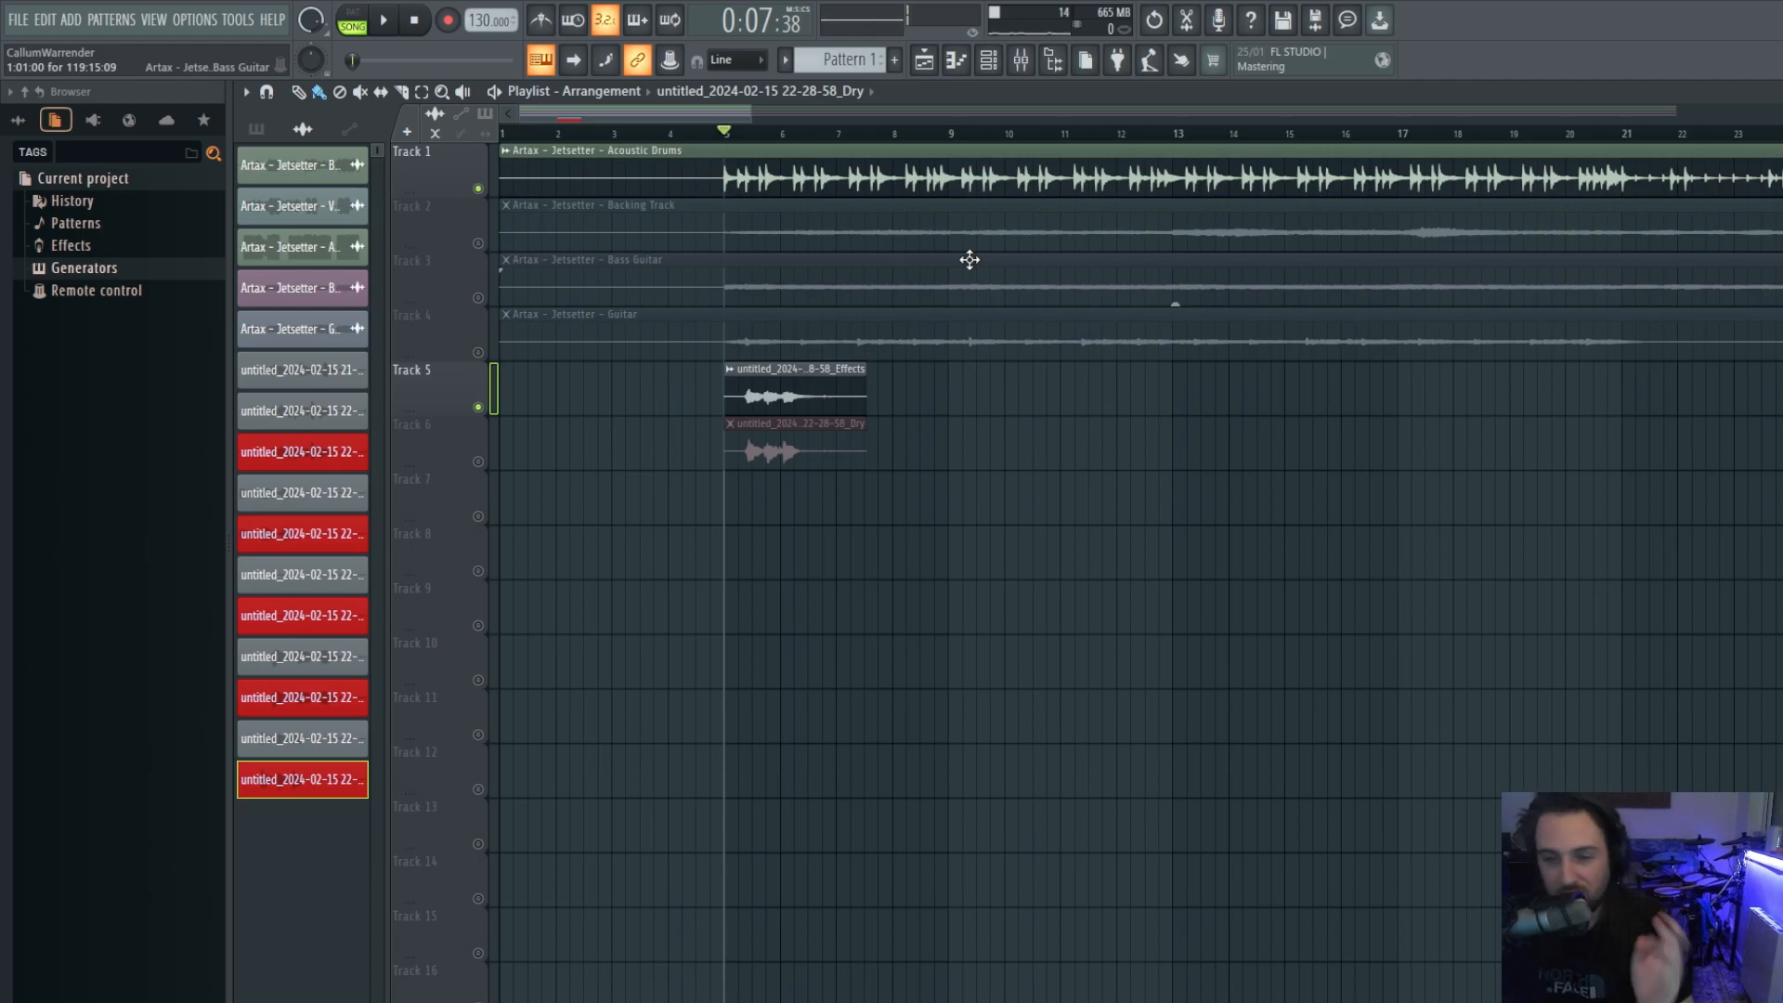
pyautogui.scroll(-3, 885, 489)
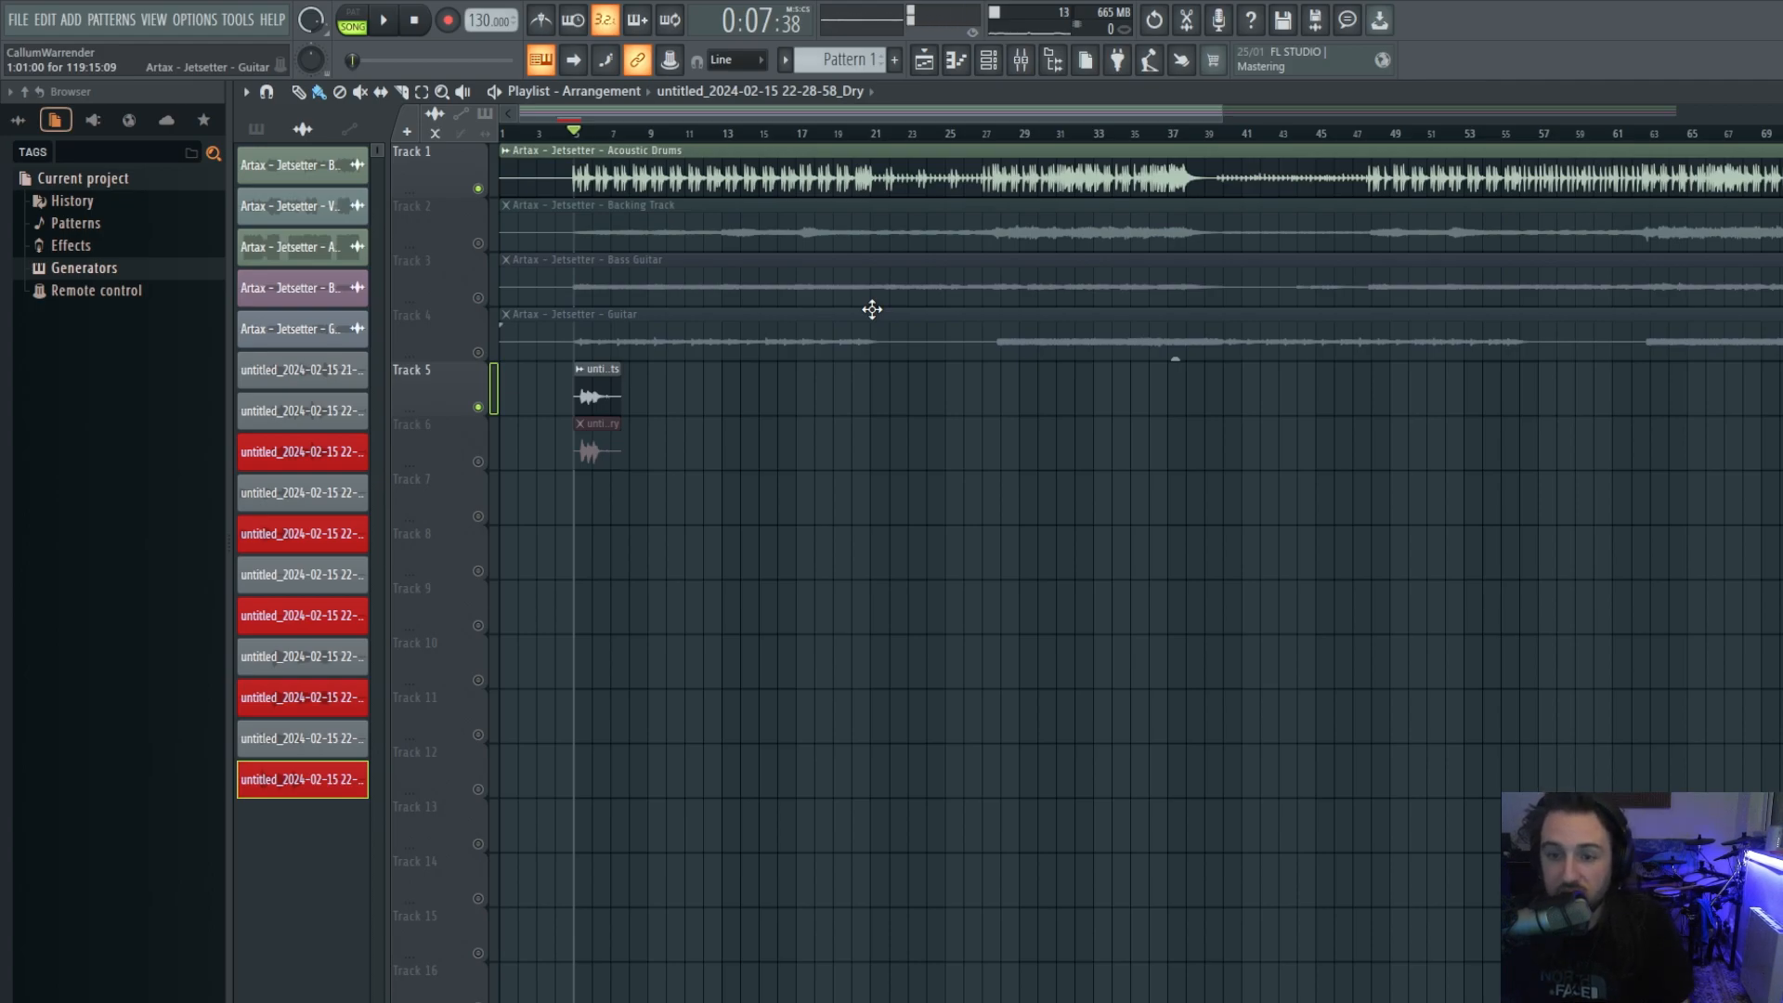
pyautogui.scroll(5, 625, 380)
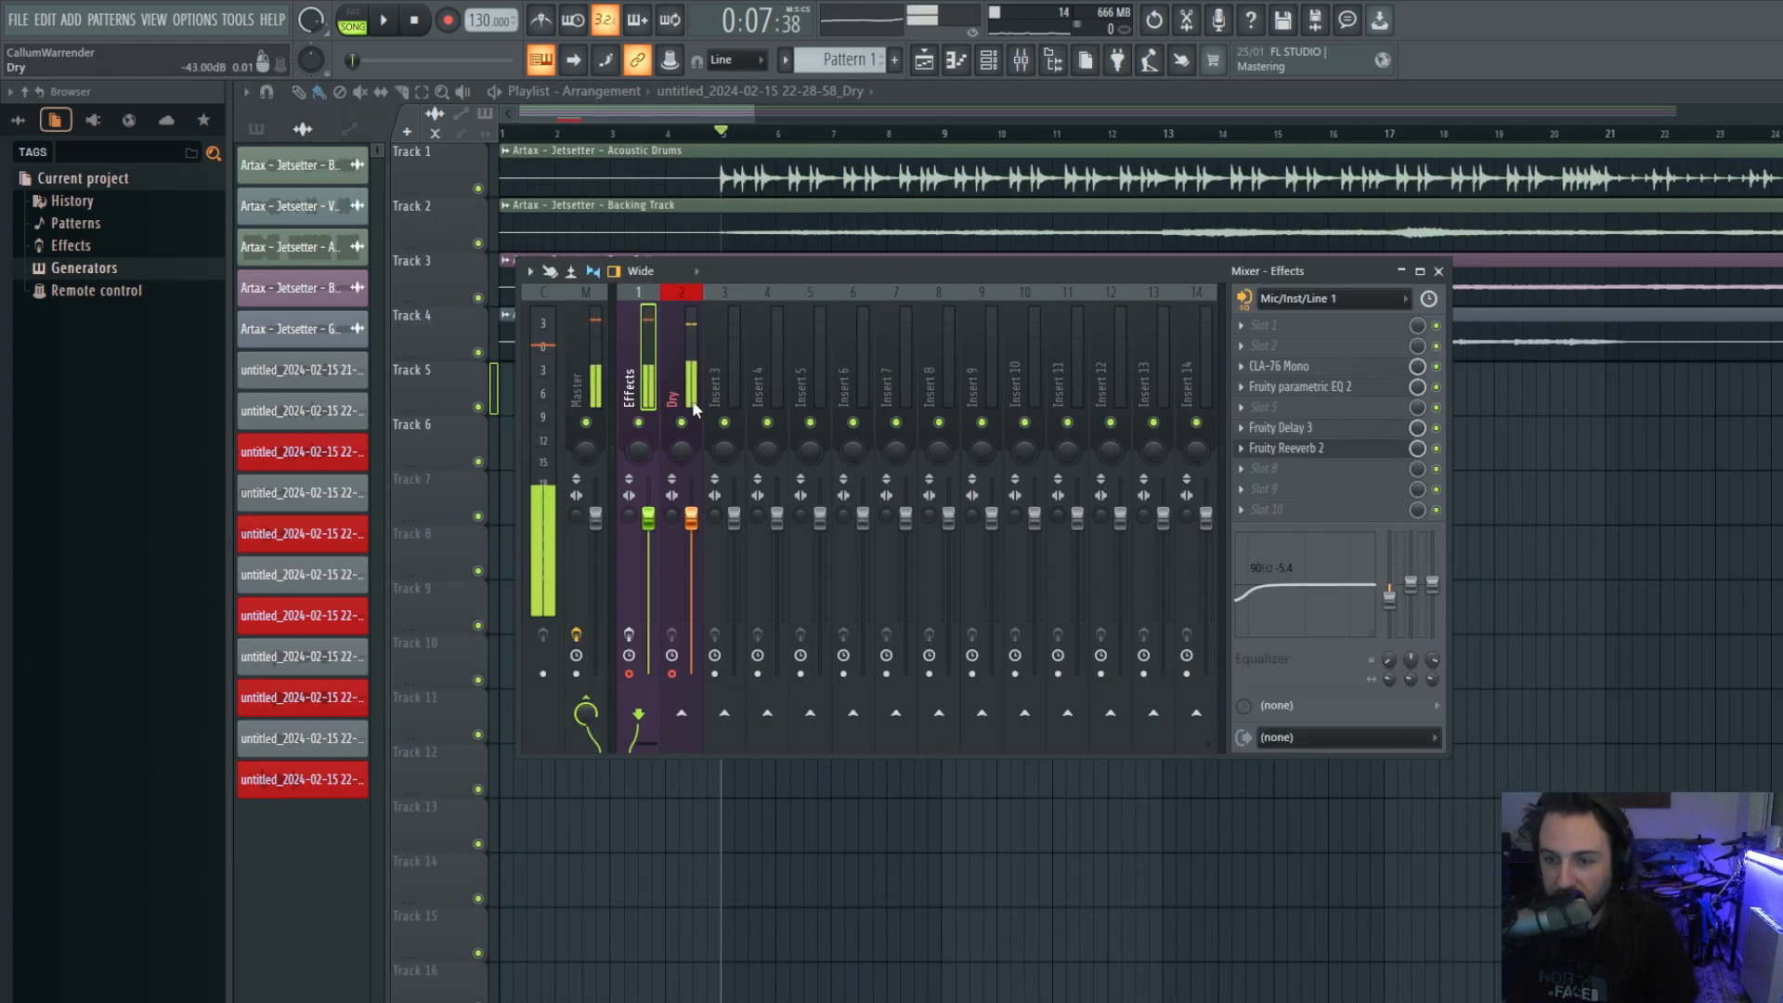
# Load Fruity Limiter into the Effects insert's first slot and enable effects processing.
pyautogui.click(1241, 325)
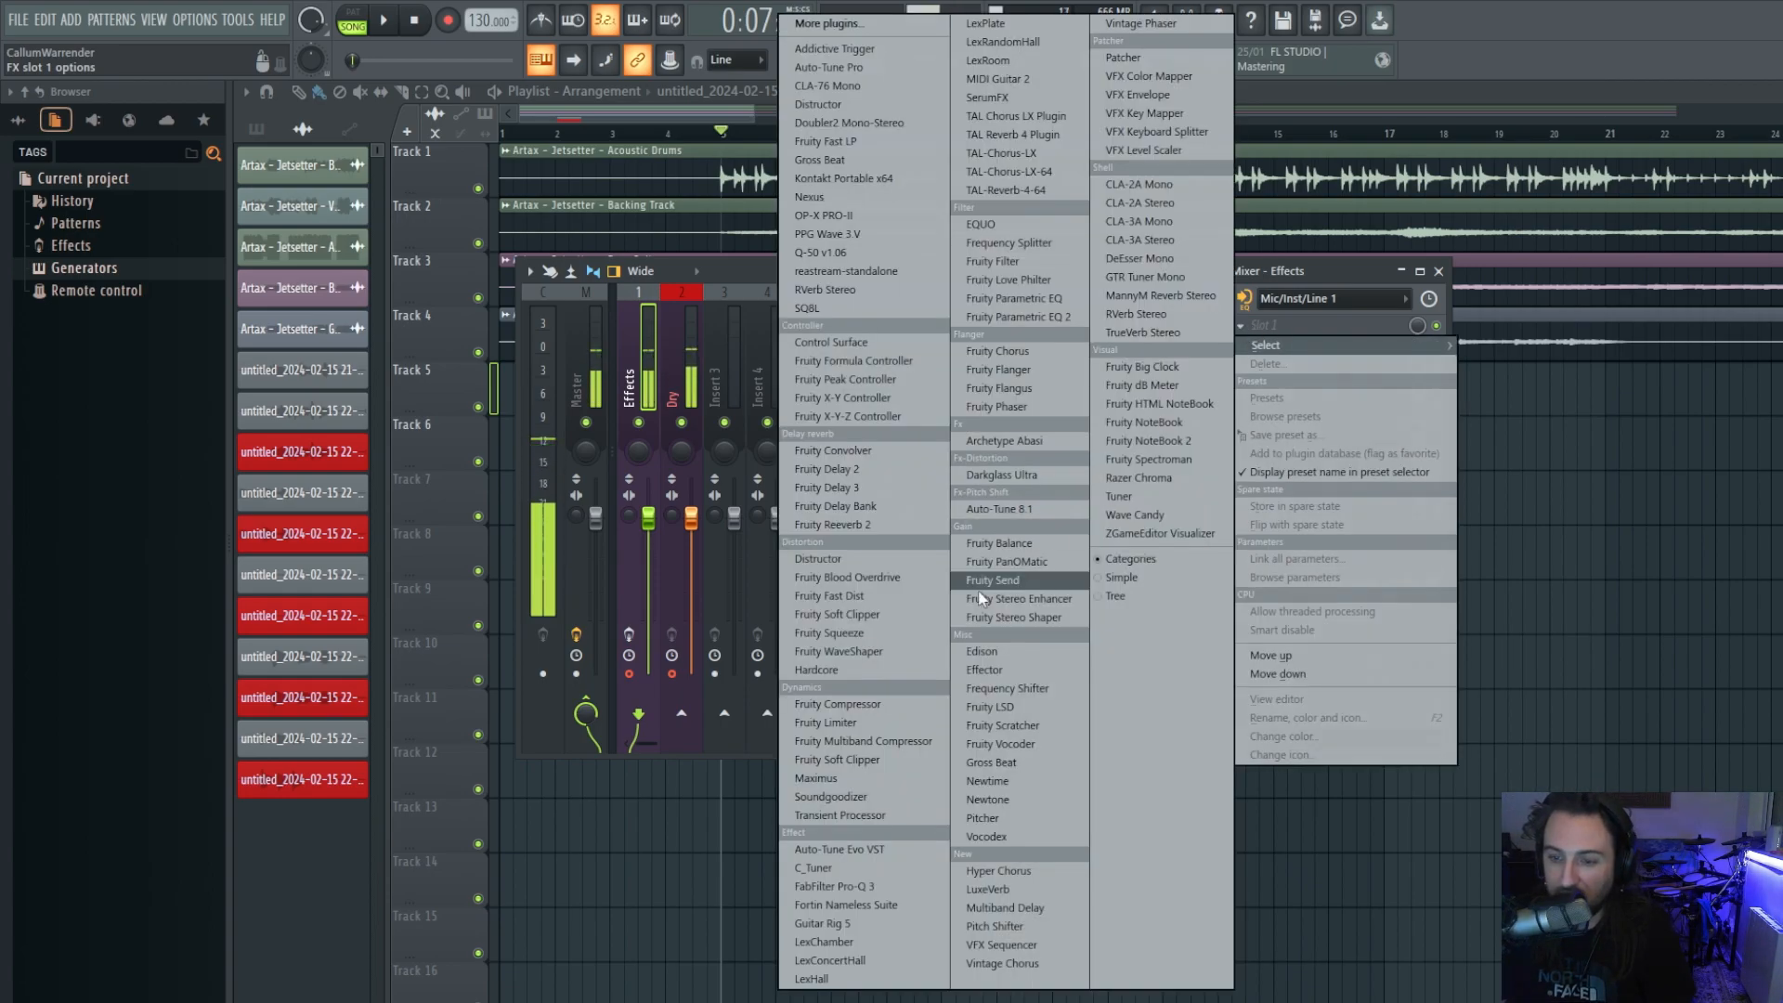
pyautogui.click(855, 723)
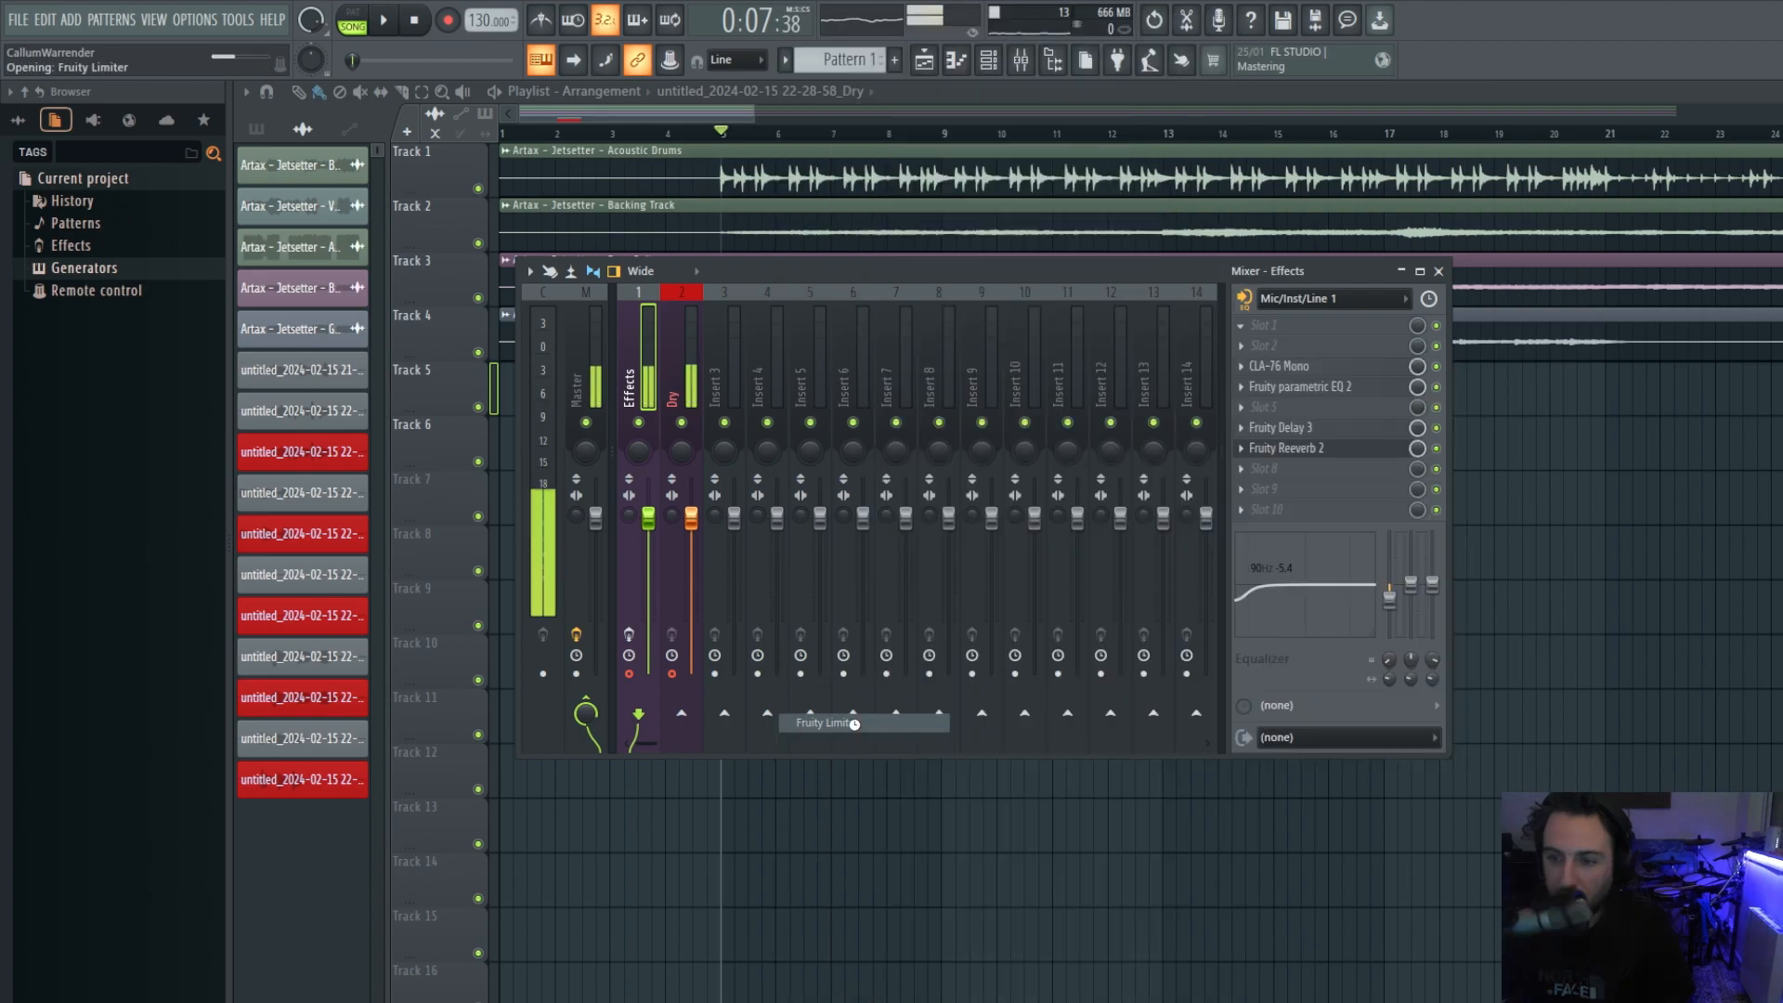
pyautogui.moveTo(994, 524); pyautogui.dragTo(1022, 248)
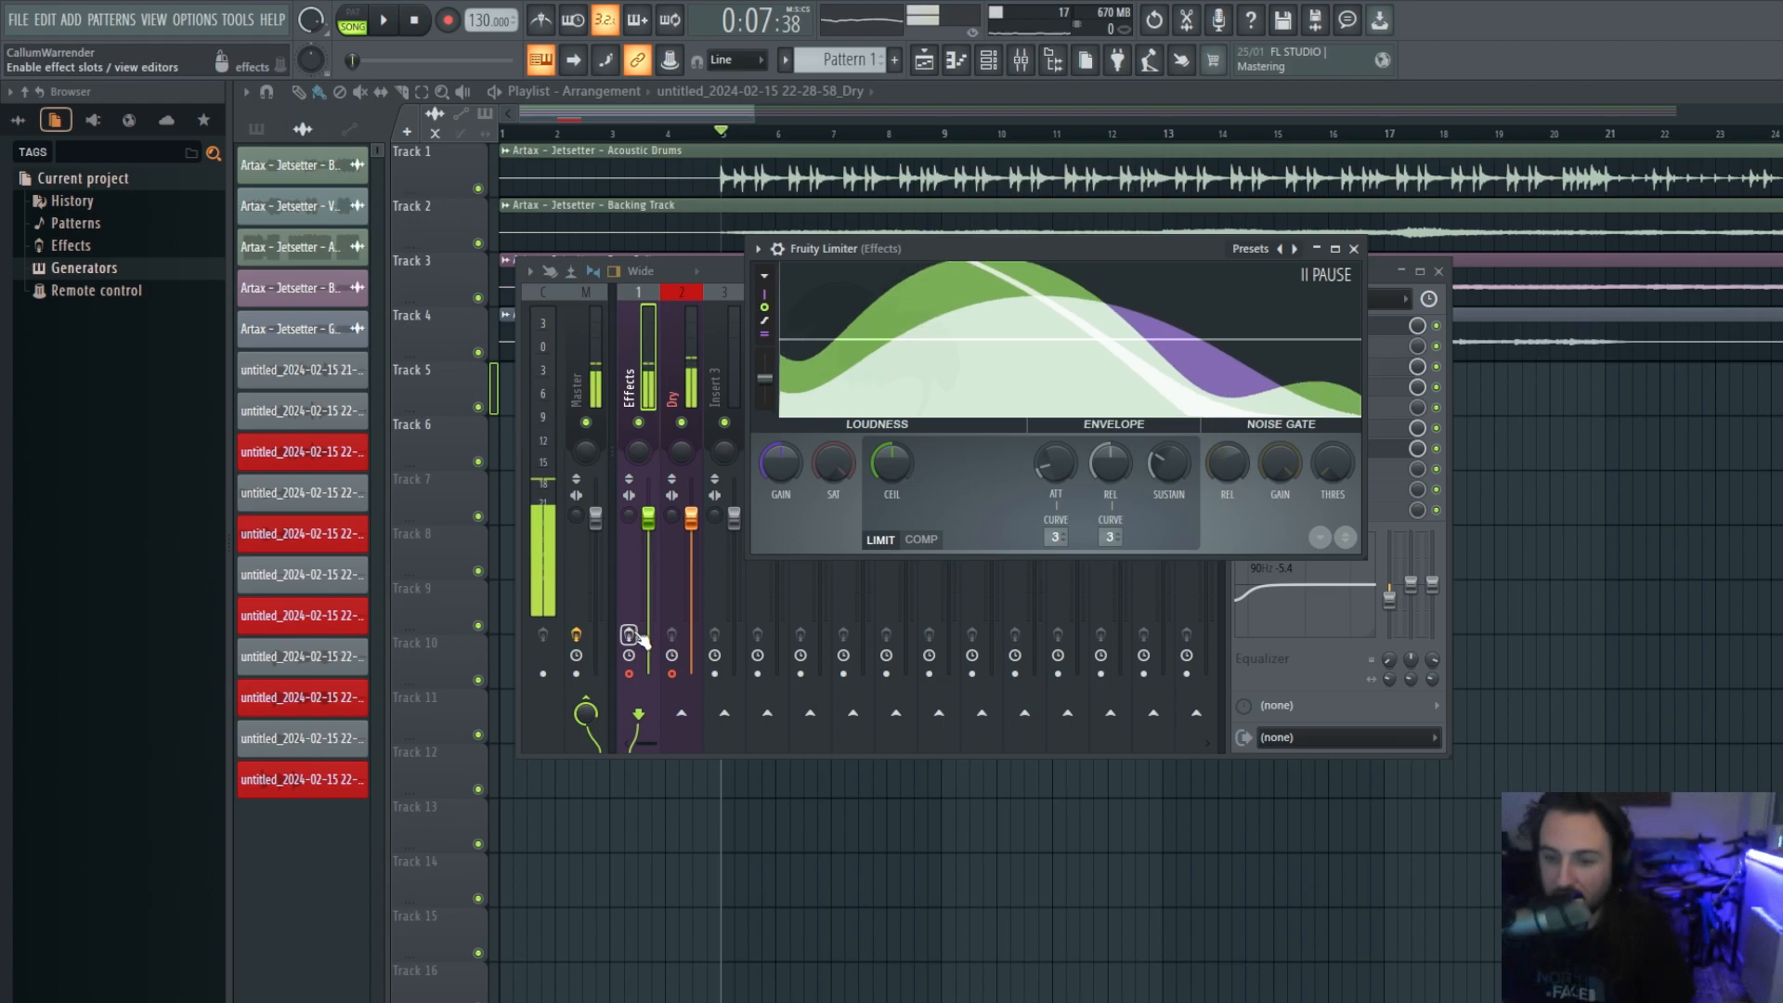
pyautogui.click(631, 636)
# Bypass Fruity Delay 3 and Fruity Reeverb 2, keeping the limiter window in view.
pyautogui.moveTo(1183, 262); pyautogui.dragTo(844, 518)
pyautogui.click(1436, 427)
pyautogui.click(1436, 449)
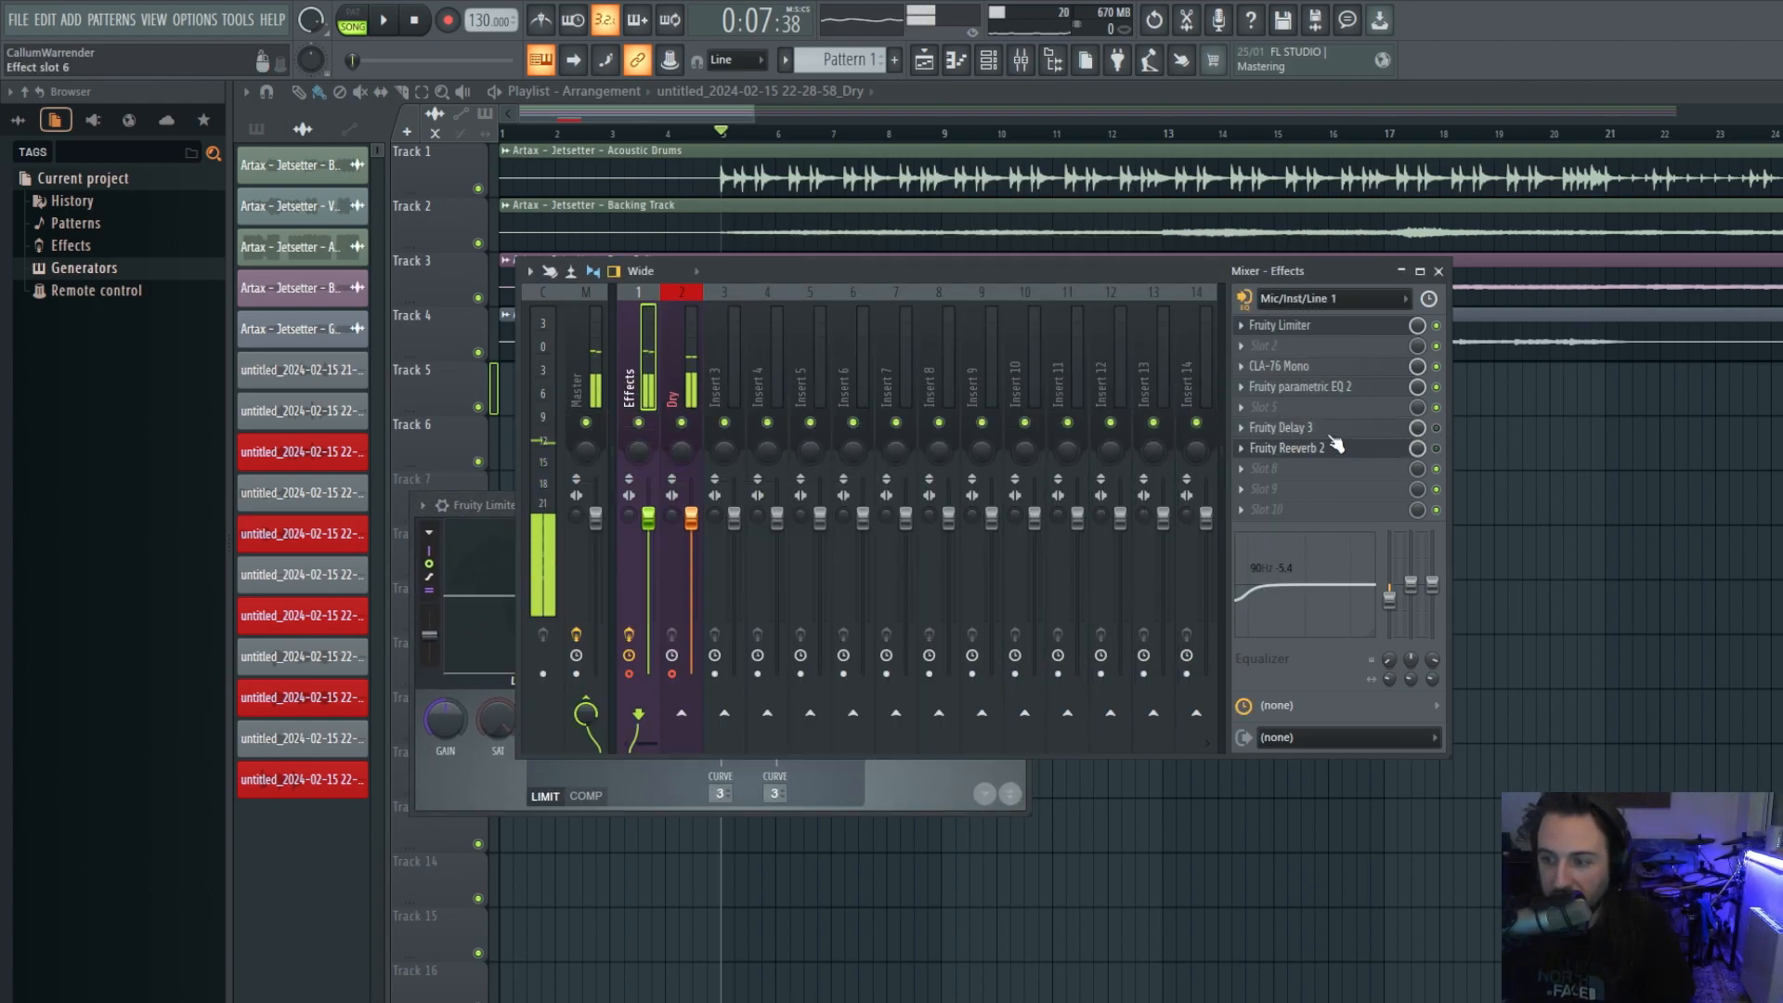
pyautogui.click(899, 782)
pyautogui.moveTo(831, 513); pyautogui.dragTo(957, 374)
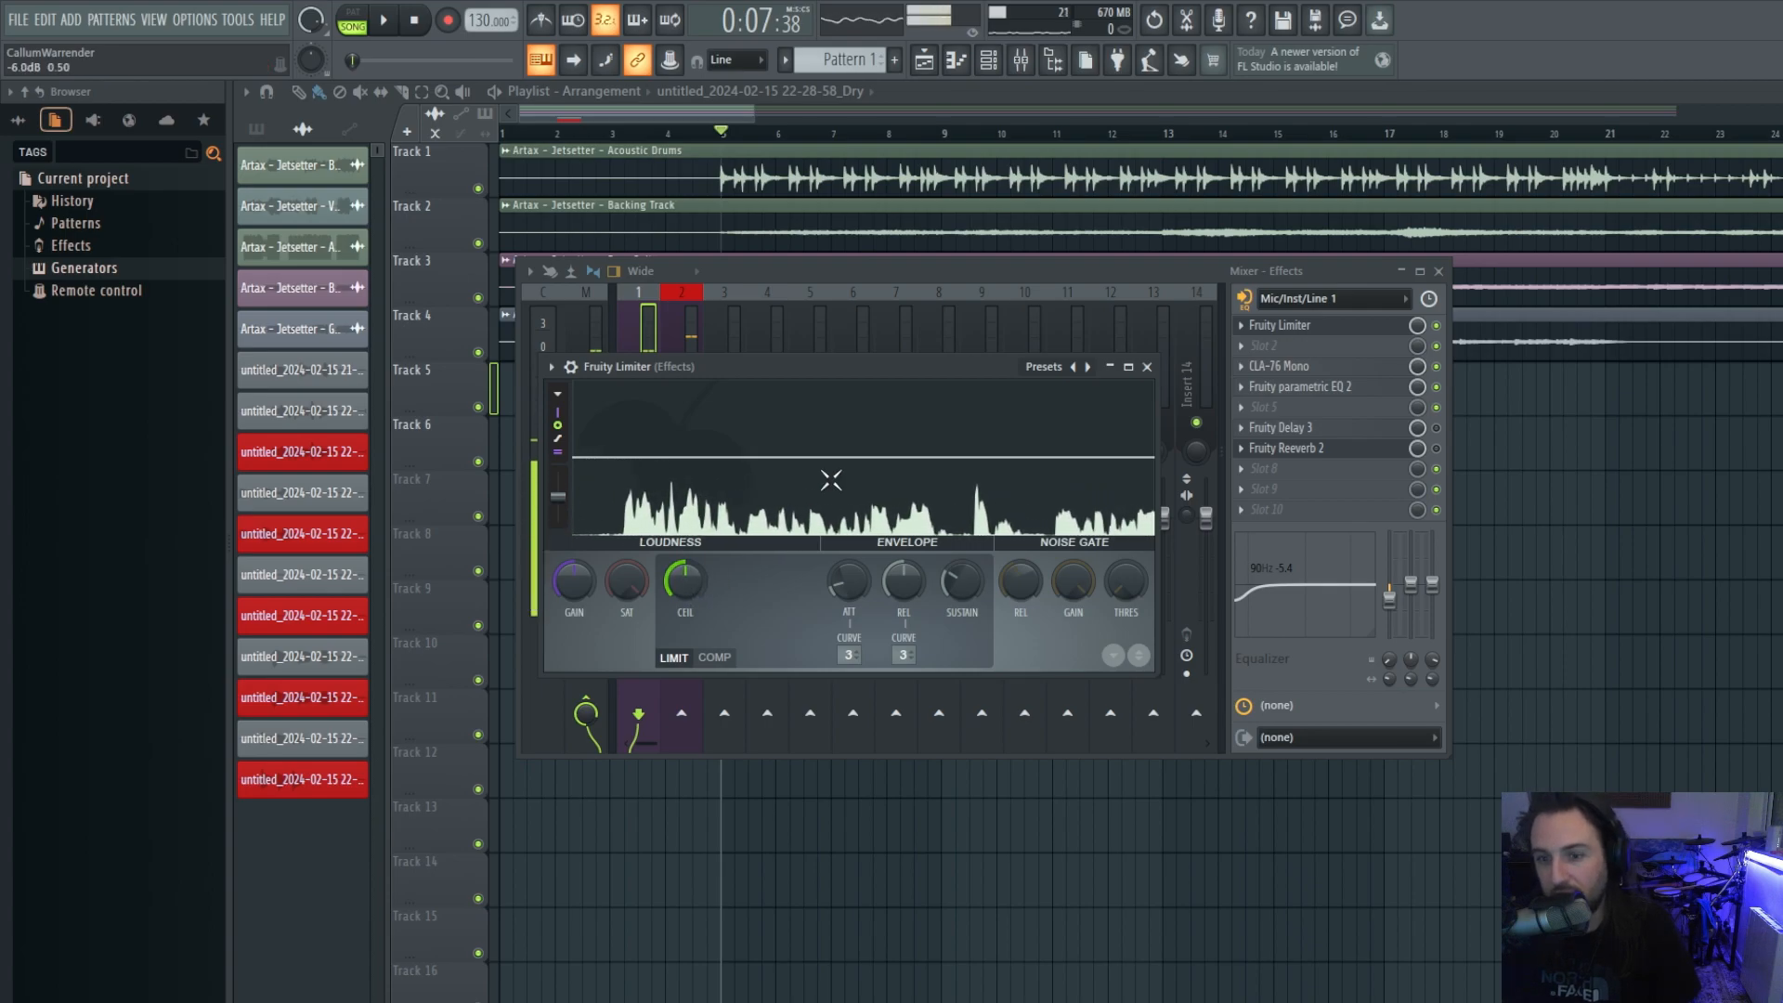
# Turn the Fruity Limiter ceiling down to -5.9 dB, then back up to about -1.3 dB.
pyautogui.moveTo(913, 372); pyautogui.dragTo(958, 347)
pyautogui.moveTo(748, 551); pyautogui.dragTo(748, 591)
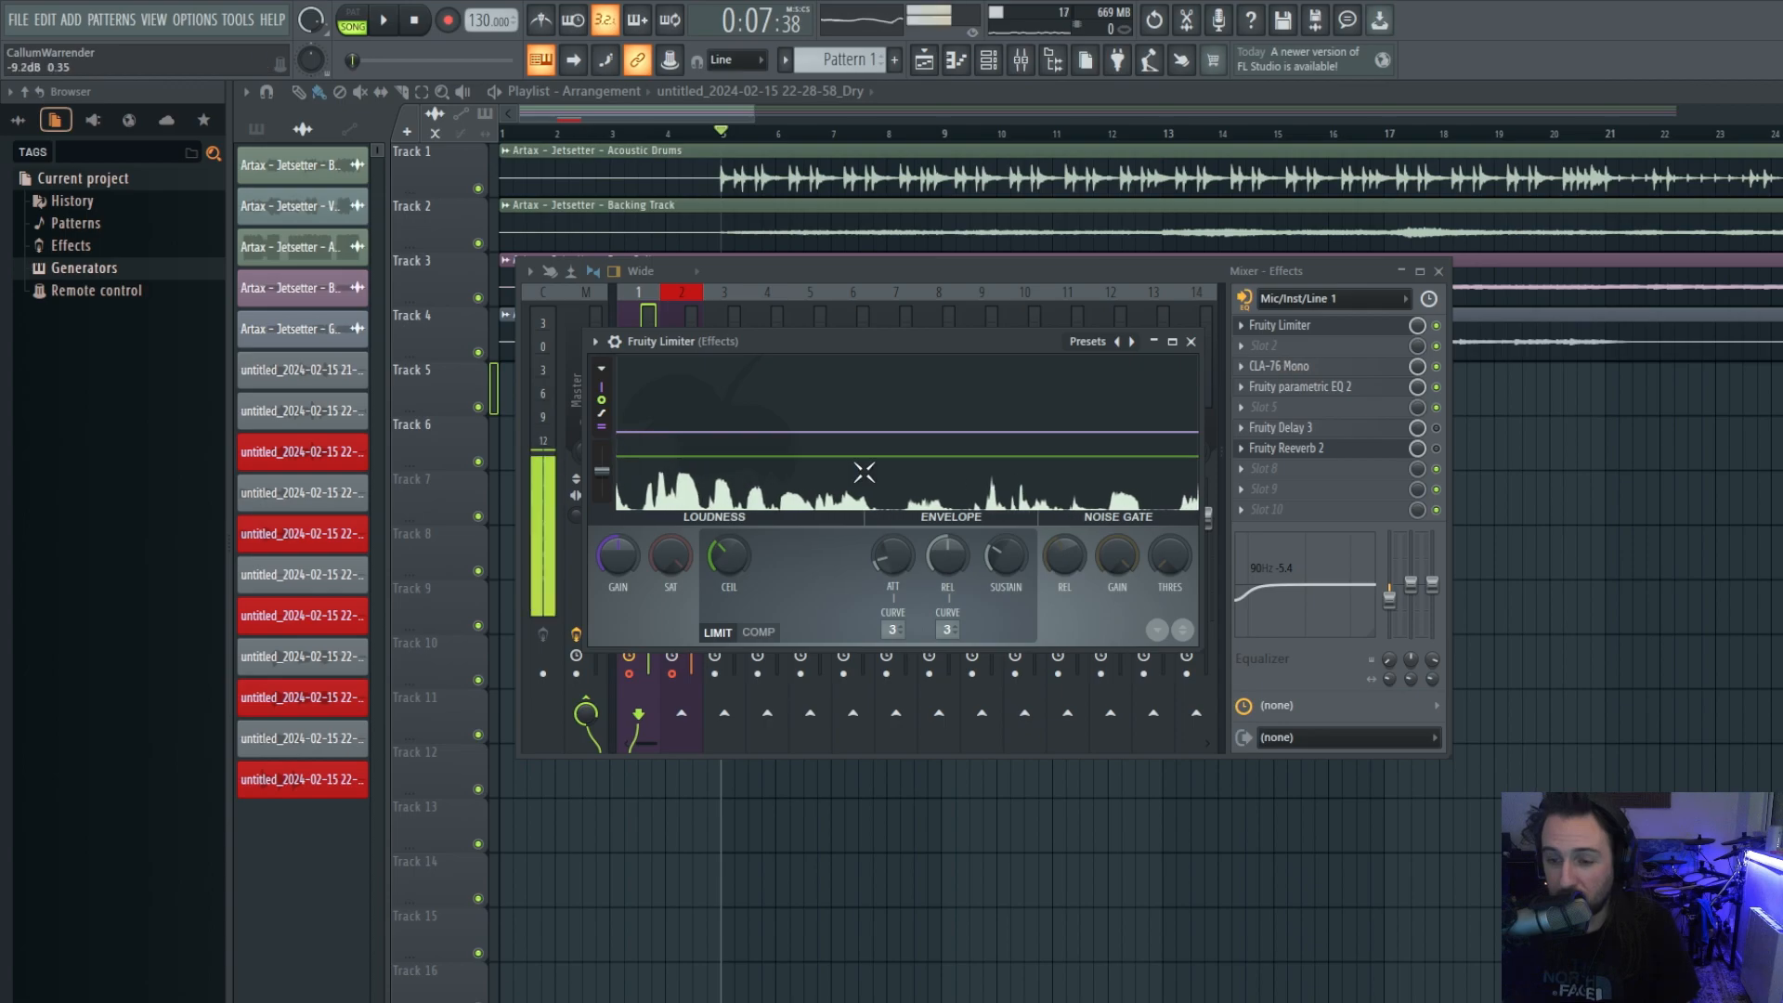
pyautogui.moveTo(728, 557); pyautogui.dragTo(728, 526)
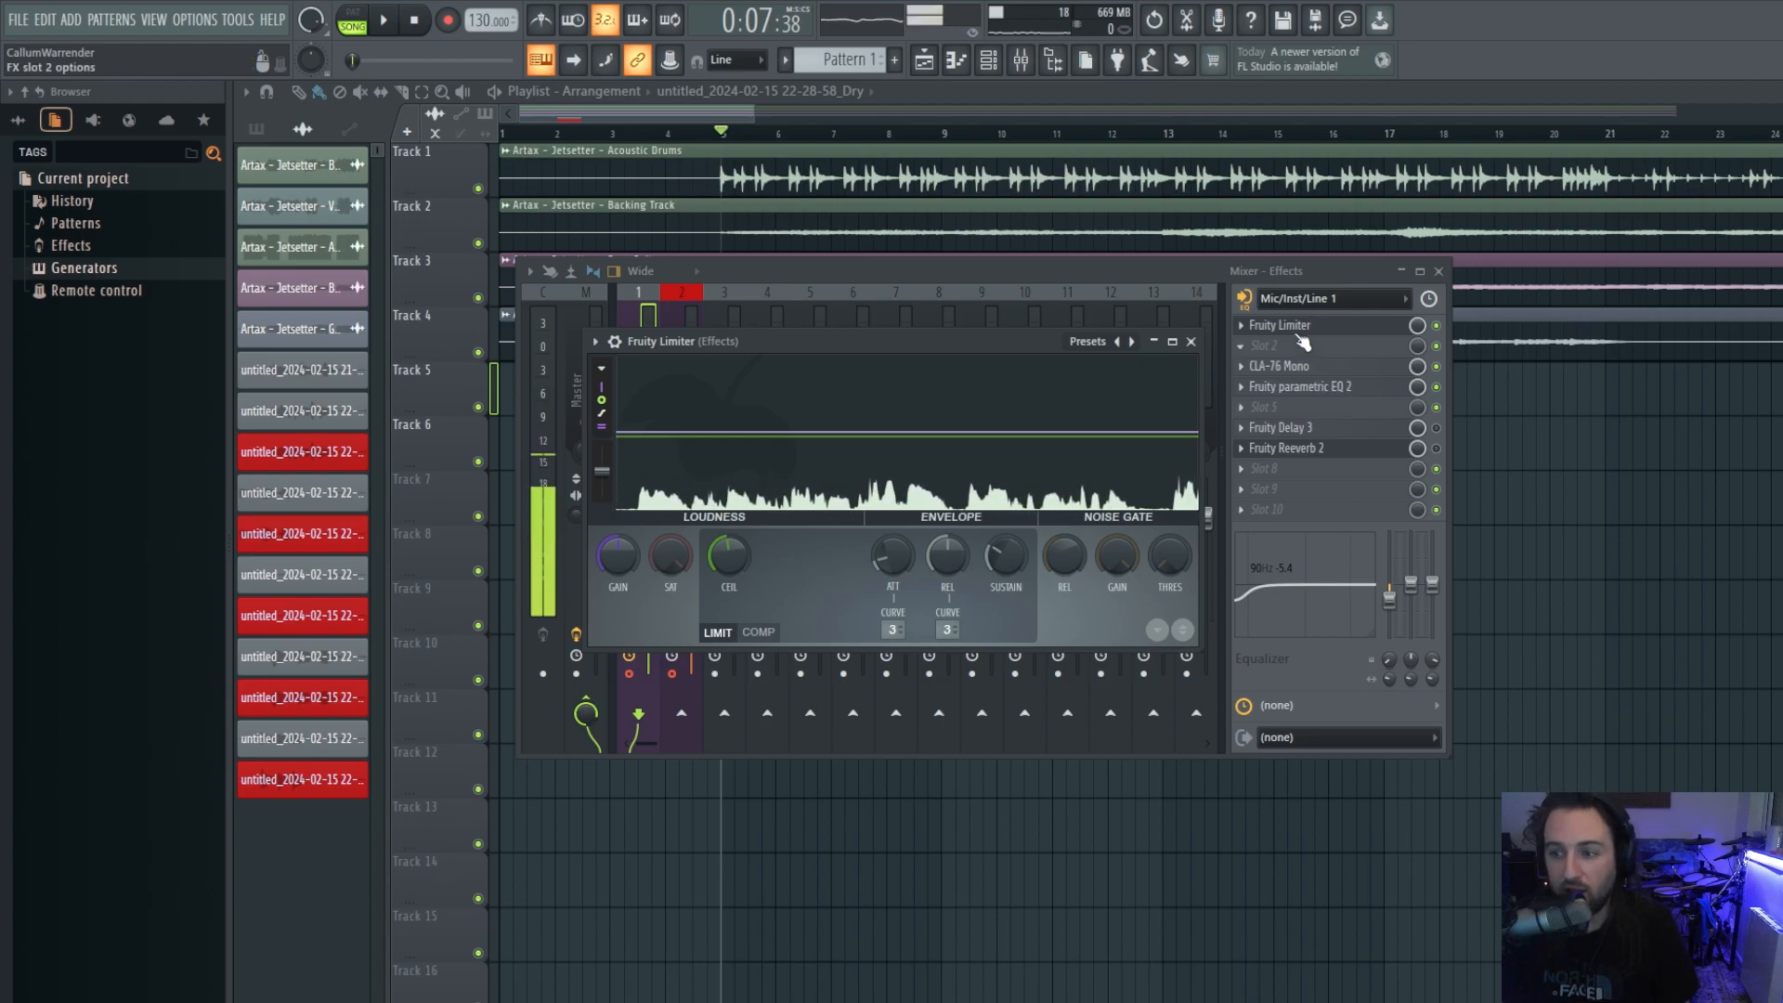
# Bypass the Fruity Limiter slot in the Effects insert to compare, and check its switch options.
pyautogui.click(1436, 367)
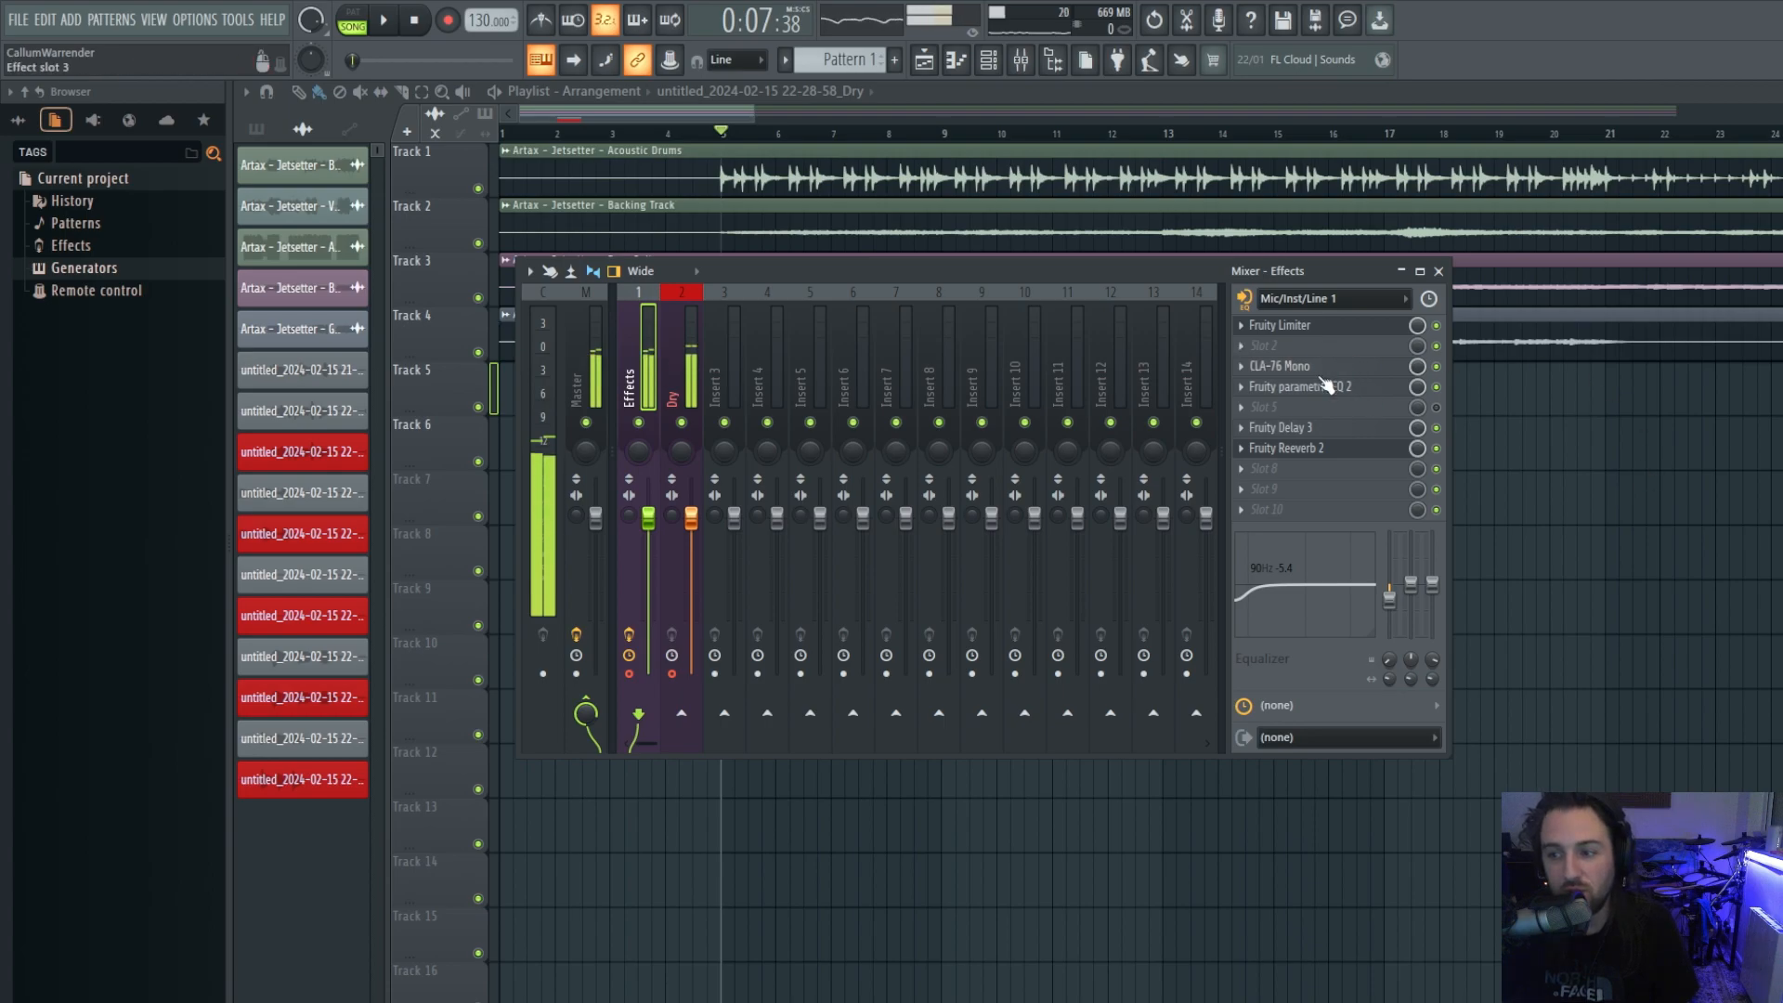
pyautogui.click(1436, 326)
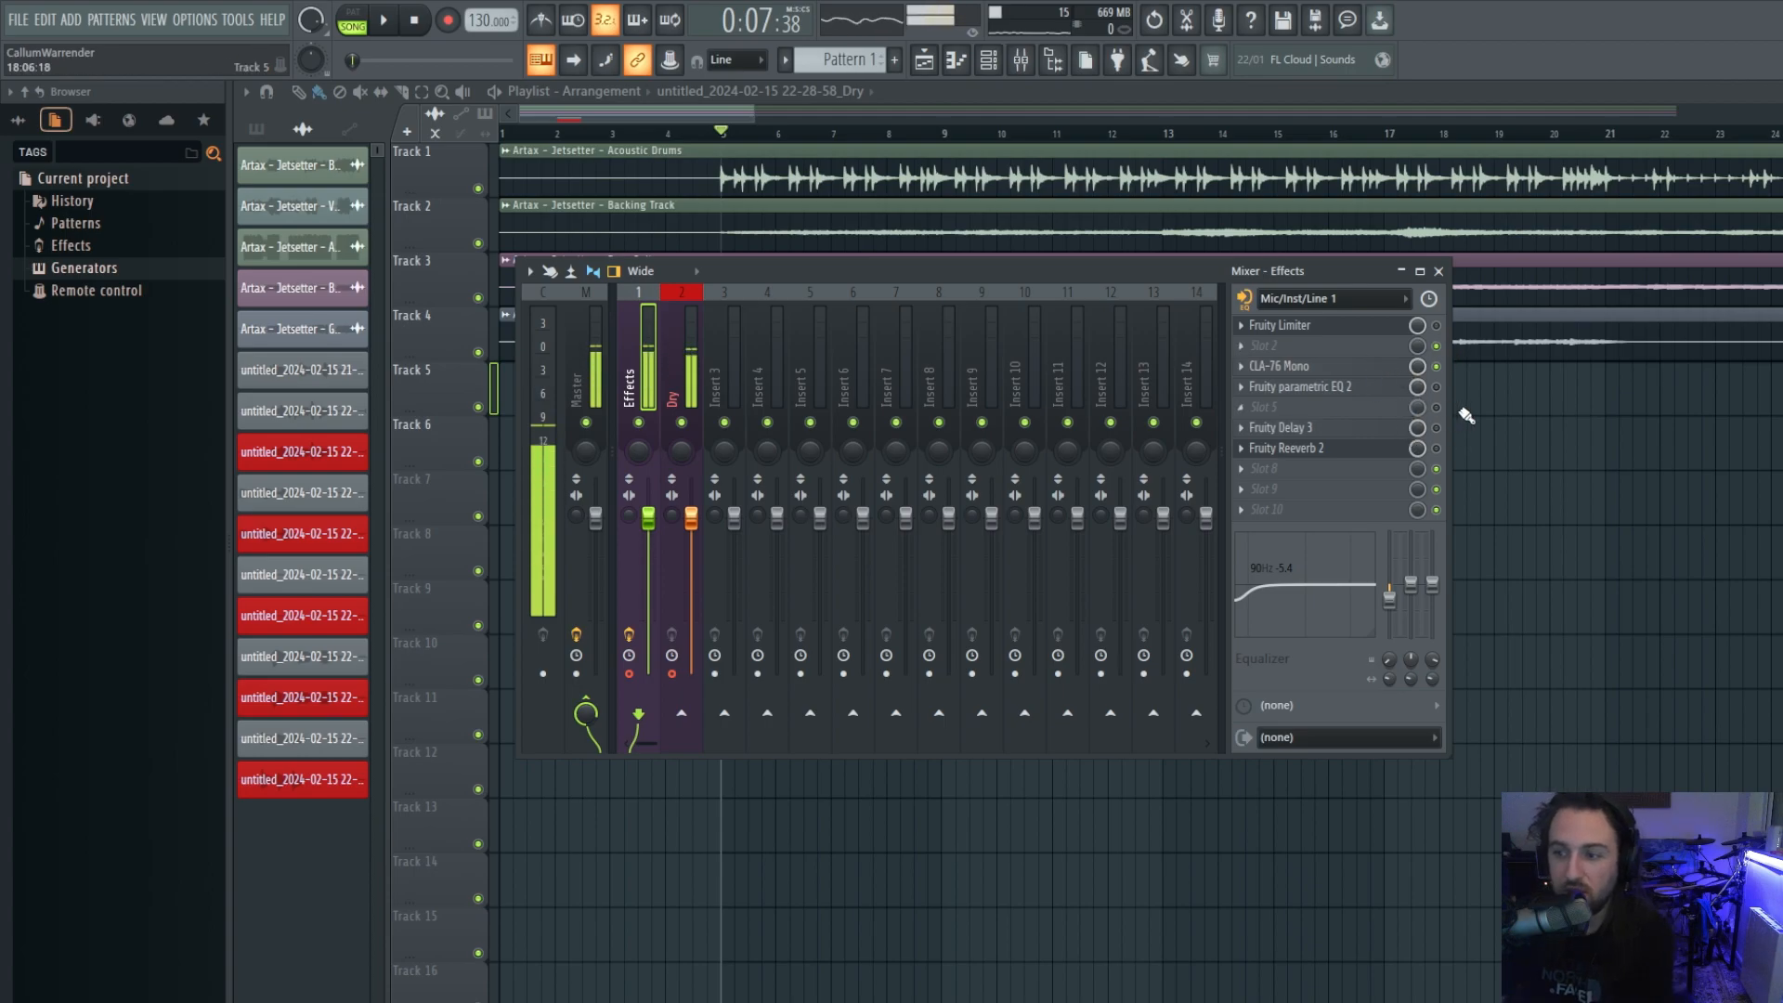
pyautogui.rightClick(1440, 330)
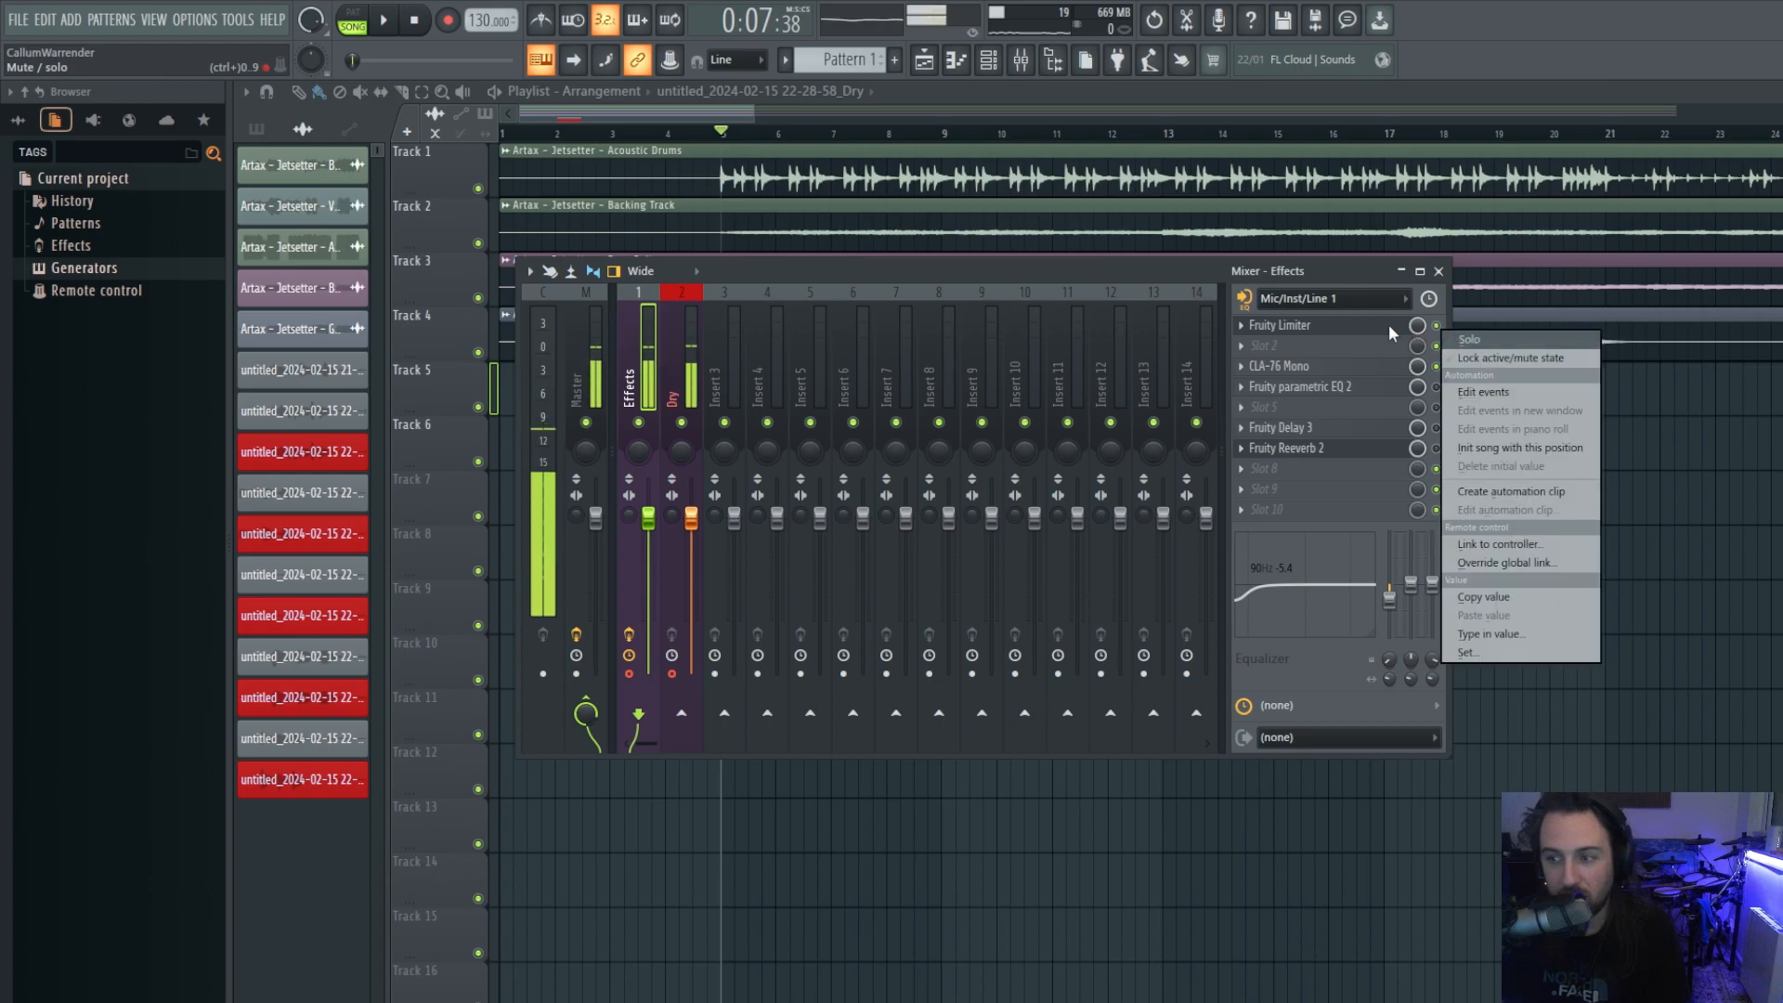
pyautogui.click(1375, 305)
pyautogui.click(1385, 280)
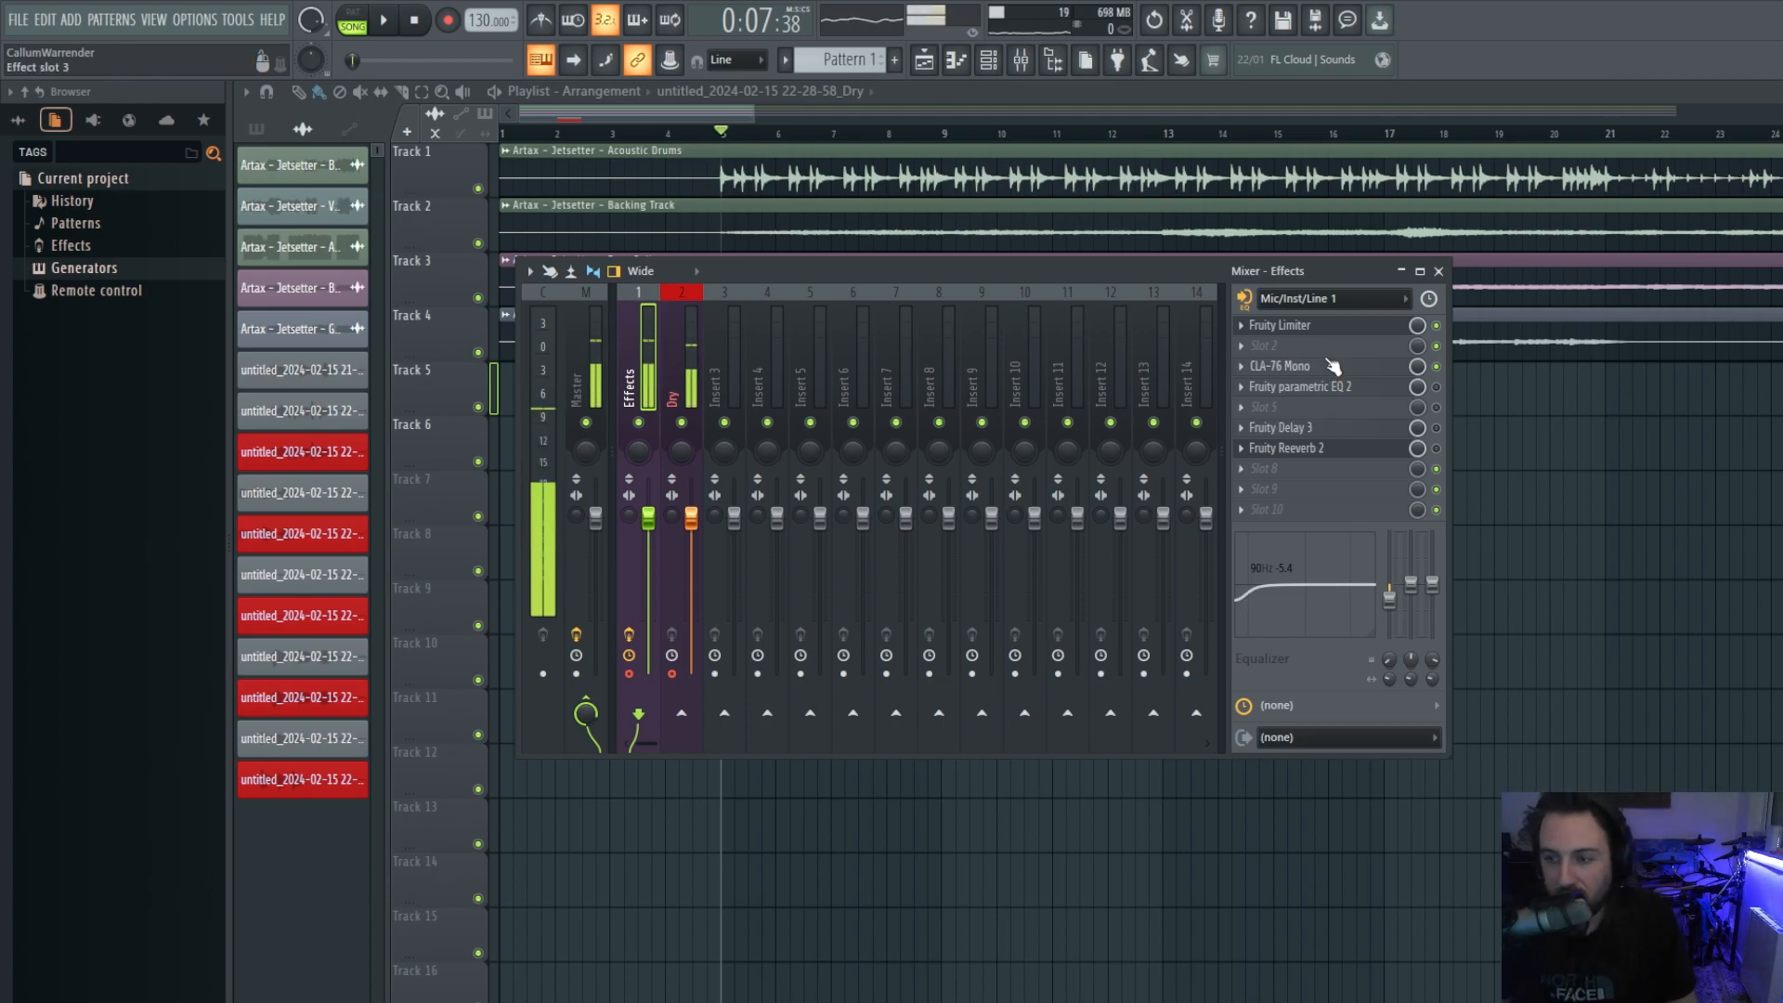
# Load Auto-Tune 8.1 into the Effects insert's empty slot 2.
pyautogui.click(1240, 346)
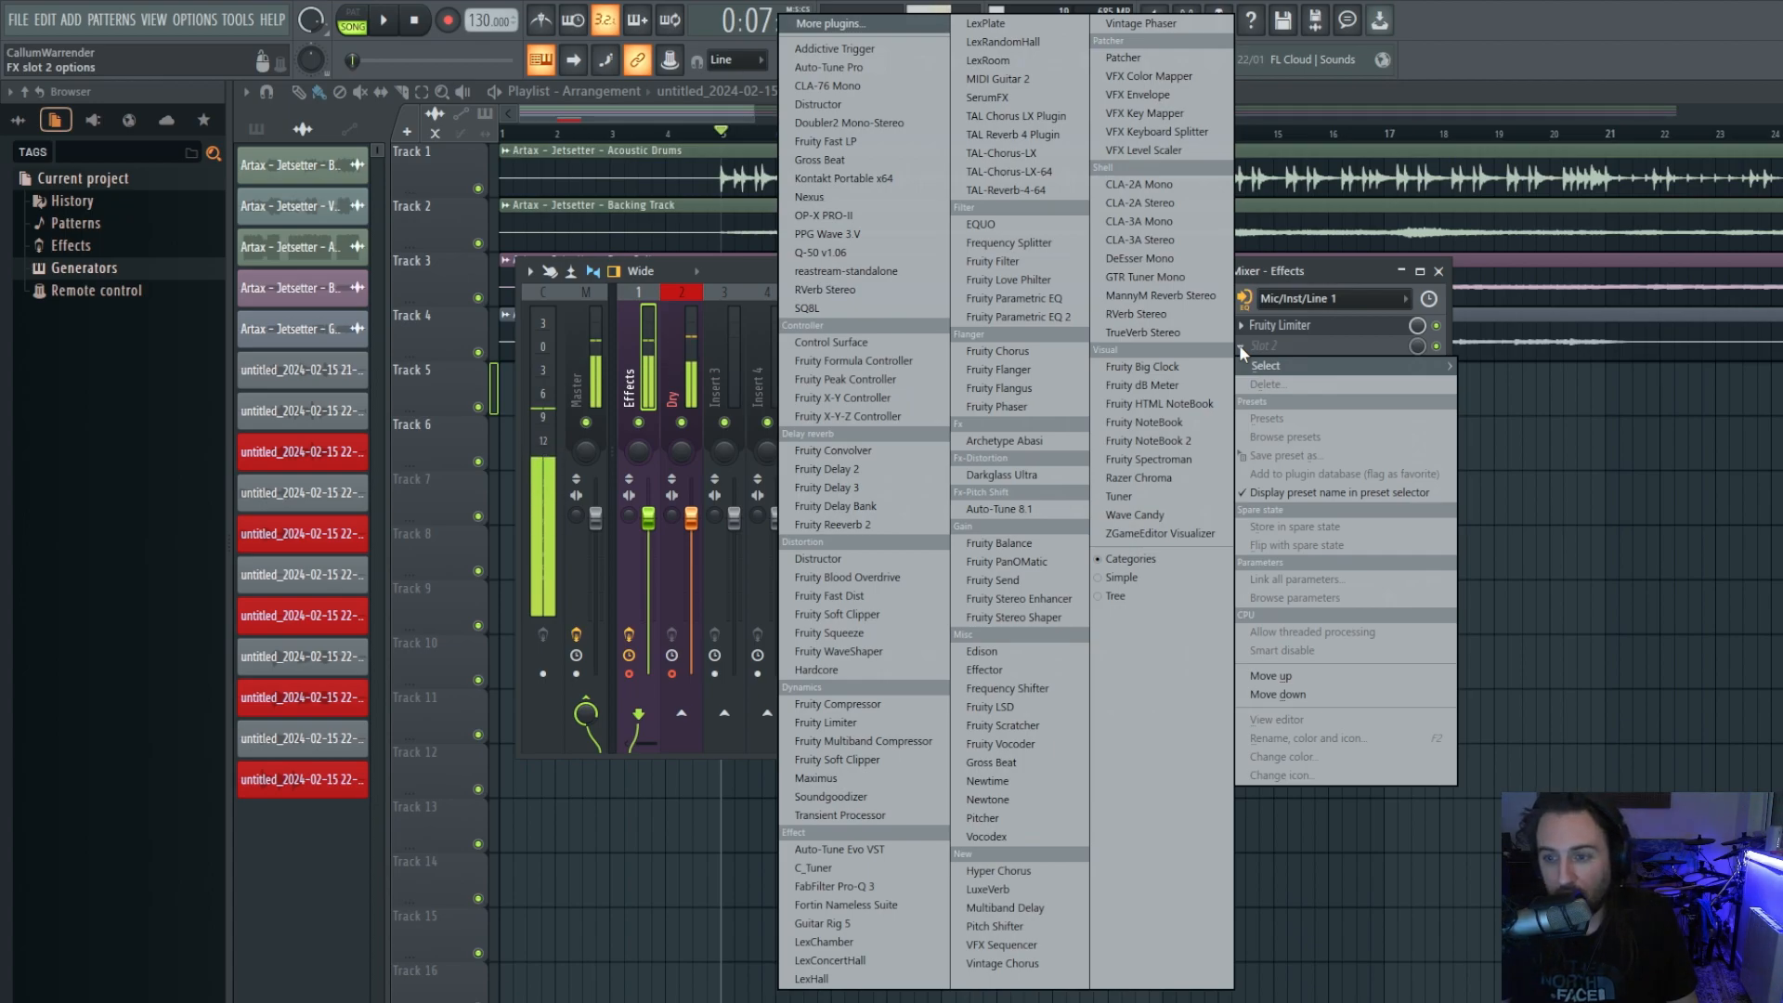
pyautogui.click(1059, 509)
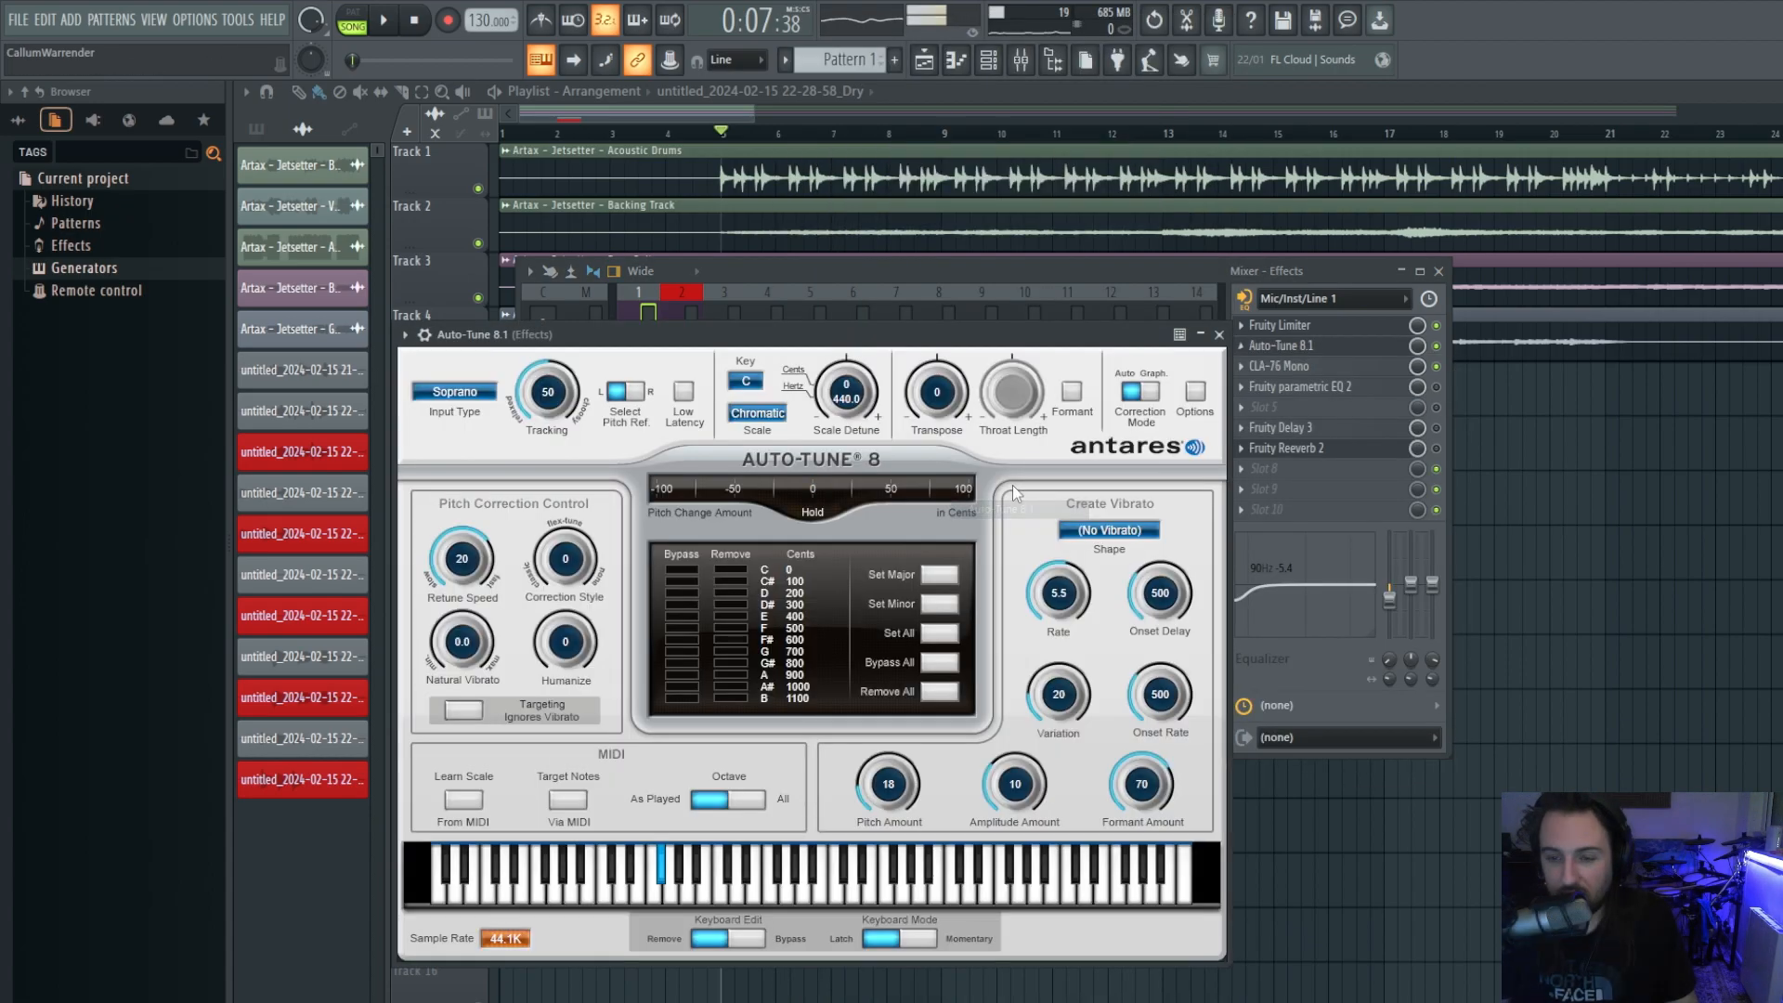
pyautogui.moveTo(804, 327); pyautogui.dragTo(785, 202)
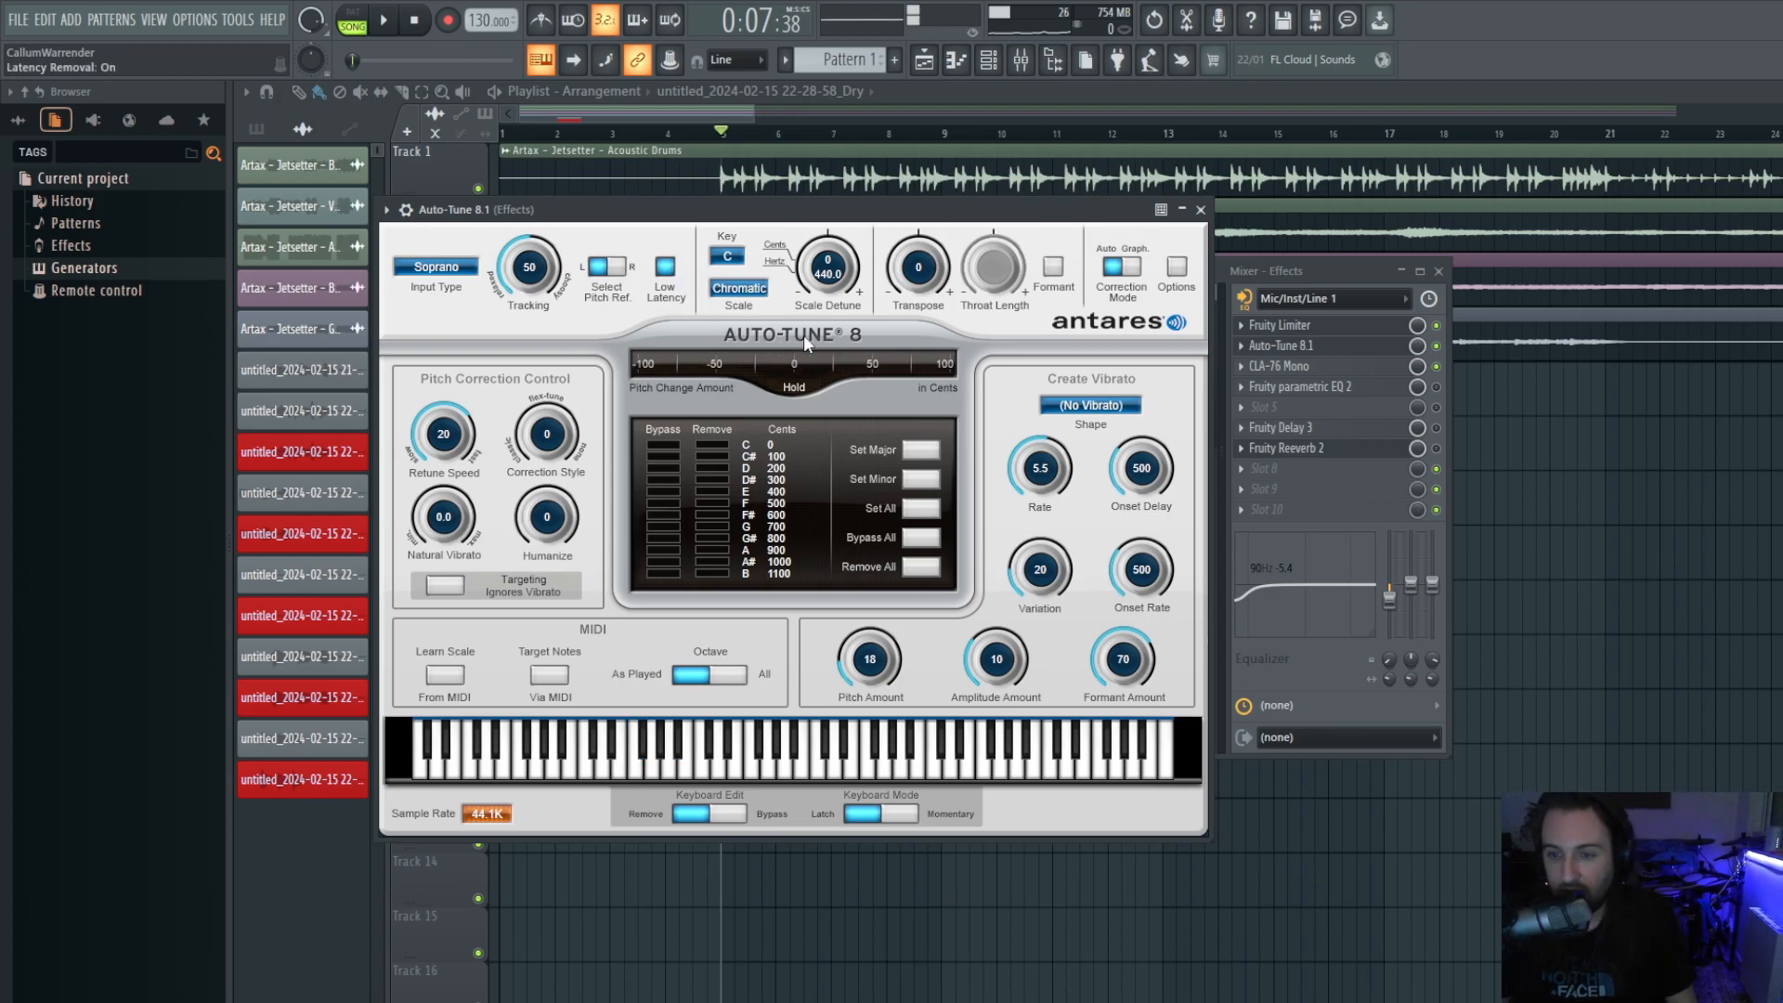
# Set Auto-Tune to the E Minor scale and raise Formant Amount from 70 to 72.
pyautogui.click(740, 289)
pyautogui.click(740, 299)
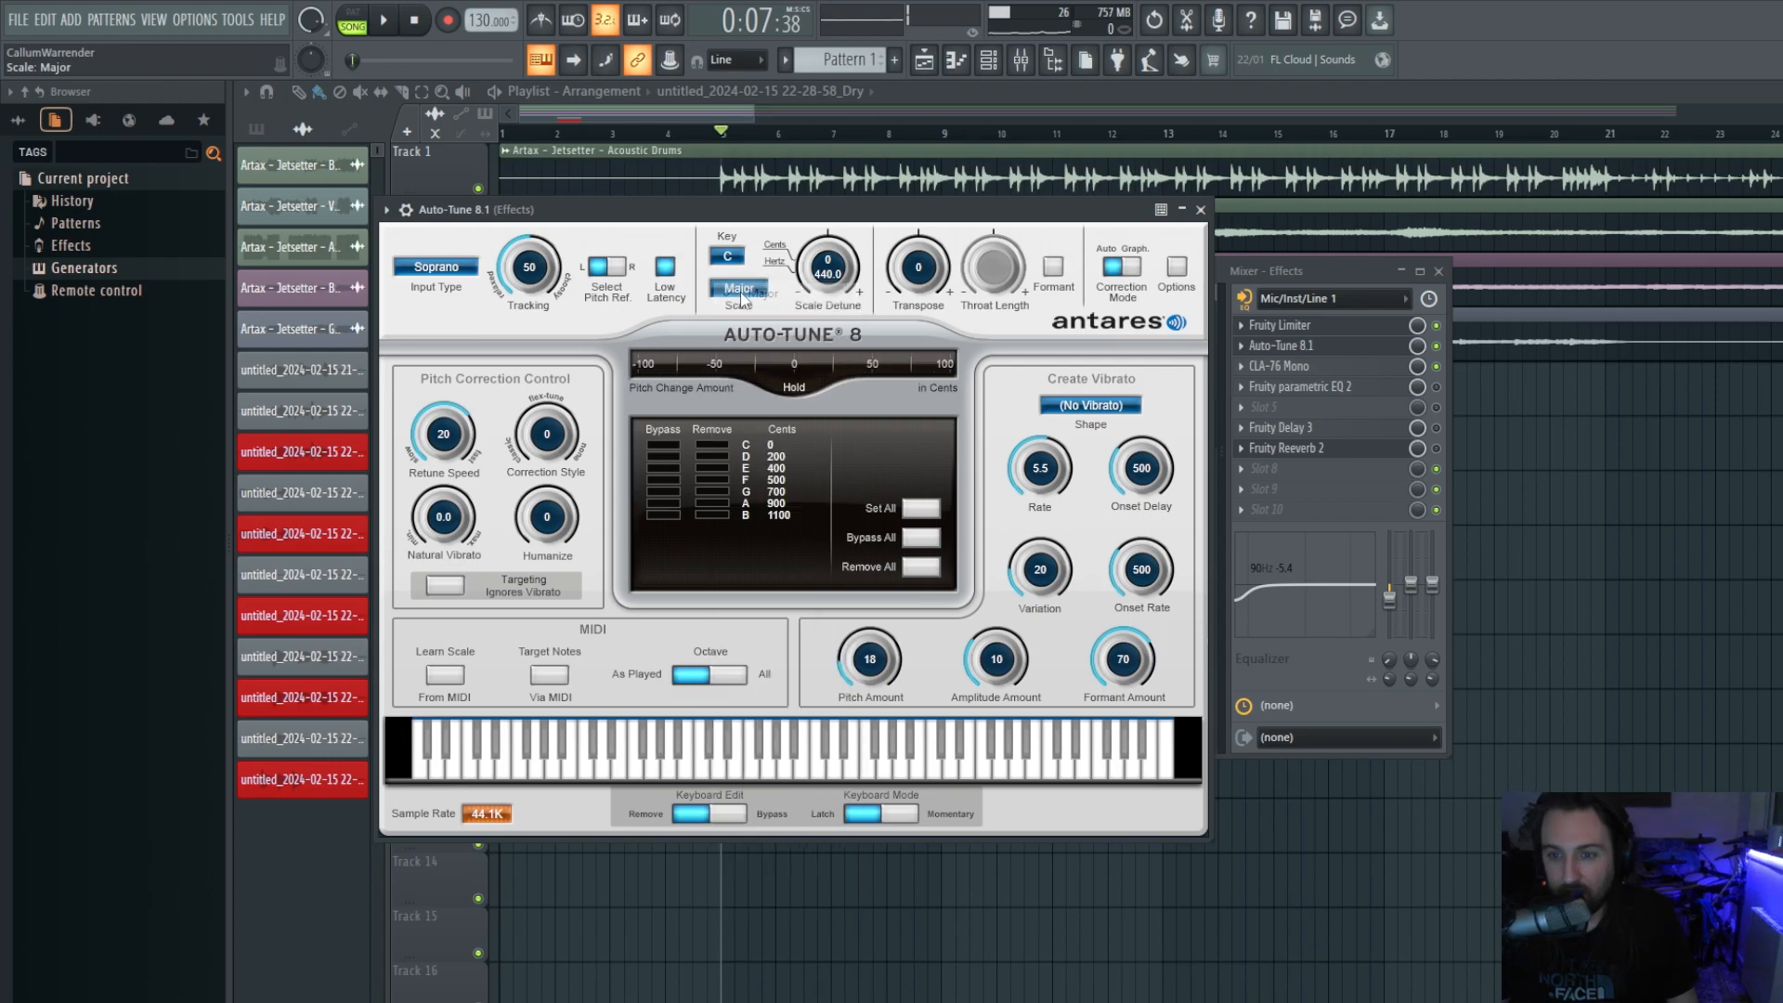
pyautogui.click(740, 288)
pyautogui.click(743, 318)
pyautogui.click(727, 257)
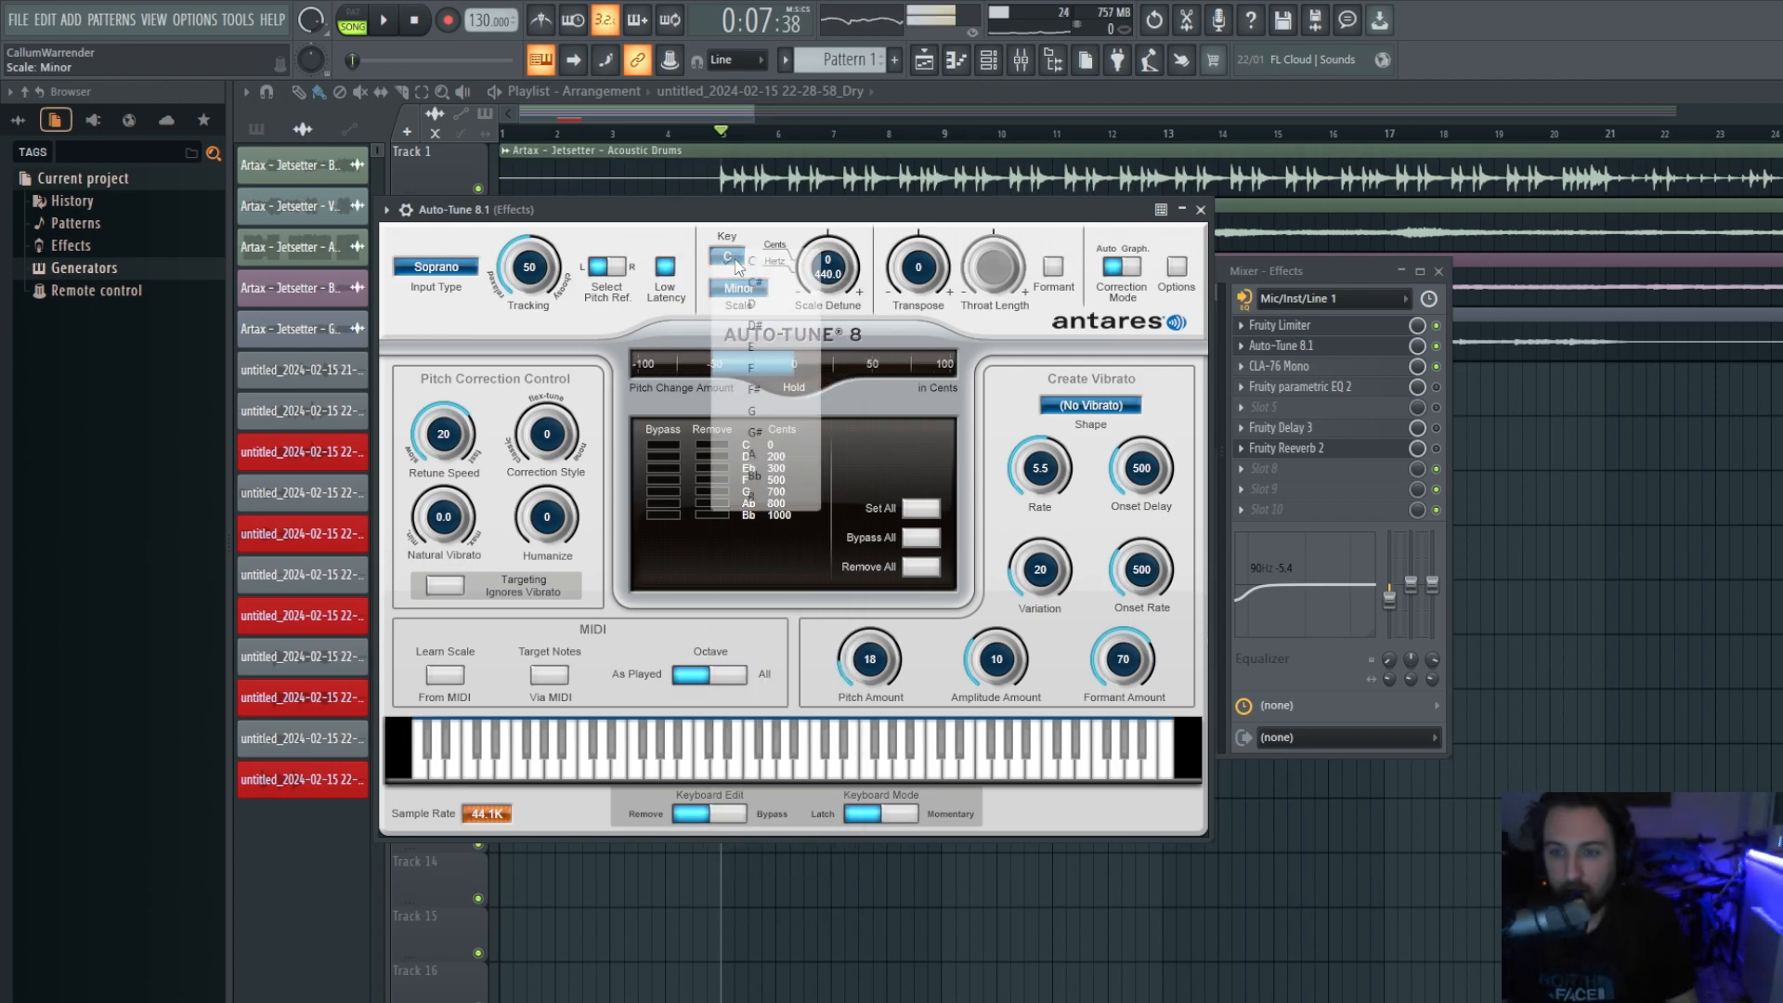
pyautogui.click(751, 346)
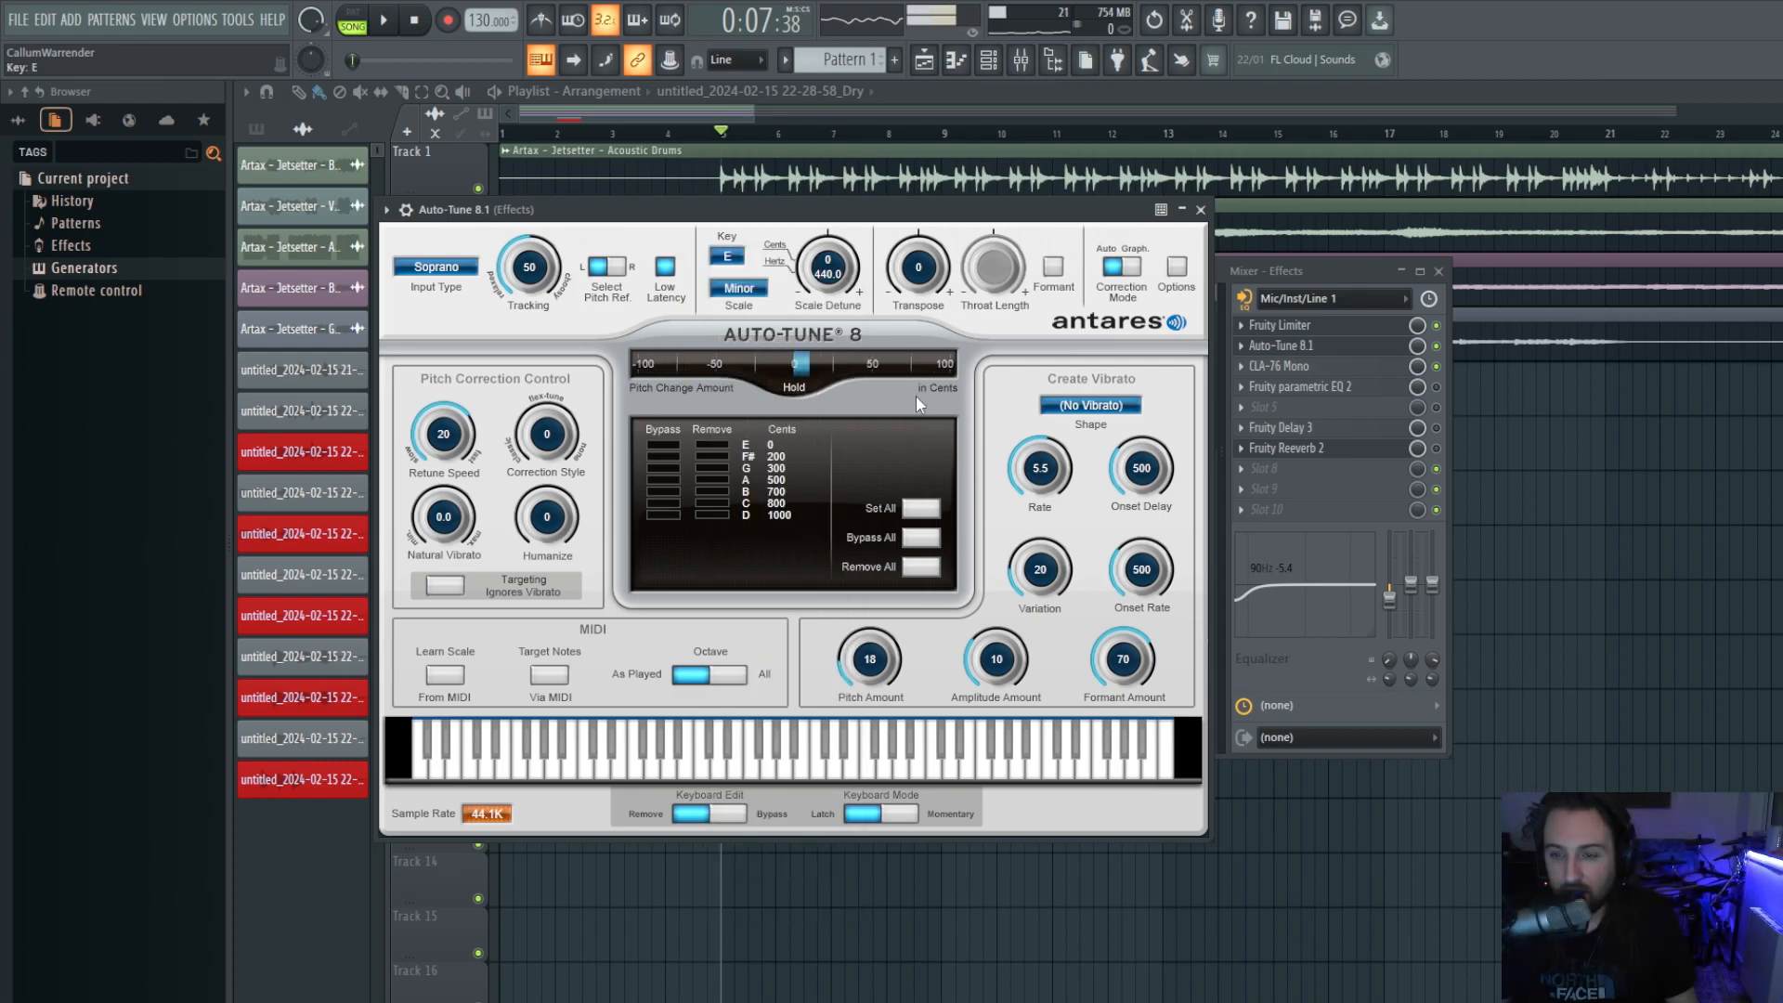
pyautogui.moveTo(1143, 672); pyautogui.dragTo(1138, 664)
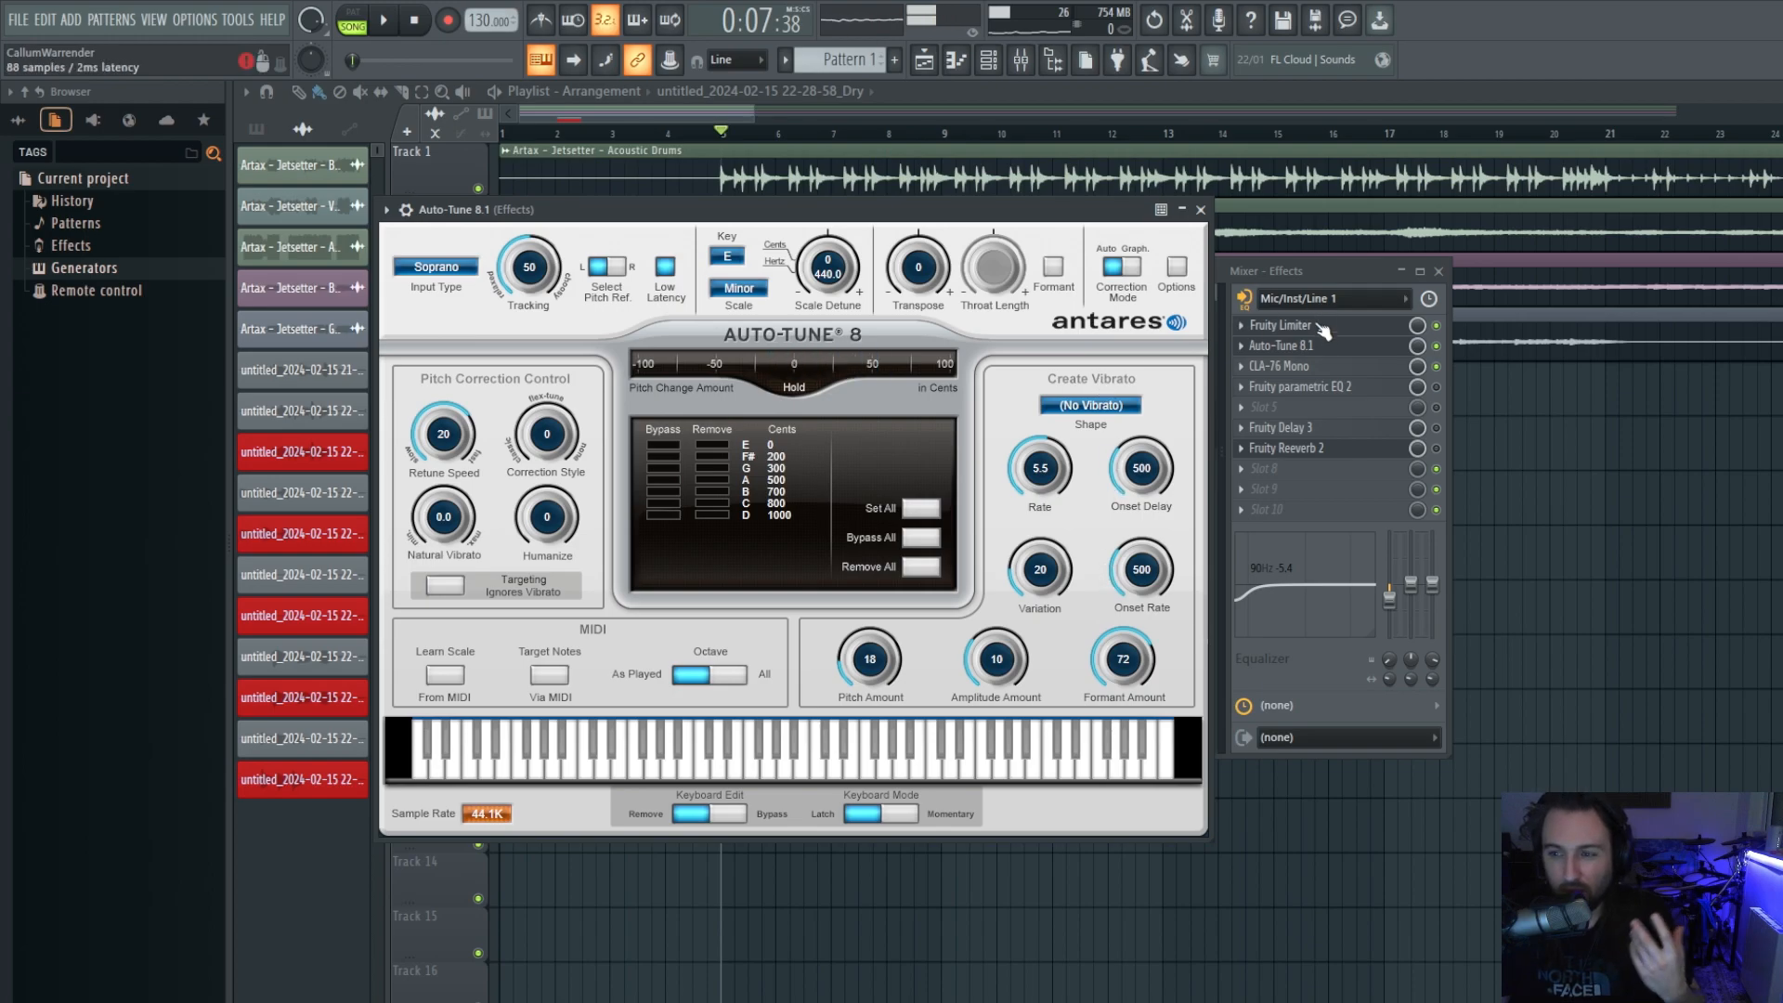
# Close Auto-Tune 8.1 and delete it from slot 2 of the Effects insert.
pyautogui.click(1200, 210)
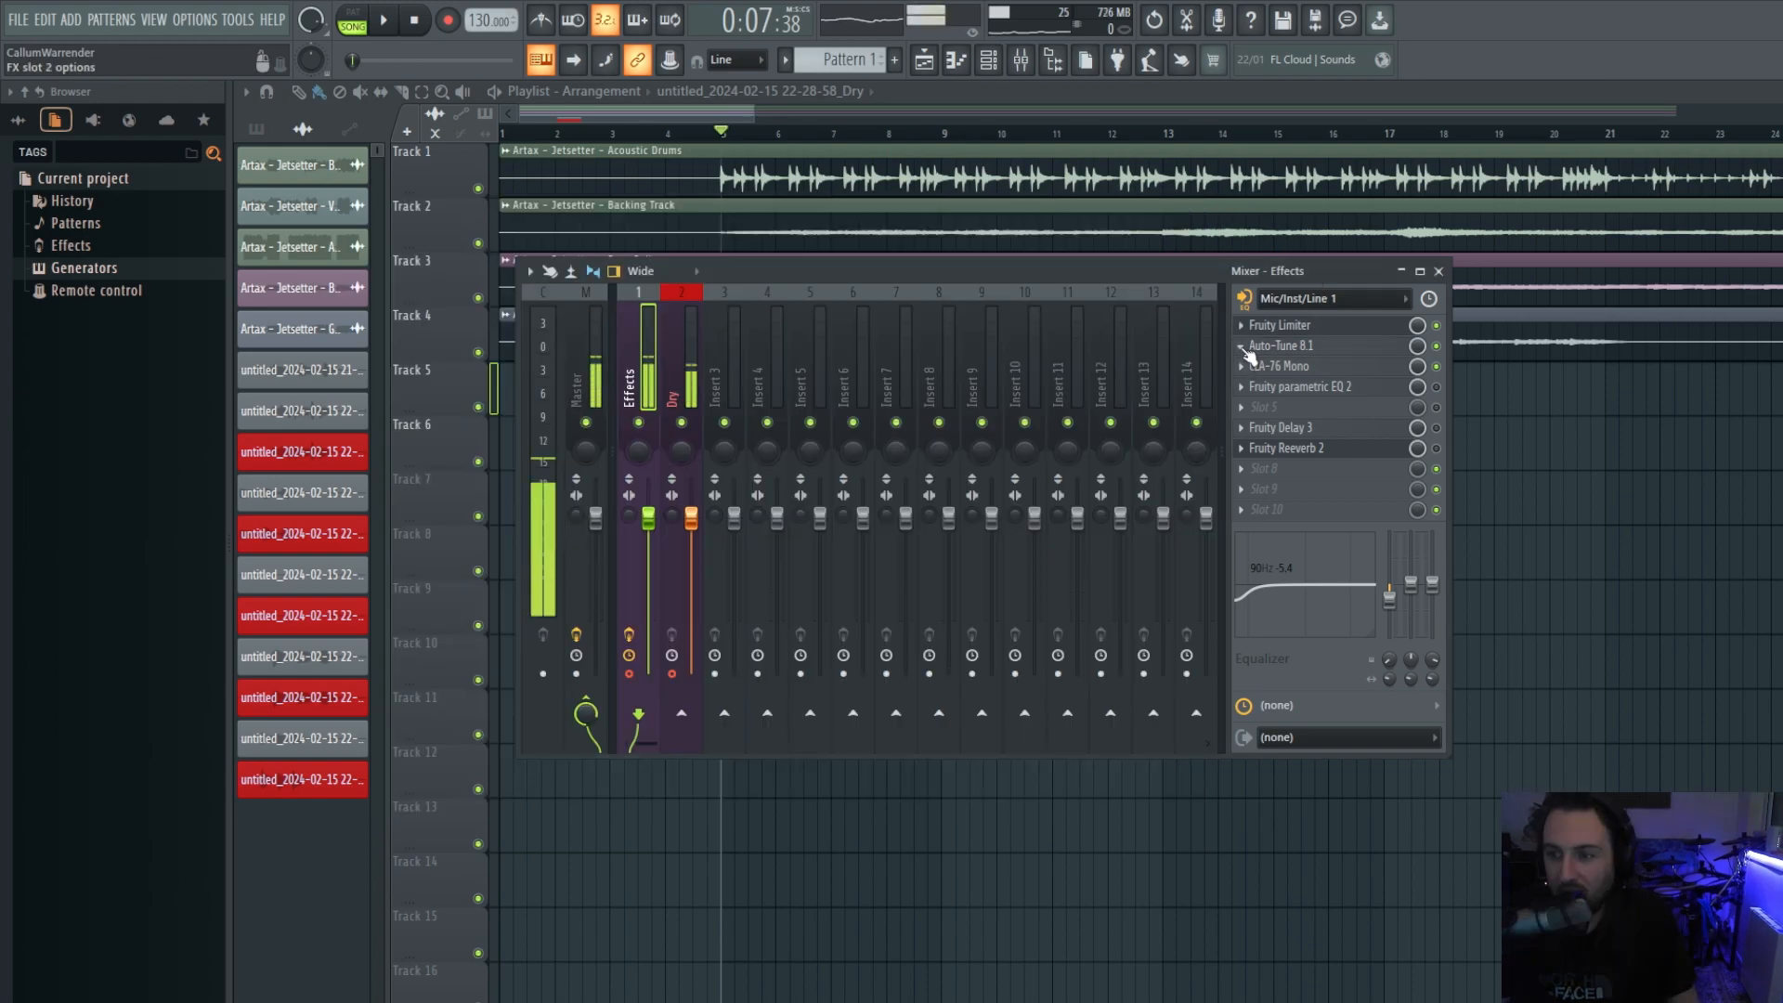
pyautogui.click(1242, 347)
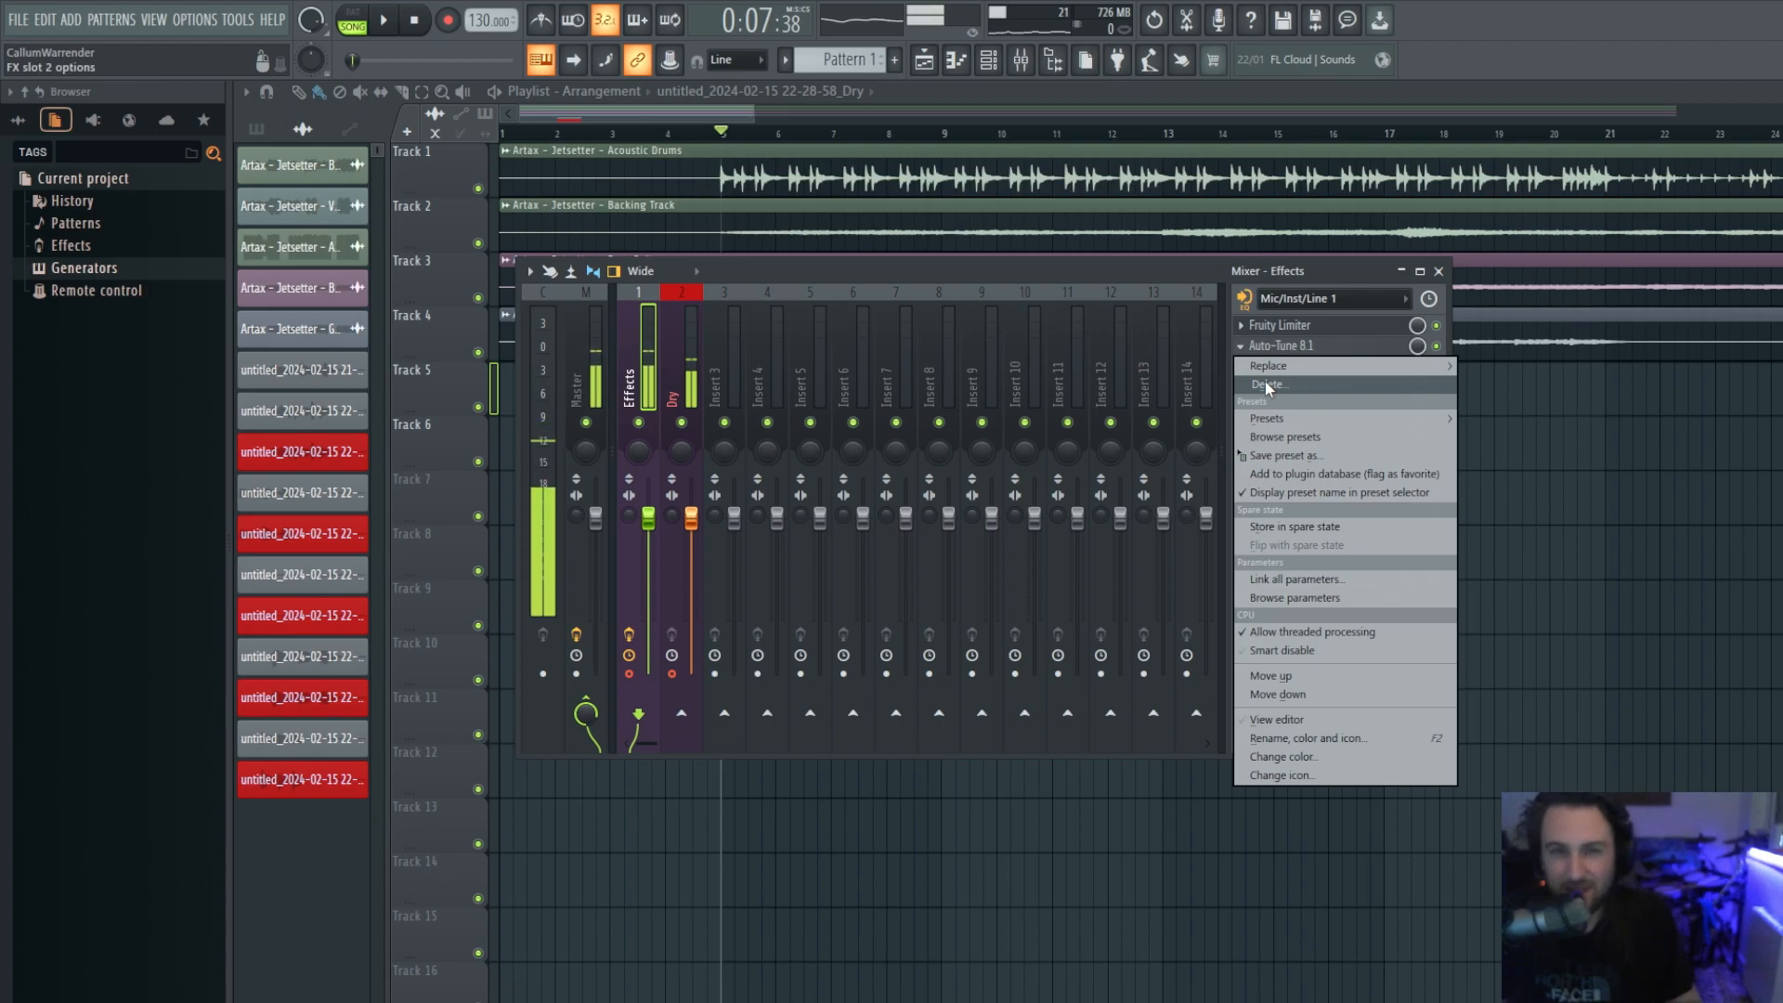
pyautogui.click(1267, 384)
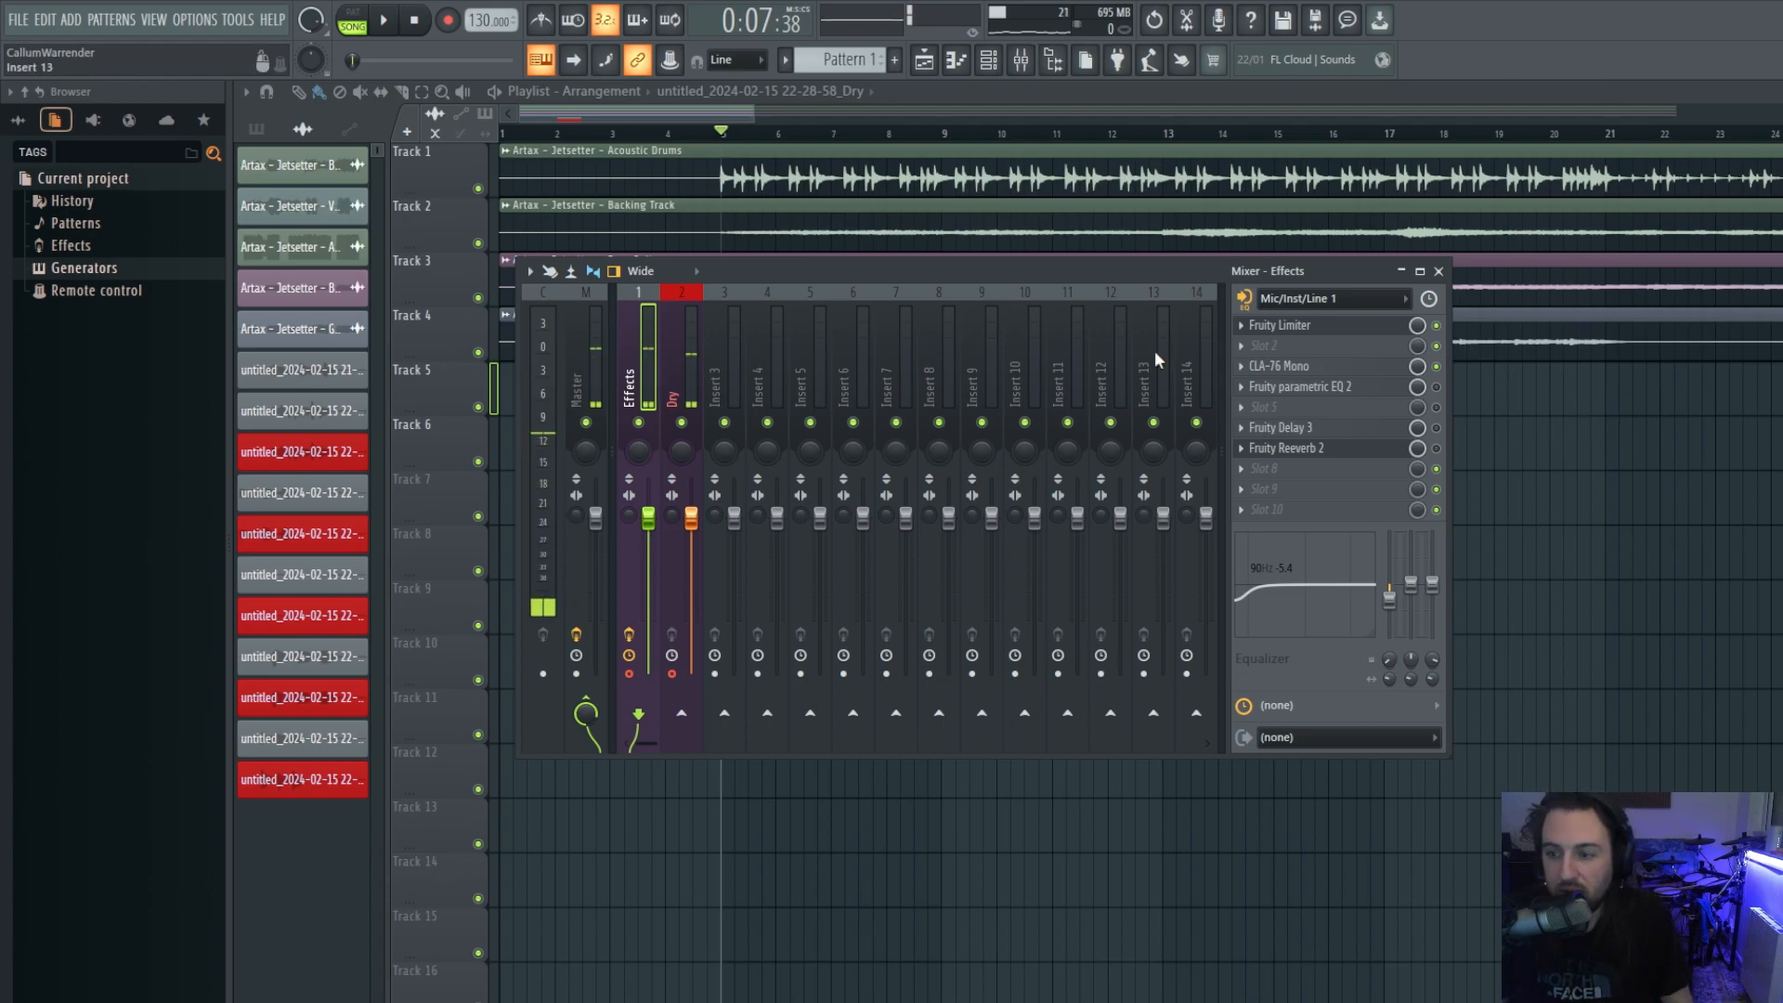
# Load Fruity Stereo Shaper into slot 9, then bypass it and CLA-76 Mono to compare.
pyautogui.click(1250, 490)
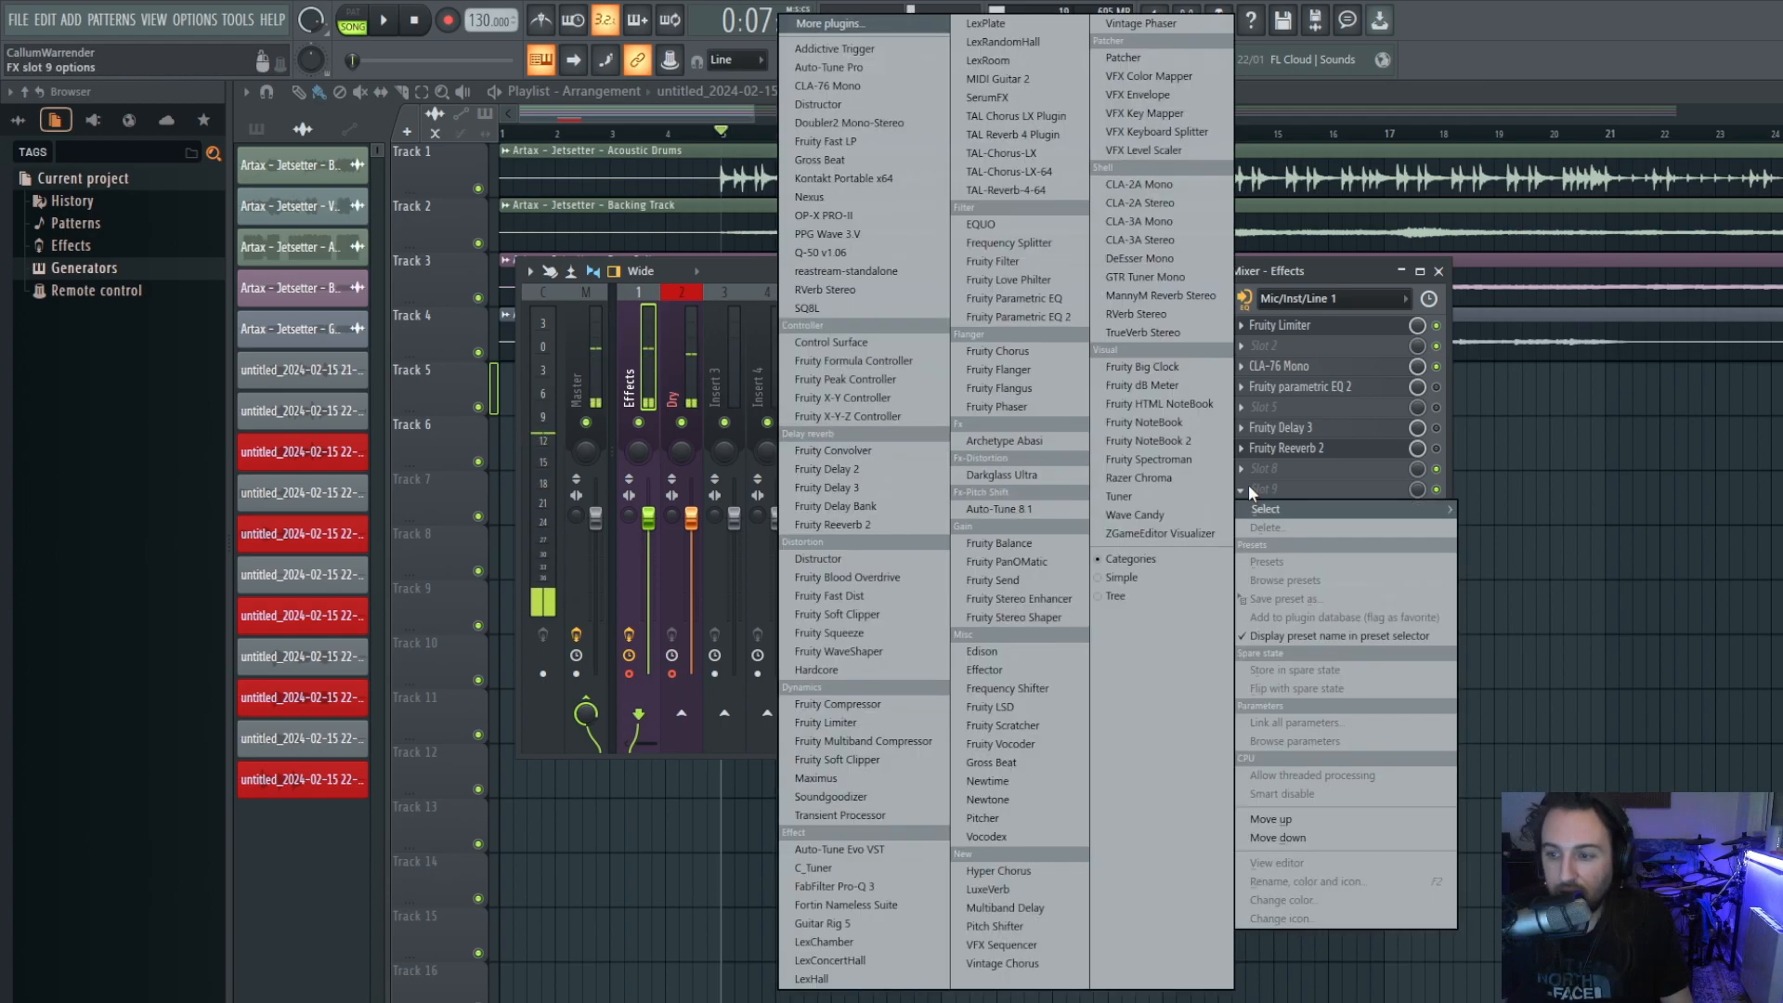
pyautogui.click(1035, 619)
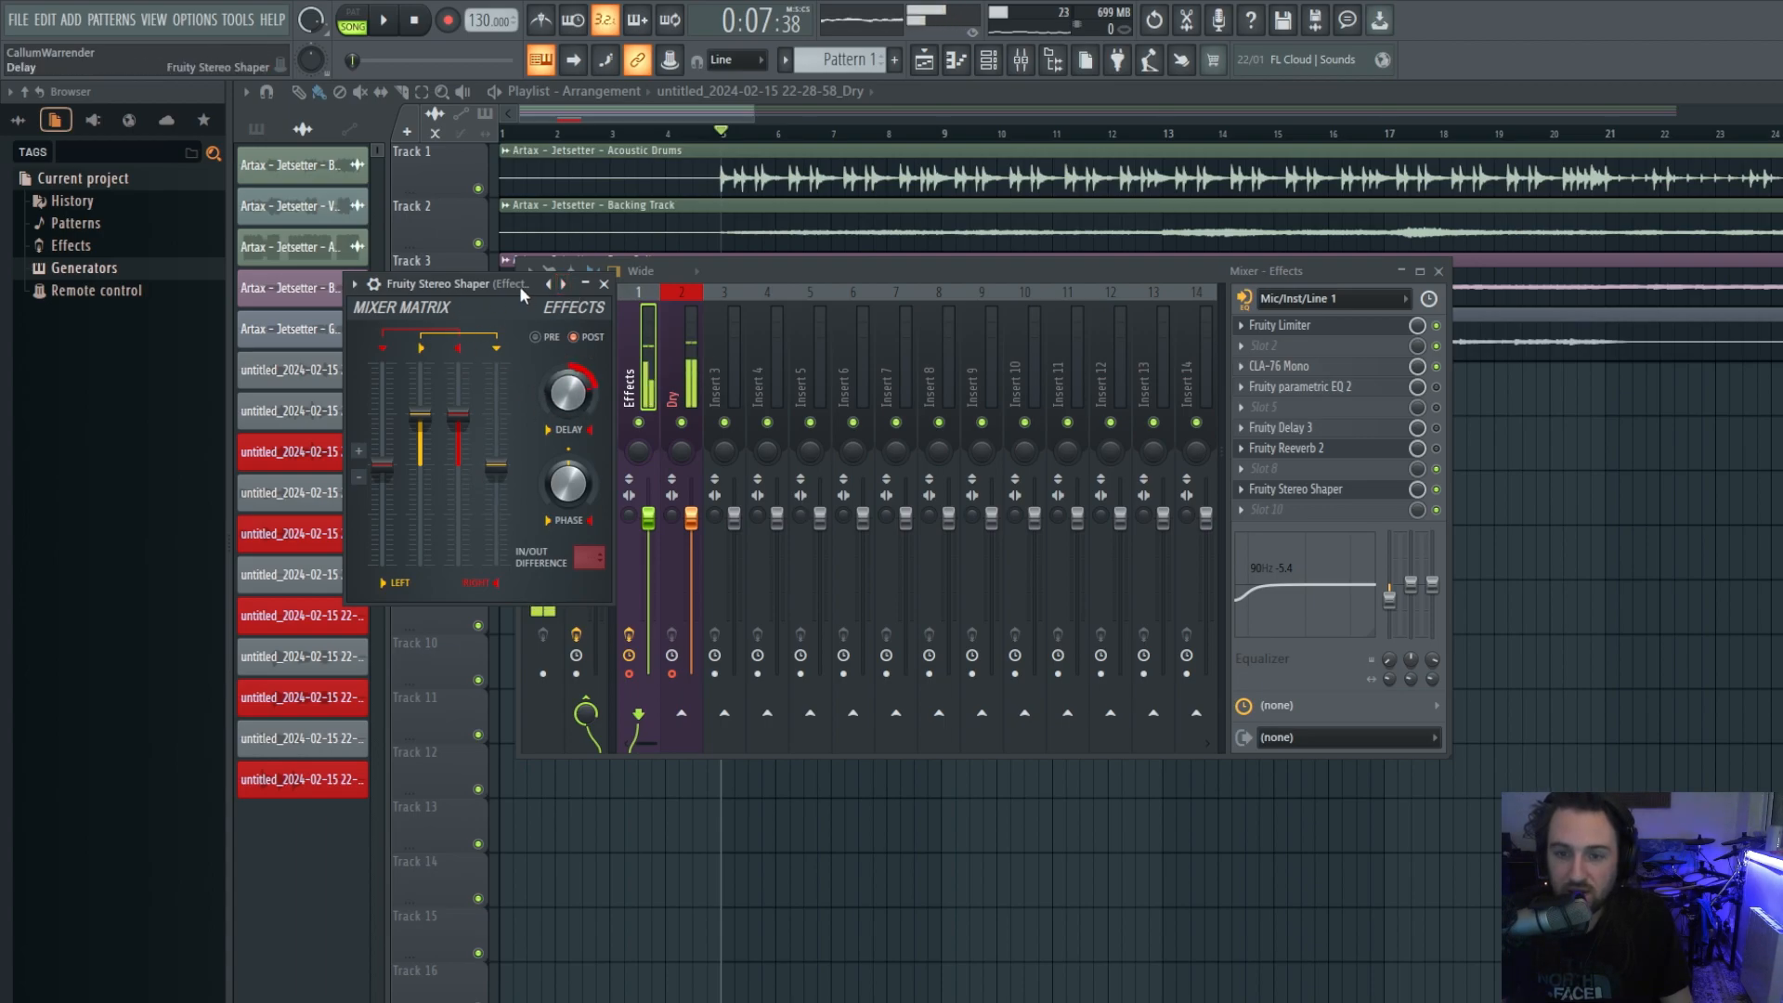
pyautogui.moveTo(520, 286); pyautogui.dragTo(812, 274)
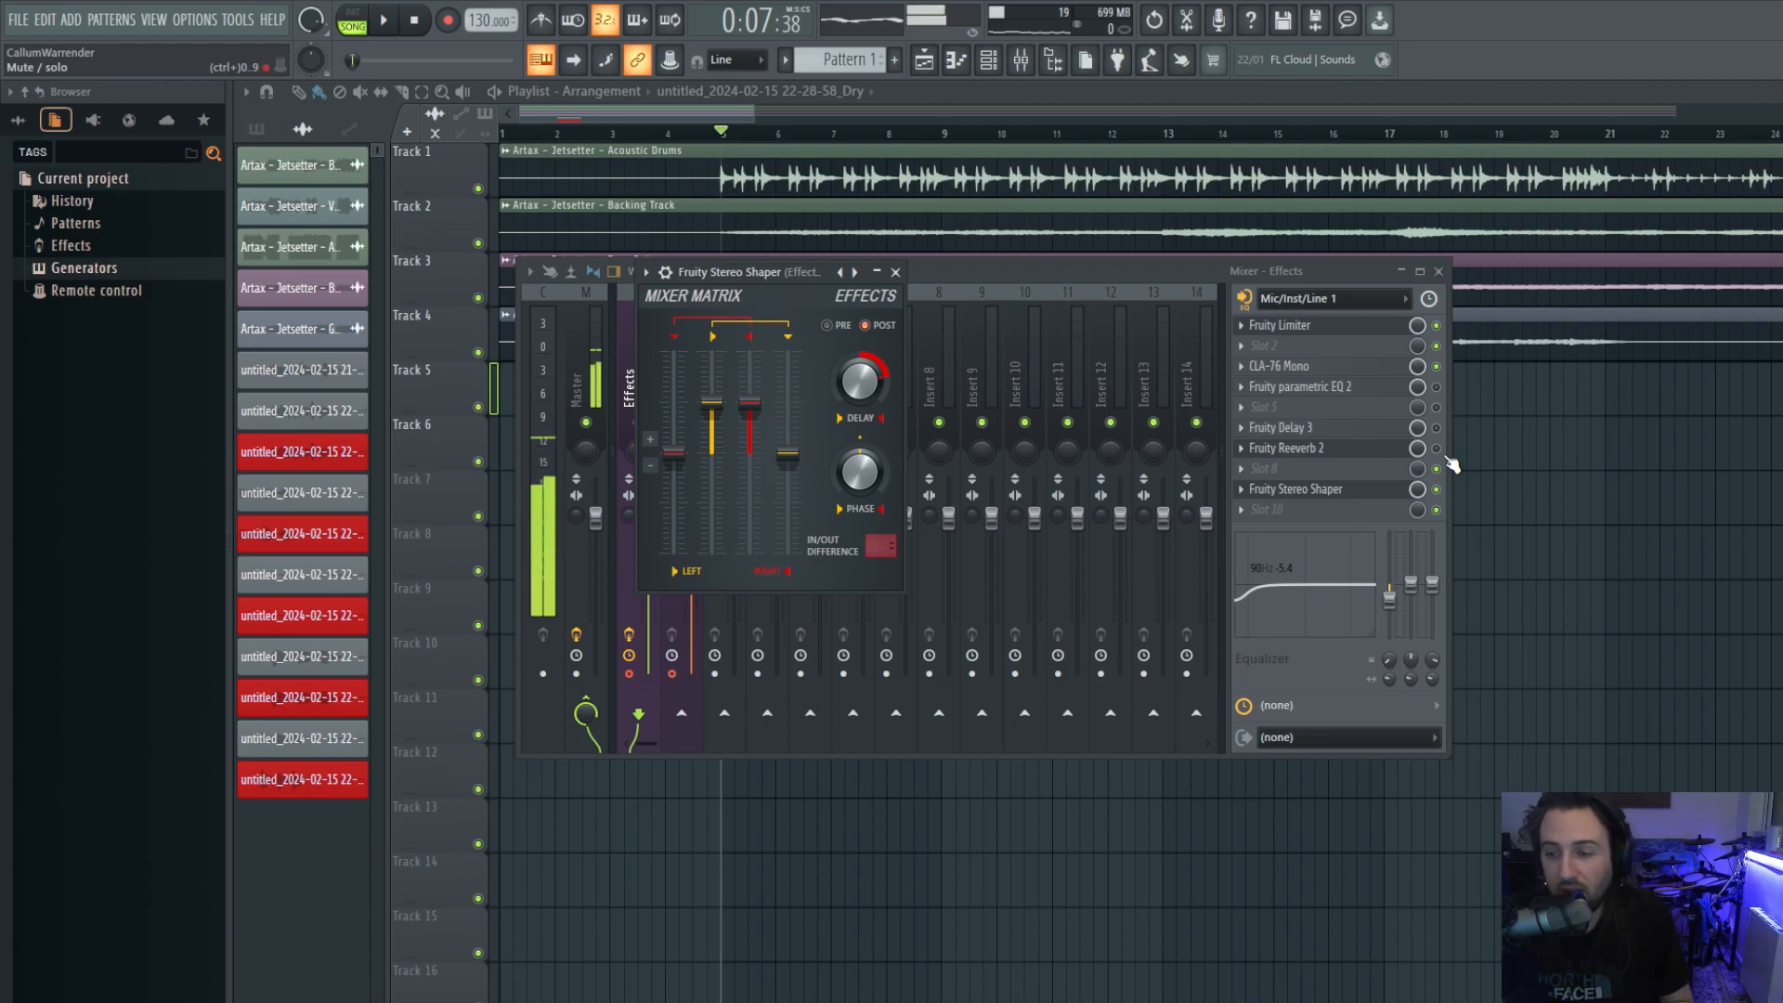
pyautogui.click(1436, 490)
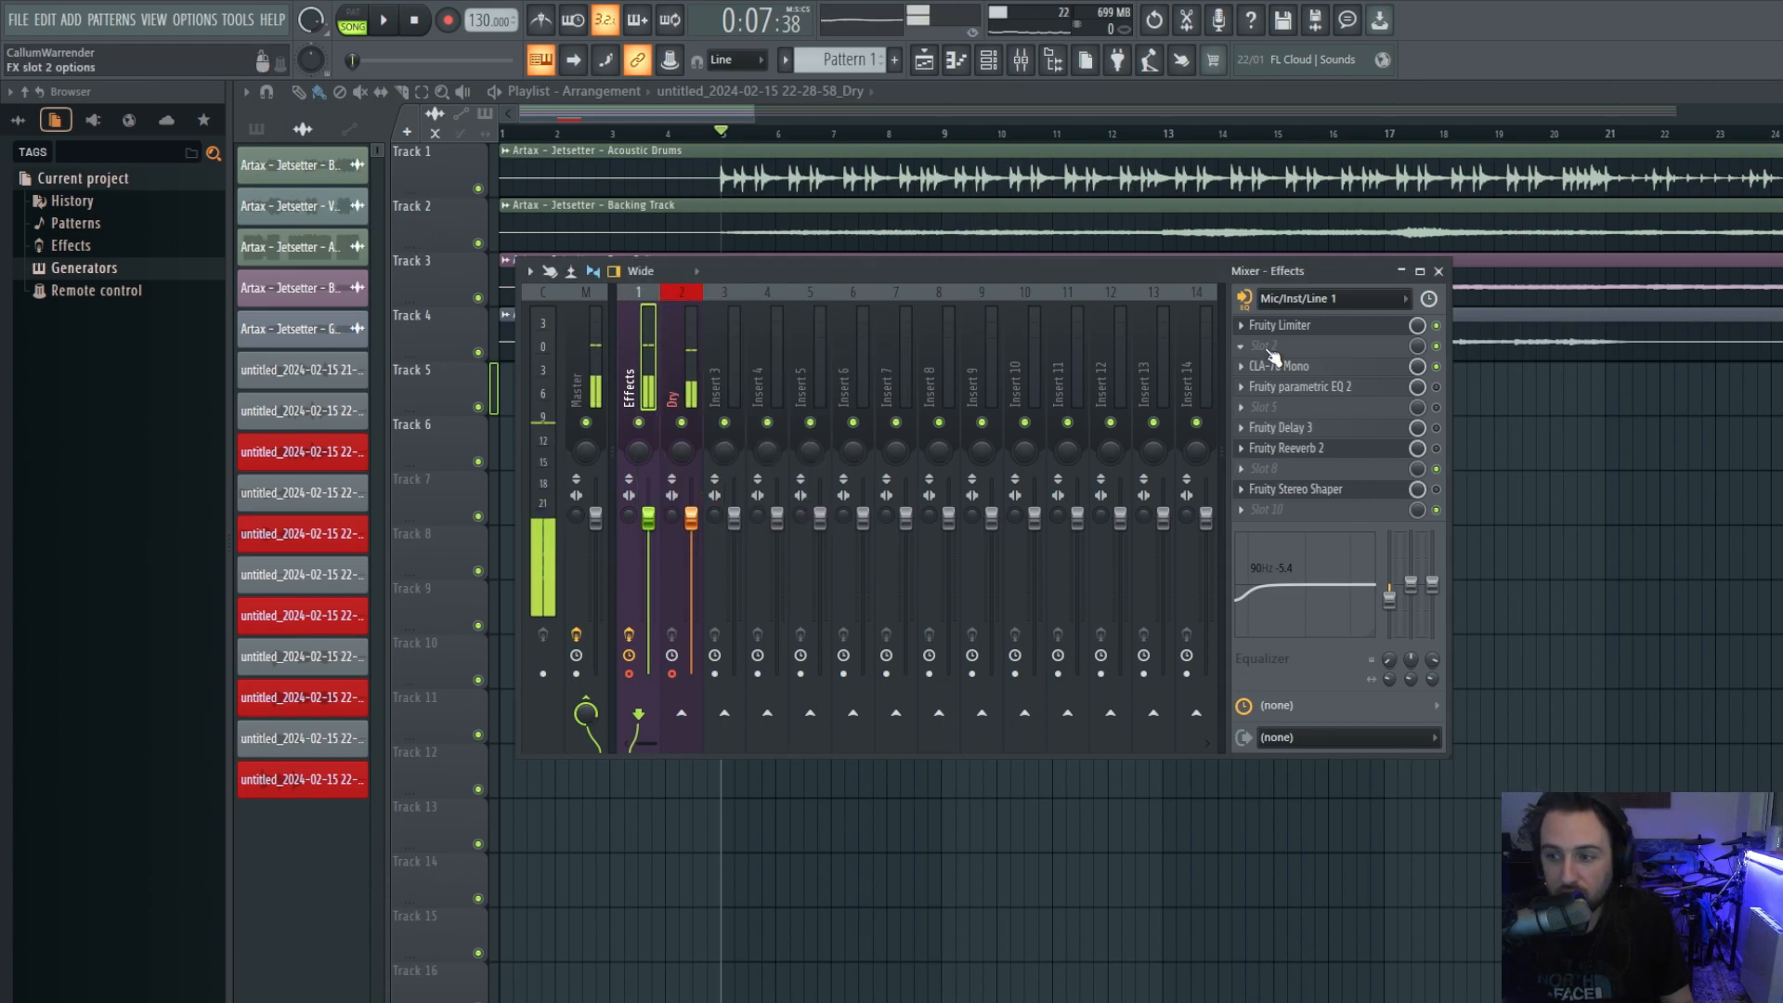
pyautogui.click(1437, 367)
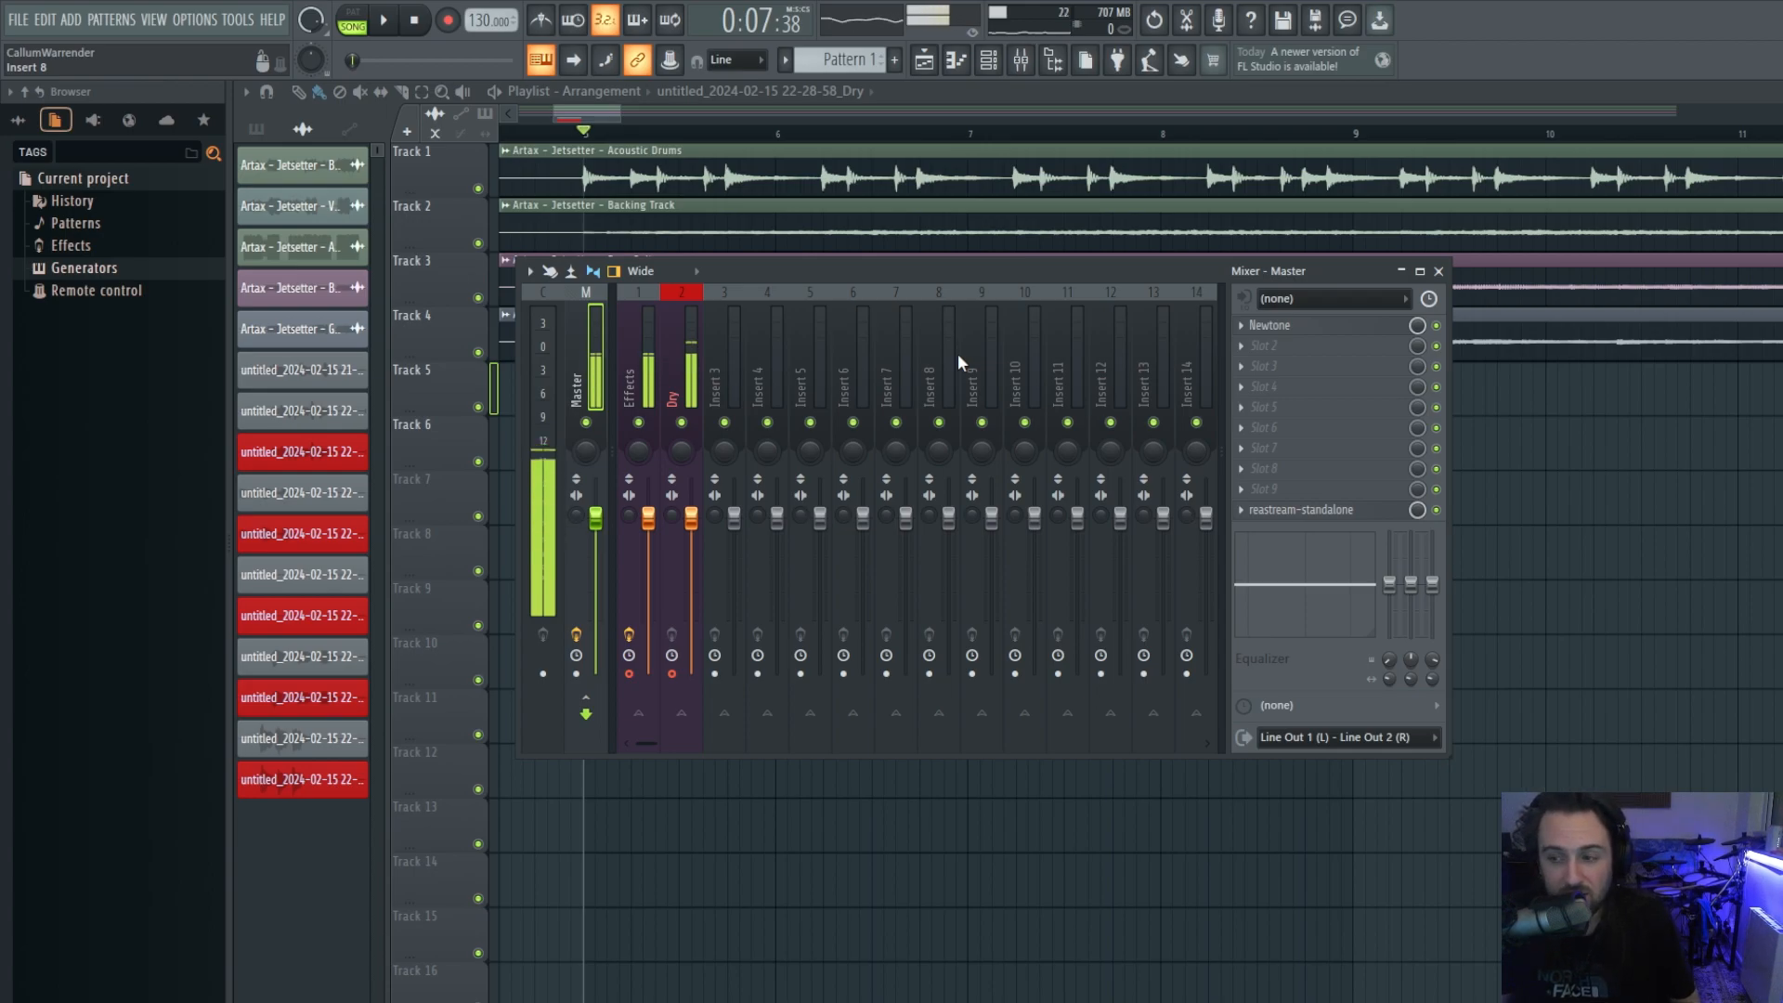
# Open the Master insert's reastream-standalone window and position it over the mixer.
pyautogui.click(1316, 517)
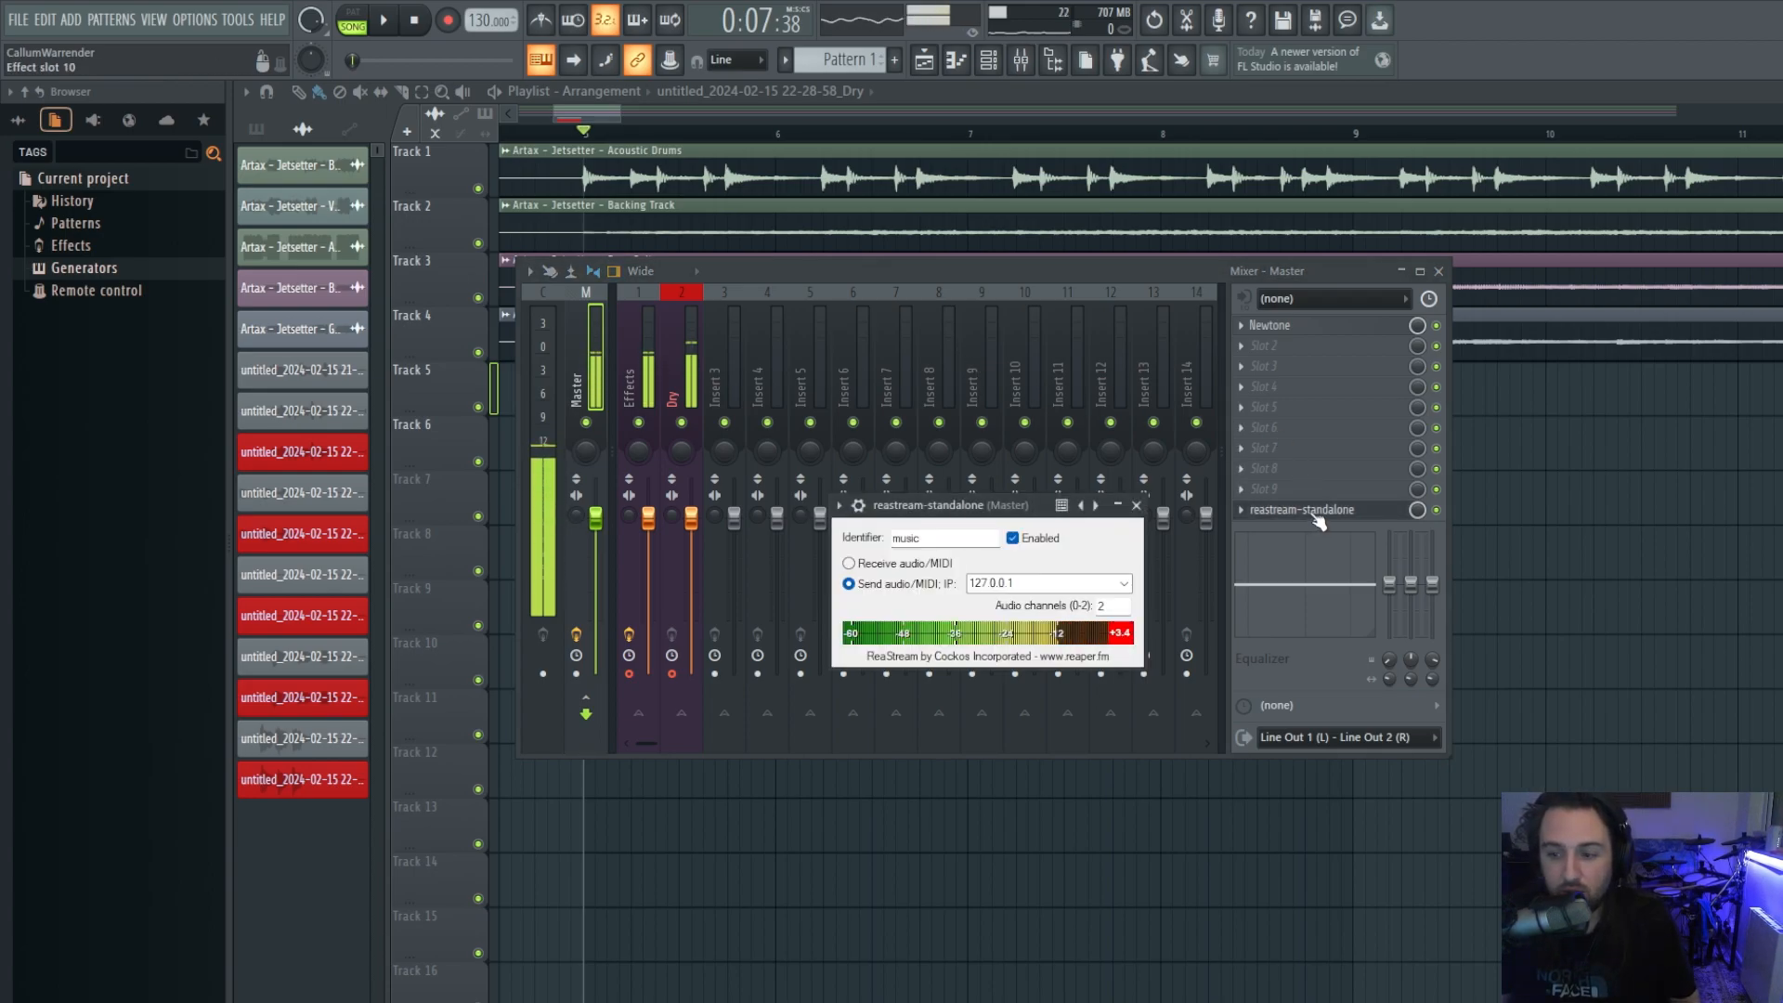
pyautogui.moveTo(964, 508); pyautogui.dragTo(776, 384)
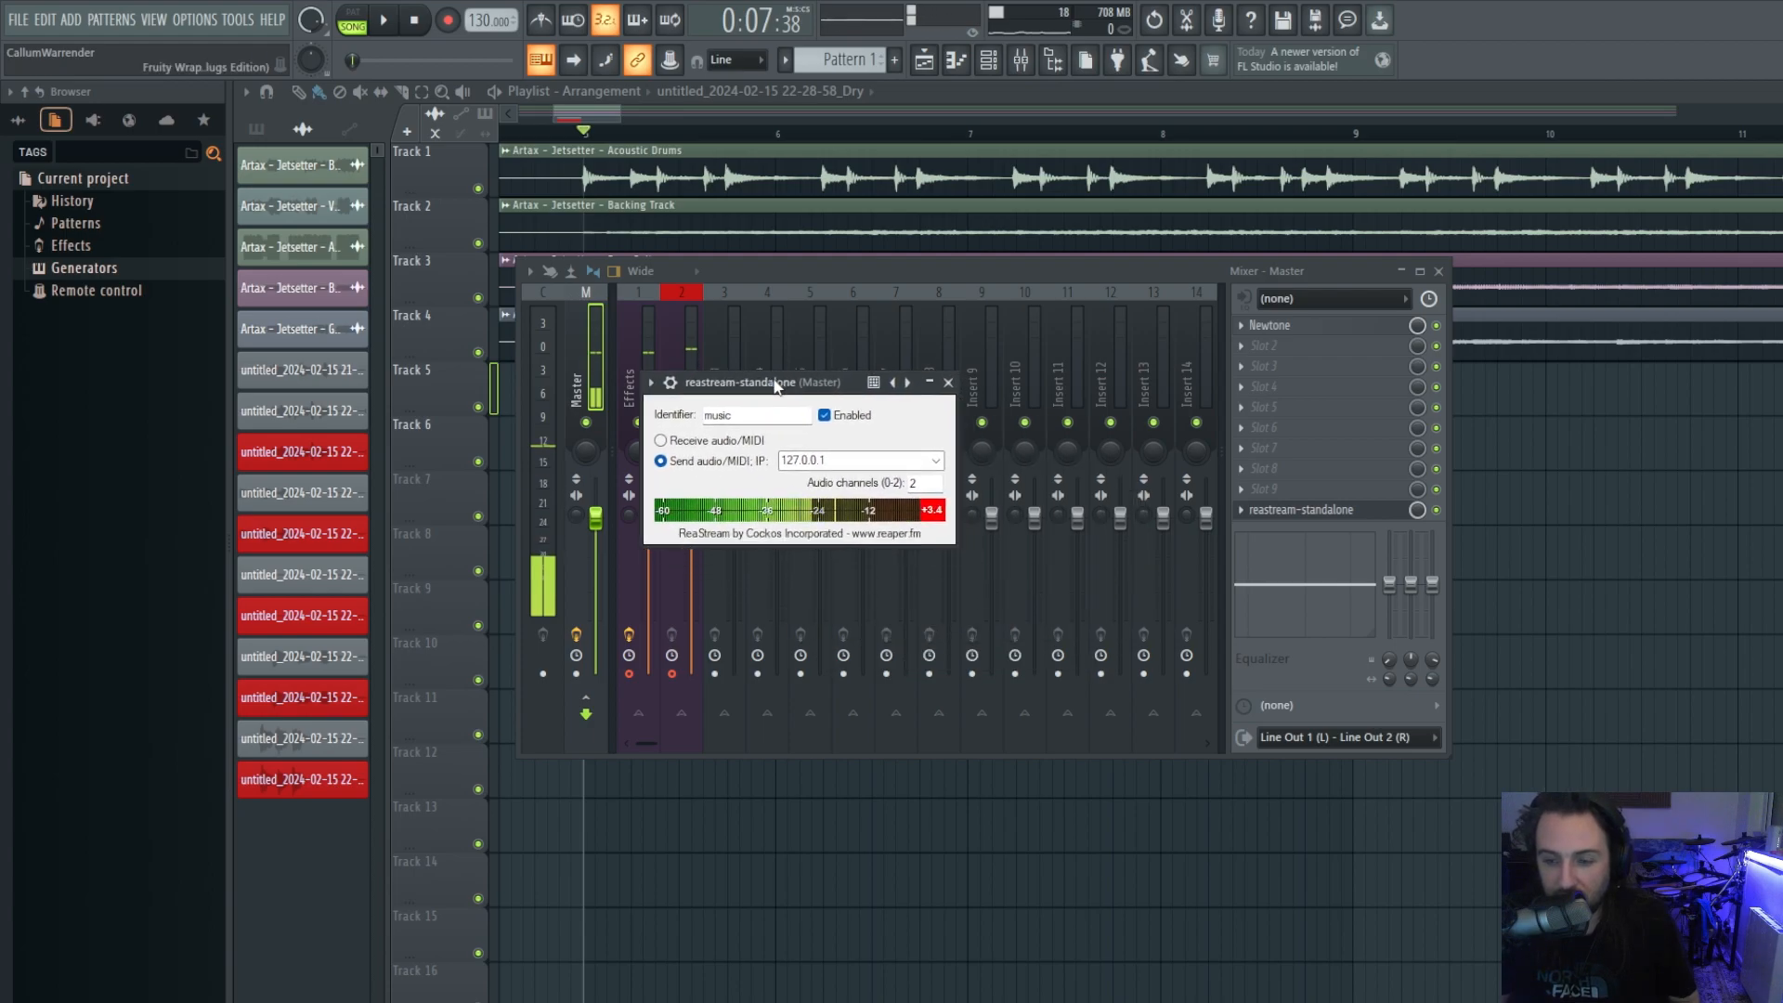